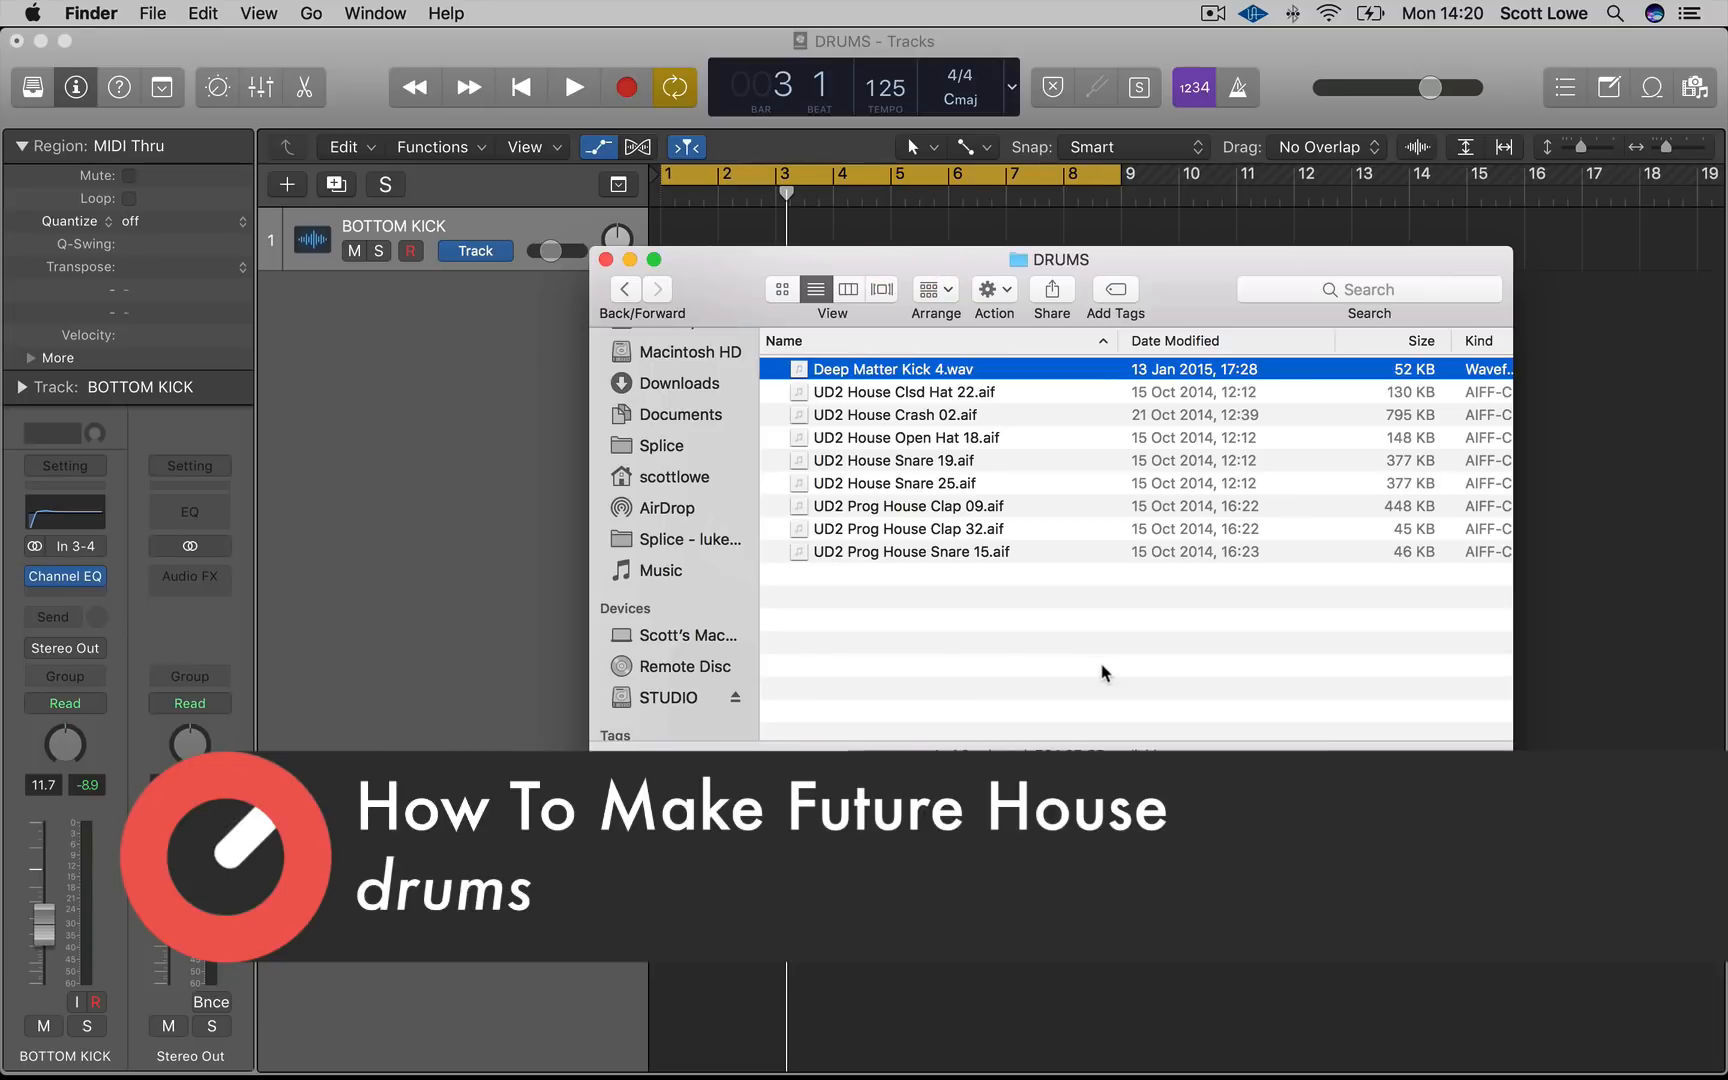
Locate Deep Matter Kick 4.wav in the Sonic Academy Samples DRUMS folder and drag it onto the BOTTOM KICK track at bar 1
click(1057, 598)
drag(920, 268, 1188, 400)
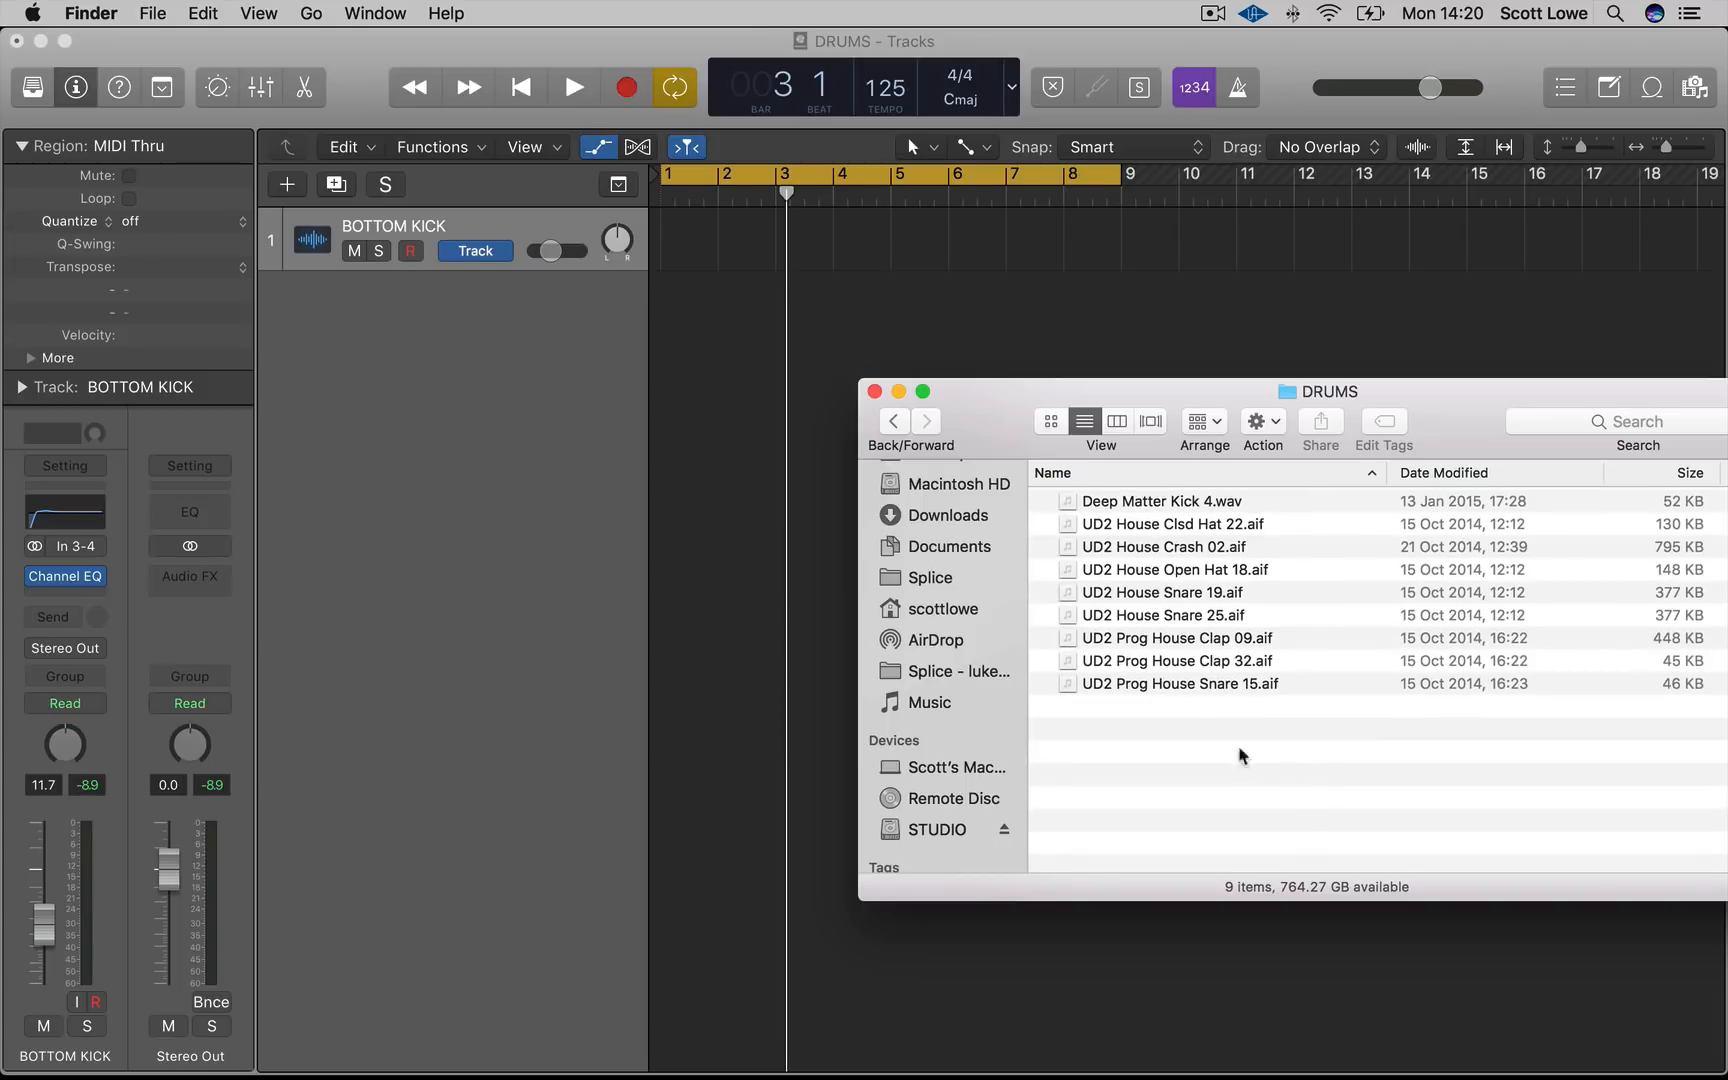
click(1155, 501)
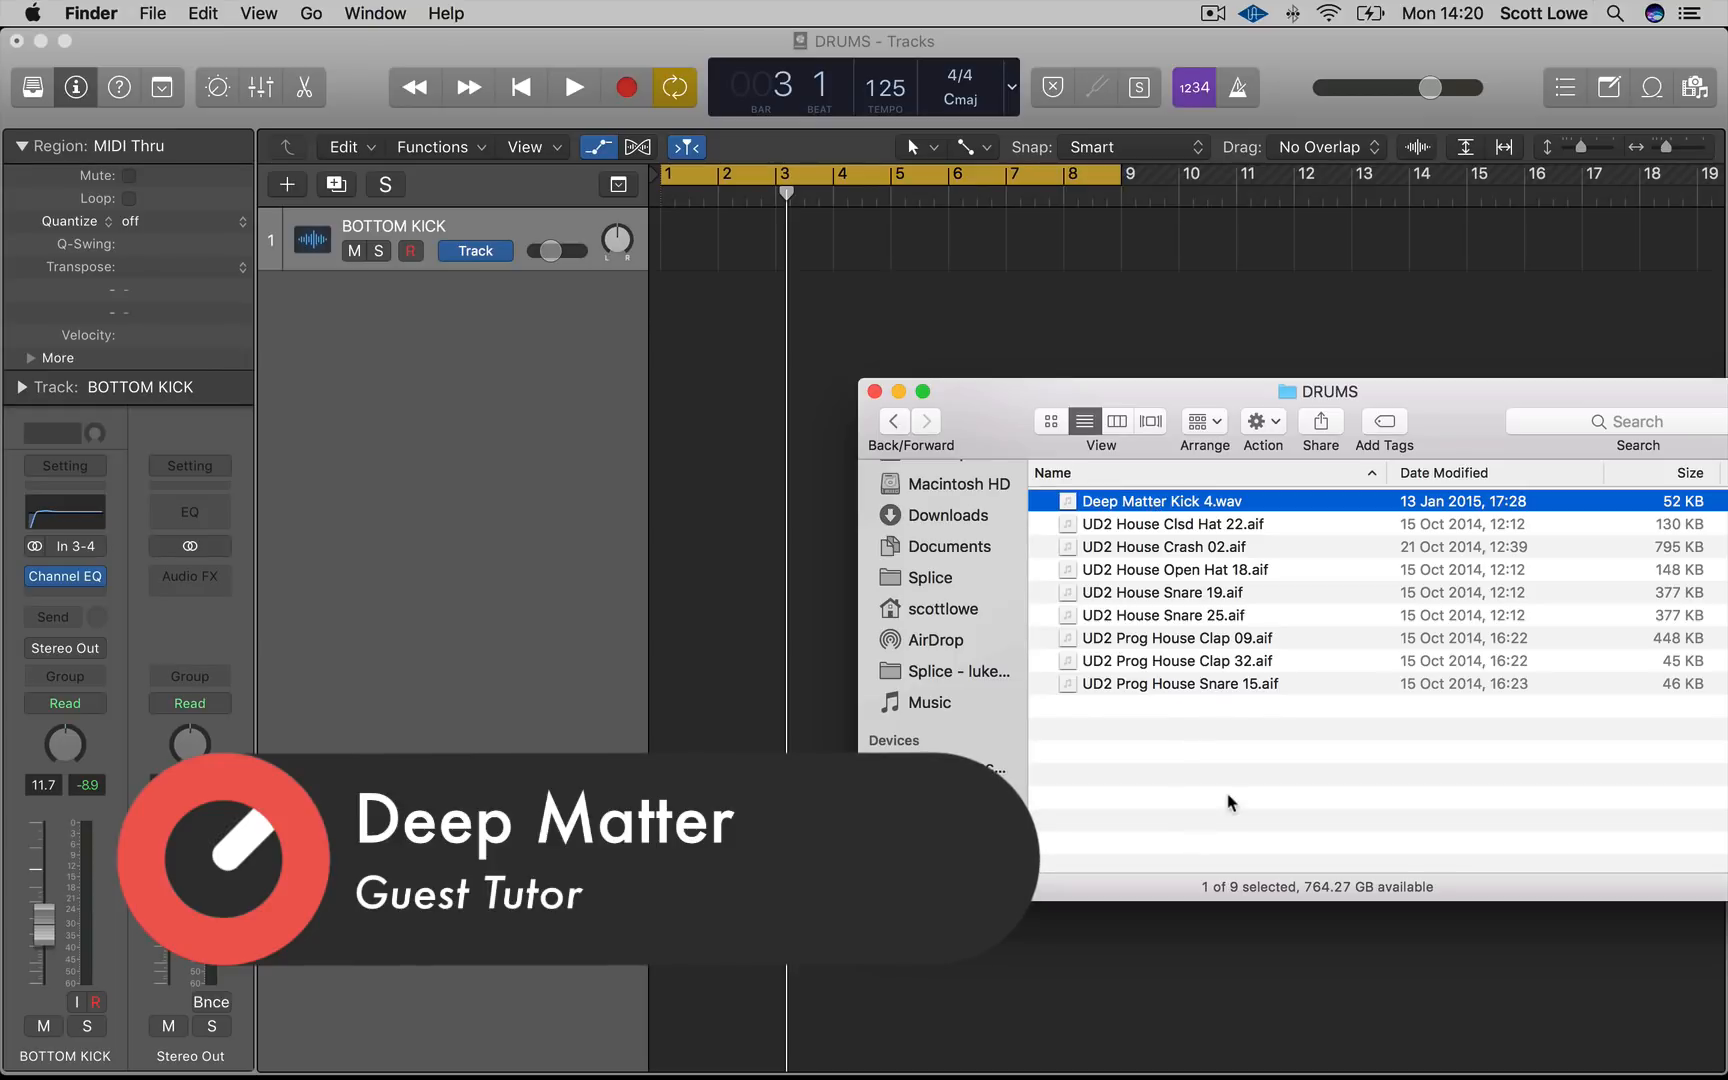
key(super+Up)
key(super+Up)
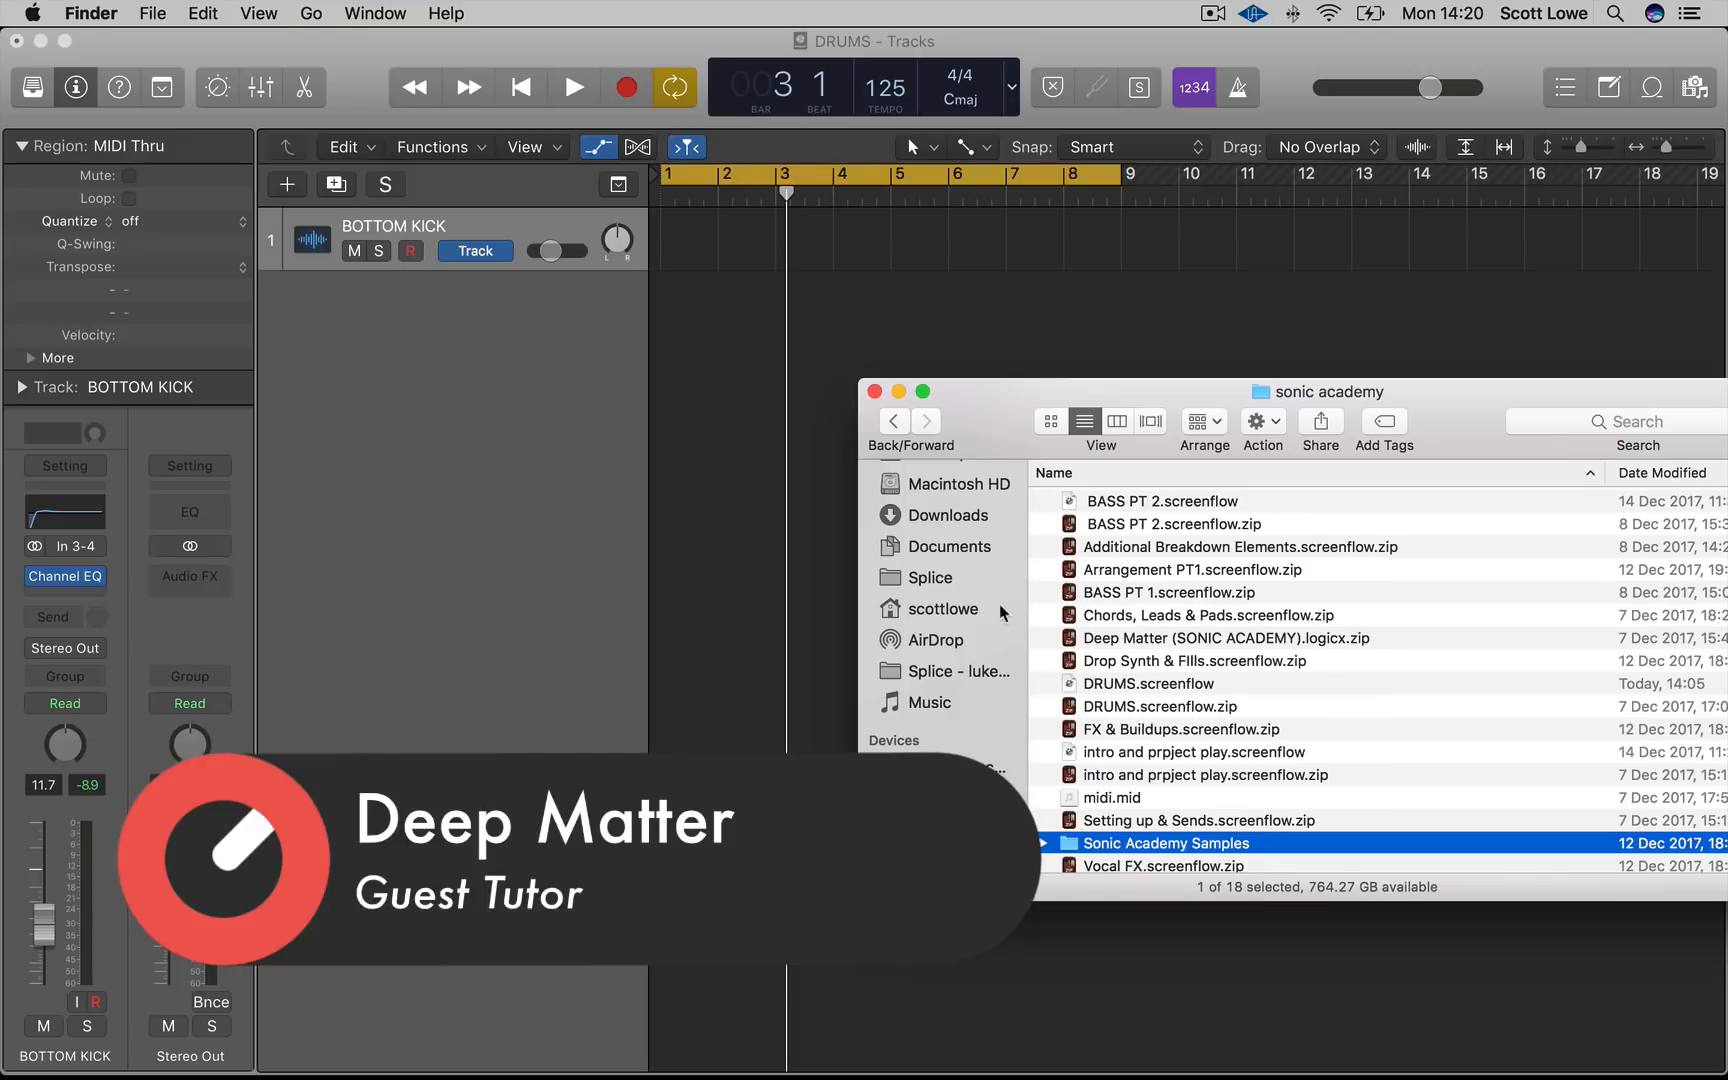
double_click(1188, 841)
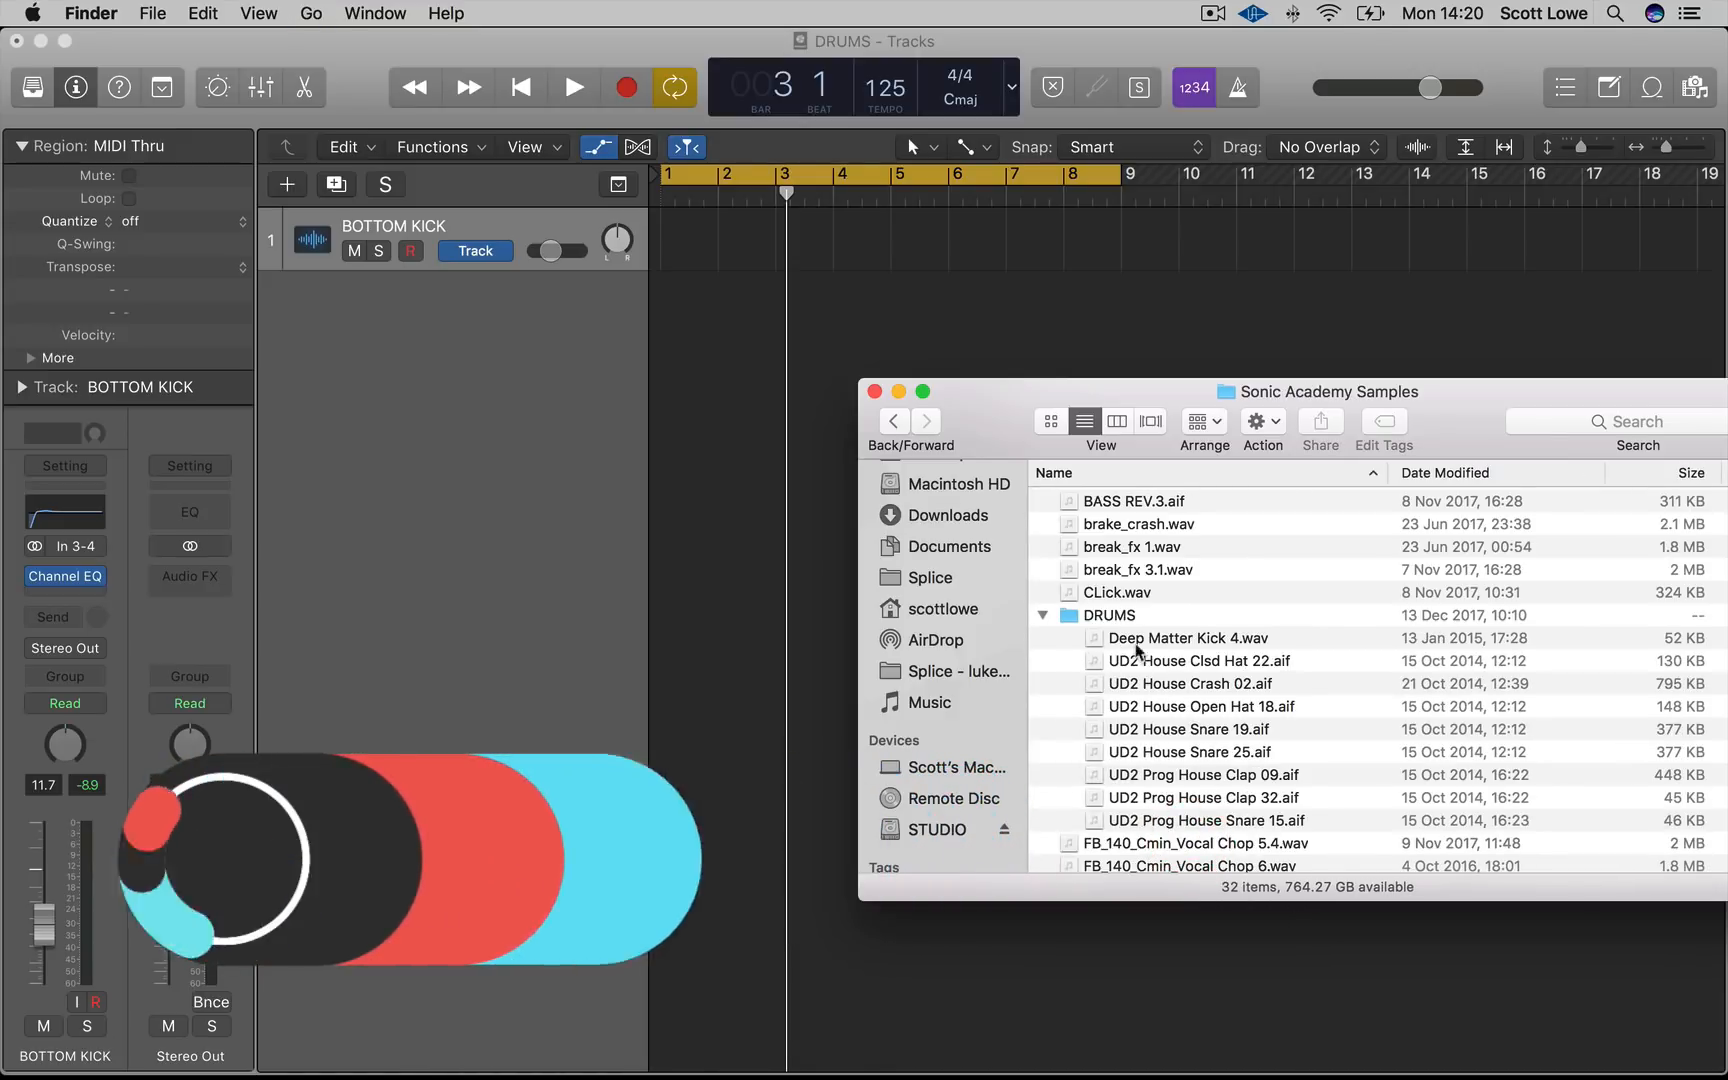
double_click(1090, 613)
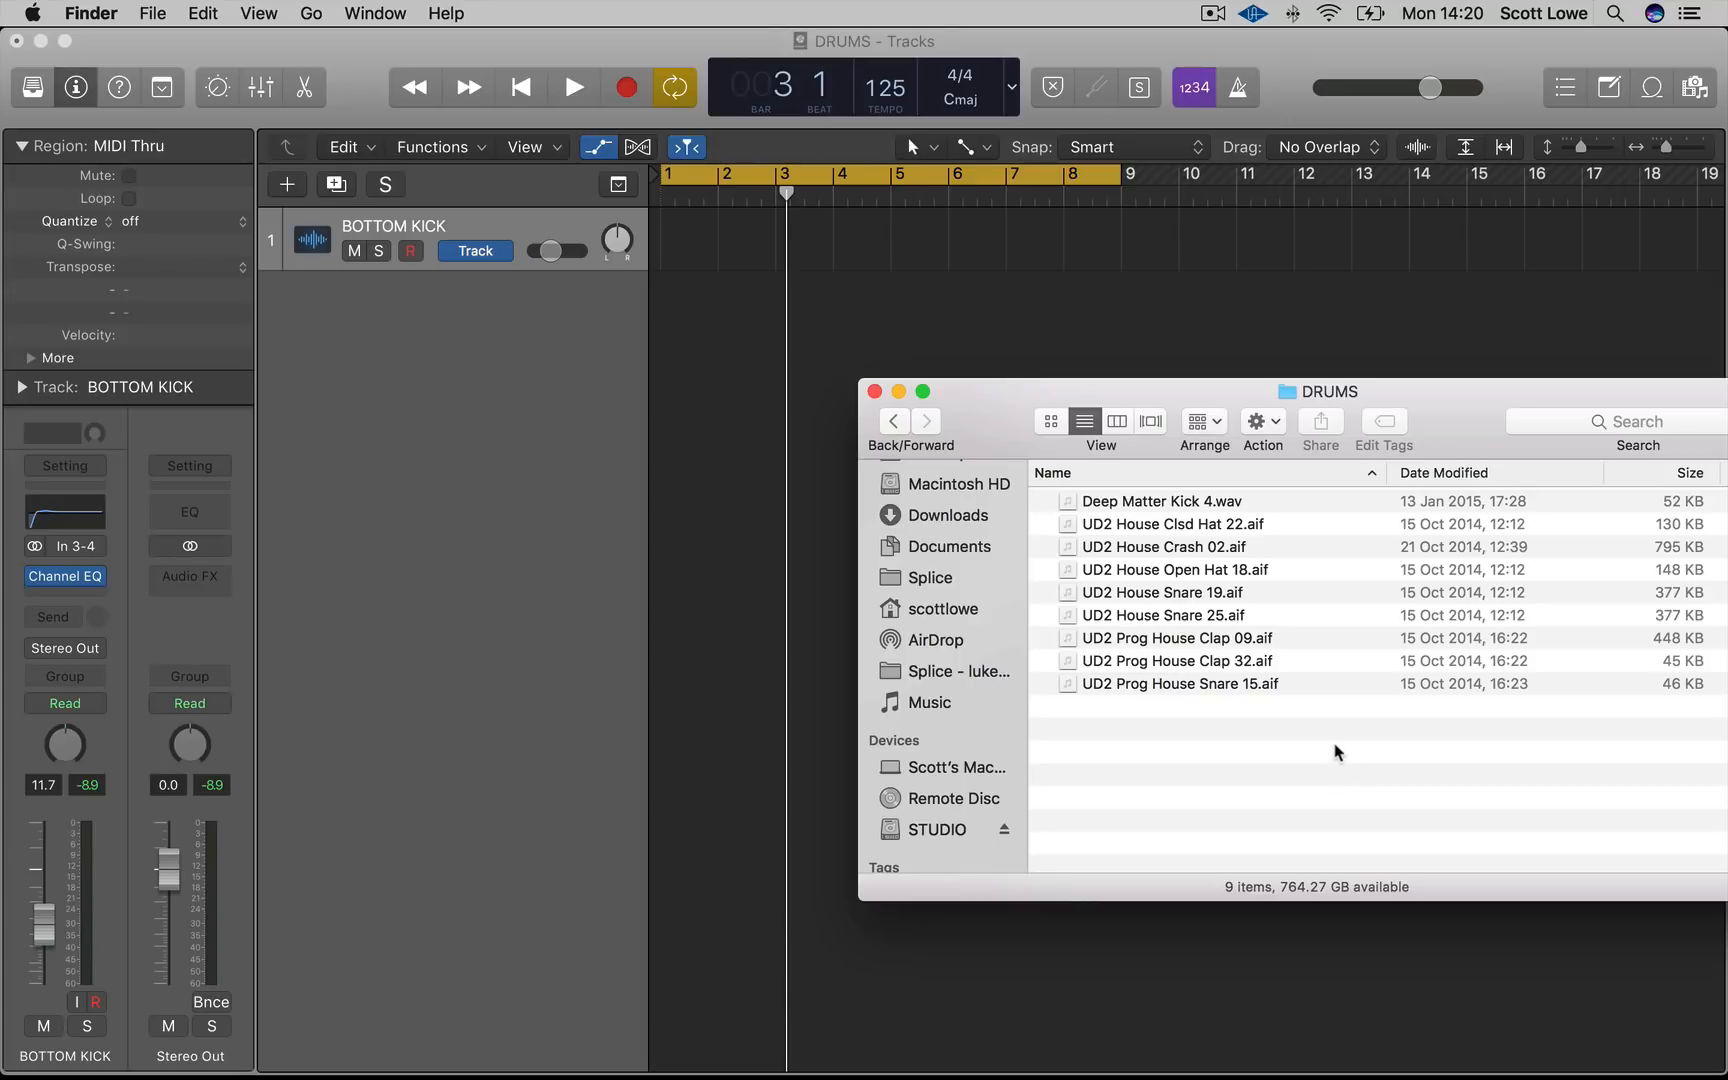
click(1196, 505)
drag(1274, 508, 665, 243)
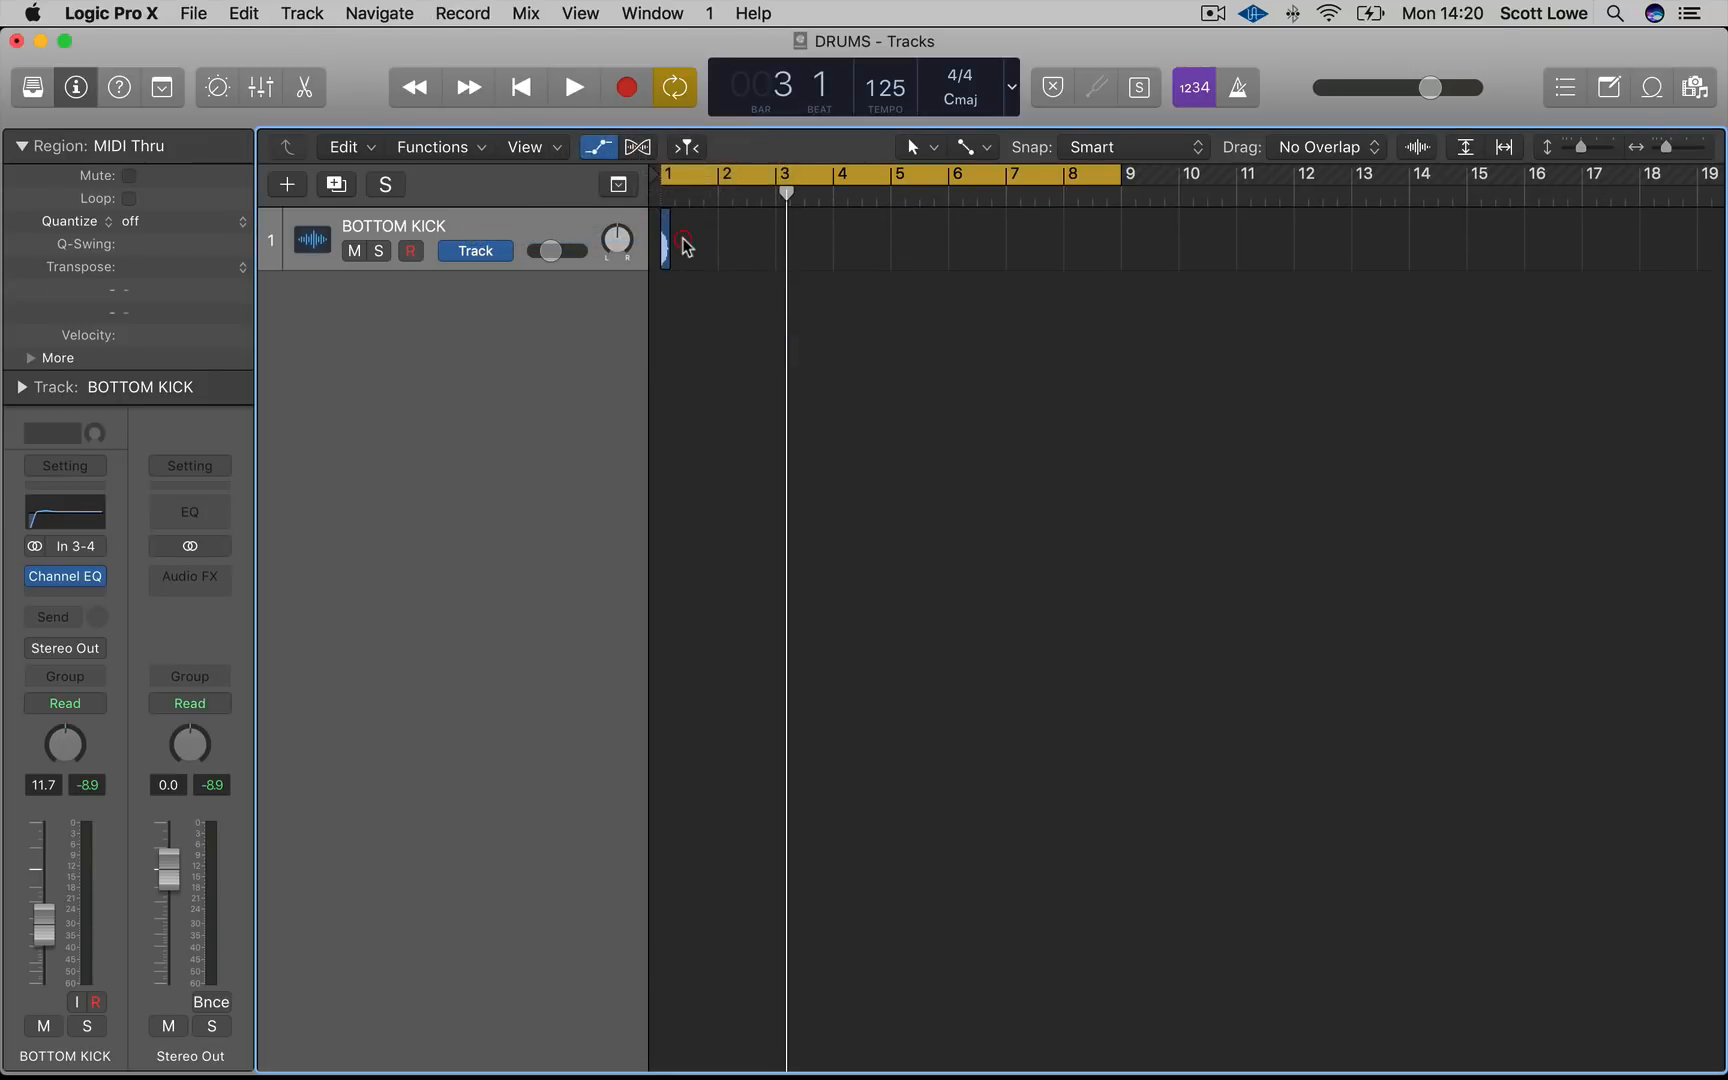
Set the cycle range to the first bar and audition the kick sample
key(super+Right)
click(684, 180)
click(682, 176)
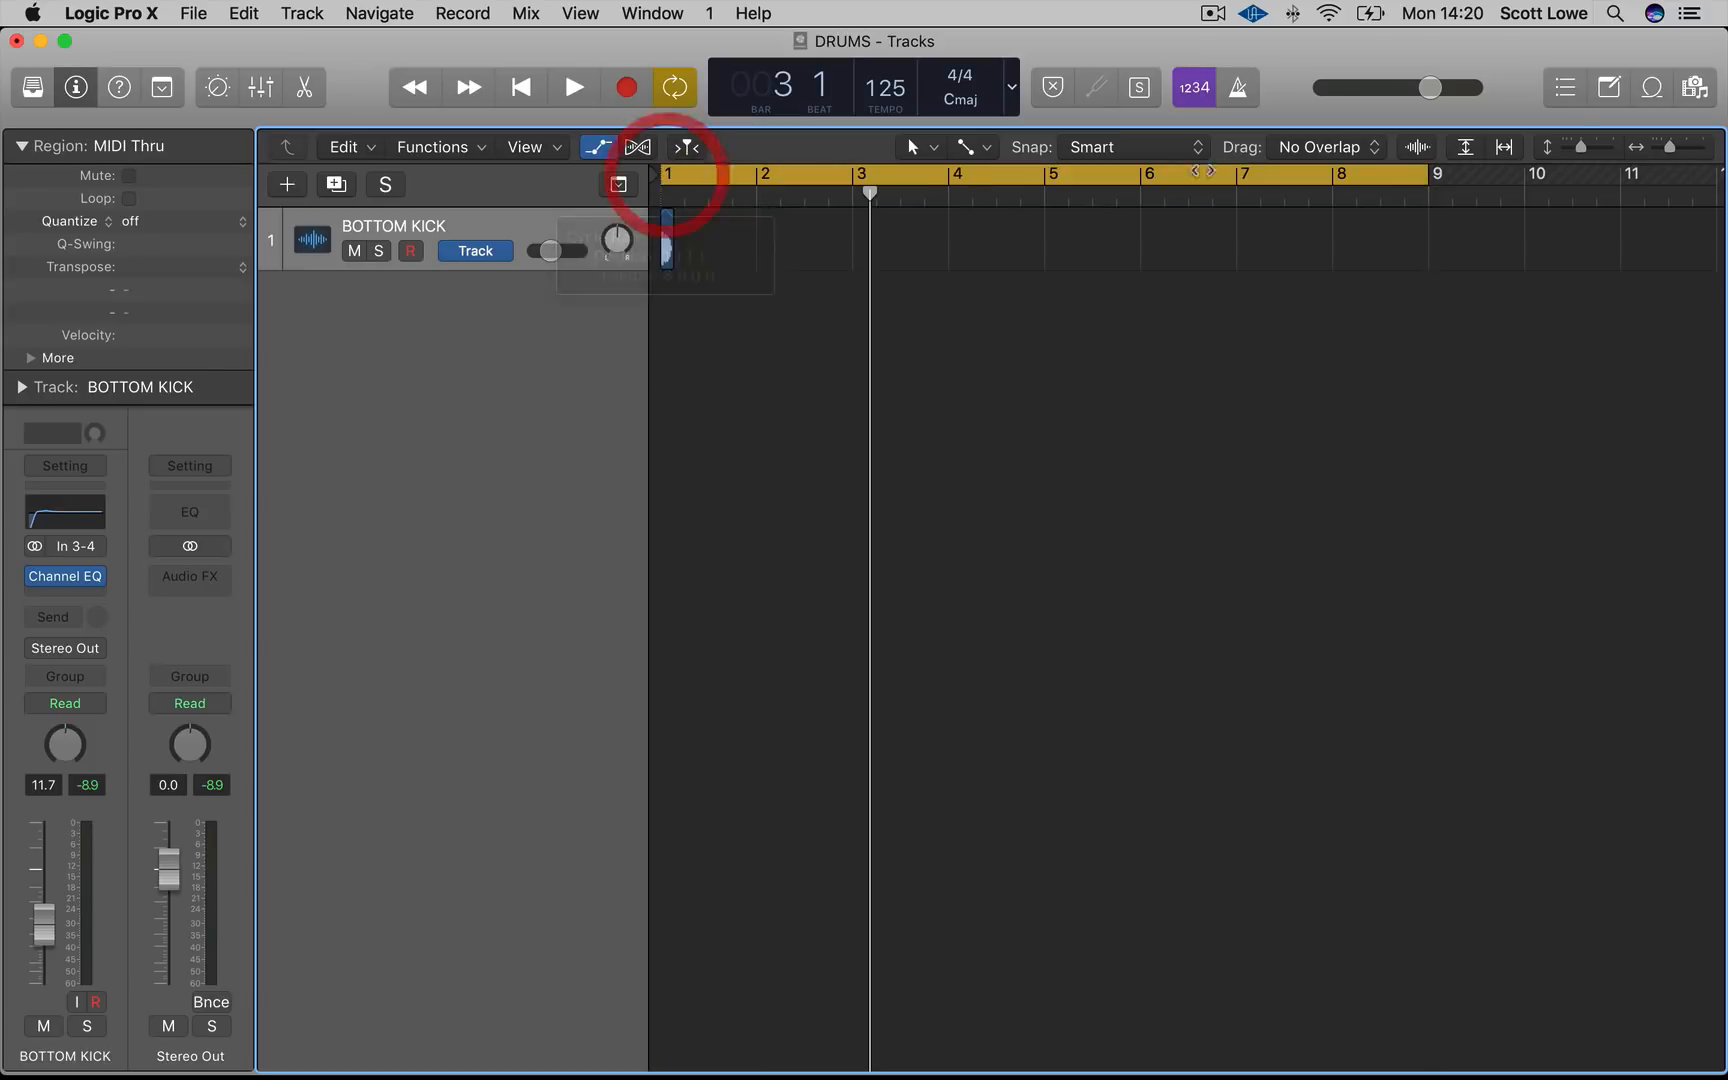
drag(1406, 174, 687, 268)
key(space)
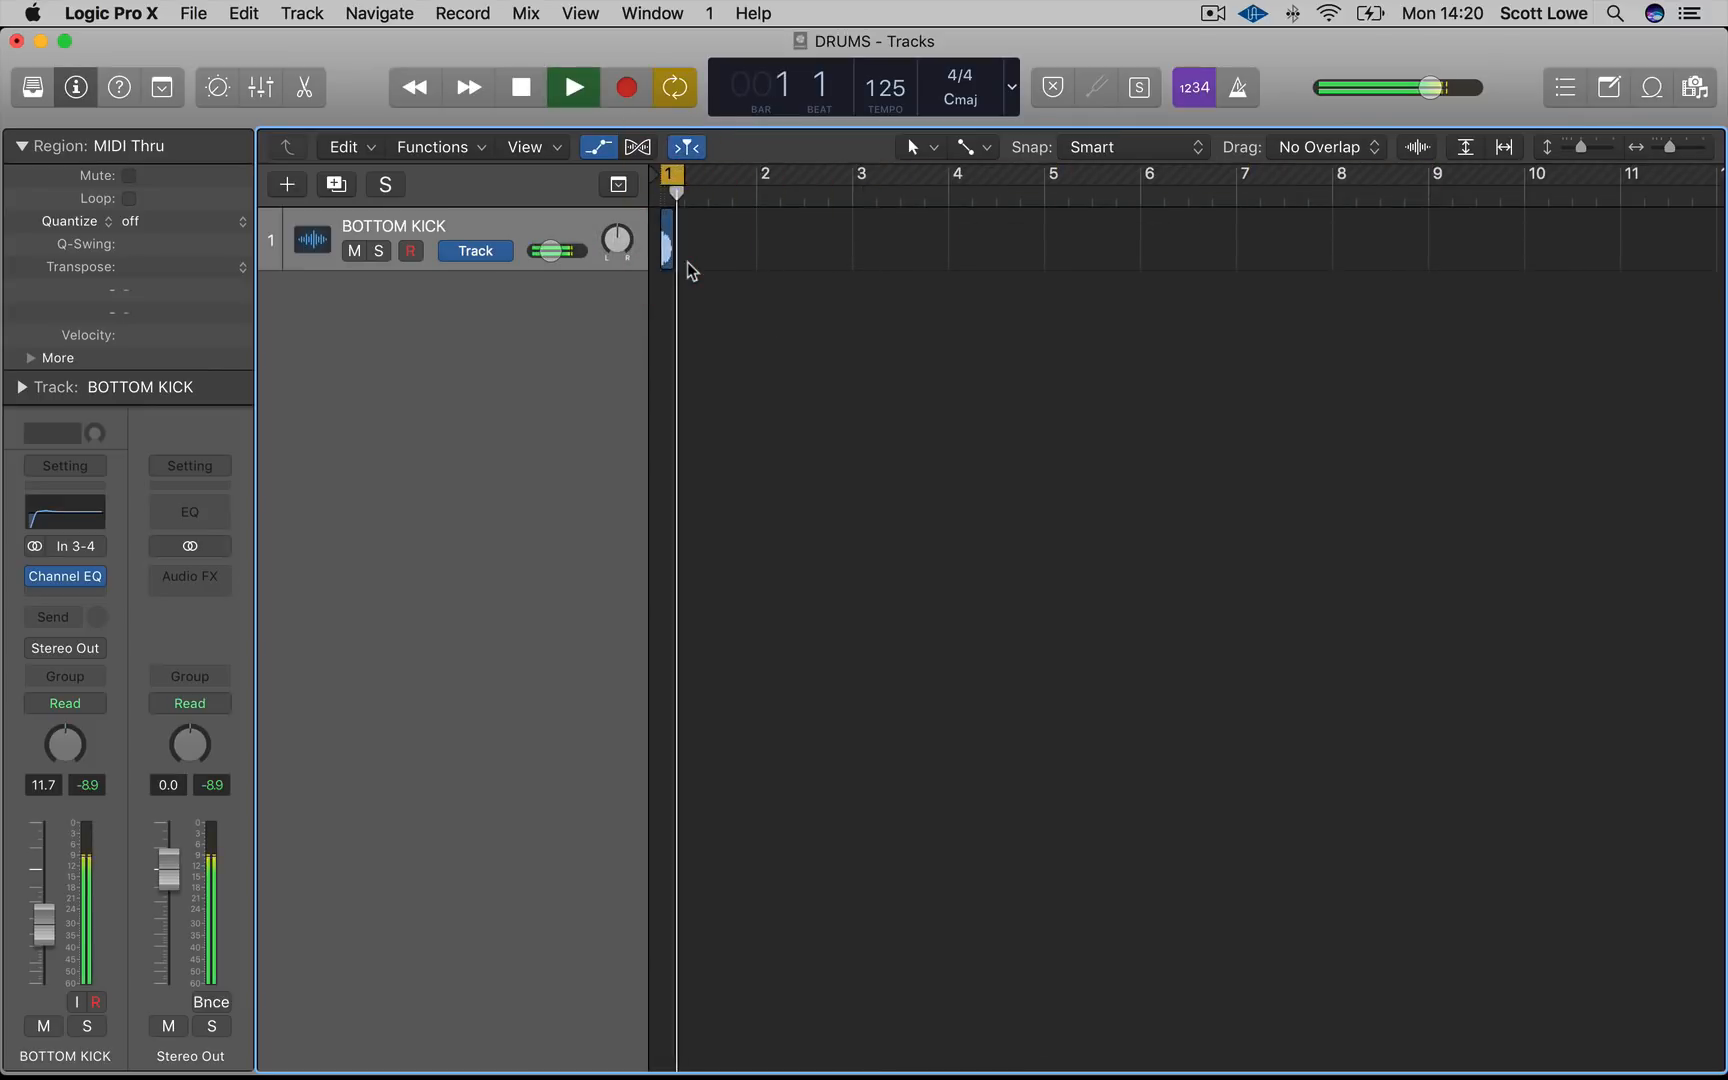
key(space)
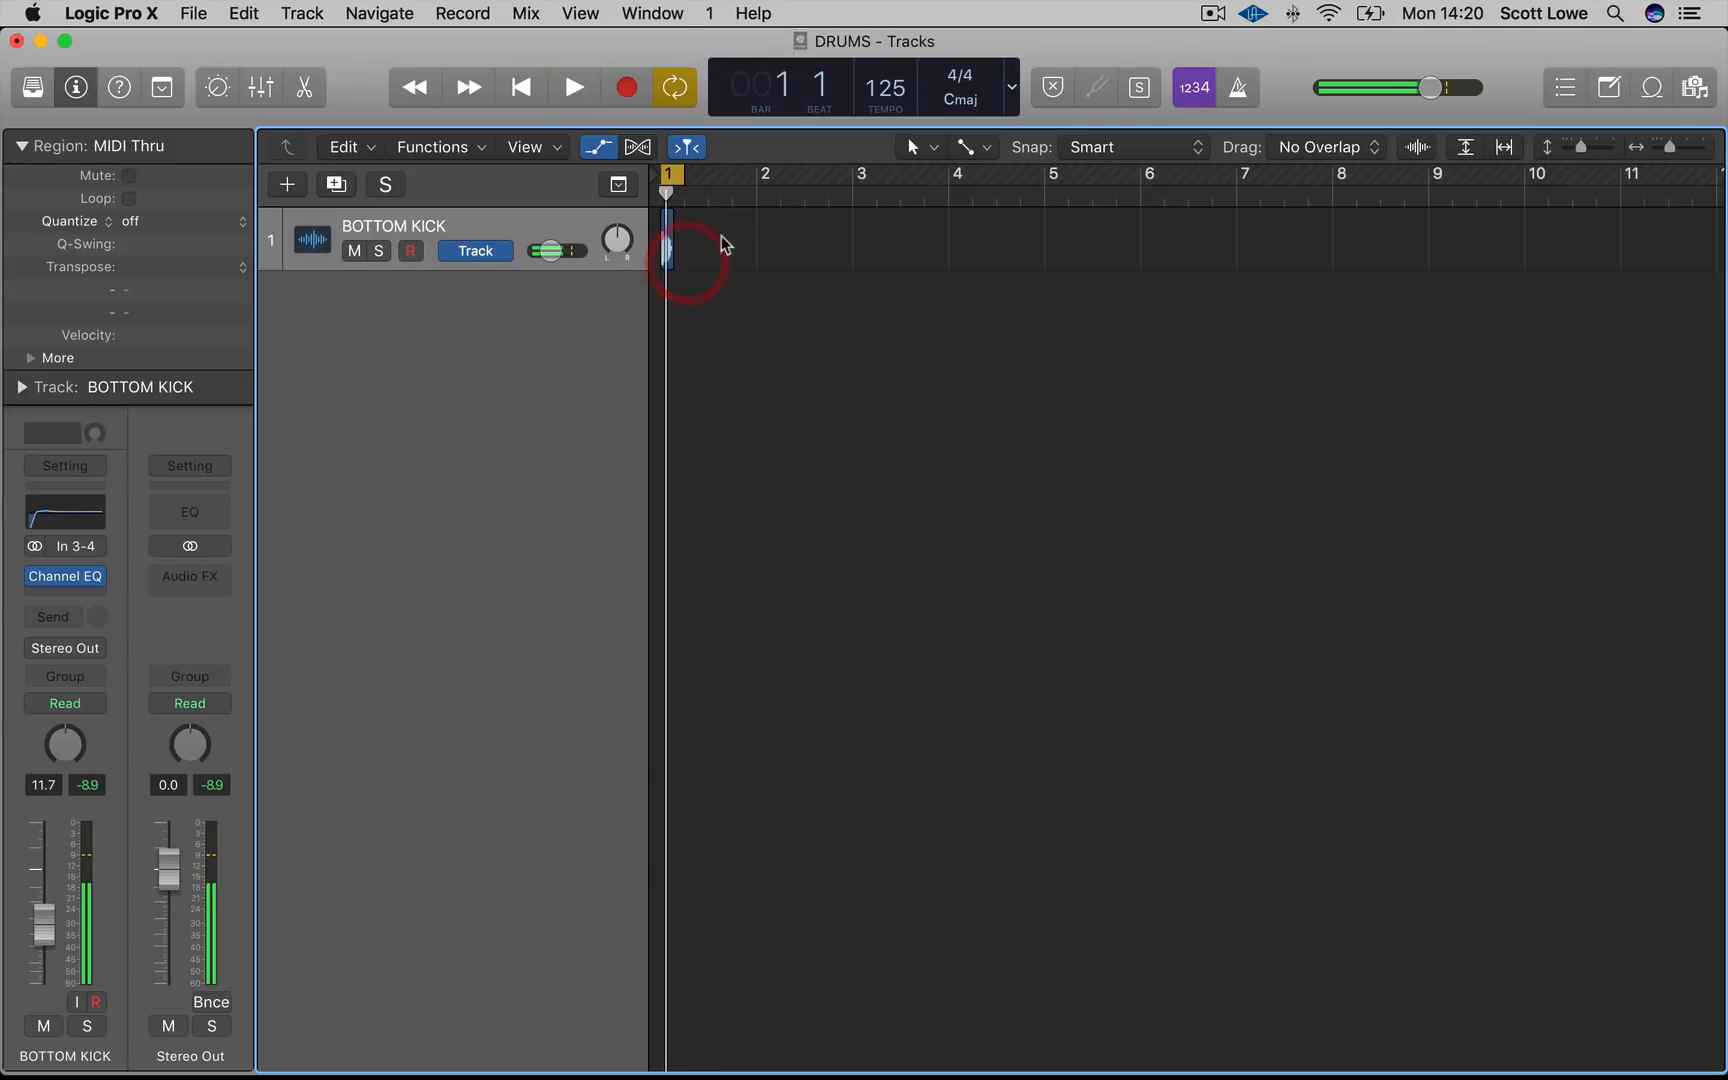
drag(752, 187, 640, 205)
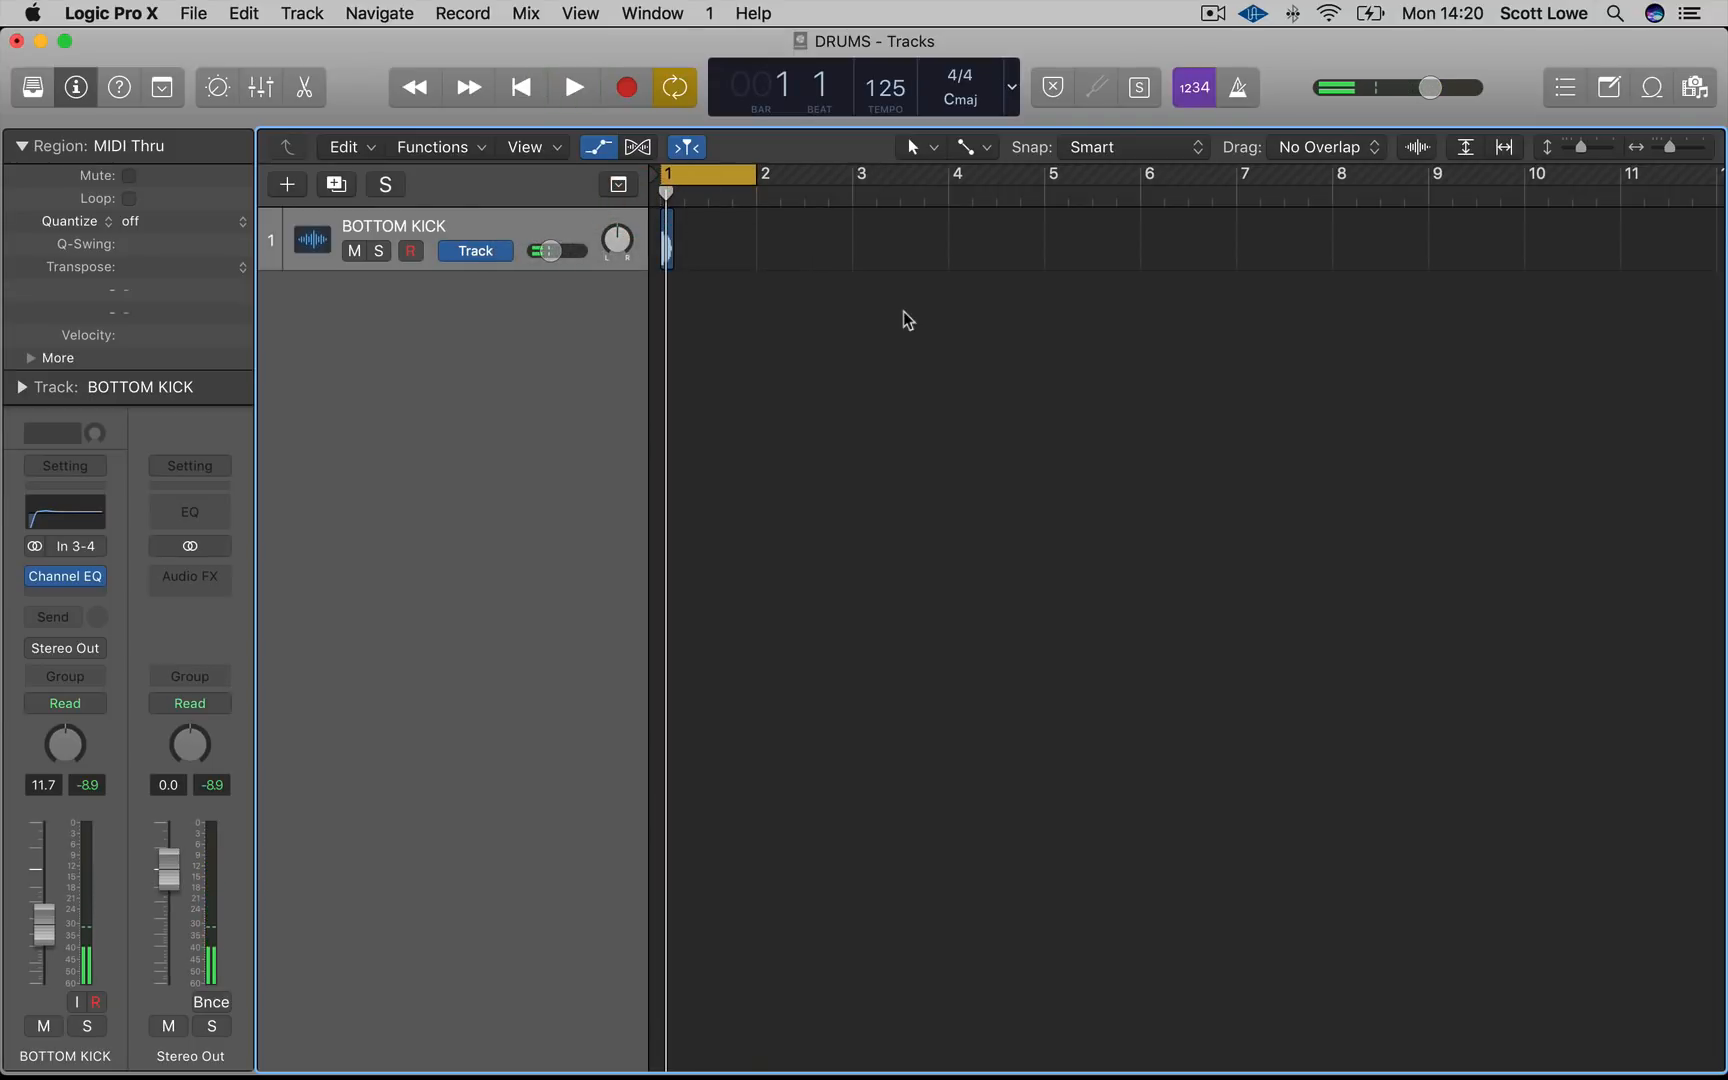
Duplicate the kick region onto every beat across bars 1 to 8 of the BOTTOM KICK track
key(super+Right)
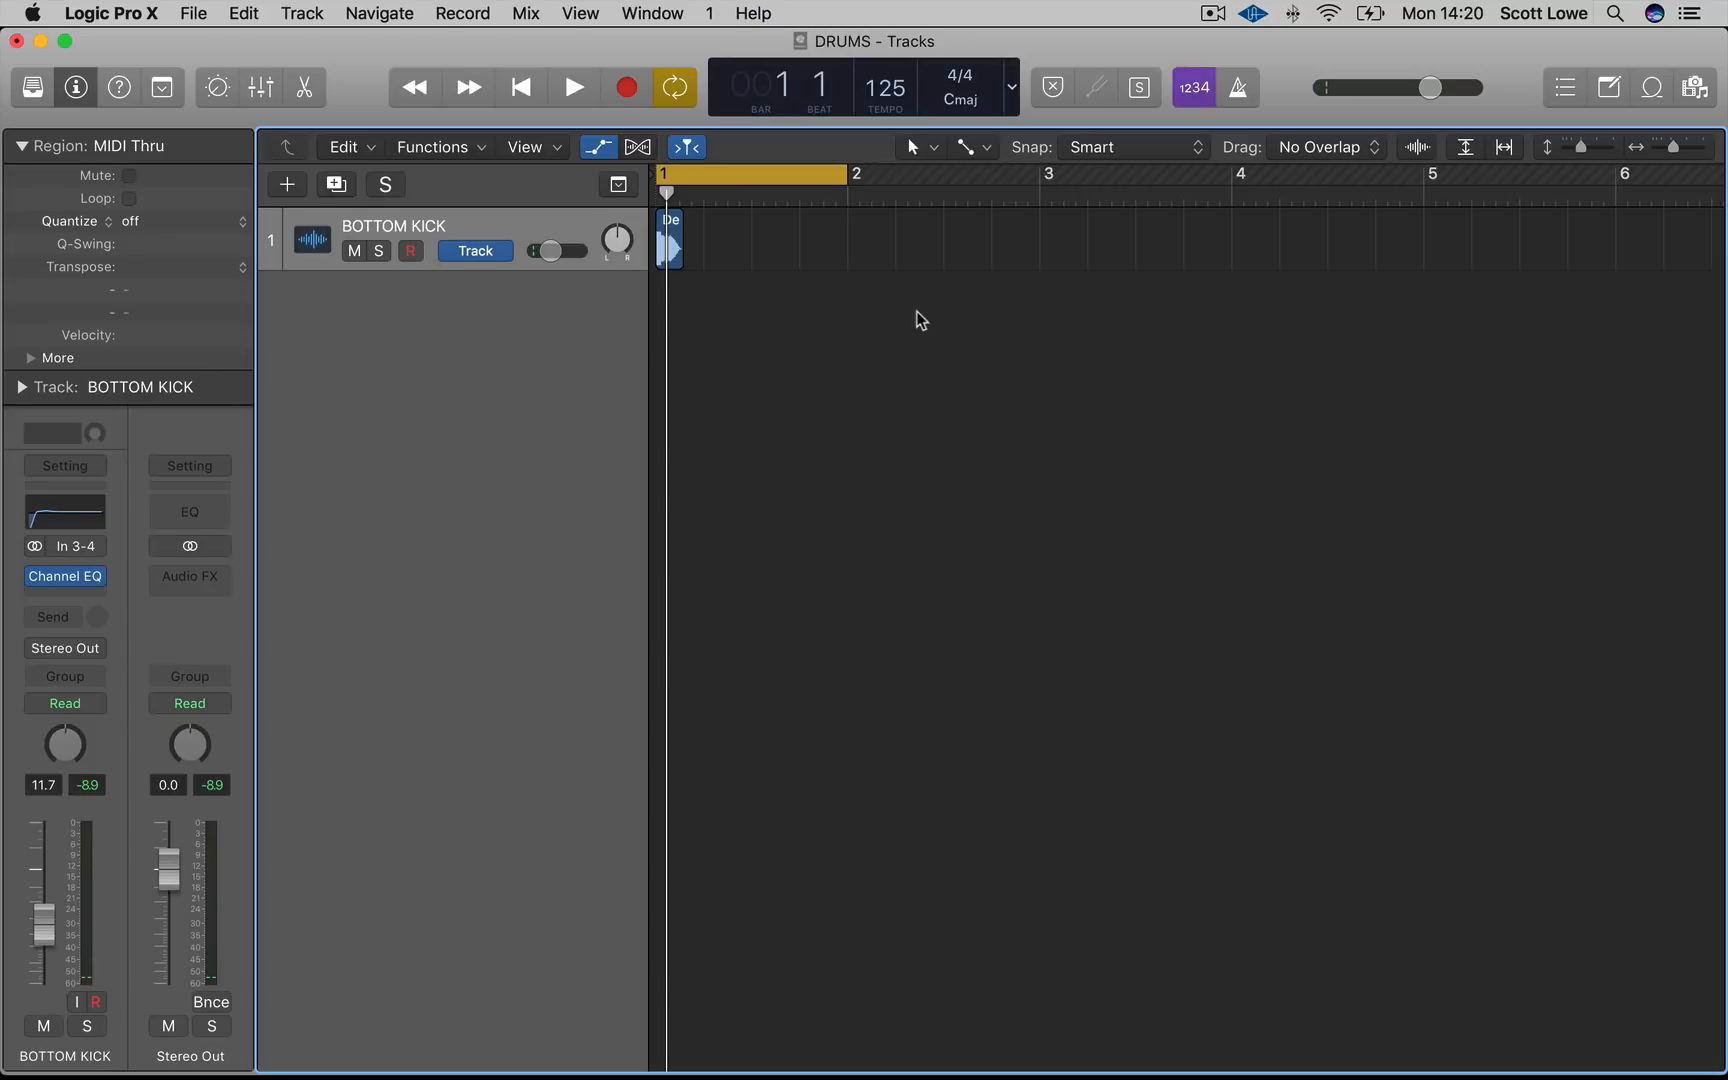
scroll(887, 330, left, 1)
click(672, 245)
drag(672, 245, 717, 245)
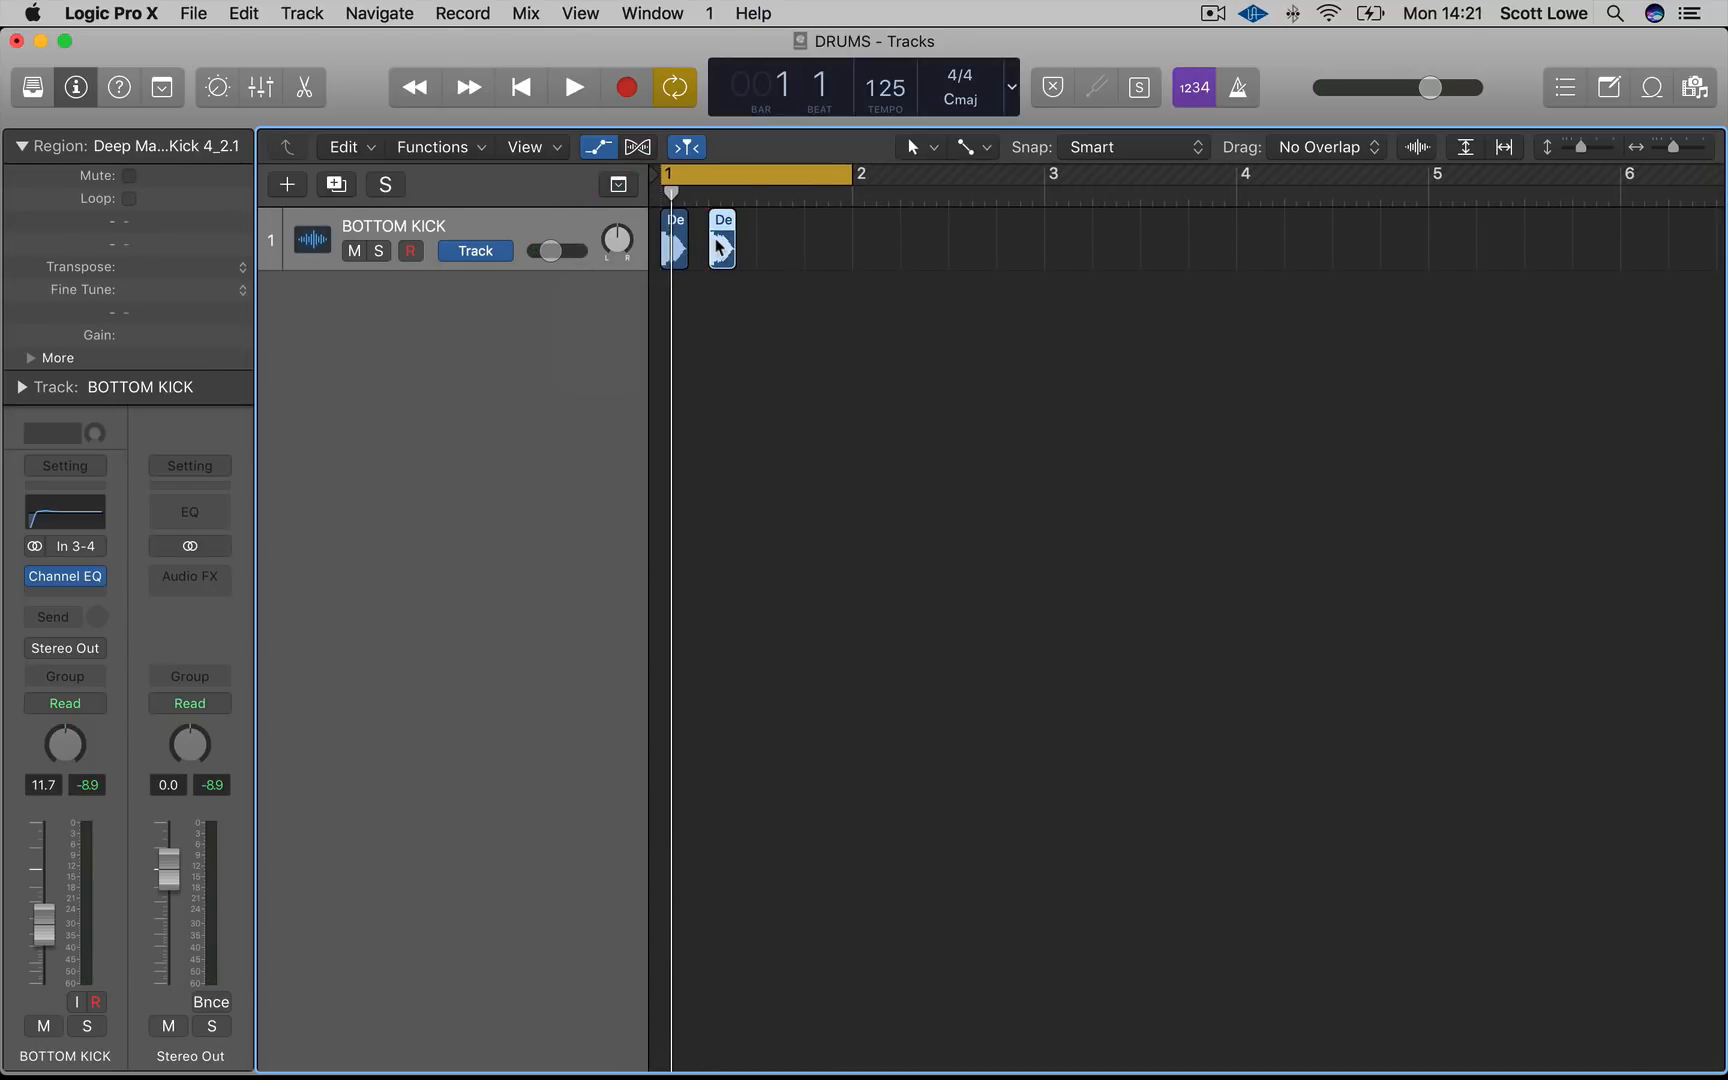
drag(895, 300, 668, 240)
drag(672, 243, 768, 244)
drag(1000, 274, 867, 245)
drag(1144, 300, 1056, 250)
scroll(1179, 331, right, 5)
click(1179, 331)
drag(916, 176, 1090, 262)
click(1127, 283)
key(super+Left)
key(super+Left)
drag(1306, 299, 1065, 255)
click(1425, 300)
Select the extra kick region overhanging at bar 9 and delete it
drag(1469, 319, 1408, 249)
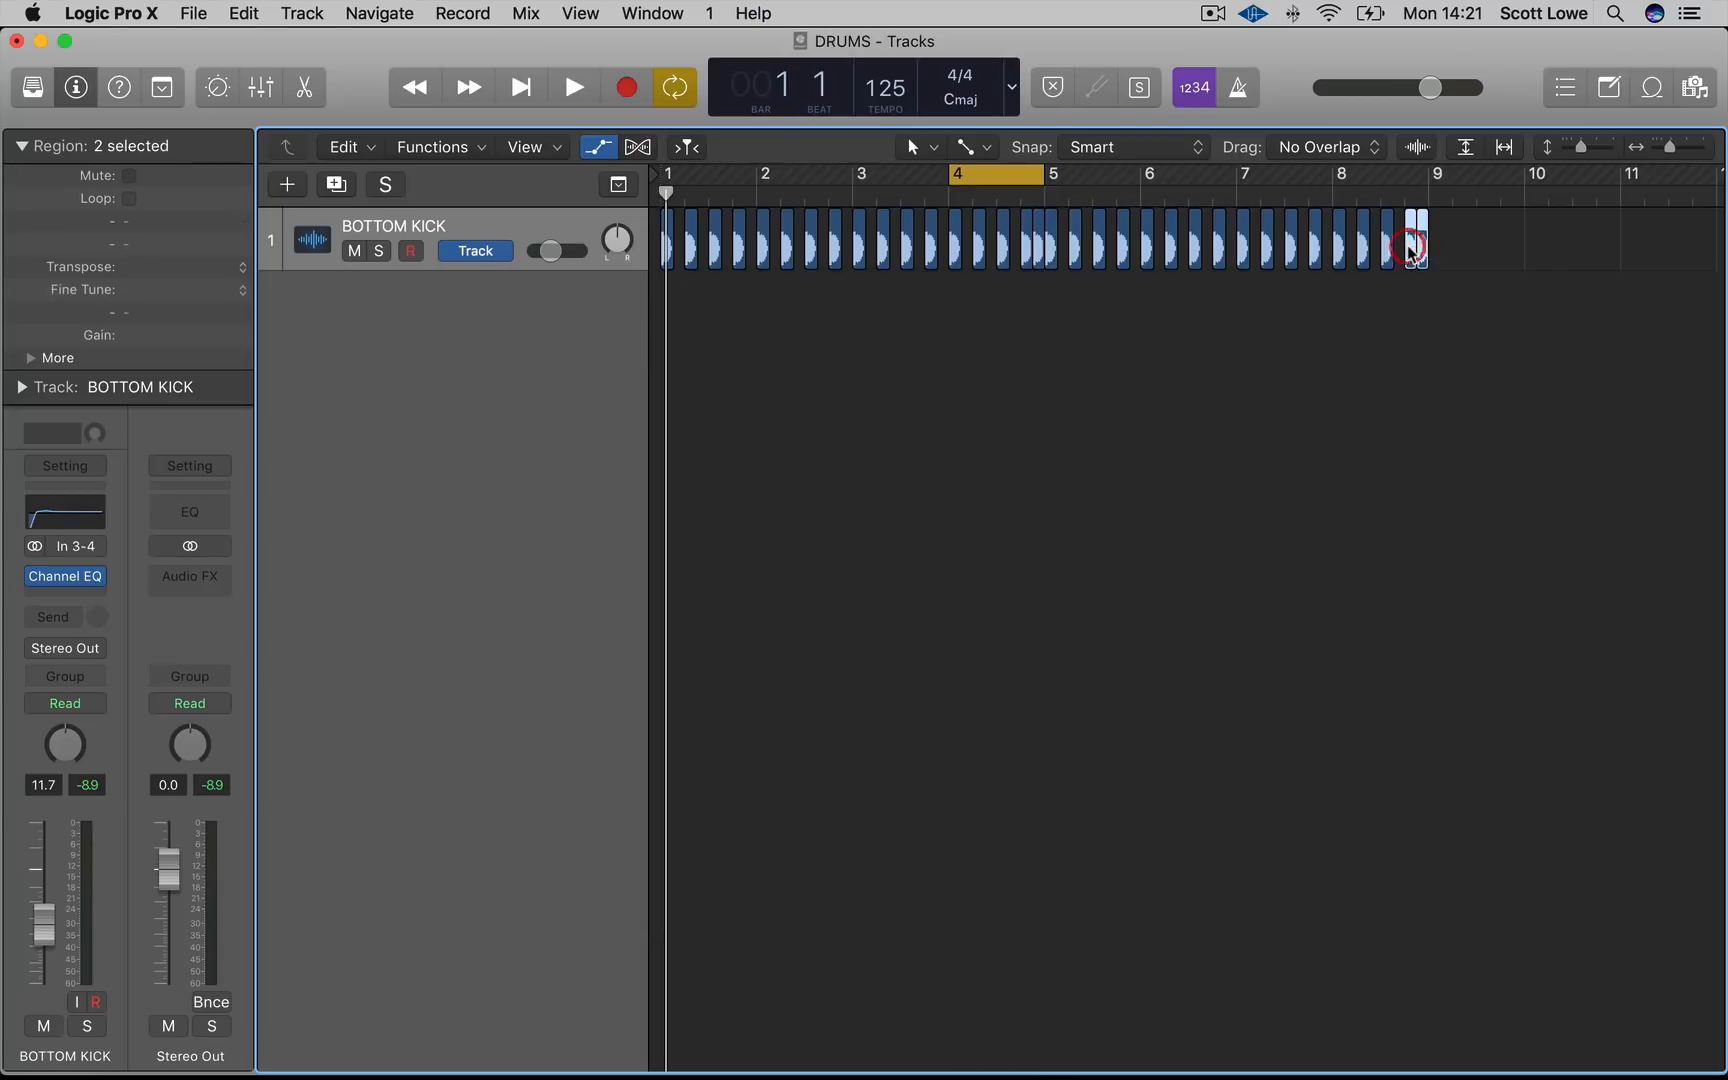
key(Delete)
Set the cycle range to bars 1 through 8 and play back the kick pattern
scroll(1414, 200, right, 4)
scroll(925, 225, left, 5)
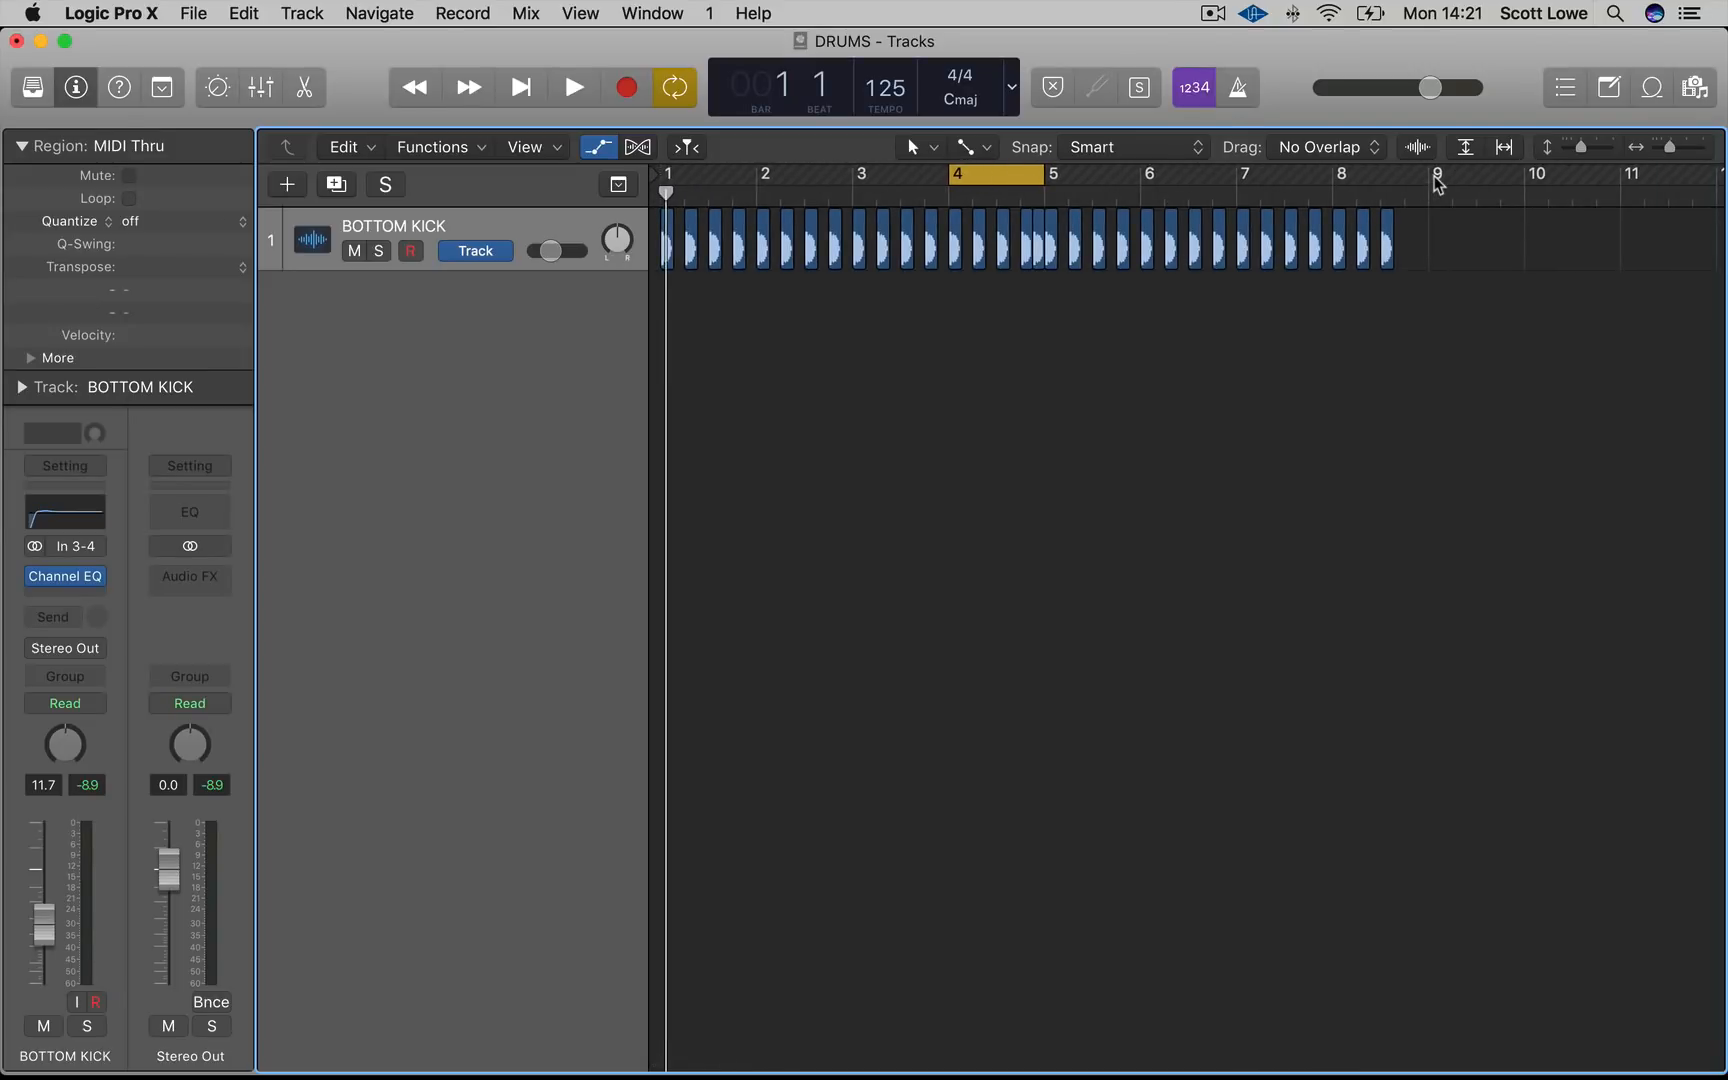
drag(1433, 185, 590, 335)
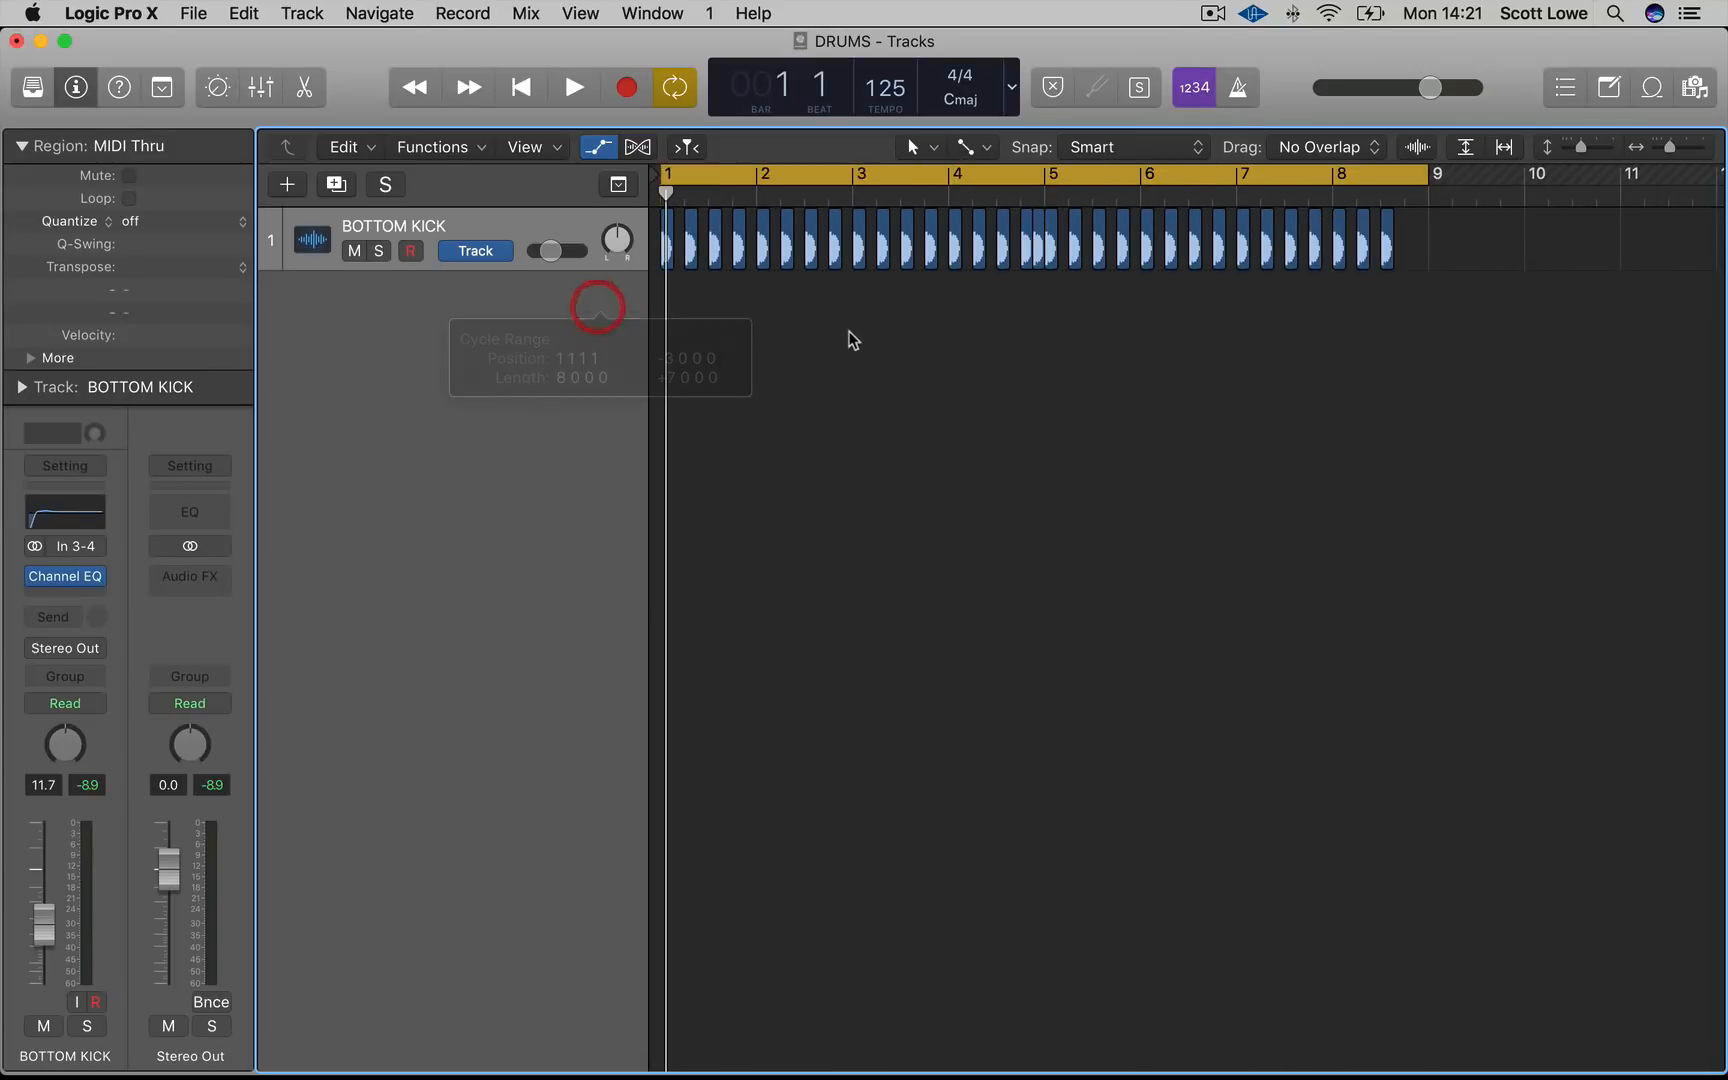
click(472, 220)
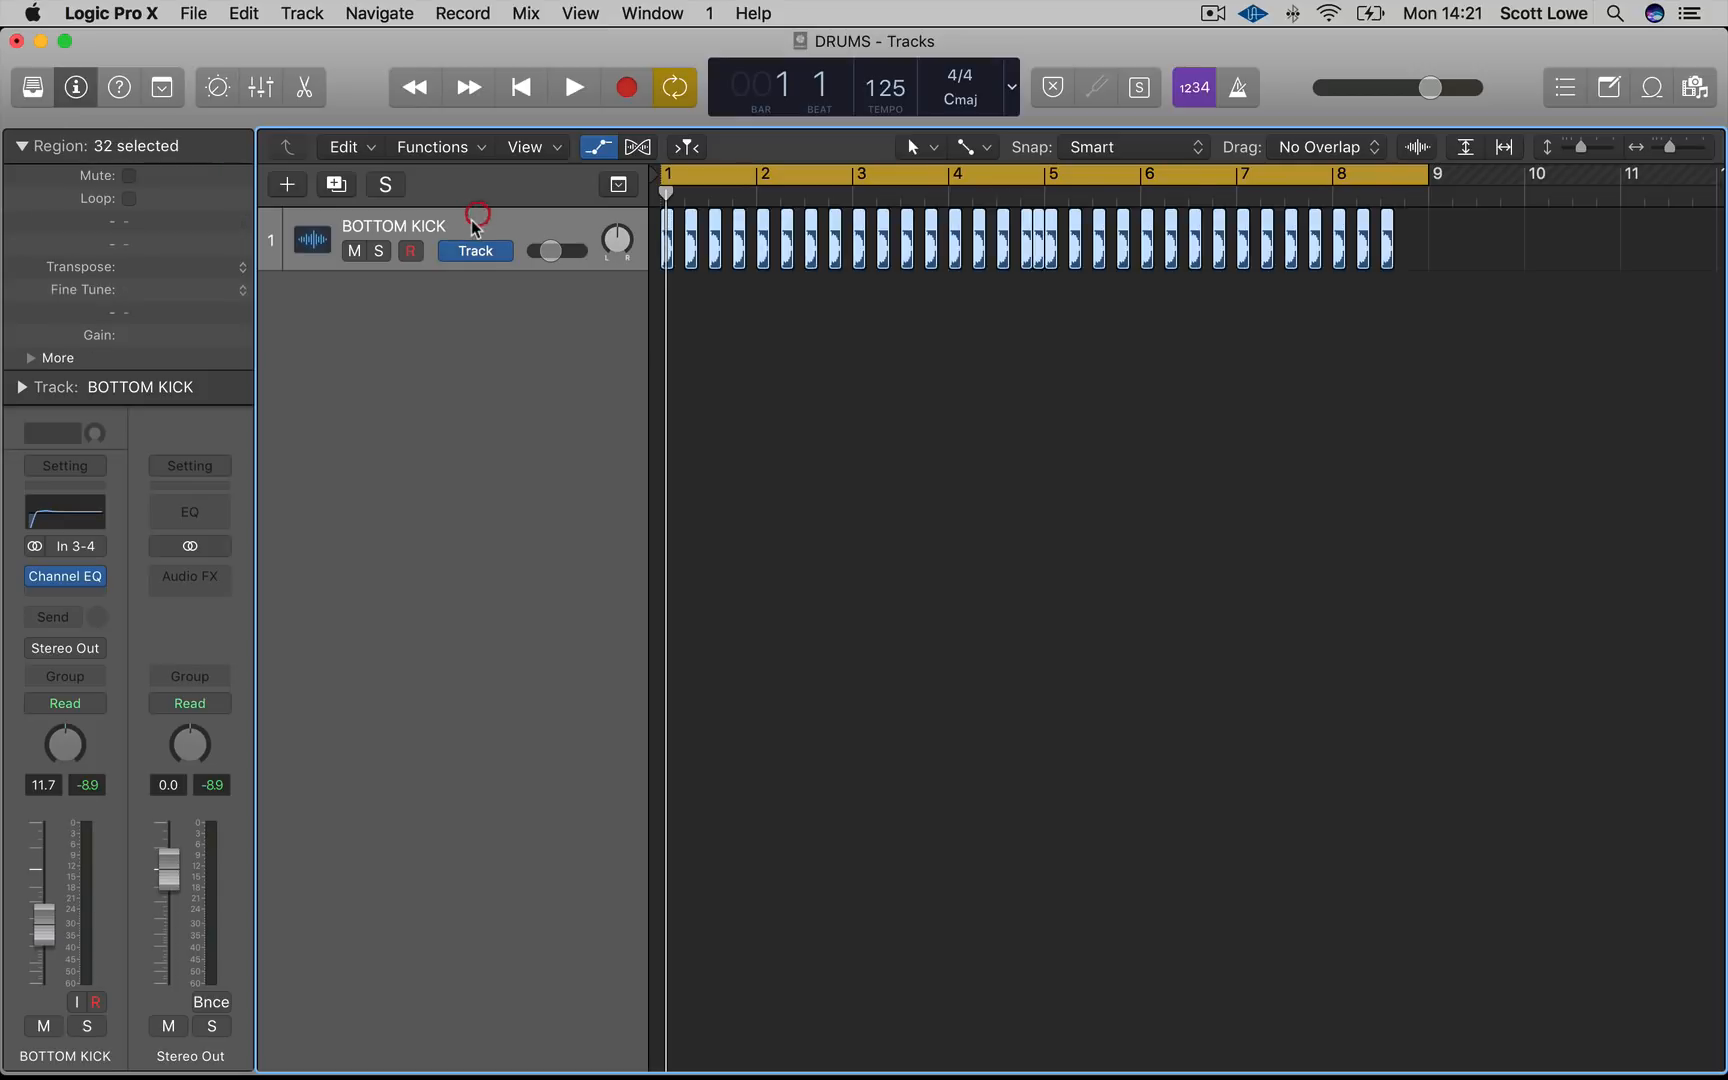
key(space)
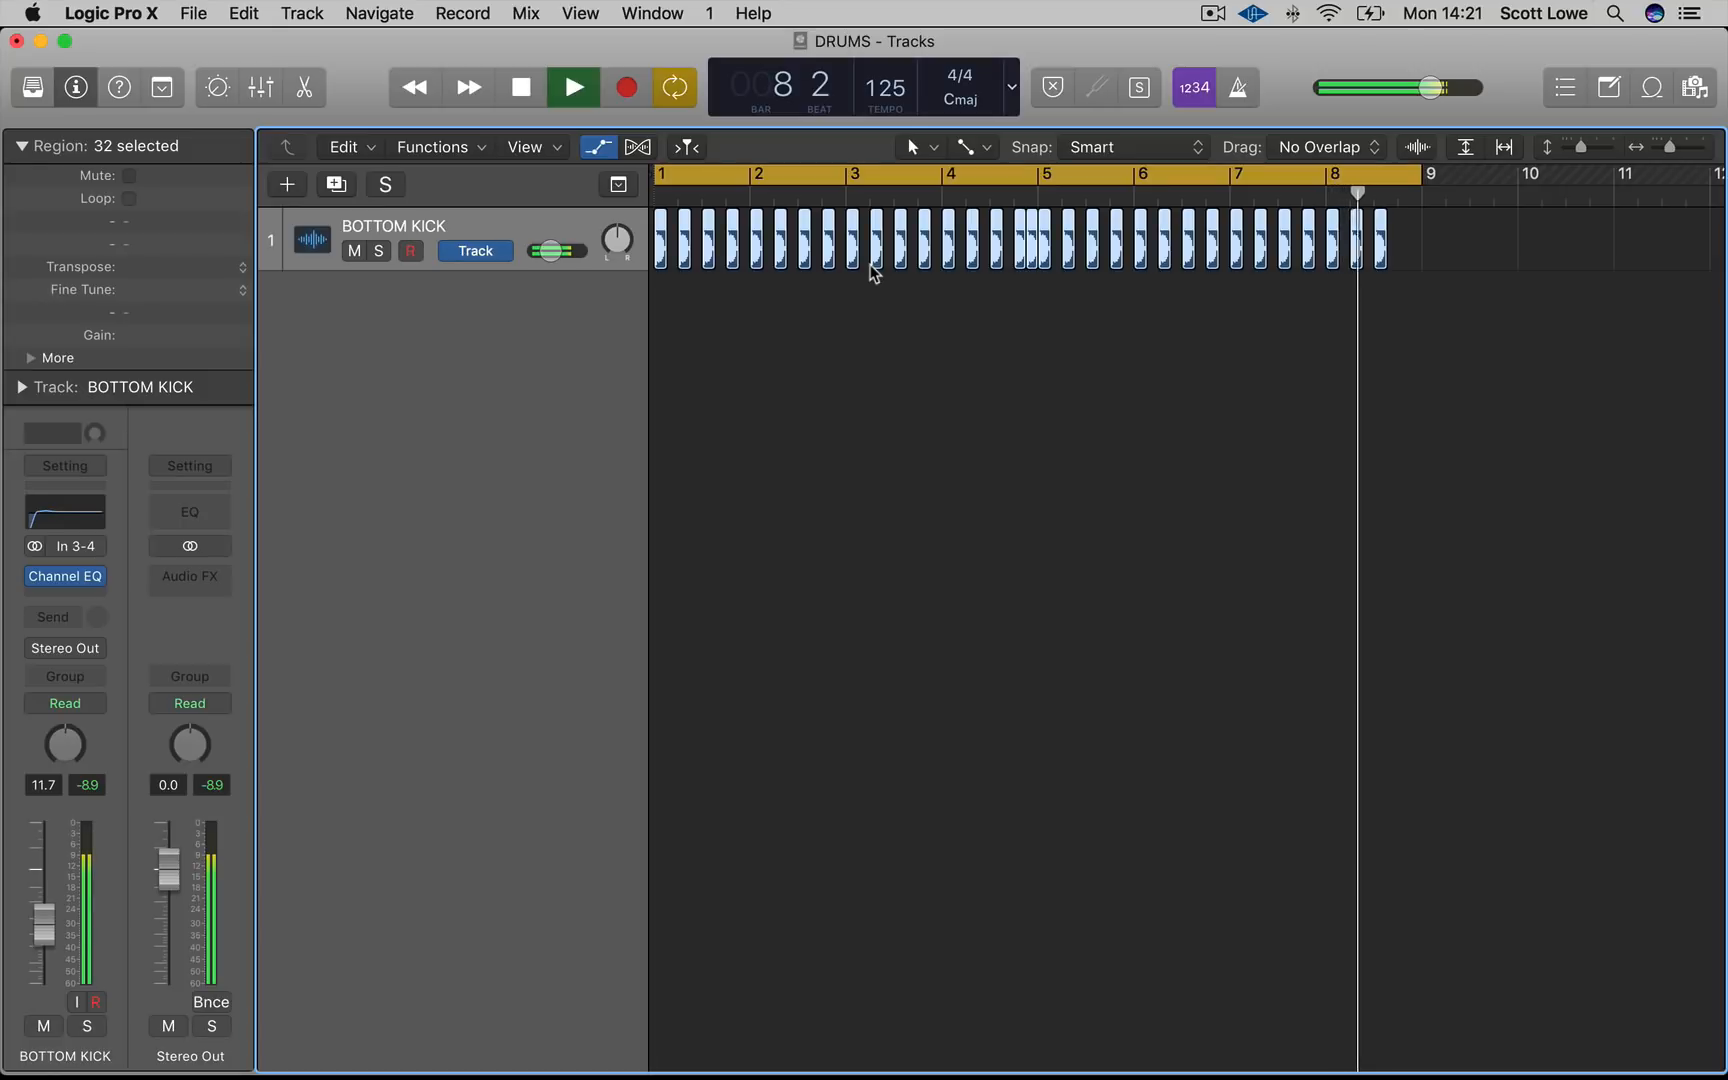
key(space)
click(879, 337)
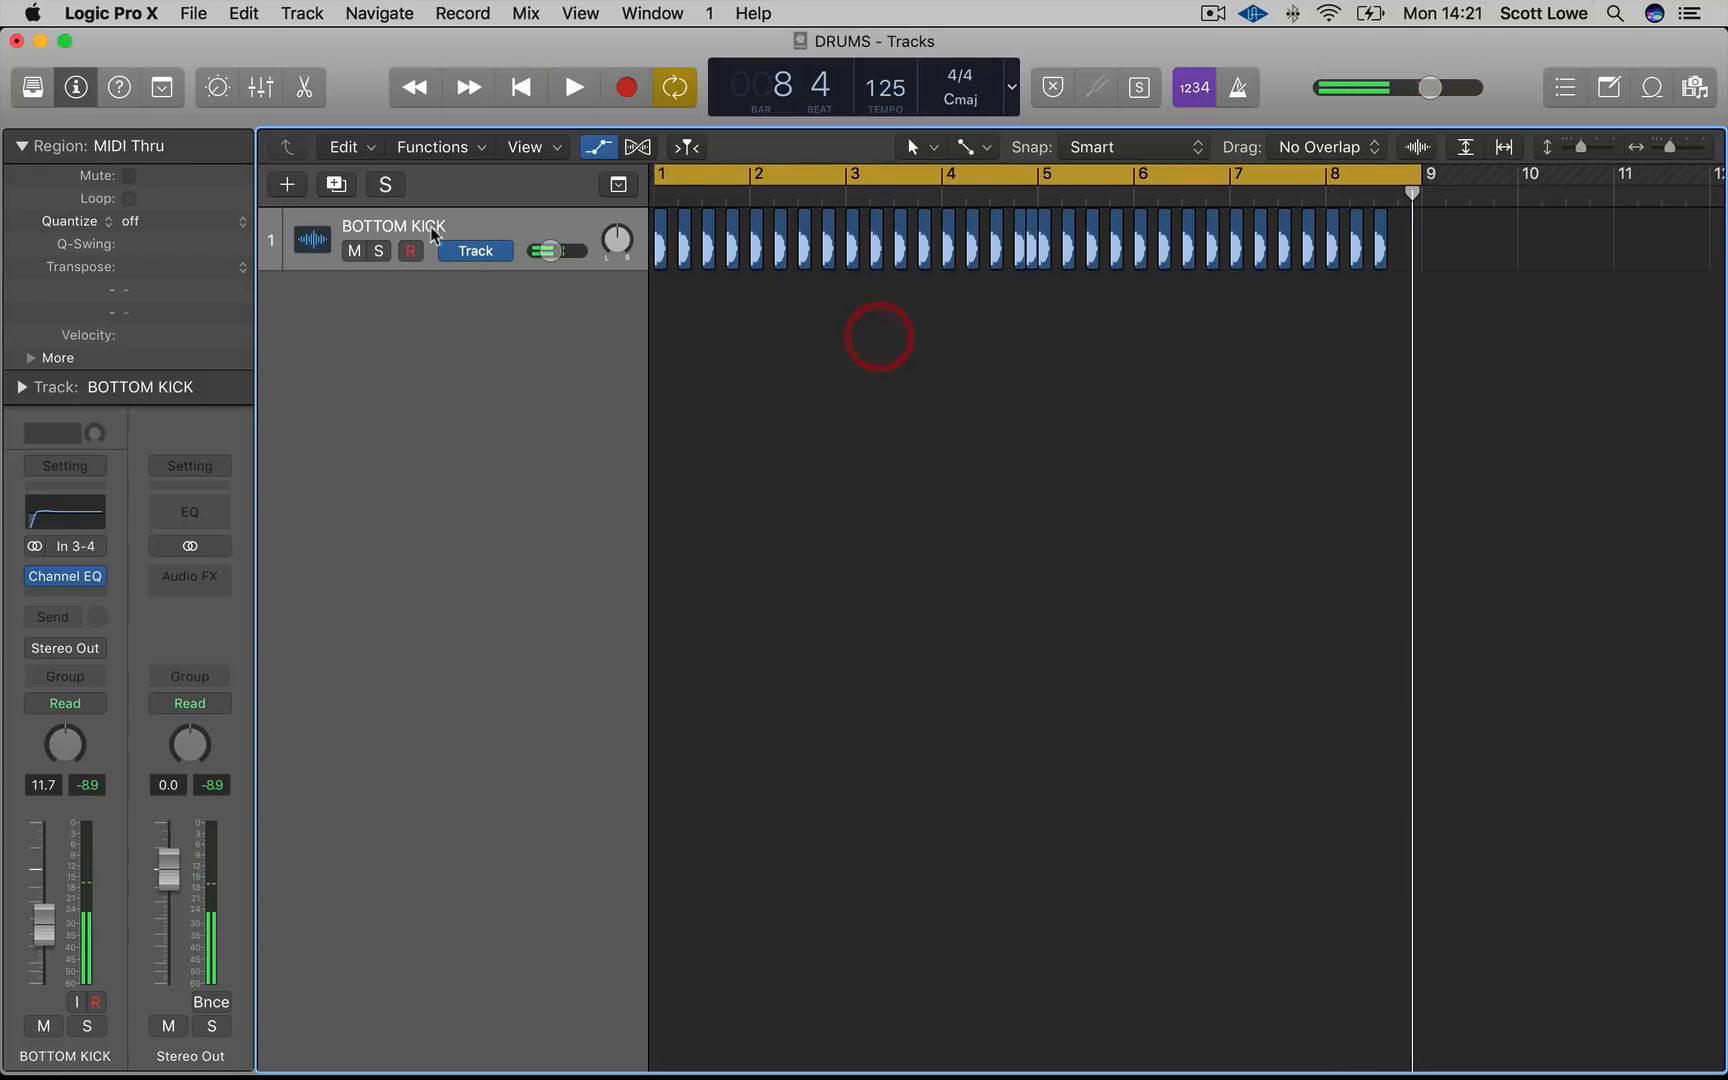
Create a new software instrument track loaded with Sonic Academy Kick 2 in stereo, then close the plugin window
click(292, 184)
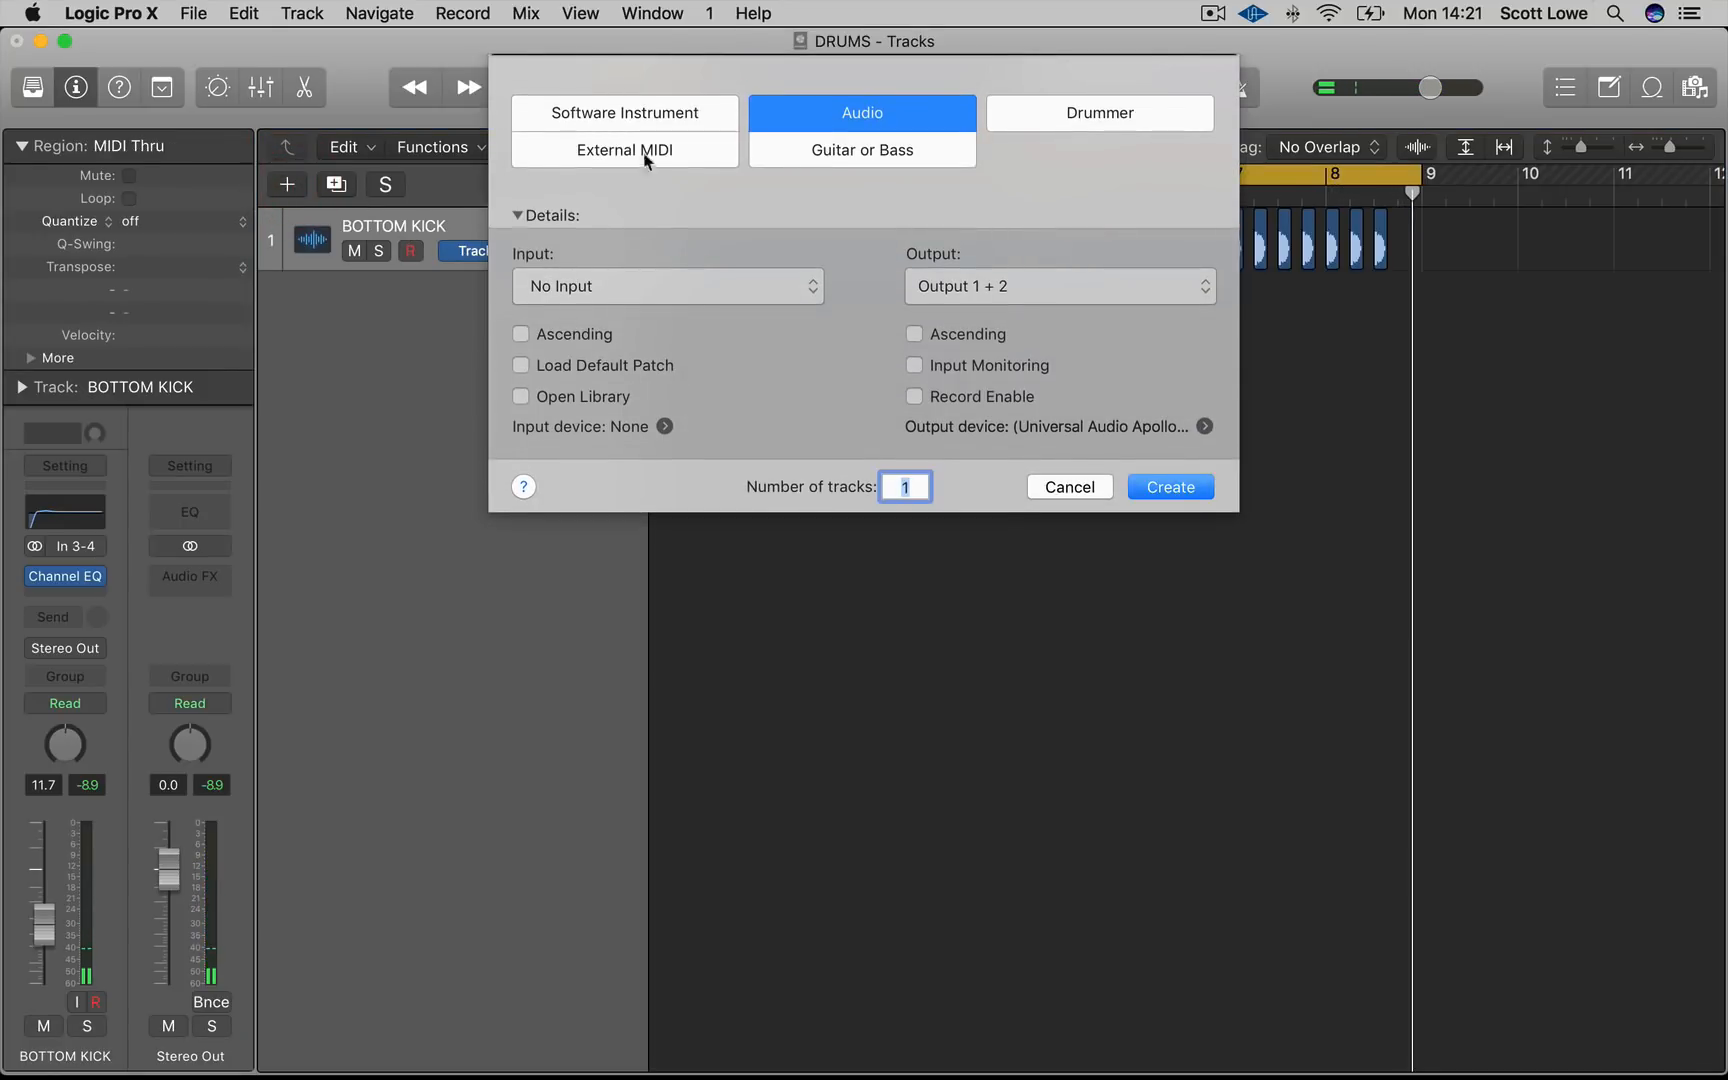
click(628, 118)
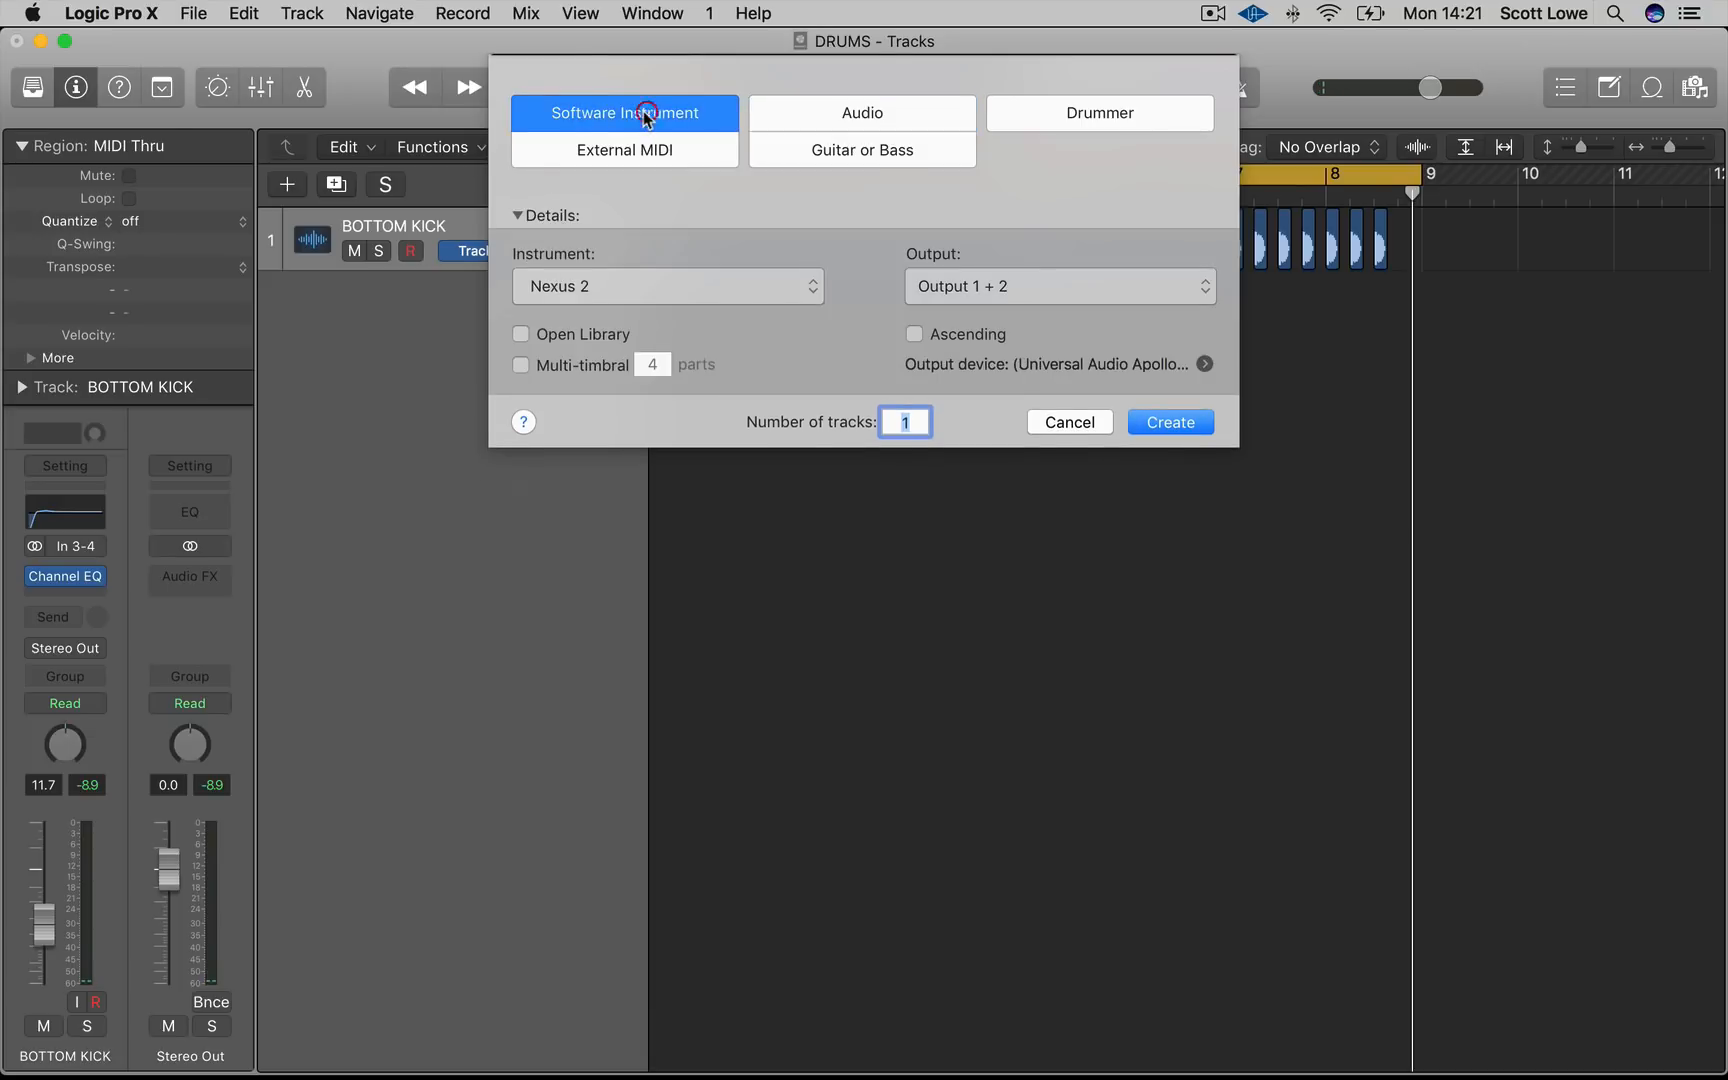
click(693, 290)
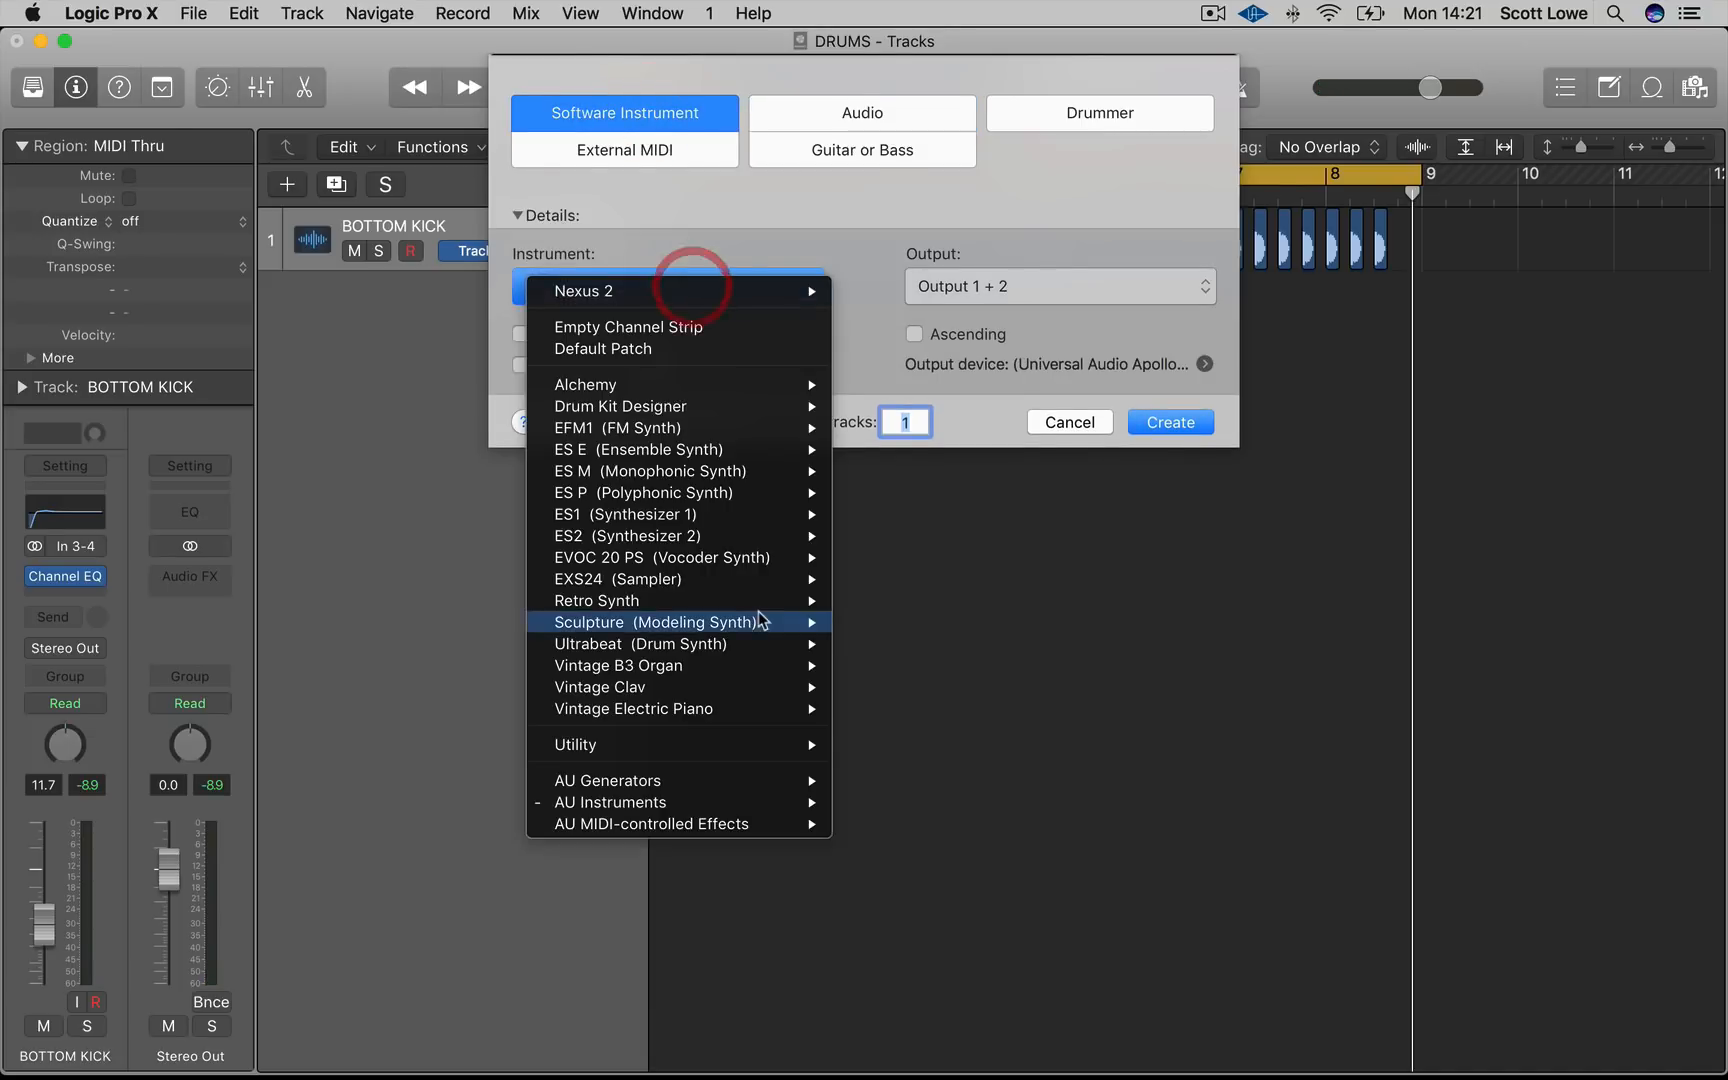
mouse_move(760, 802)
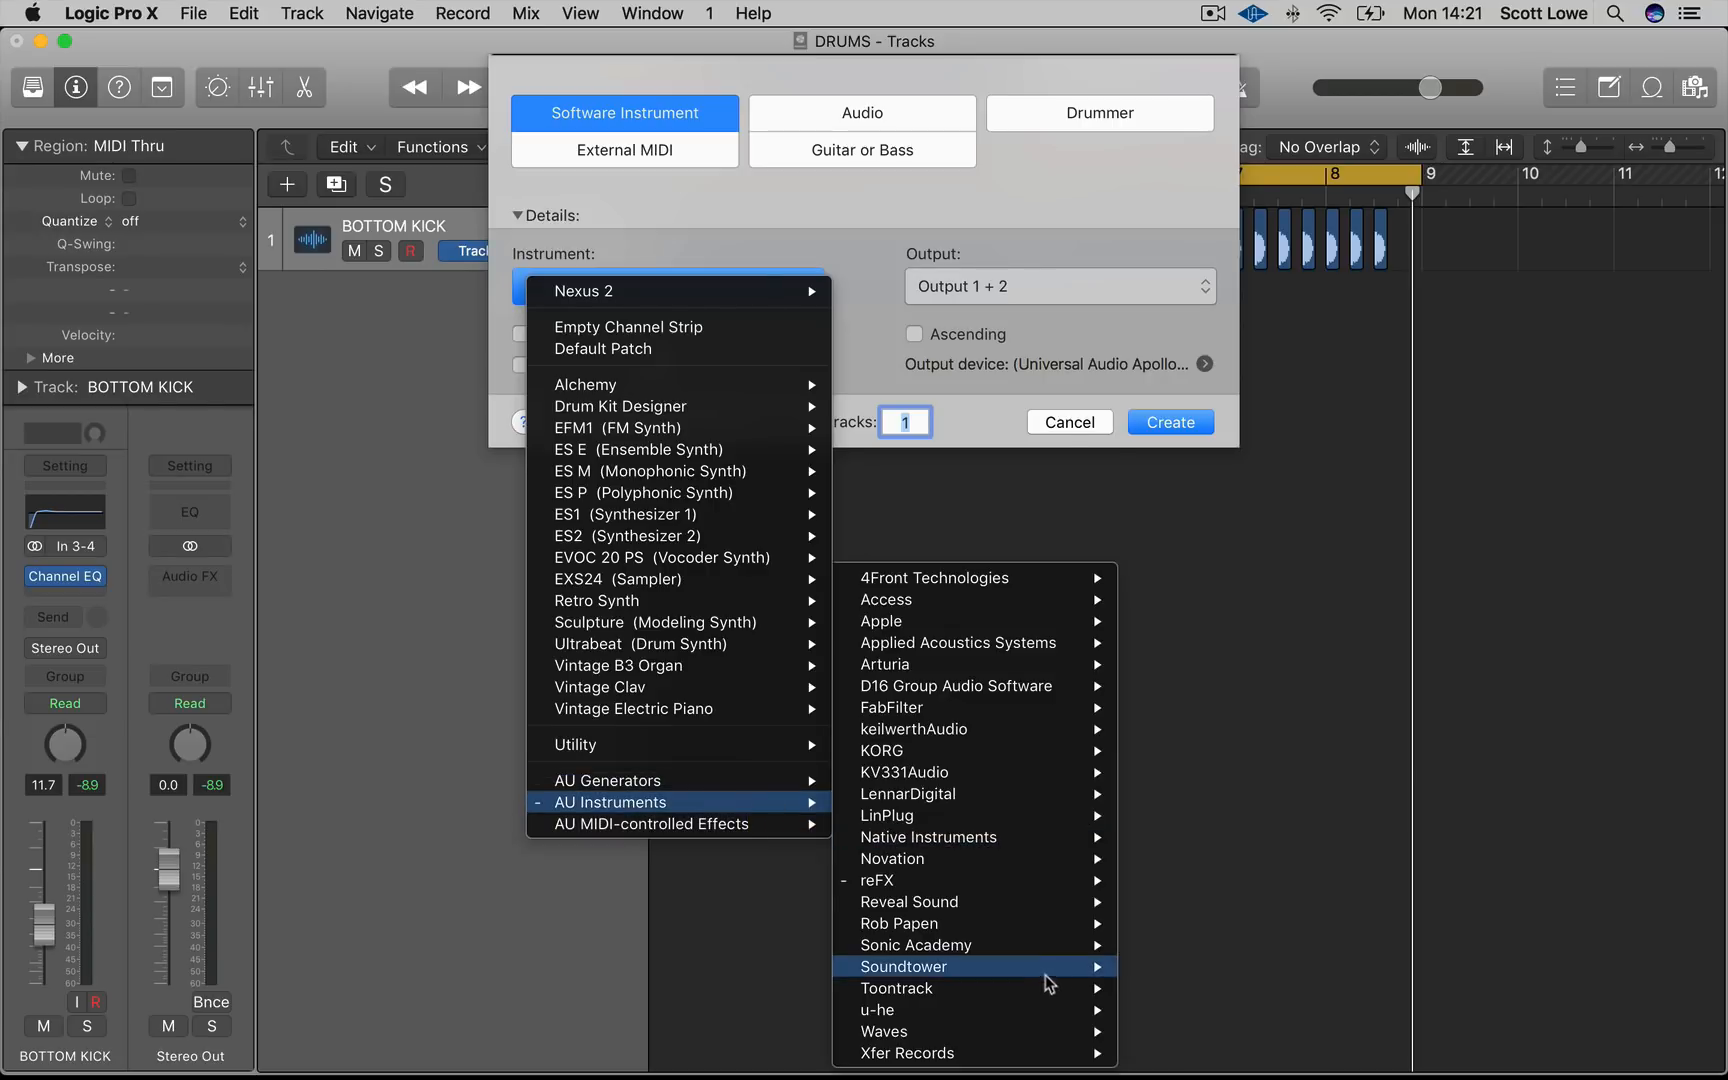
mouse_move(1060, 945)
mouse_move(1250, 988)
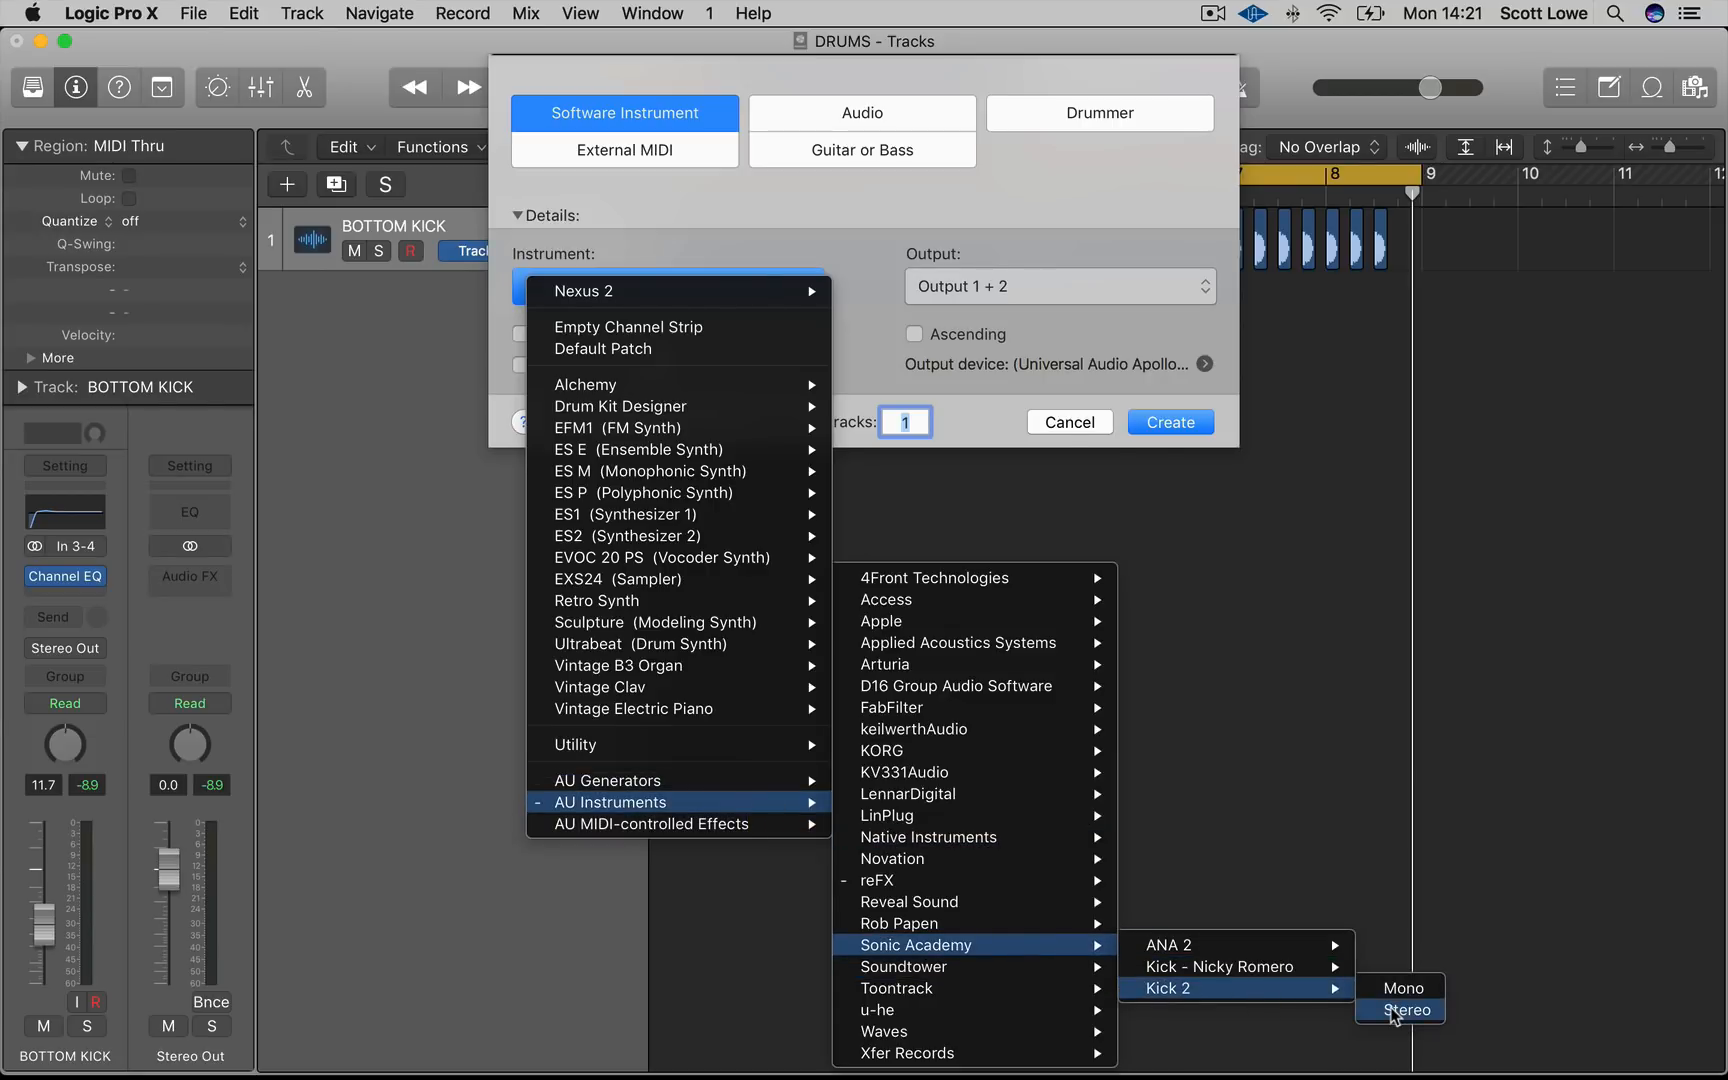
click(1400, 1010)
click(1165, 422)
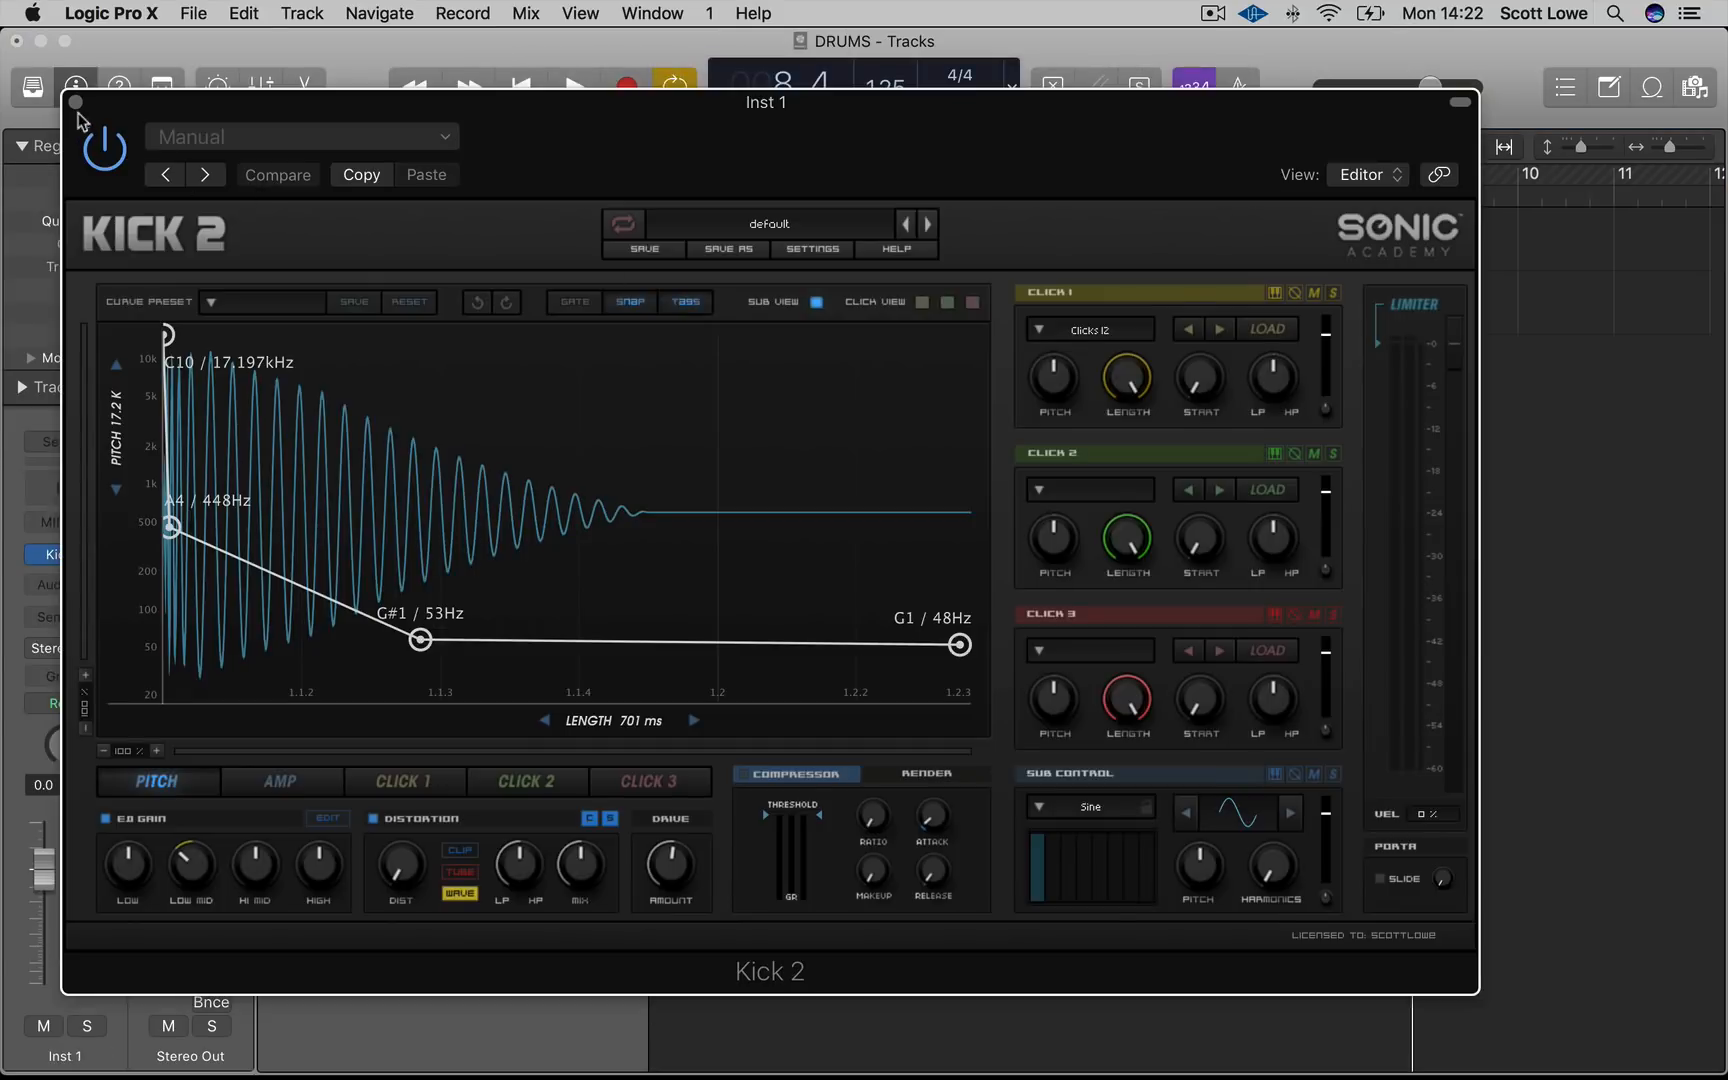
click(74, 102)
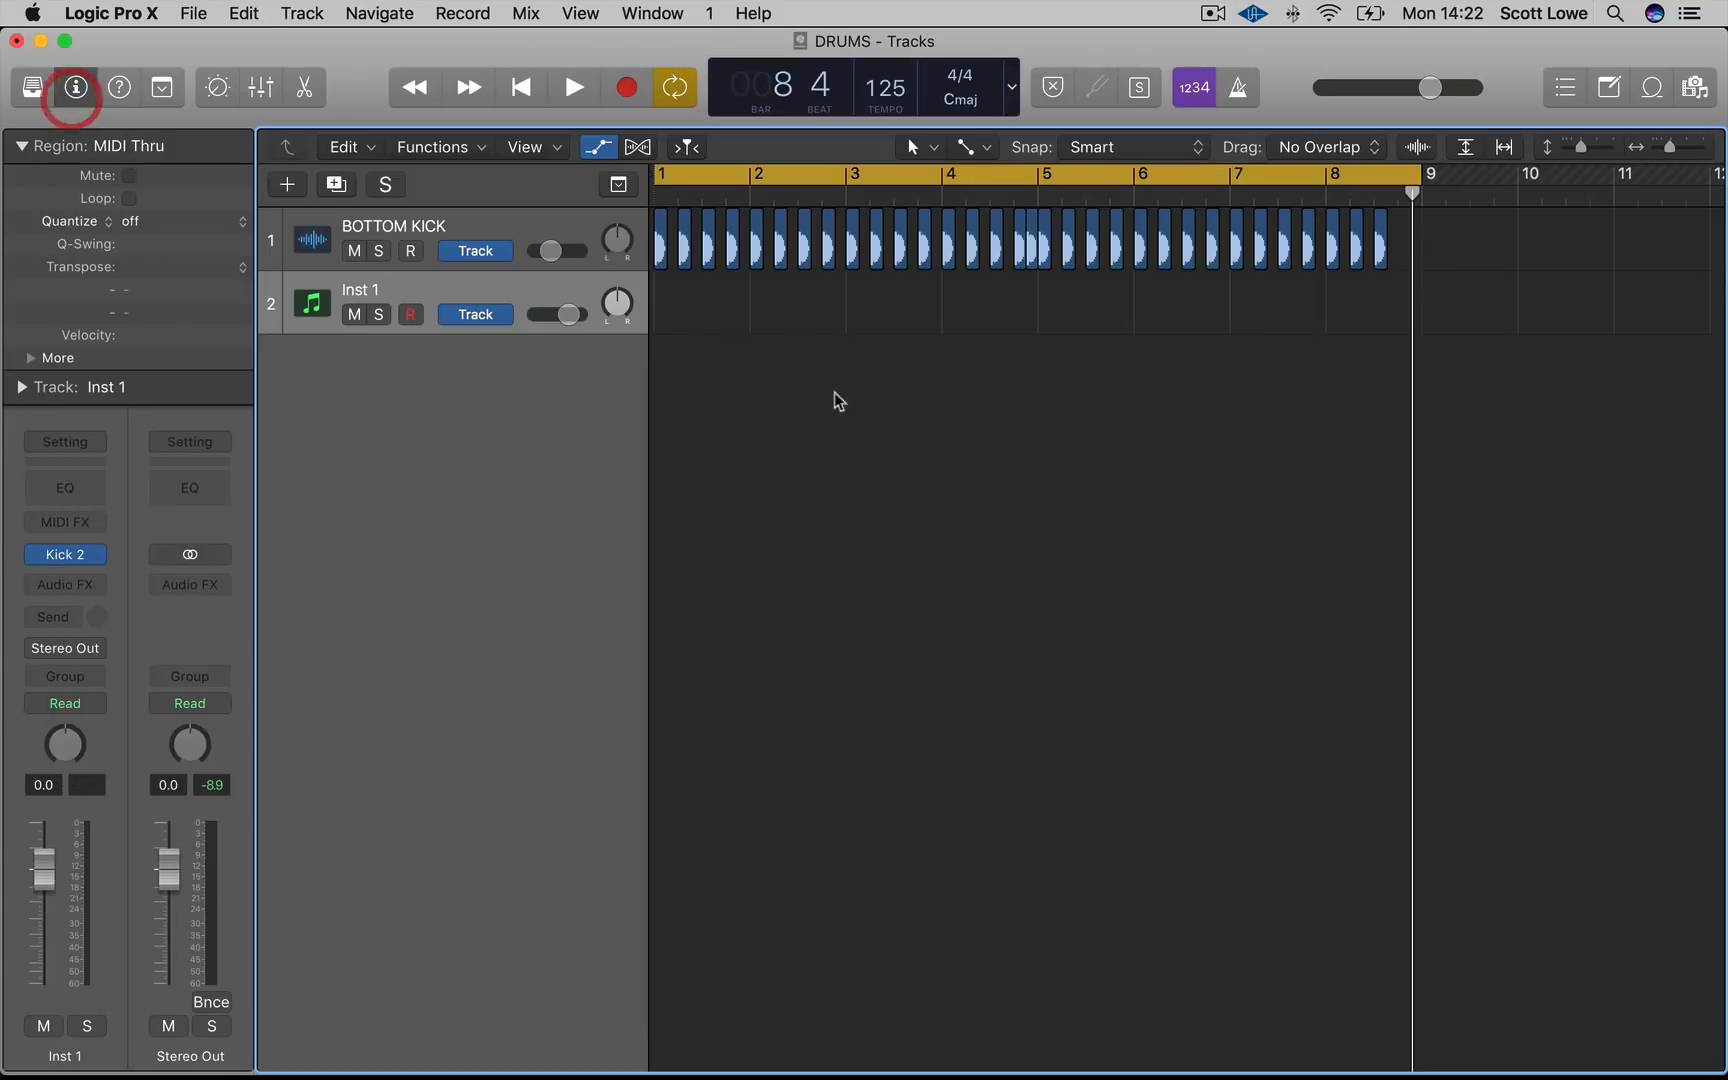
Create an empty MIDI region at bar 1 on the Inst 1 track and open it in the Piano Roll
drag(567, 314, 562, 314)
right_click(700, 298)
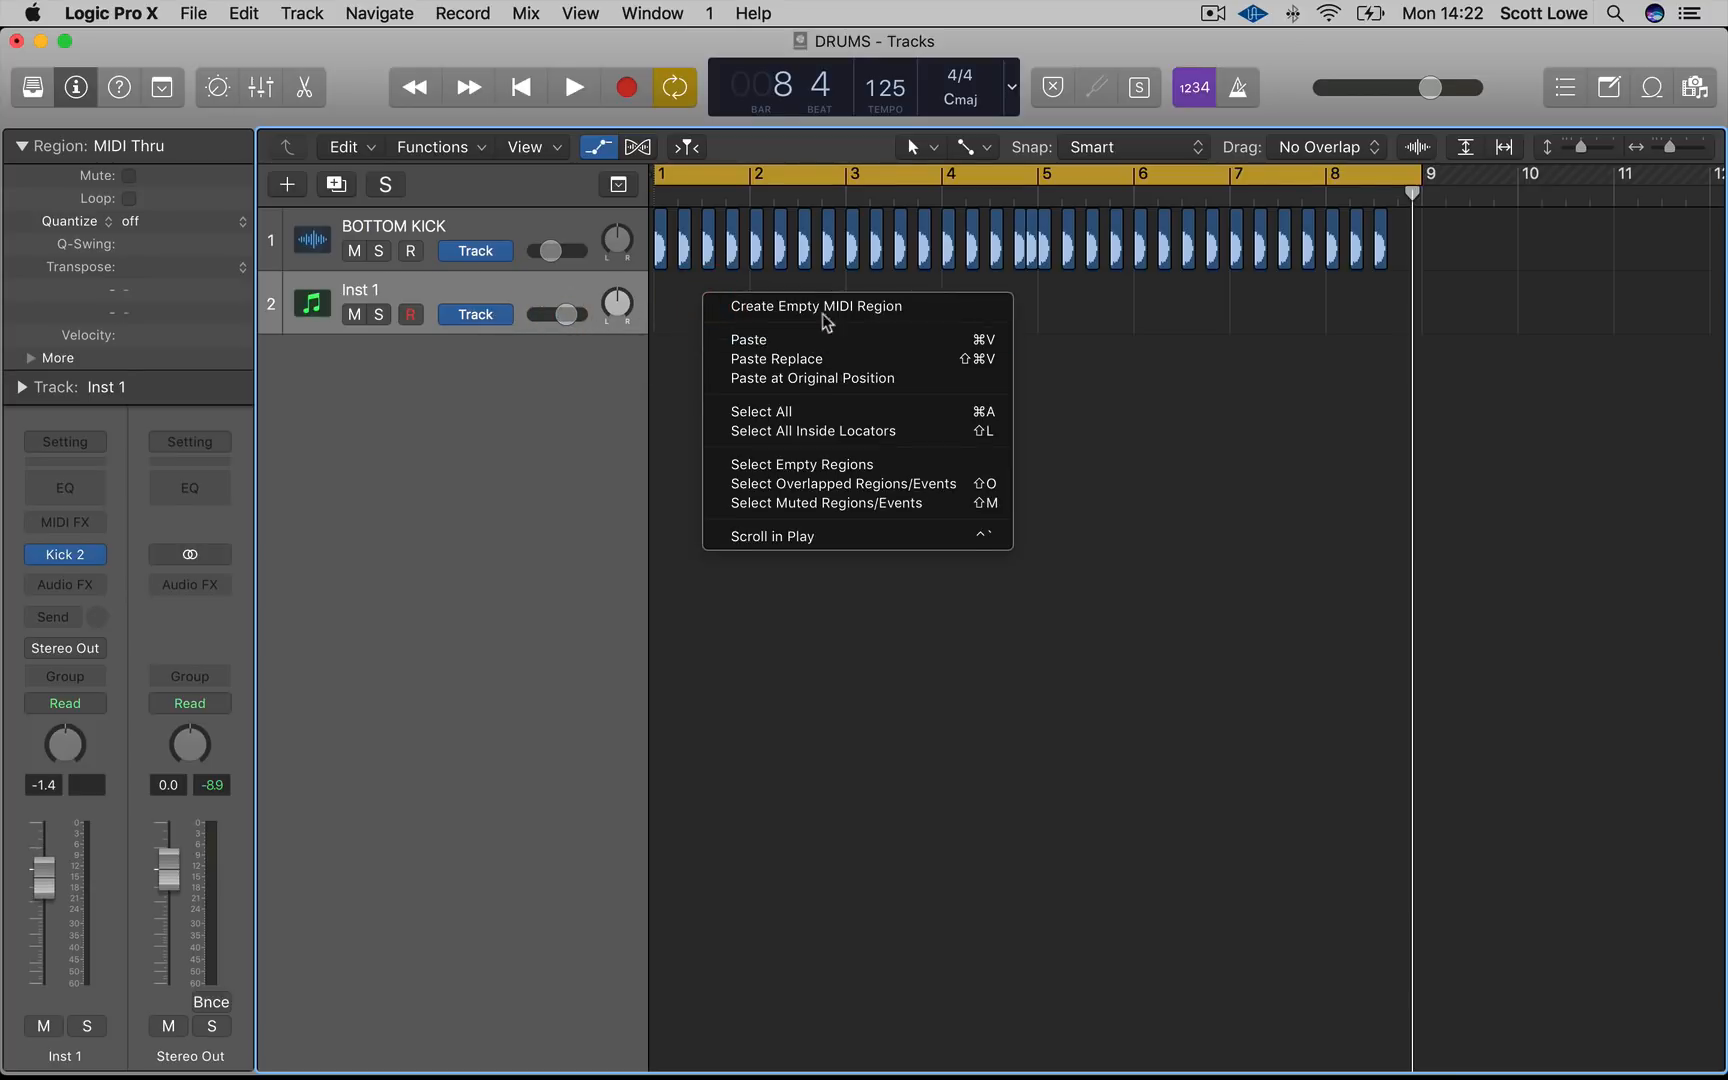
click(825, 308)
double_click(678, 300)
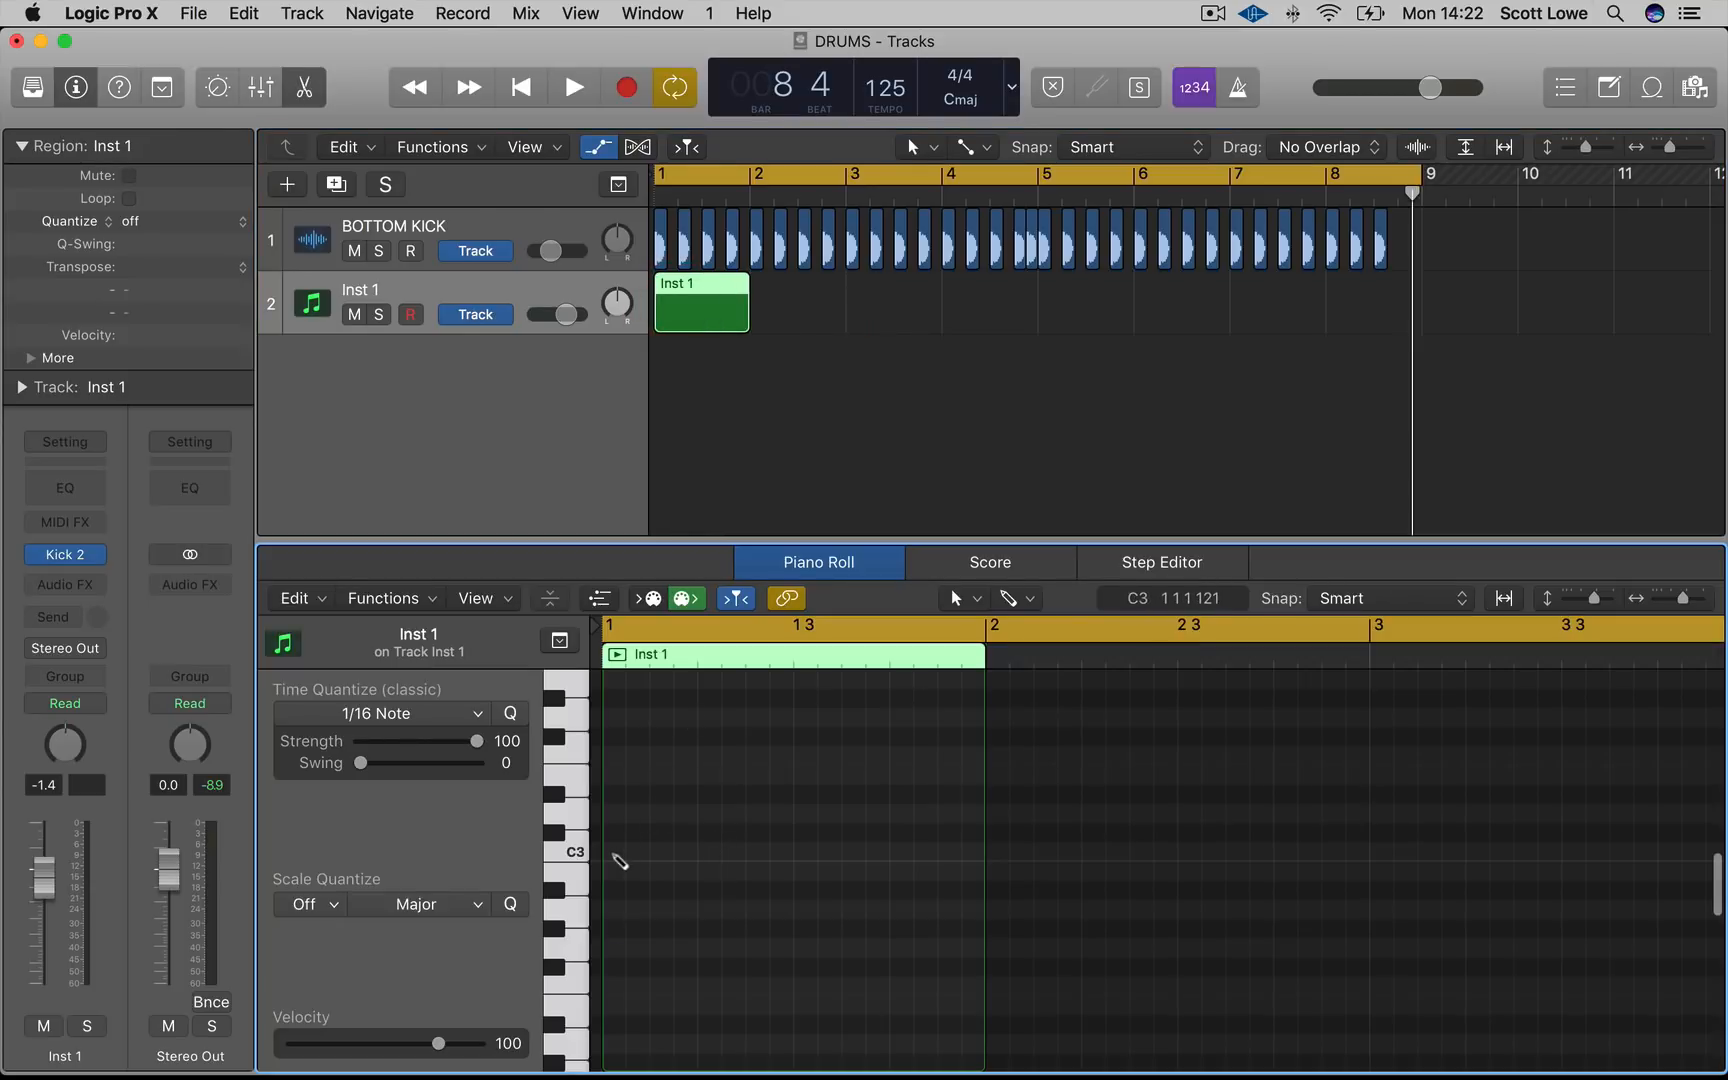
Add a C3 note at the region start and lower the Inst 1 channel fader to -8.2 dB
super+click(610, 854)
drag(60, 893, 60, 930)
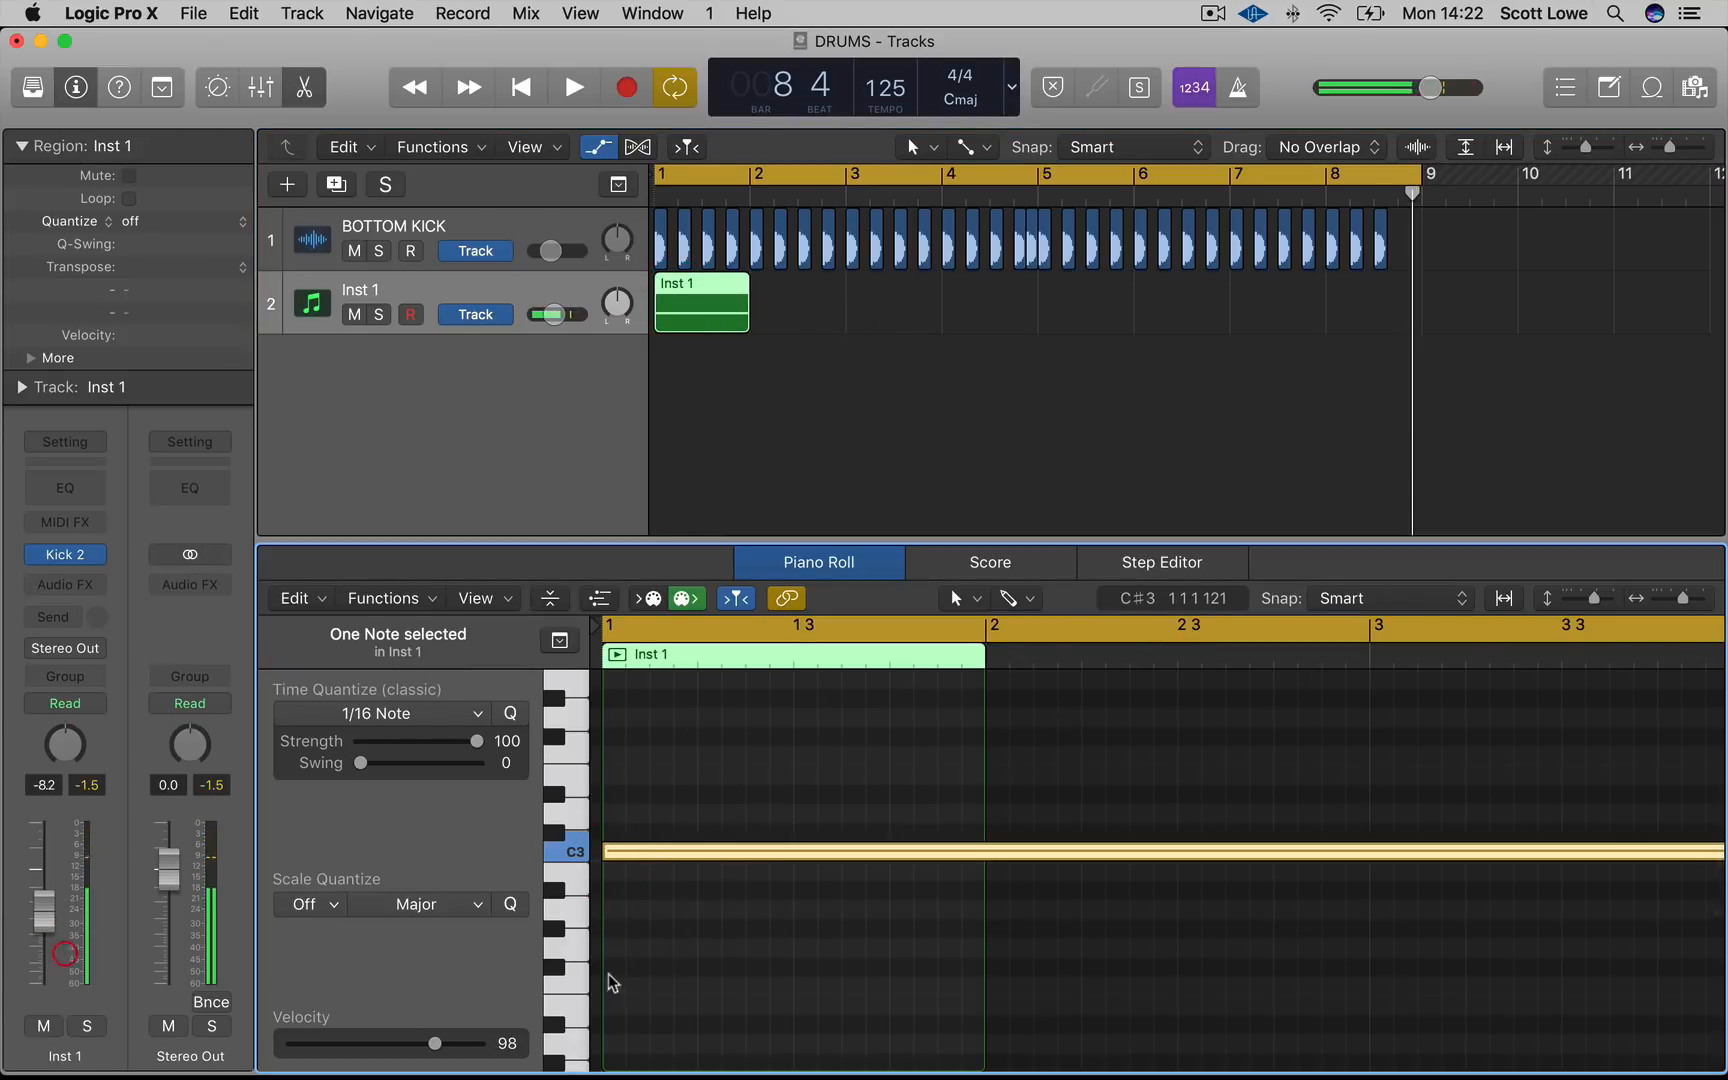
Shorten the C3 note to a short hit and copy it onto each beat of the first bar
click(745, 945)
scroll(745, 945, down, 5)
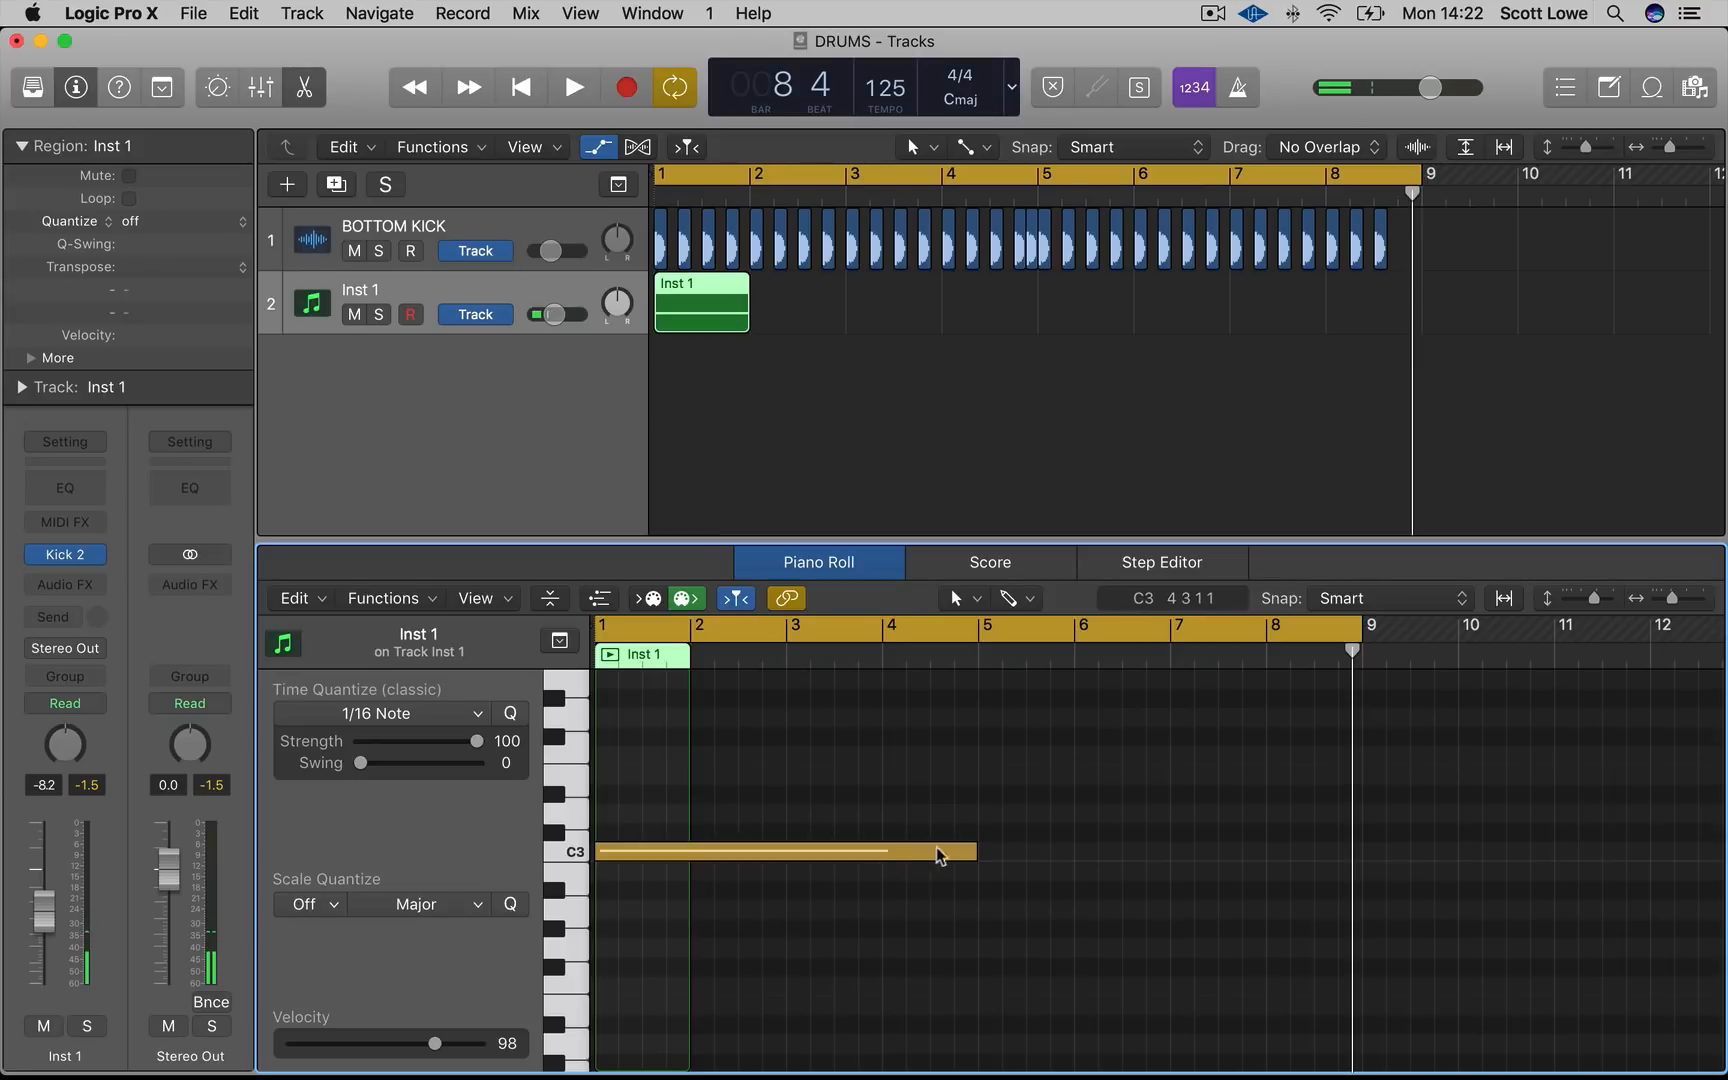
drag(972, 851, 605, 753)
key(super+Right)
key(super+Right)
key(super+Right)
key(super+Right)
key(super+Right)
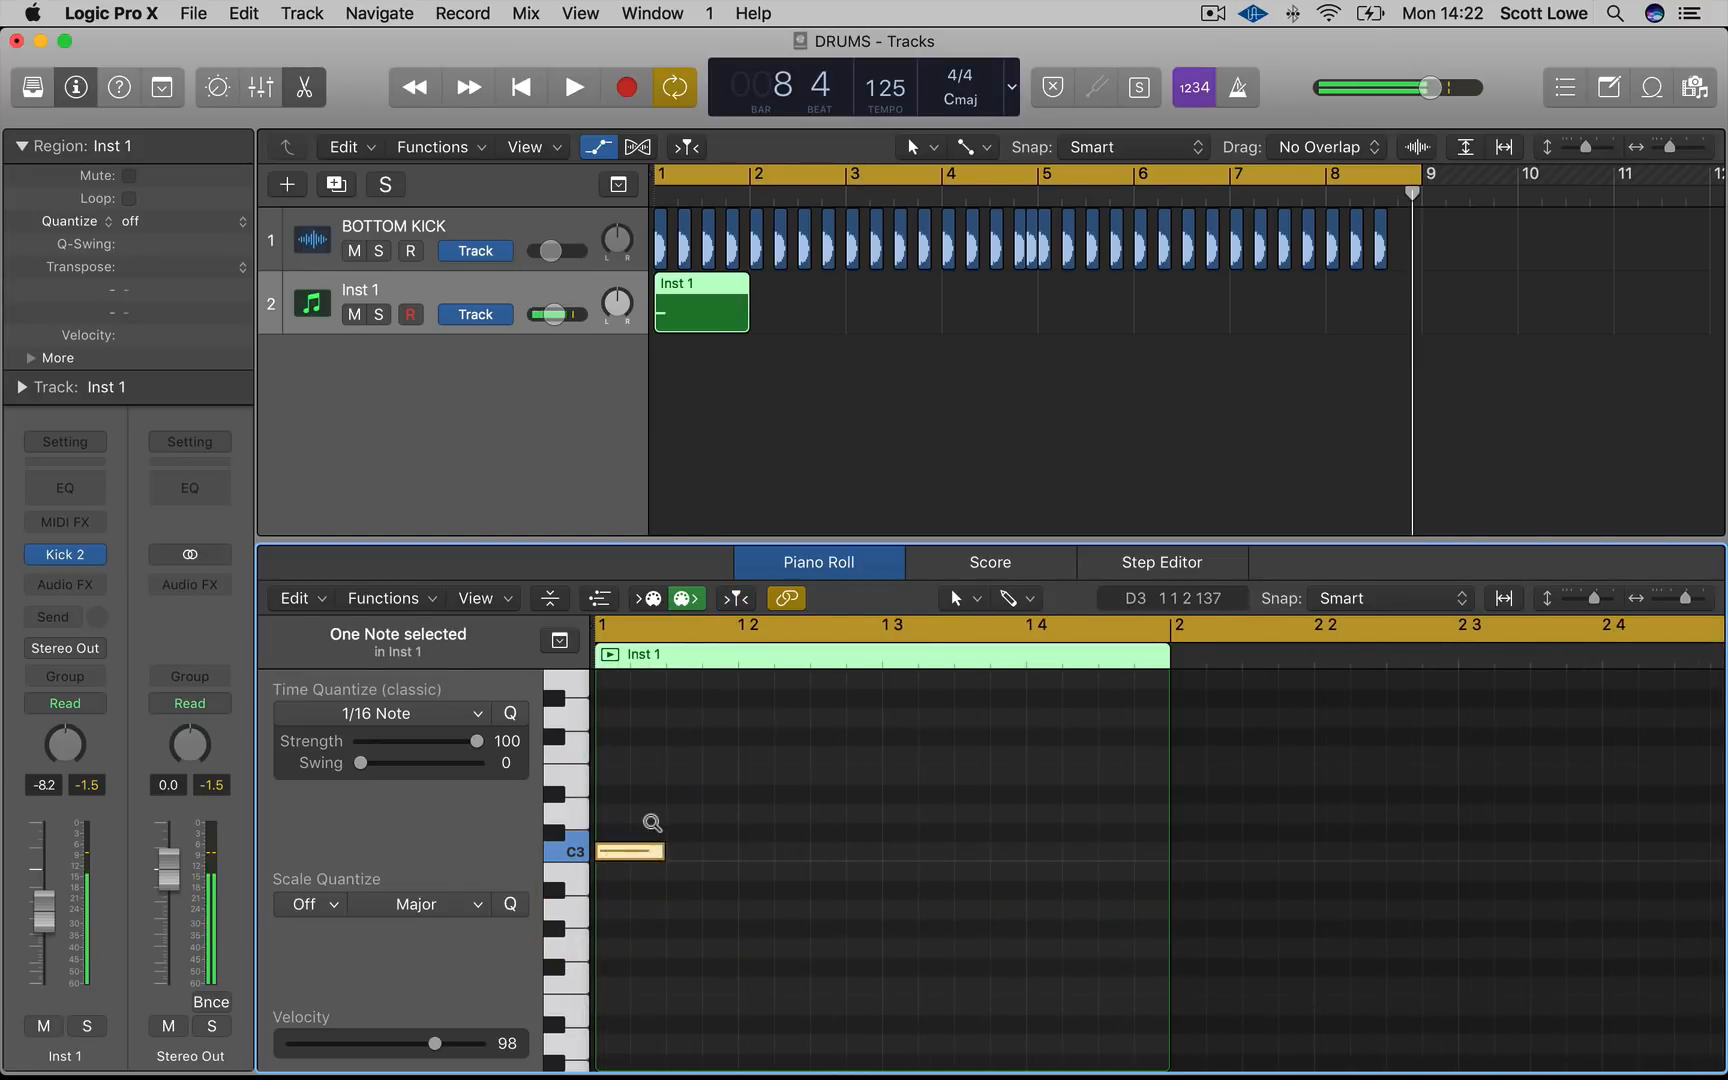
drag(630, 851, 826, 872)
drag(923, 907, 910, 851)
Copy the MIDI region repeatedly to fill bars 1 to 8 on the Inst 1 track
drag(895, 324, 797, 314)
drag(1003, 346, 892, 319)
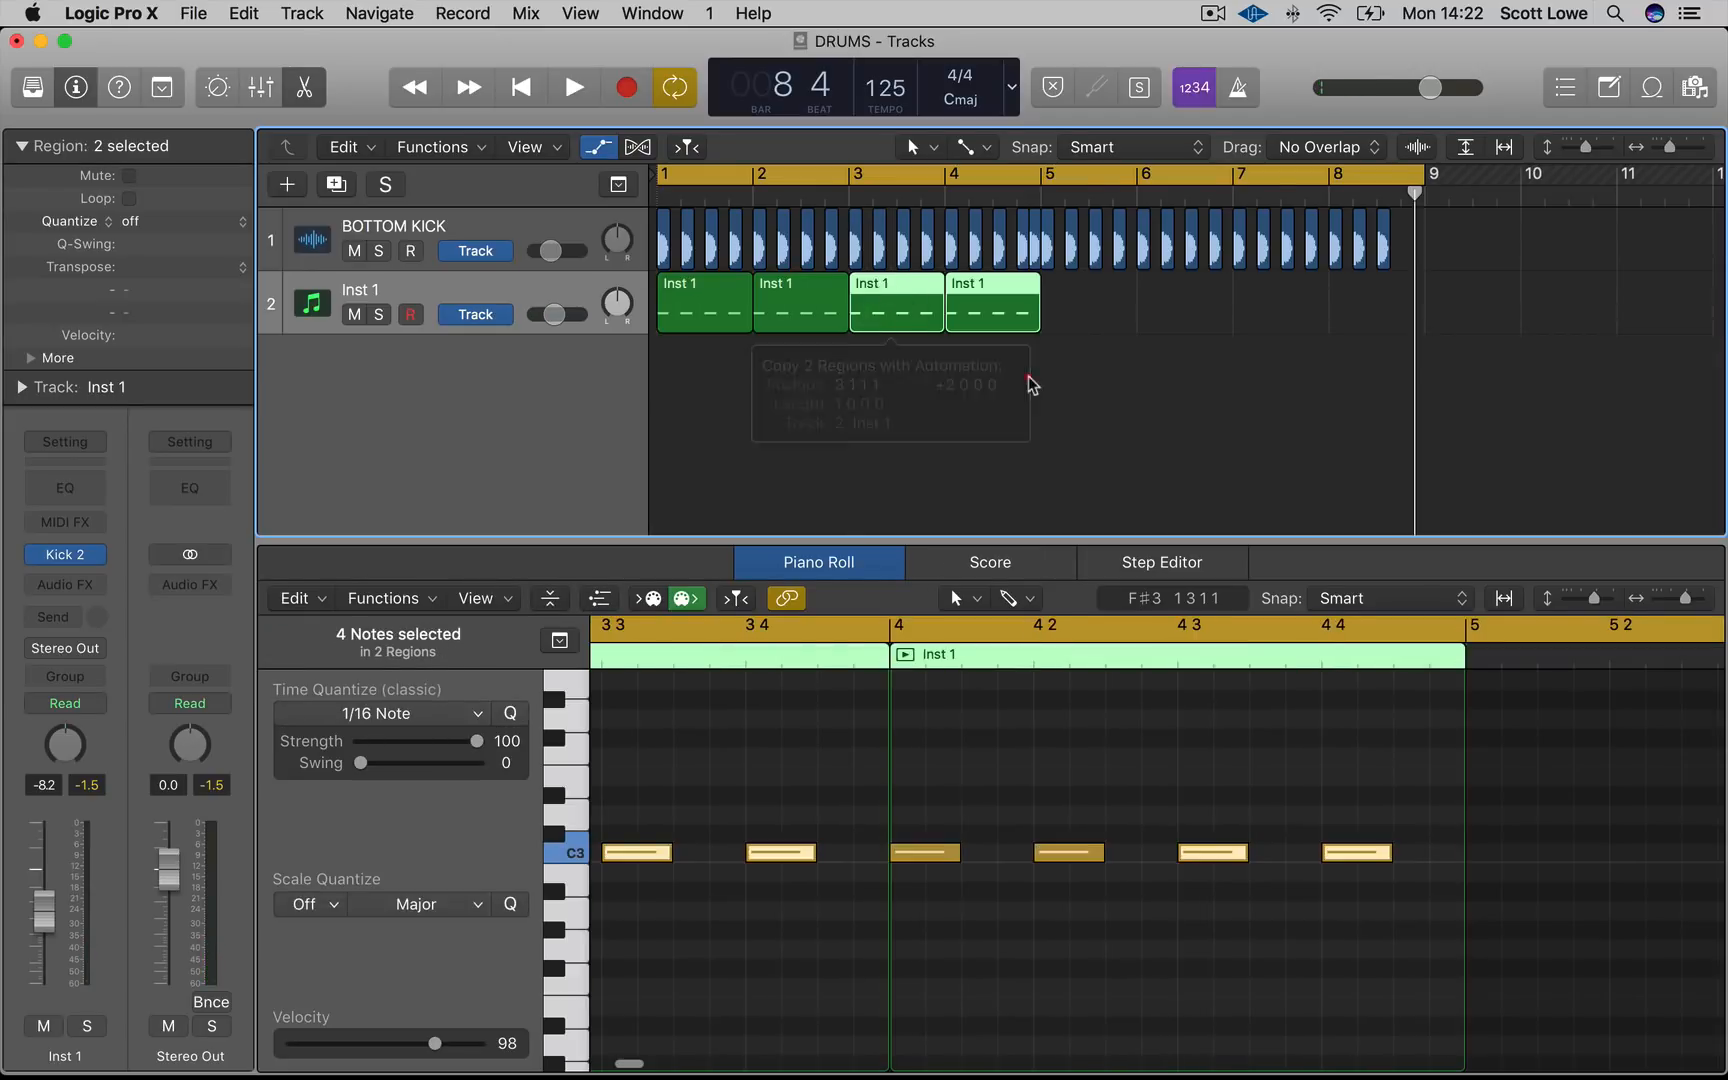
click(1010, 322)
click(1338, 897)
drag(1365, 855, 1400, 853)
drag(1203, 401, 1088, 316)
click(1207, 428)
Select the region in bar 8 and delete its last C3 note
click(1396, 309)
drag(1338, 779, 1593, 950)
key(Delete)
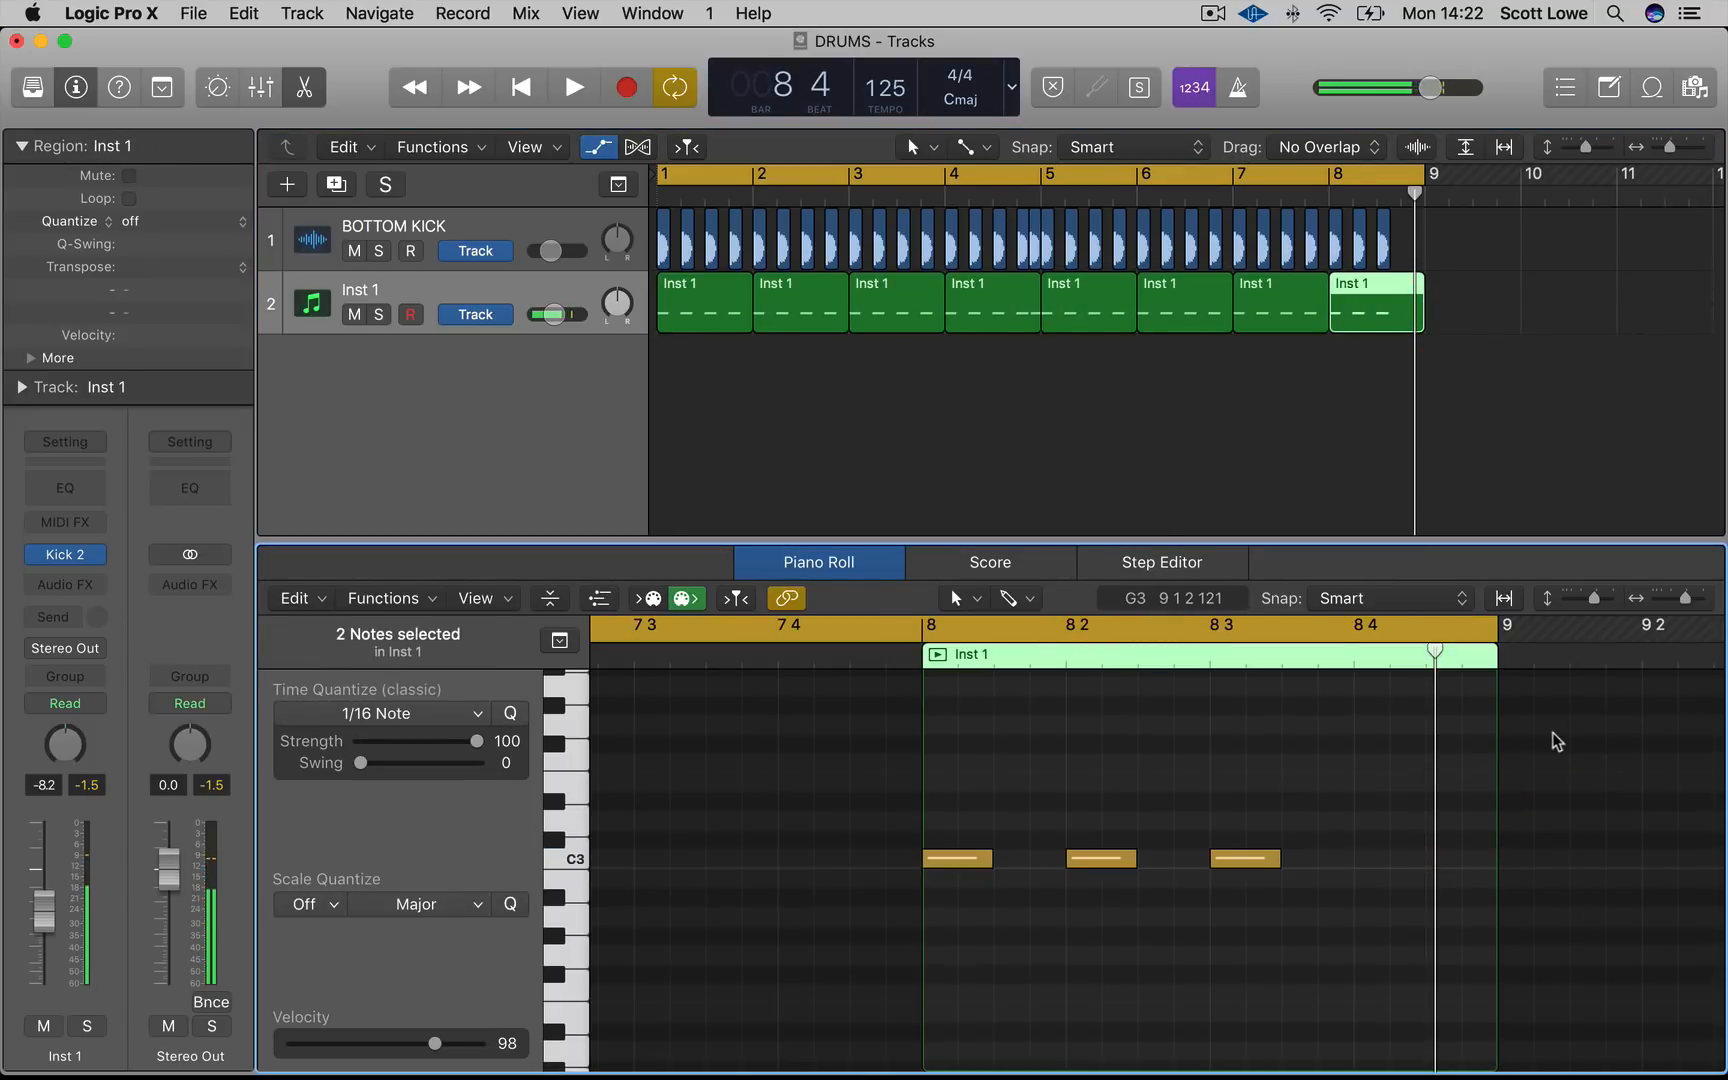
Solo the Inst 1 track and play back the Kick 2 pattern
click(379, 314)
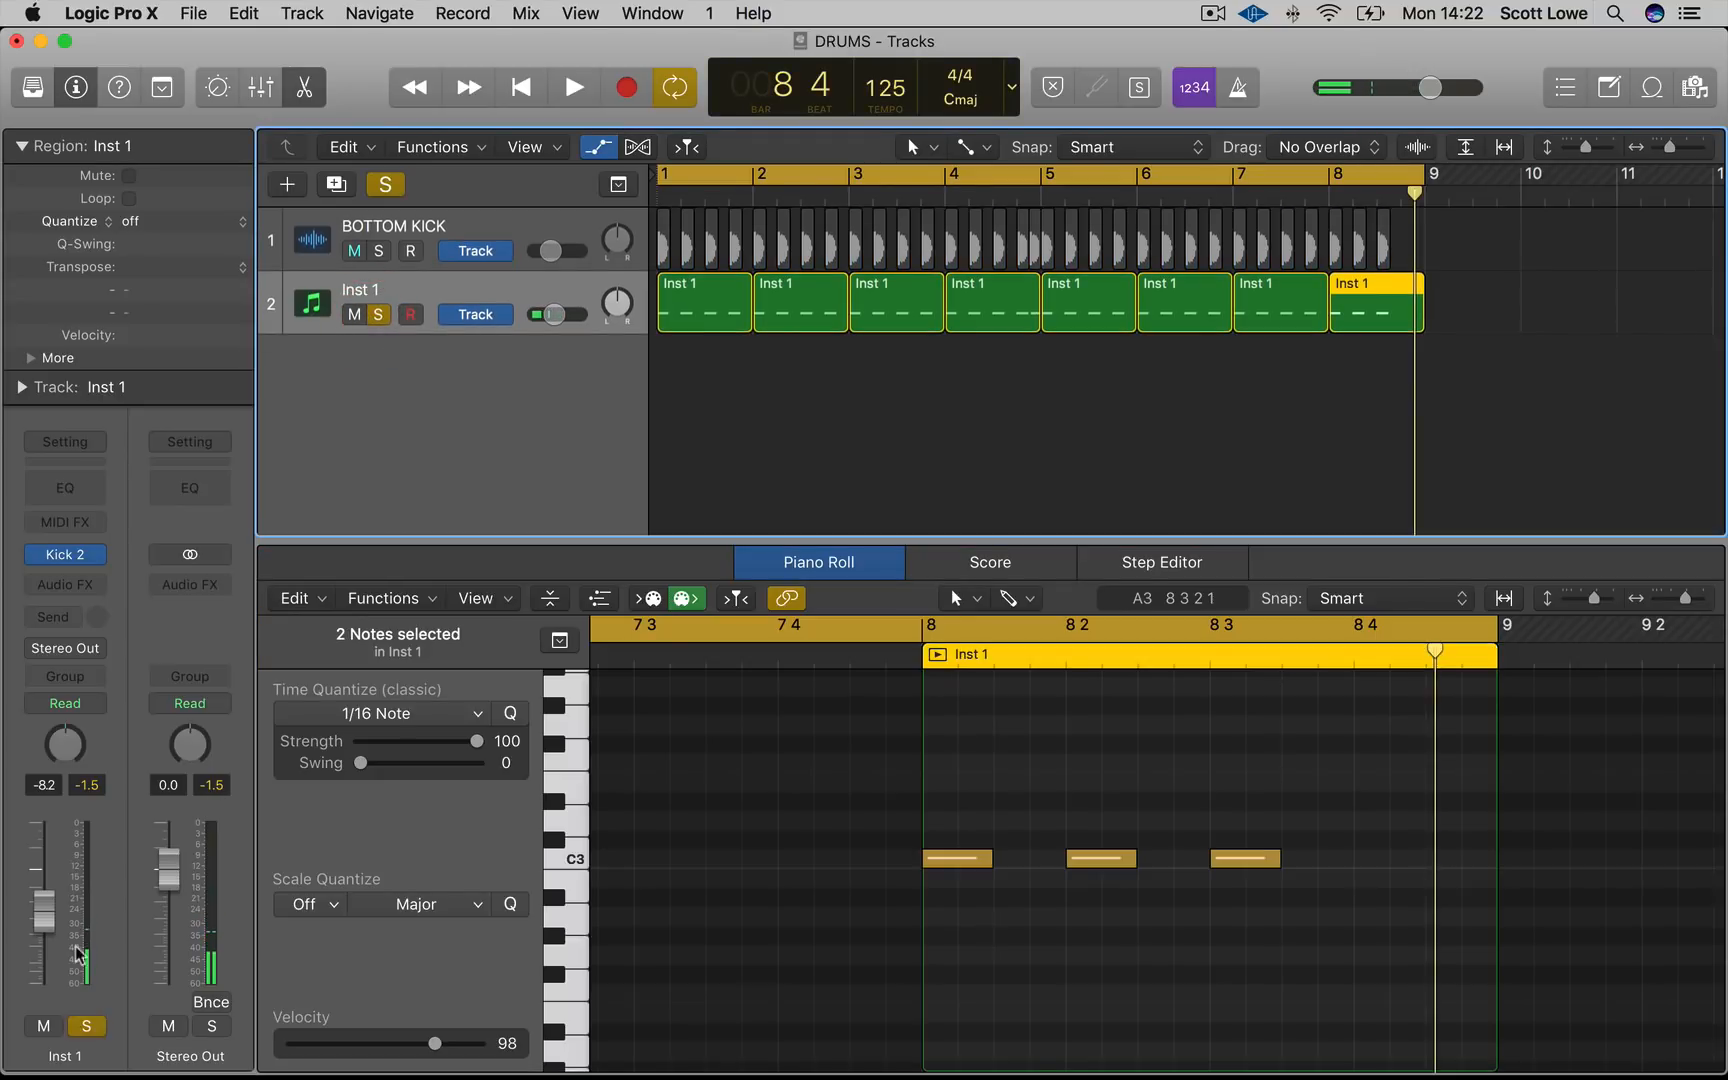
key(space)
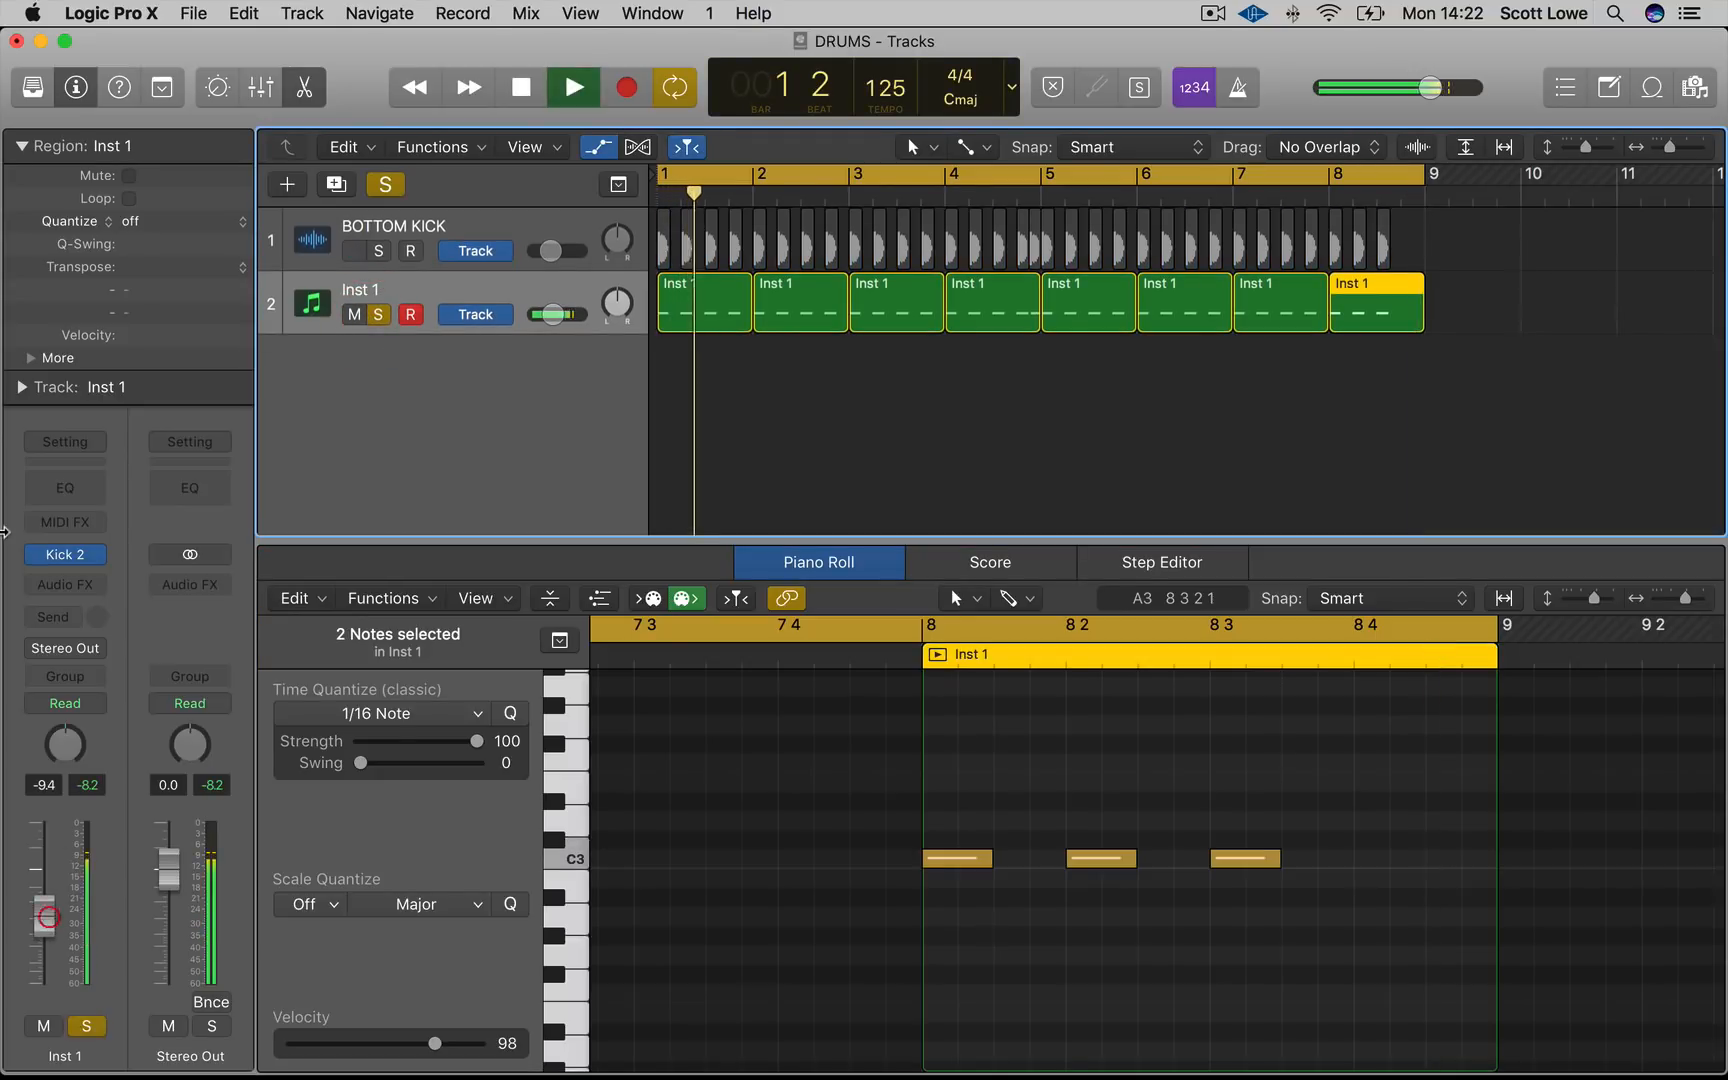
key(space)
Open the Kick 2 instrument plugin on the Inst 1 channel
click(80, 557)
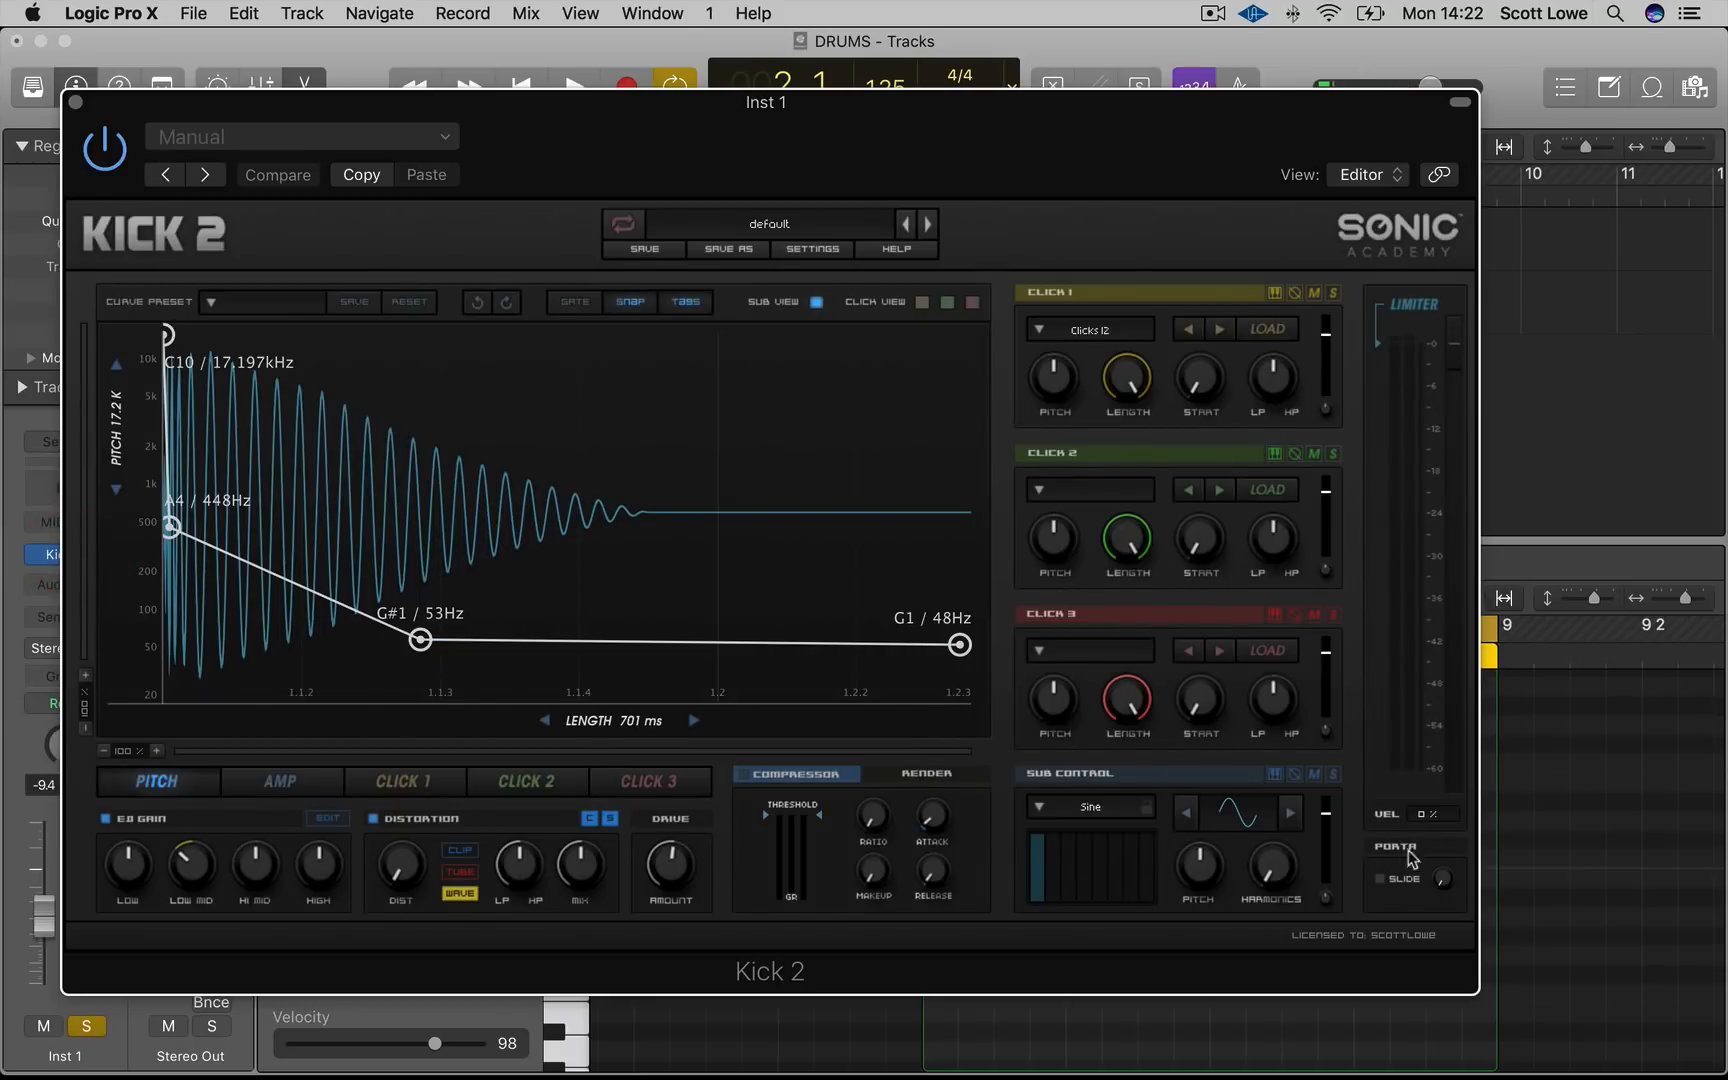
Turn down the Kick 2 sub oscillator level and play back the pattern to audition it
drag(1325, 820, 1327, 833)
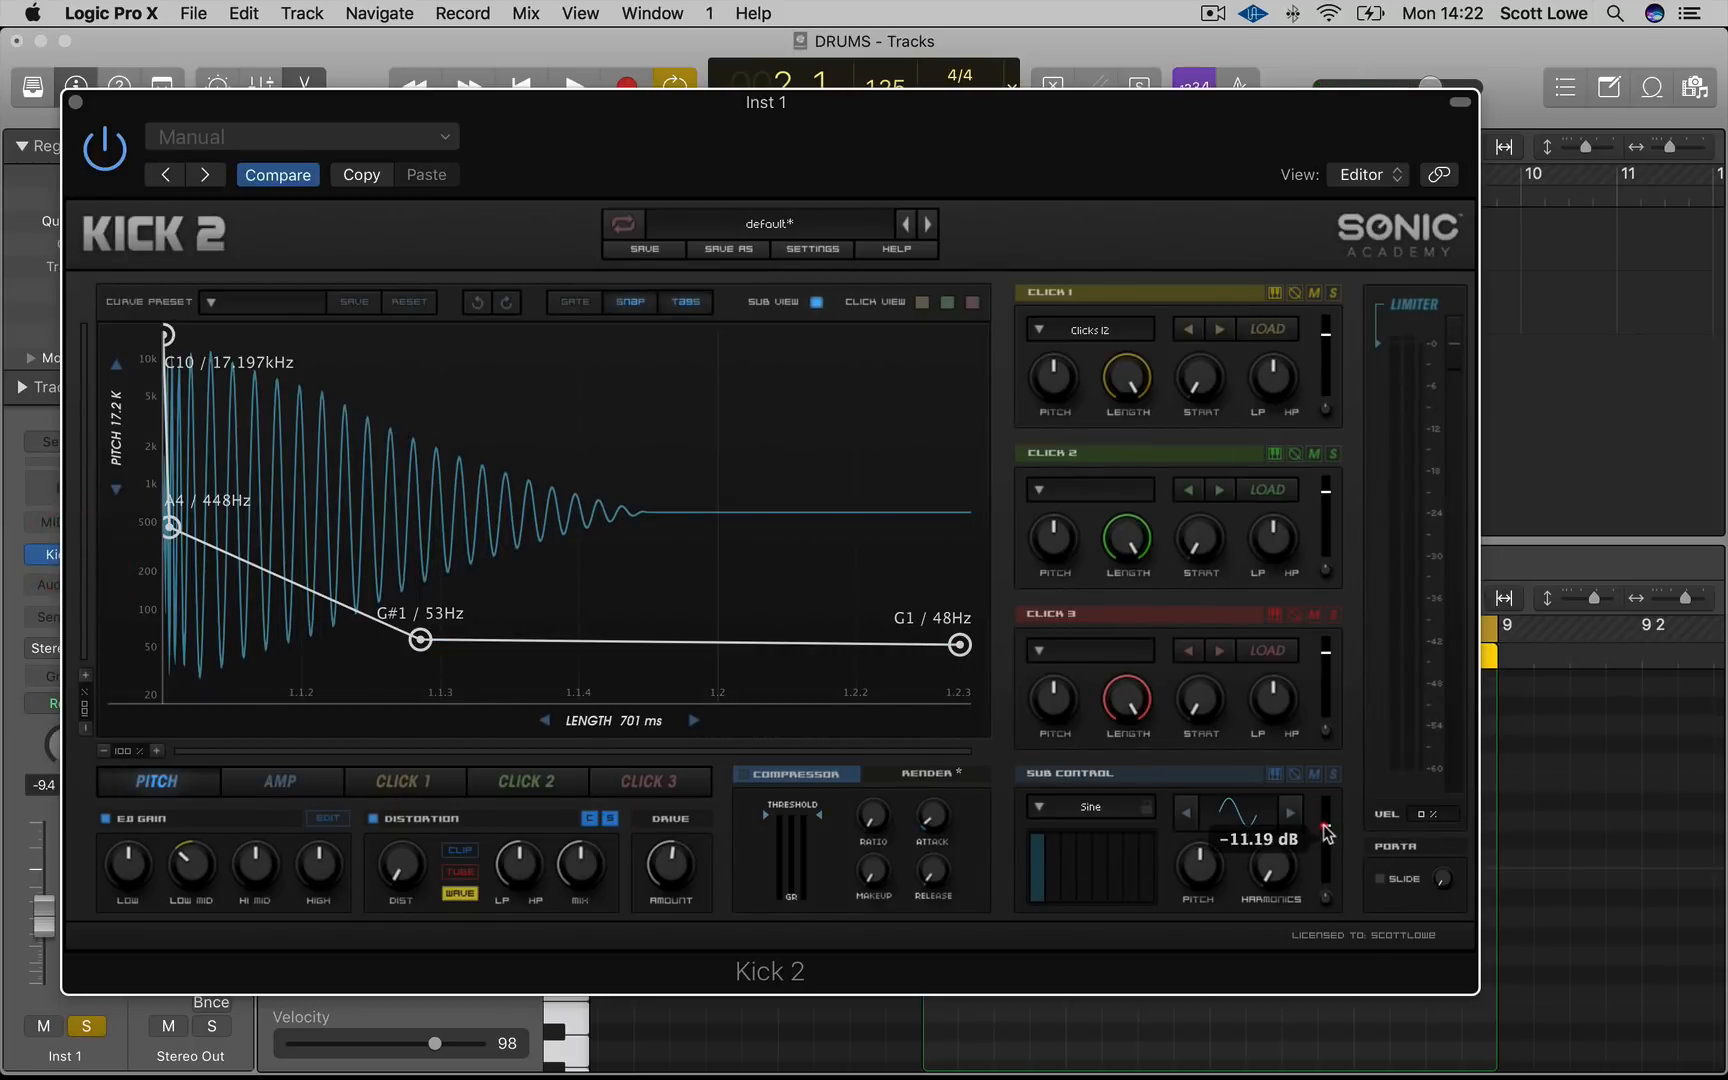
drag(1333, 905, 1332, 922)
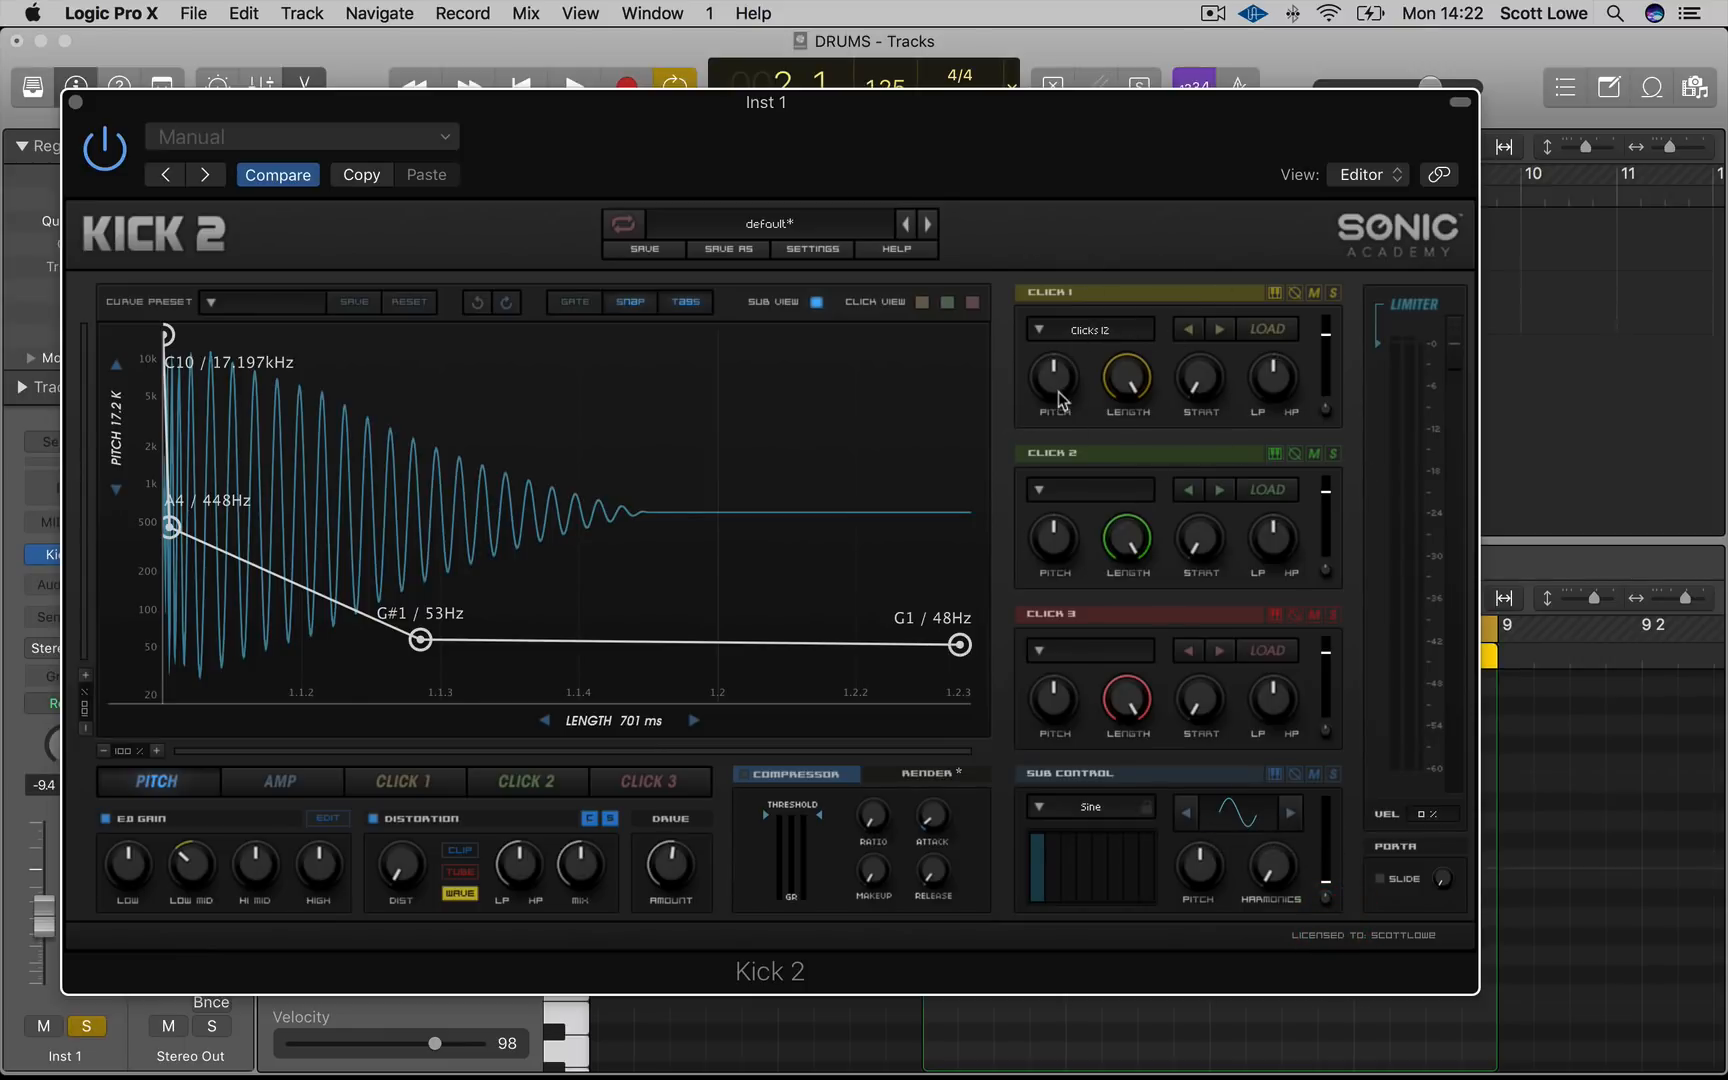
drag(871, 165, 1233, 386)
key(space)
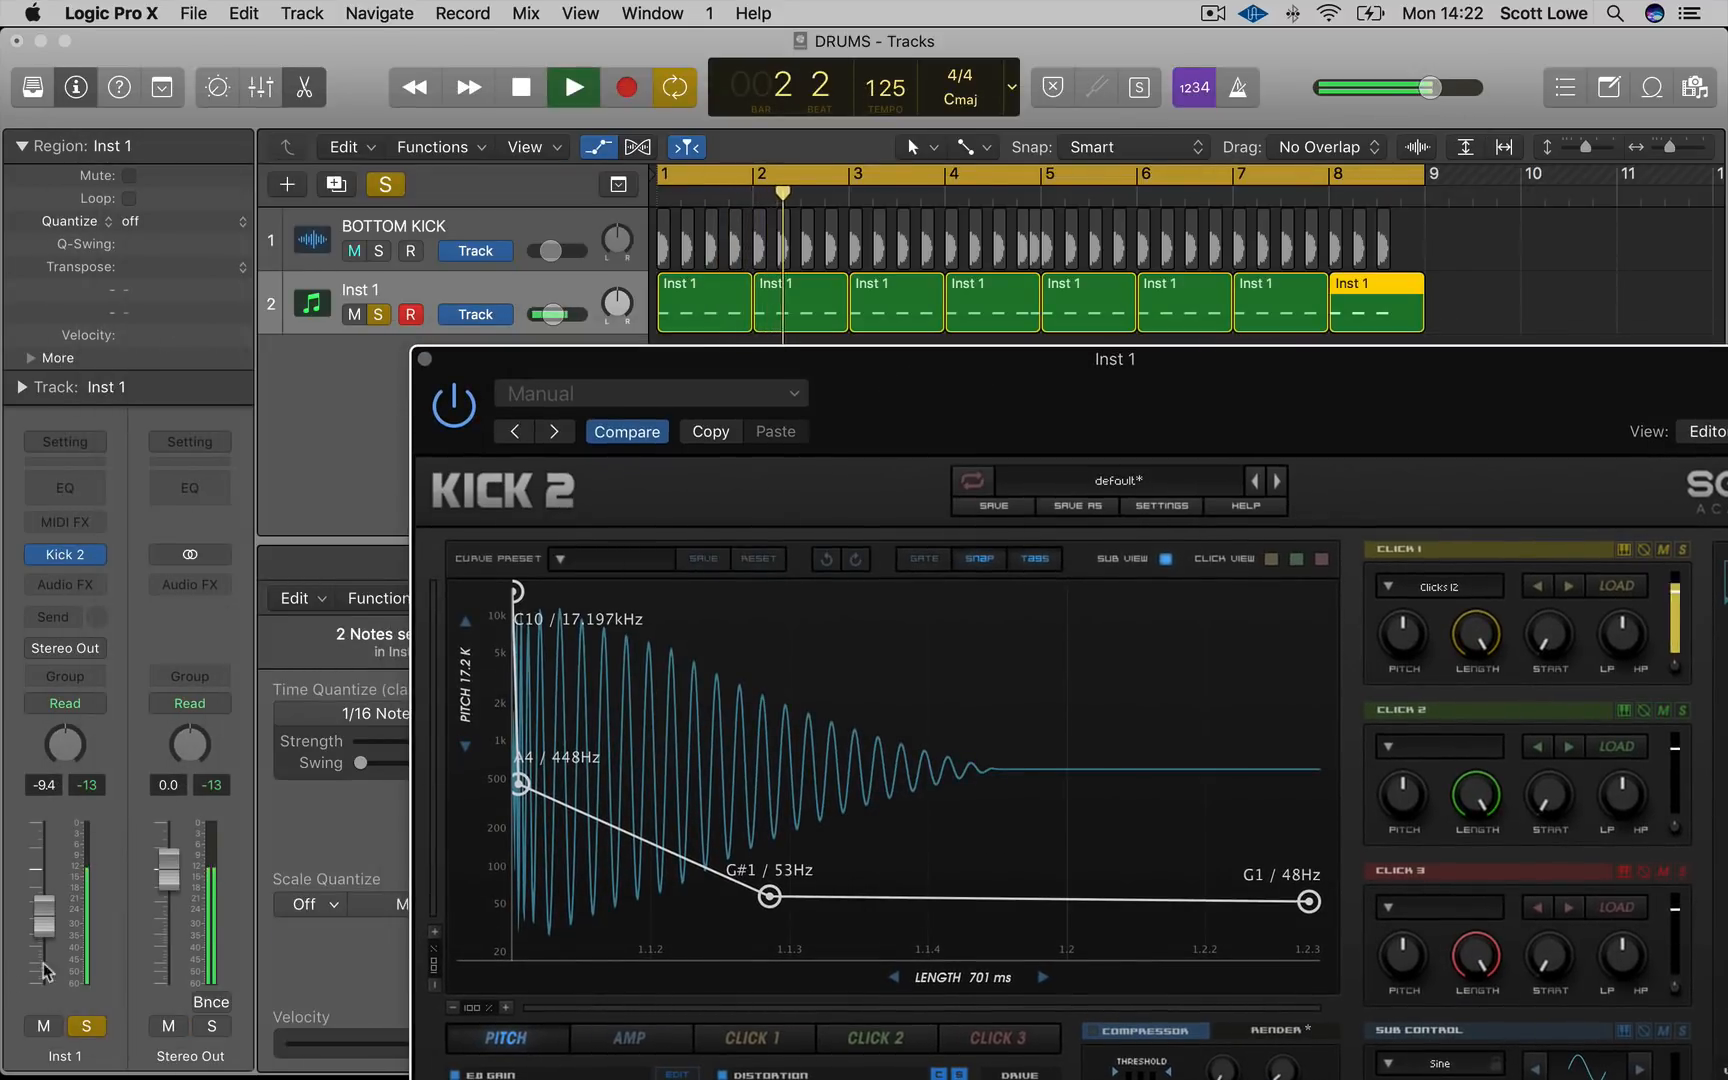
click(393, 527)
key(space)
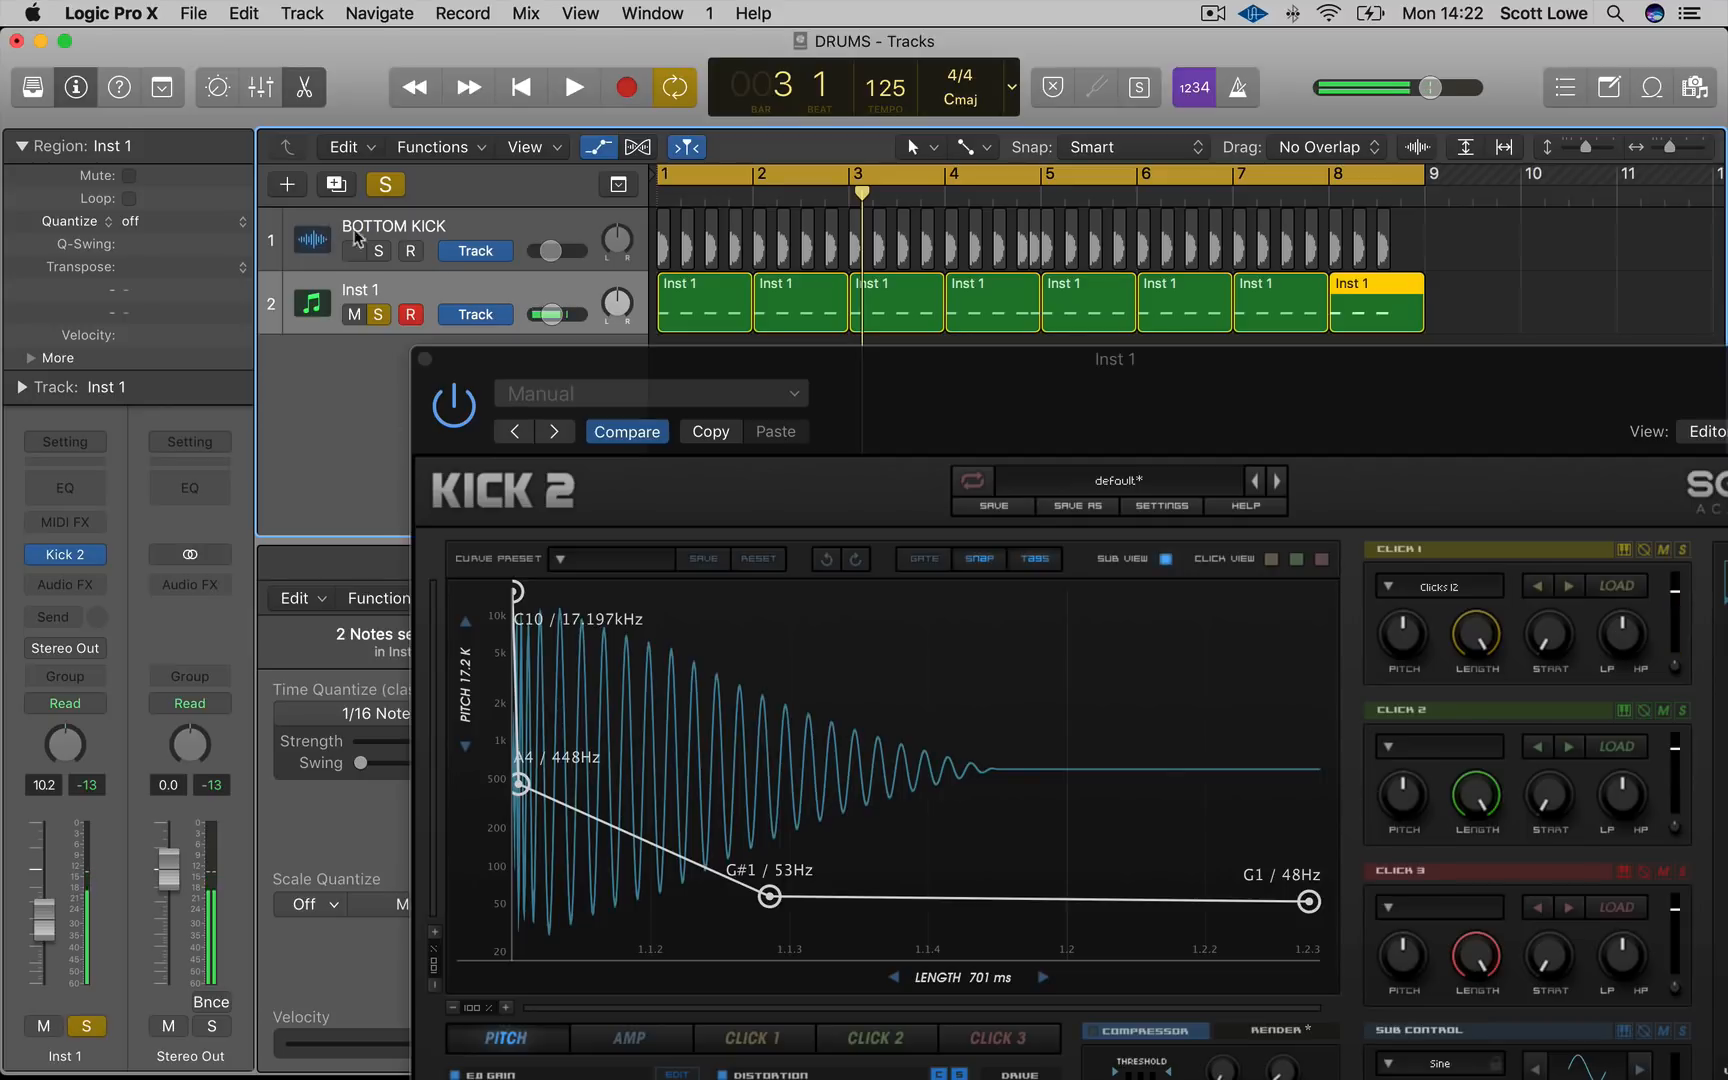
Solo the BOTTOM KICK track as well and set the Inst 1 volume fader to -16.0 dB while playing both kicks
click(380, 251)
key(space)
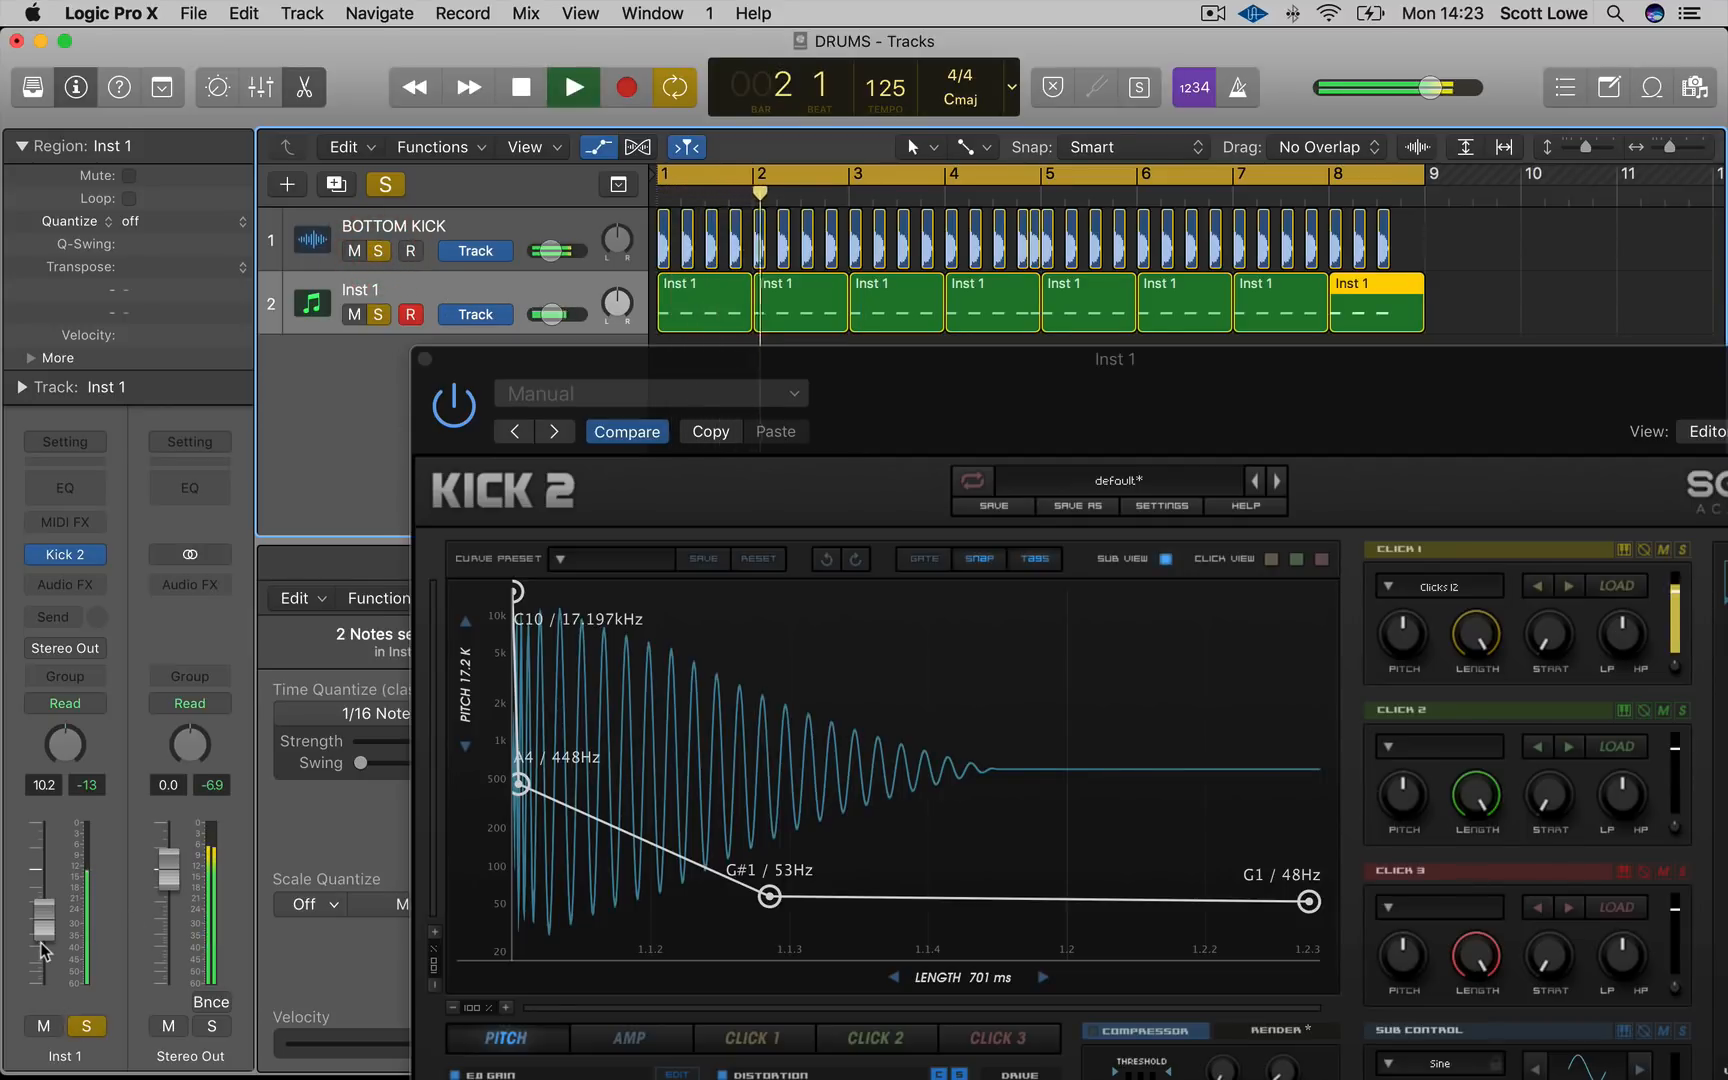
key(XF86AudioRaiseVolume)
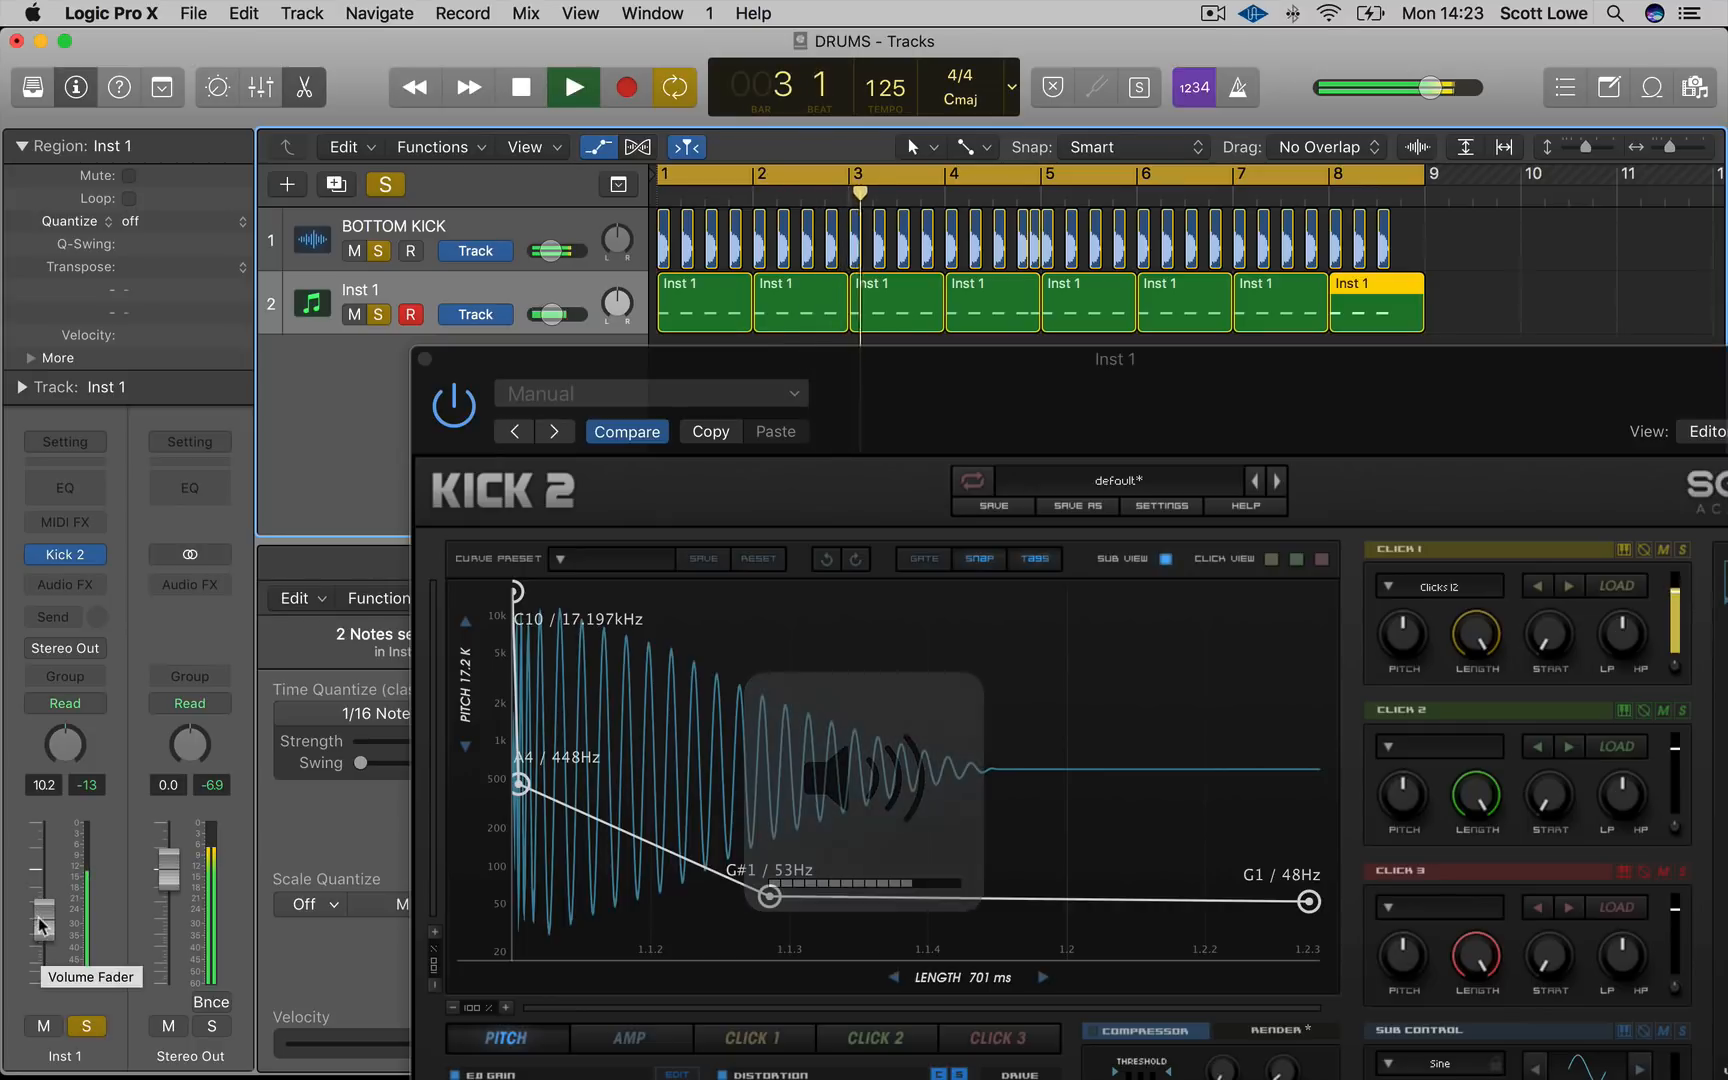
drag(42, 925, 40, 957)
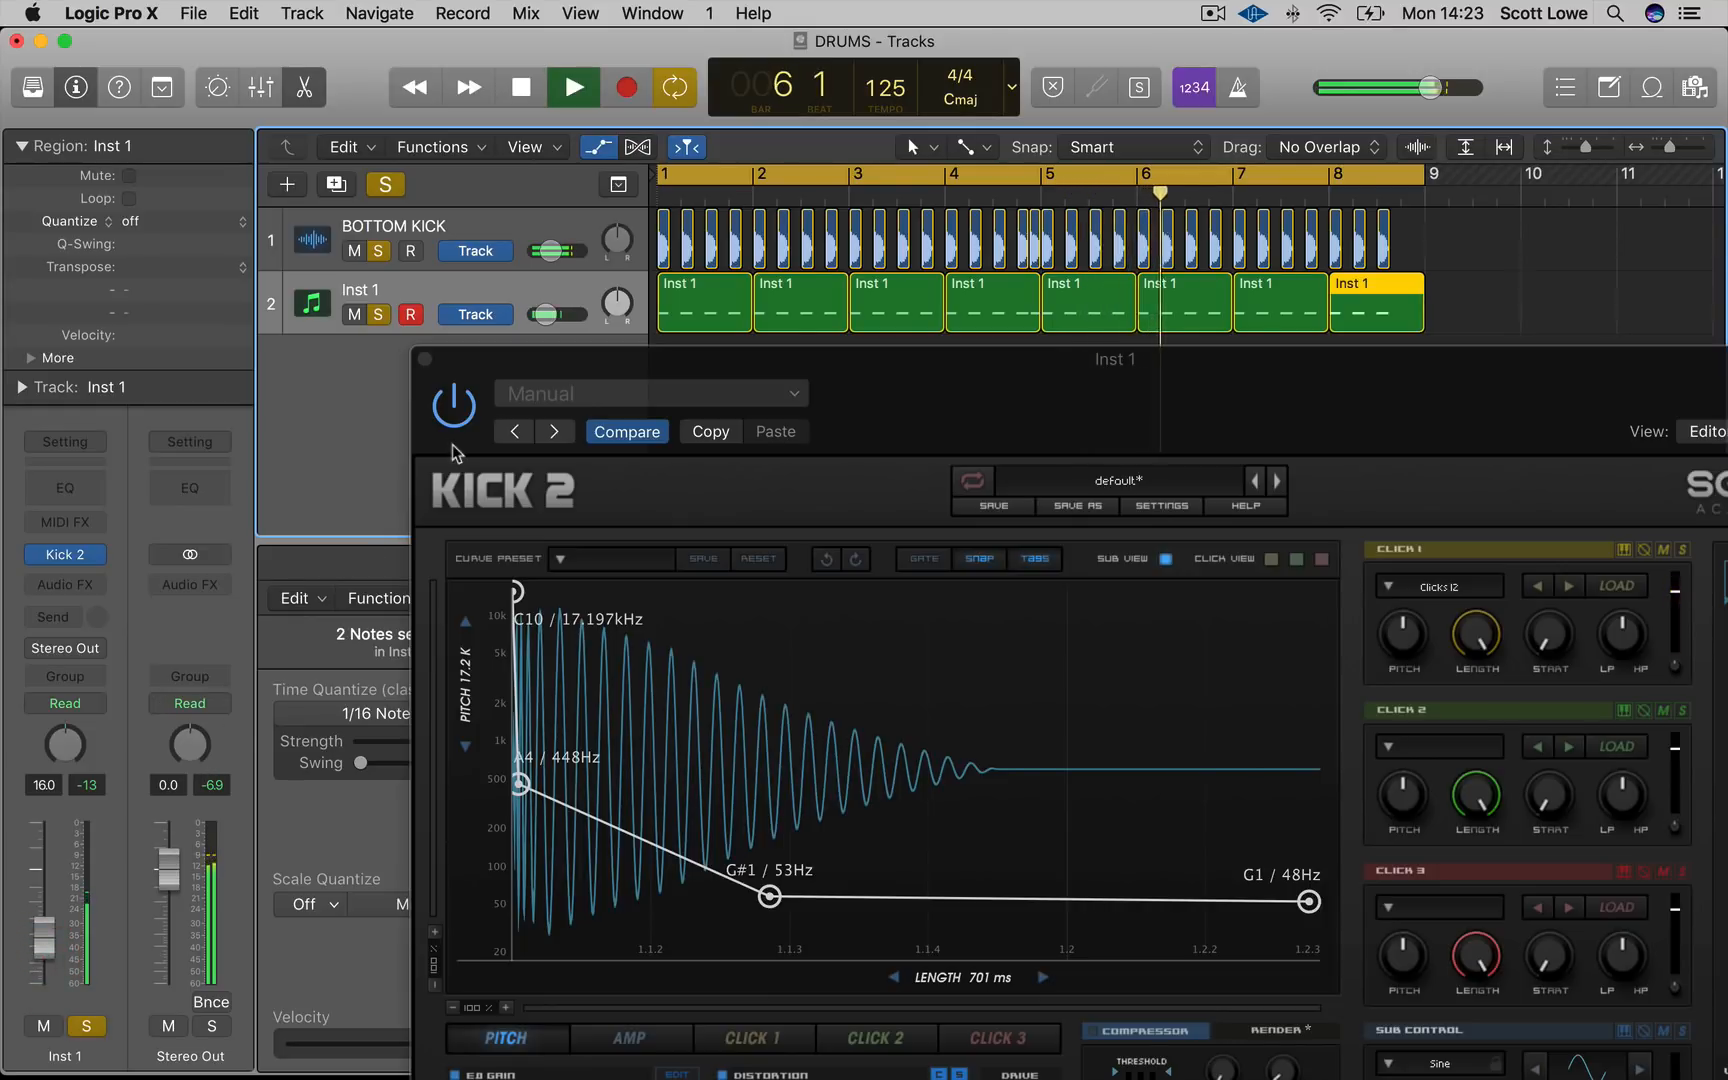
key(space)
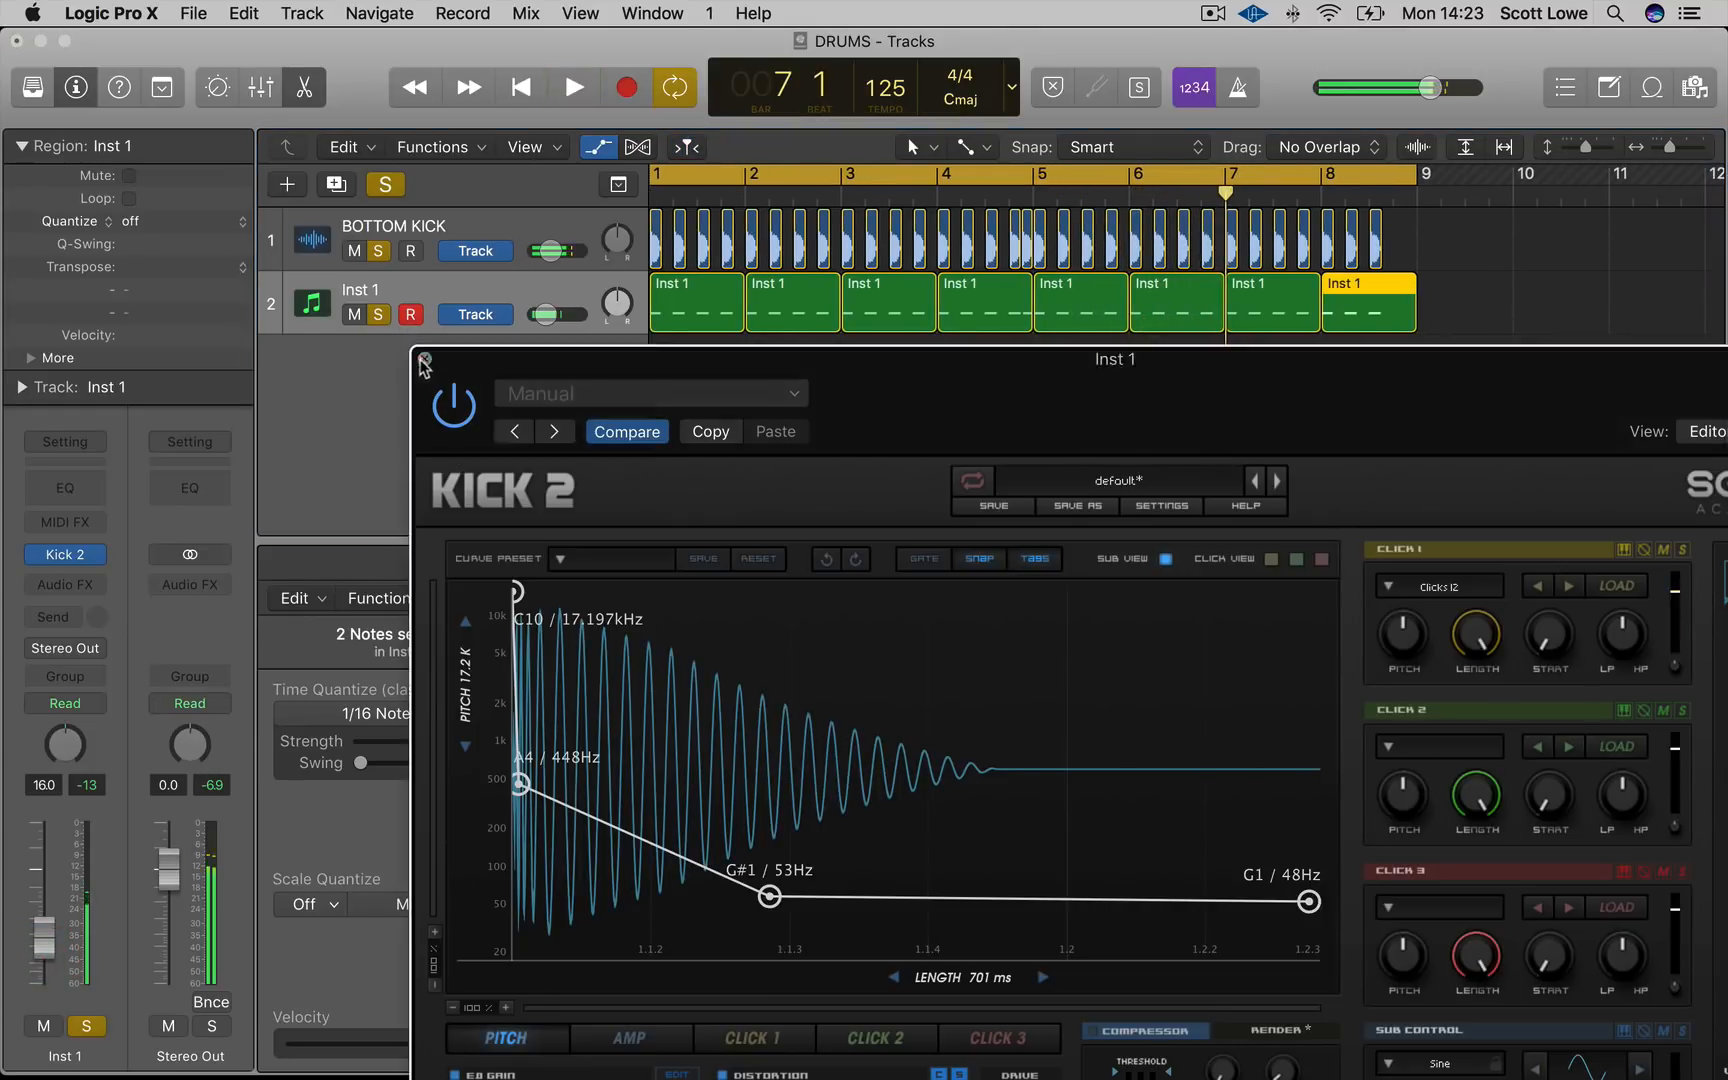
Close the plugin window and rename the Inst 1 track to TOP KICK
click(424, 358)
click(401, 300)
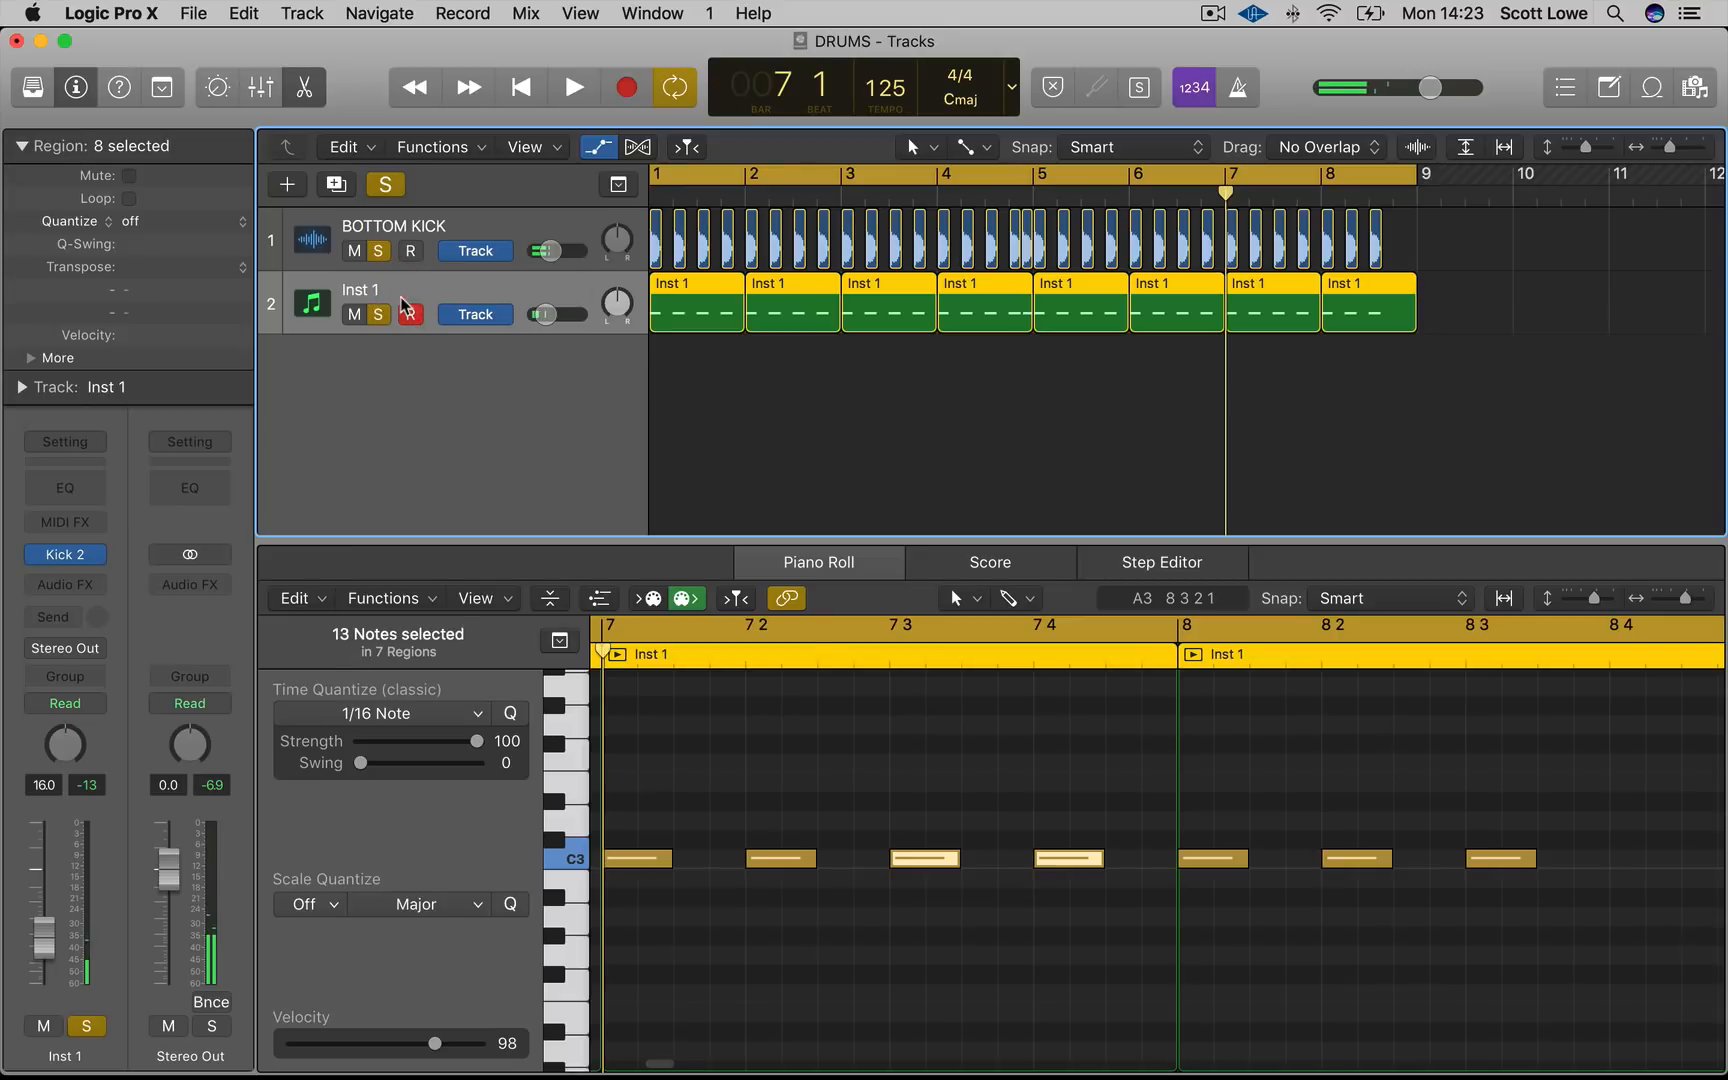
double_click(401, 300)
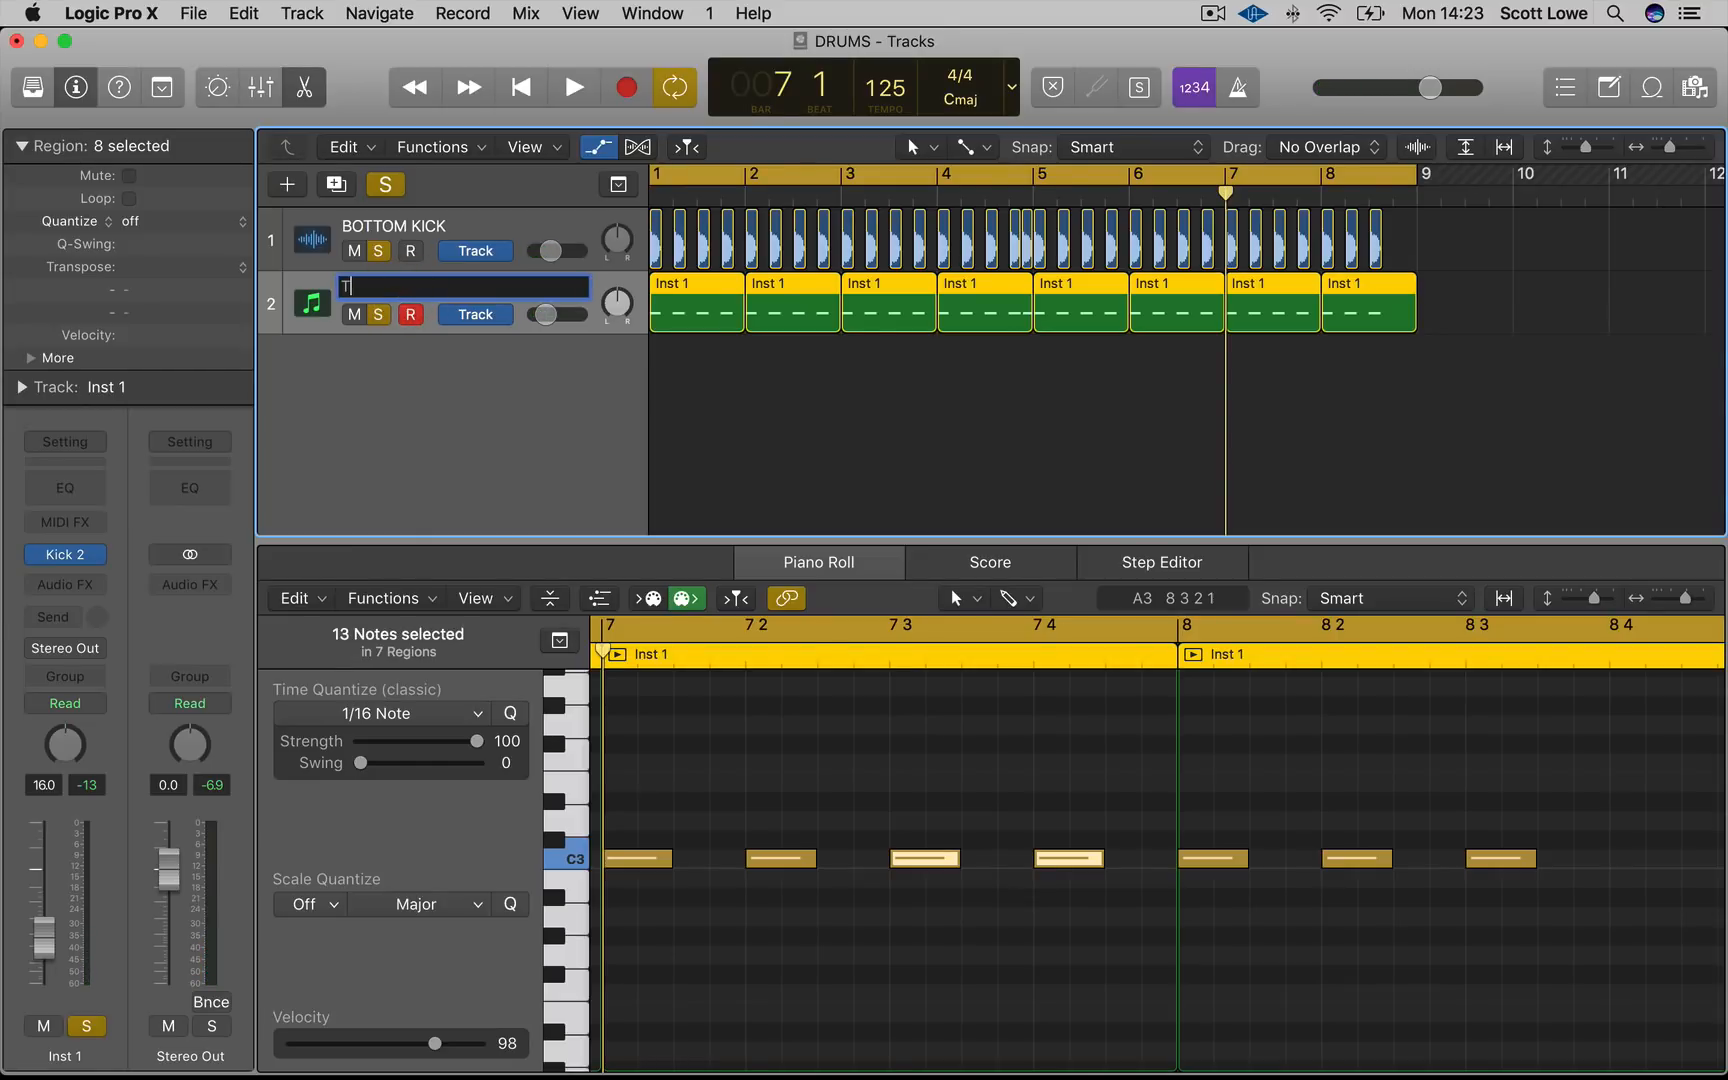
text(TOP KICK)
key(Return)
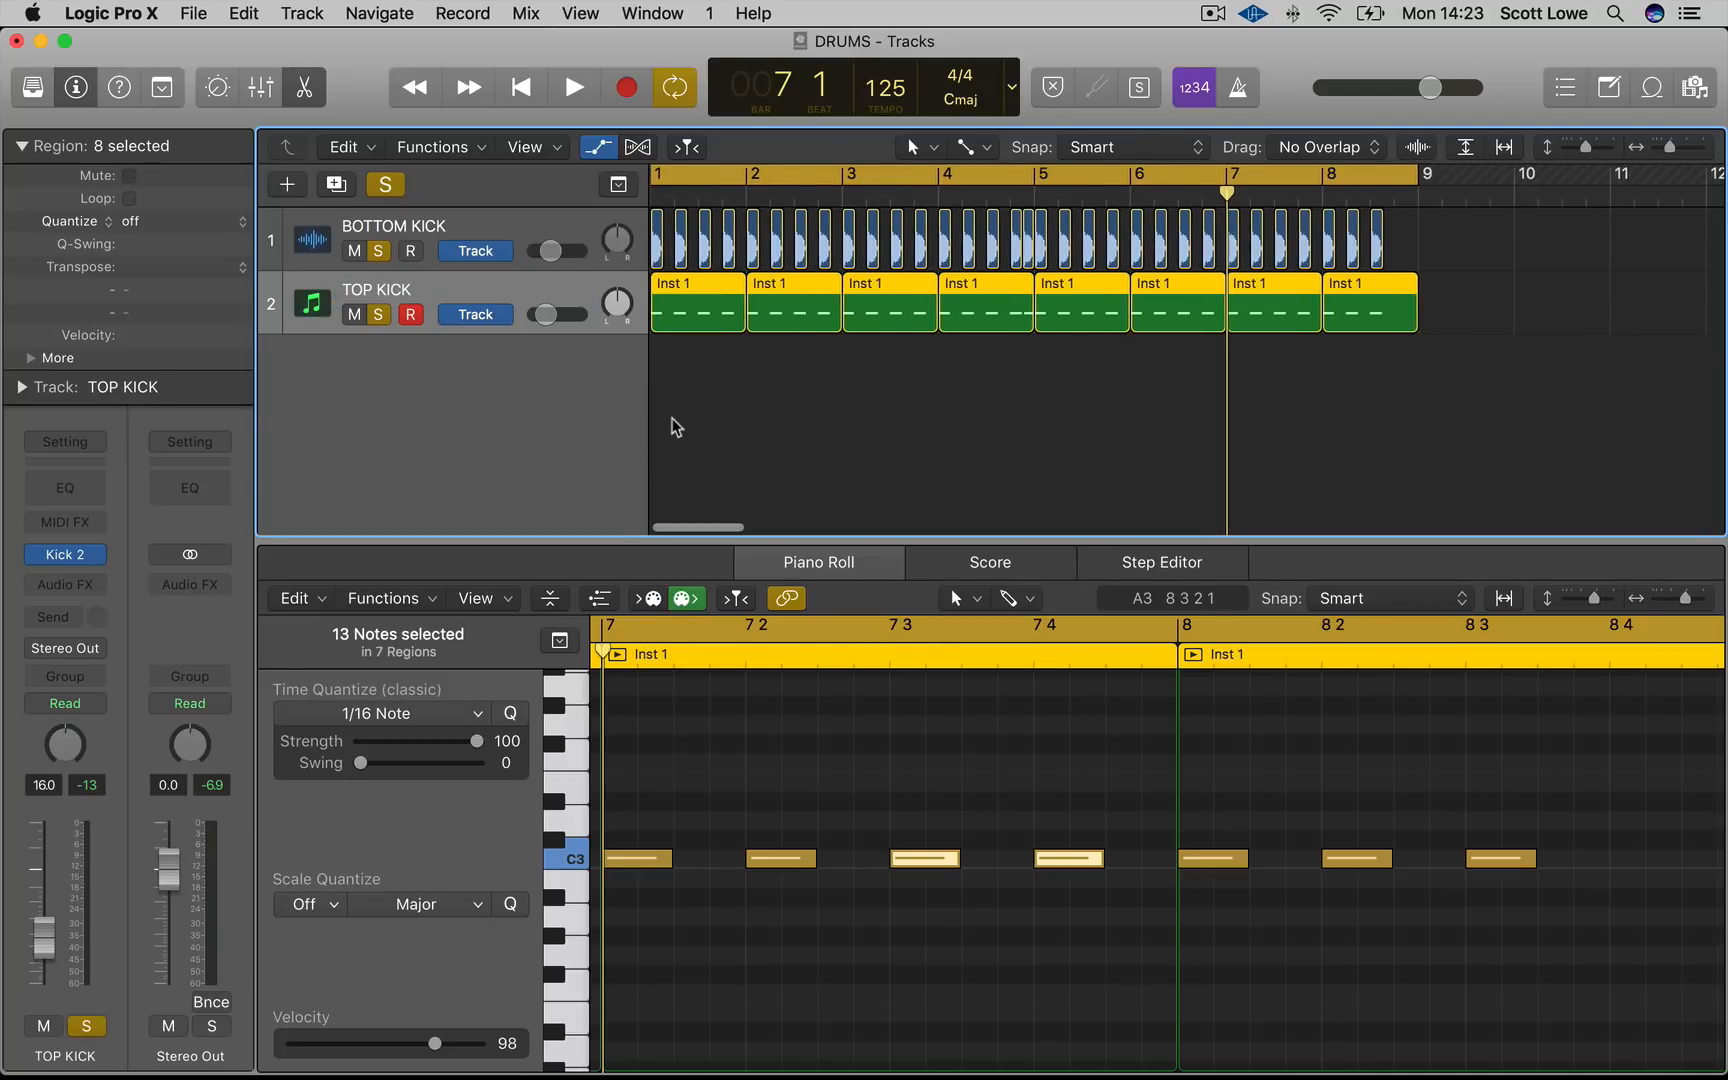
Import UD2 House Open Hat 18.aif from the DRUMS folder in Finder onto a new track
mouse_move(229, 1068)
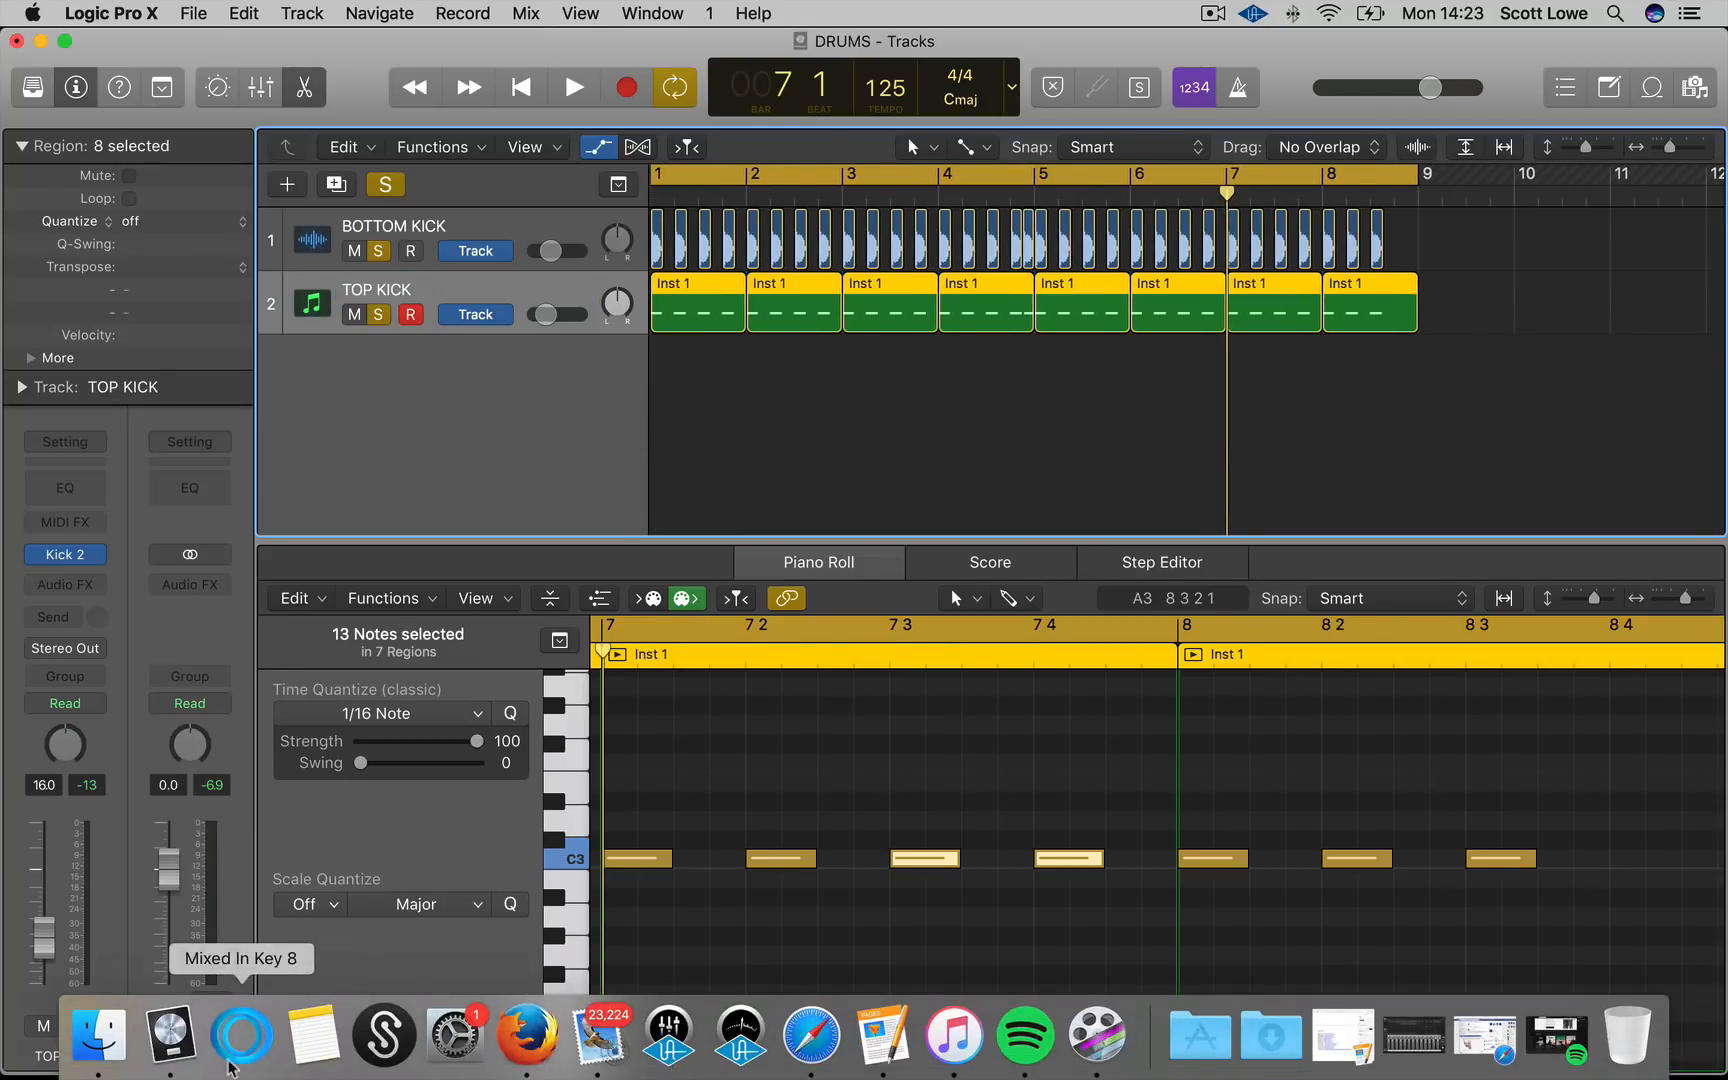
click(98, 1040)
click(1219, 768)
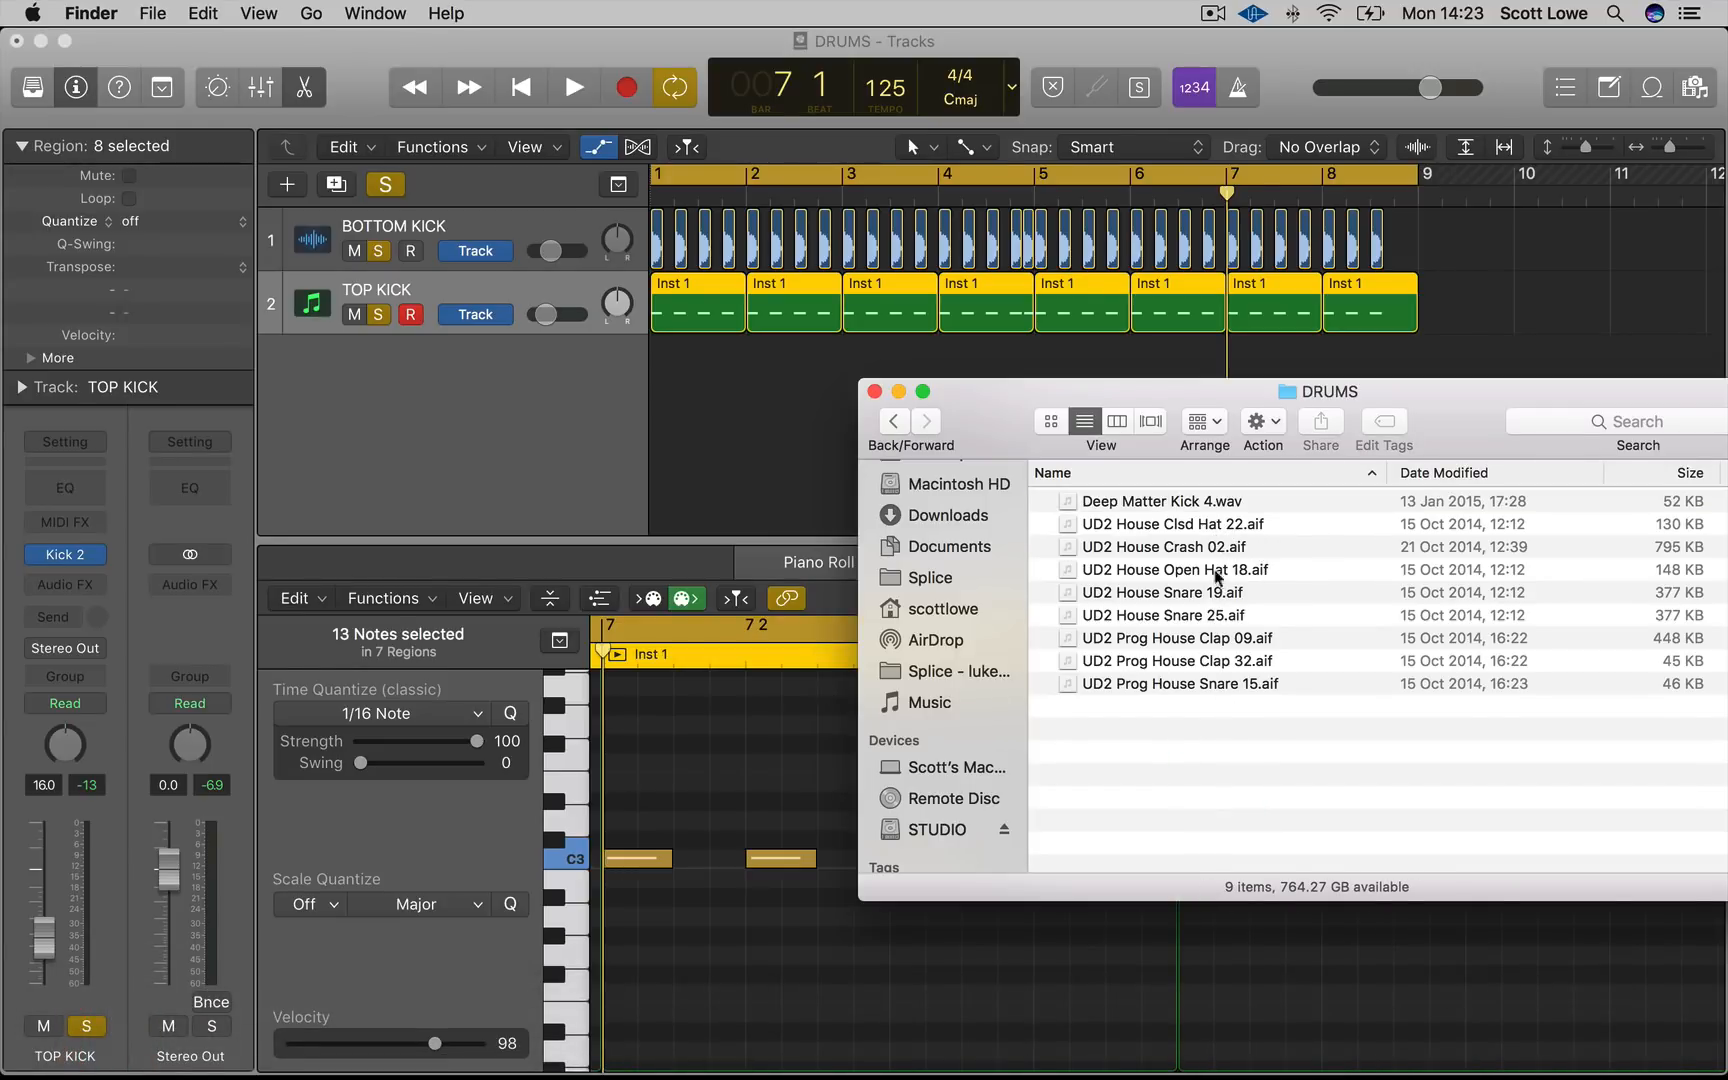
drag(1207, 572, 690, 385)
click(800, 390)
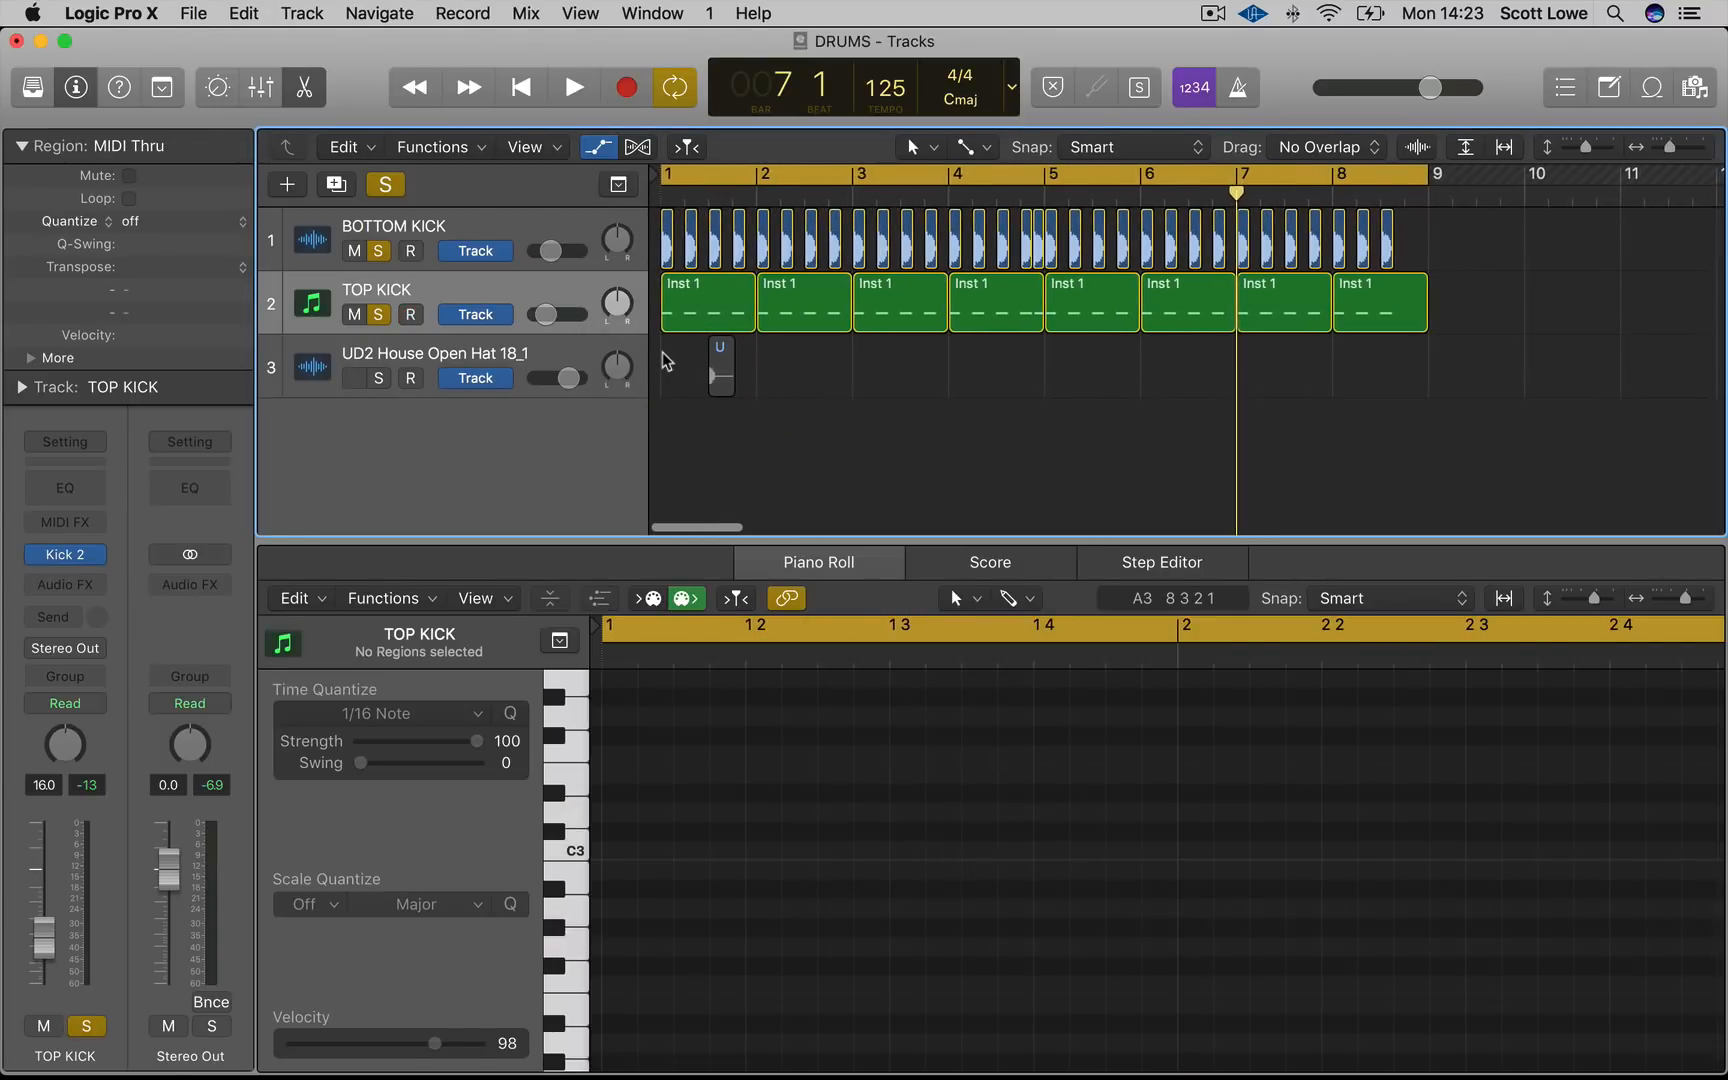
Place the open hat regions on the off-beats of bar 1 and set the cycle to bar 1
key(super+Right)
key(super+Right)
key(Return)
mouse_move(835, 375)
mouse_down()
mouse_move(727, 375)
mouse_move(881, 382)
mouse_move(855, 375)
mouse_up()
shift+click(736, 375)
drag(950, 172, 662, 174)
Solo only the UD2 House Open Hat 18_1 track and play back the bar
click(382, 377)
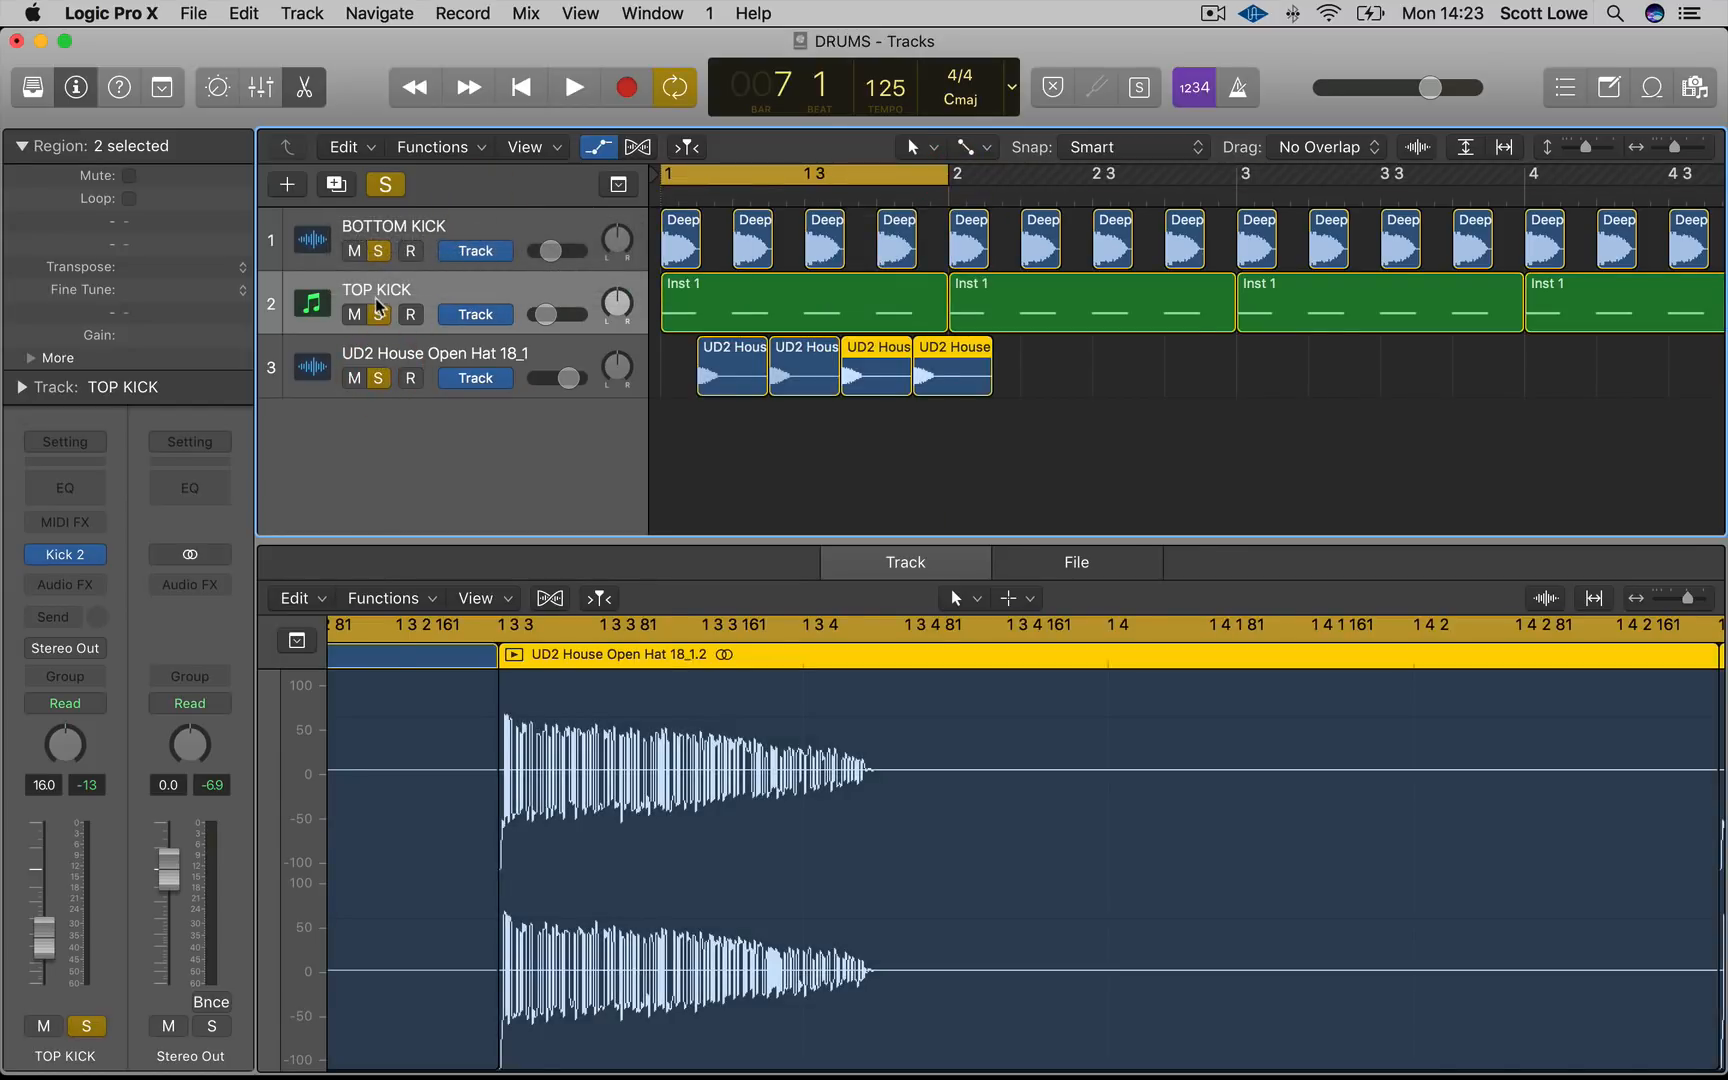
click(381, 303)
click(384, 248)
click(379, 312)
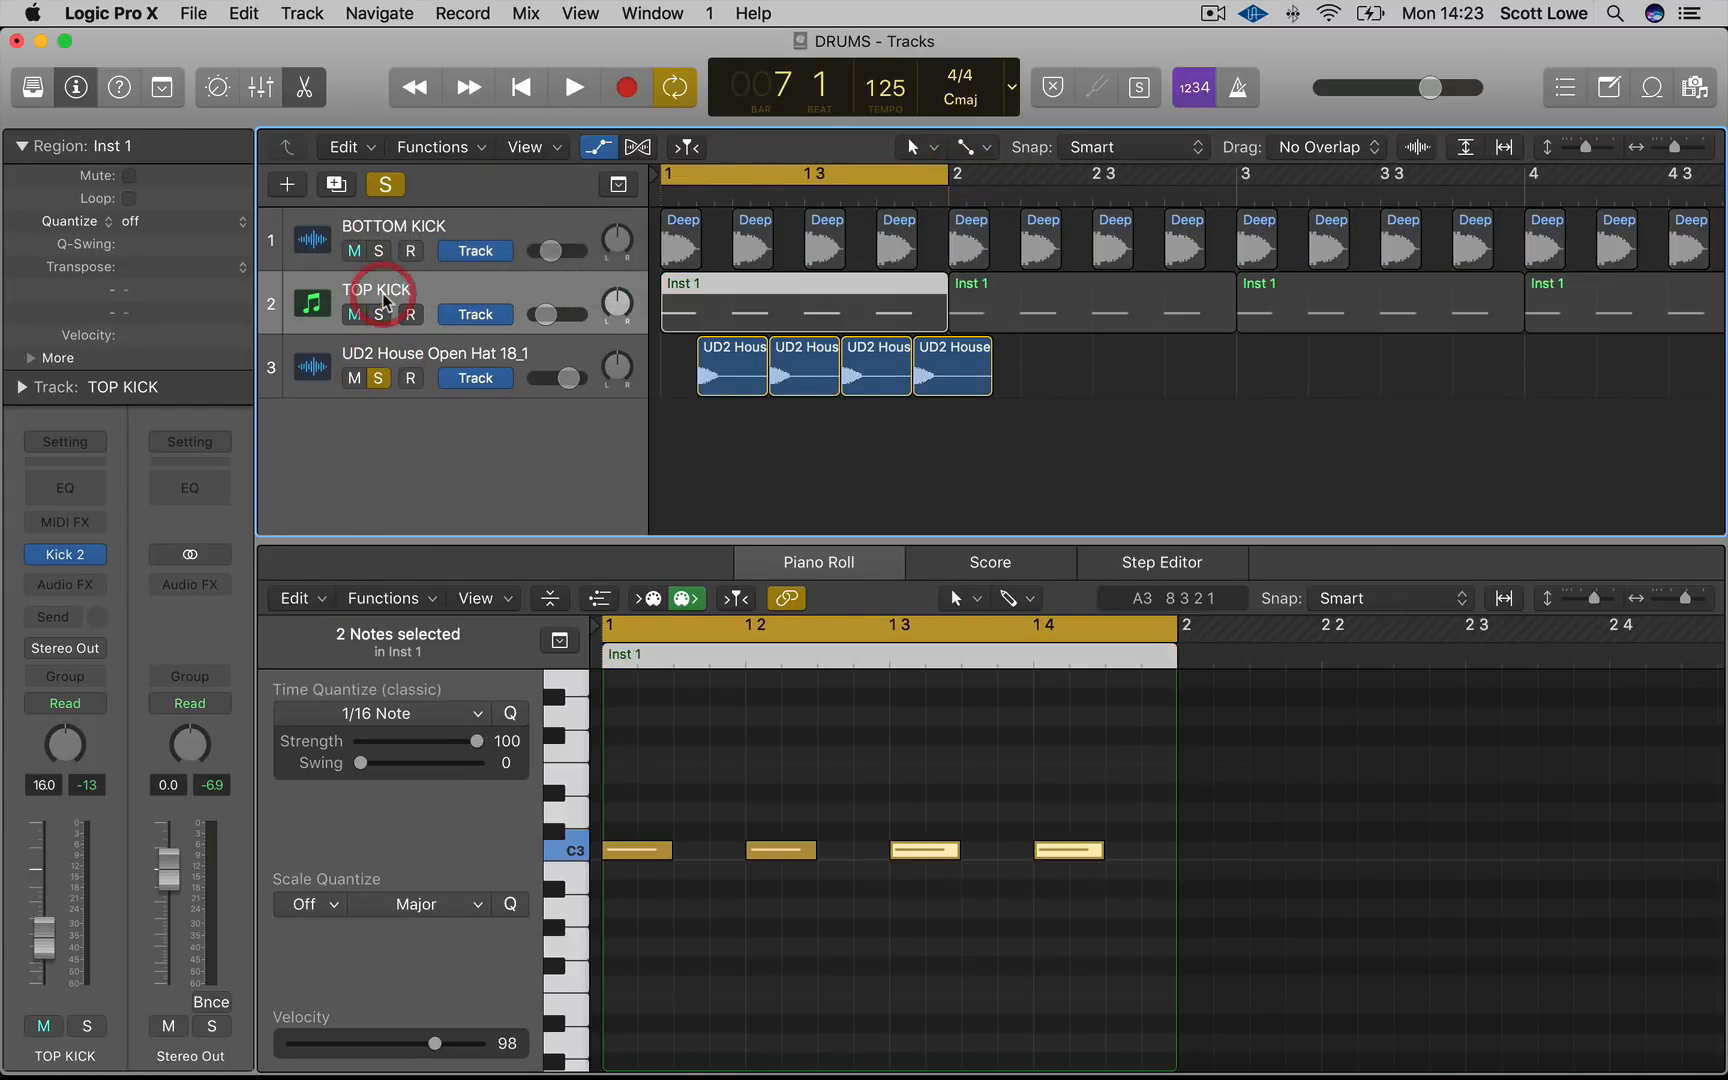
key(space)
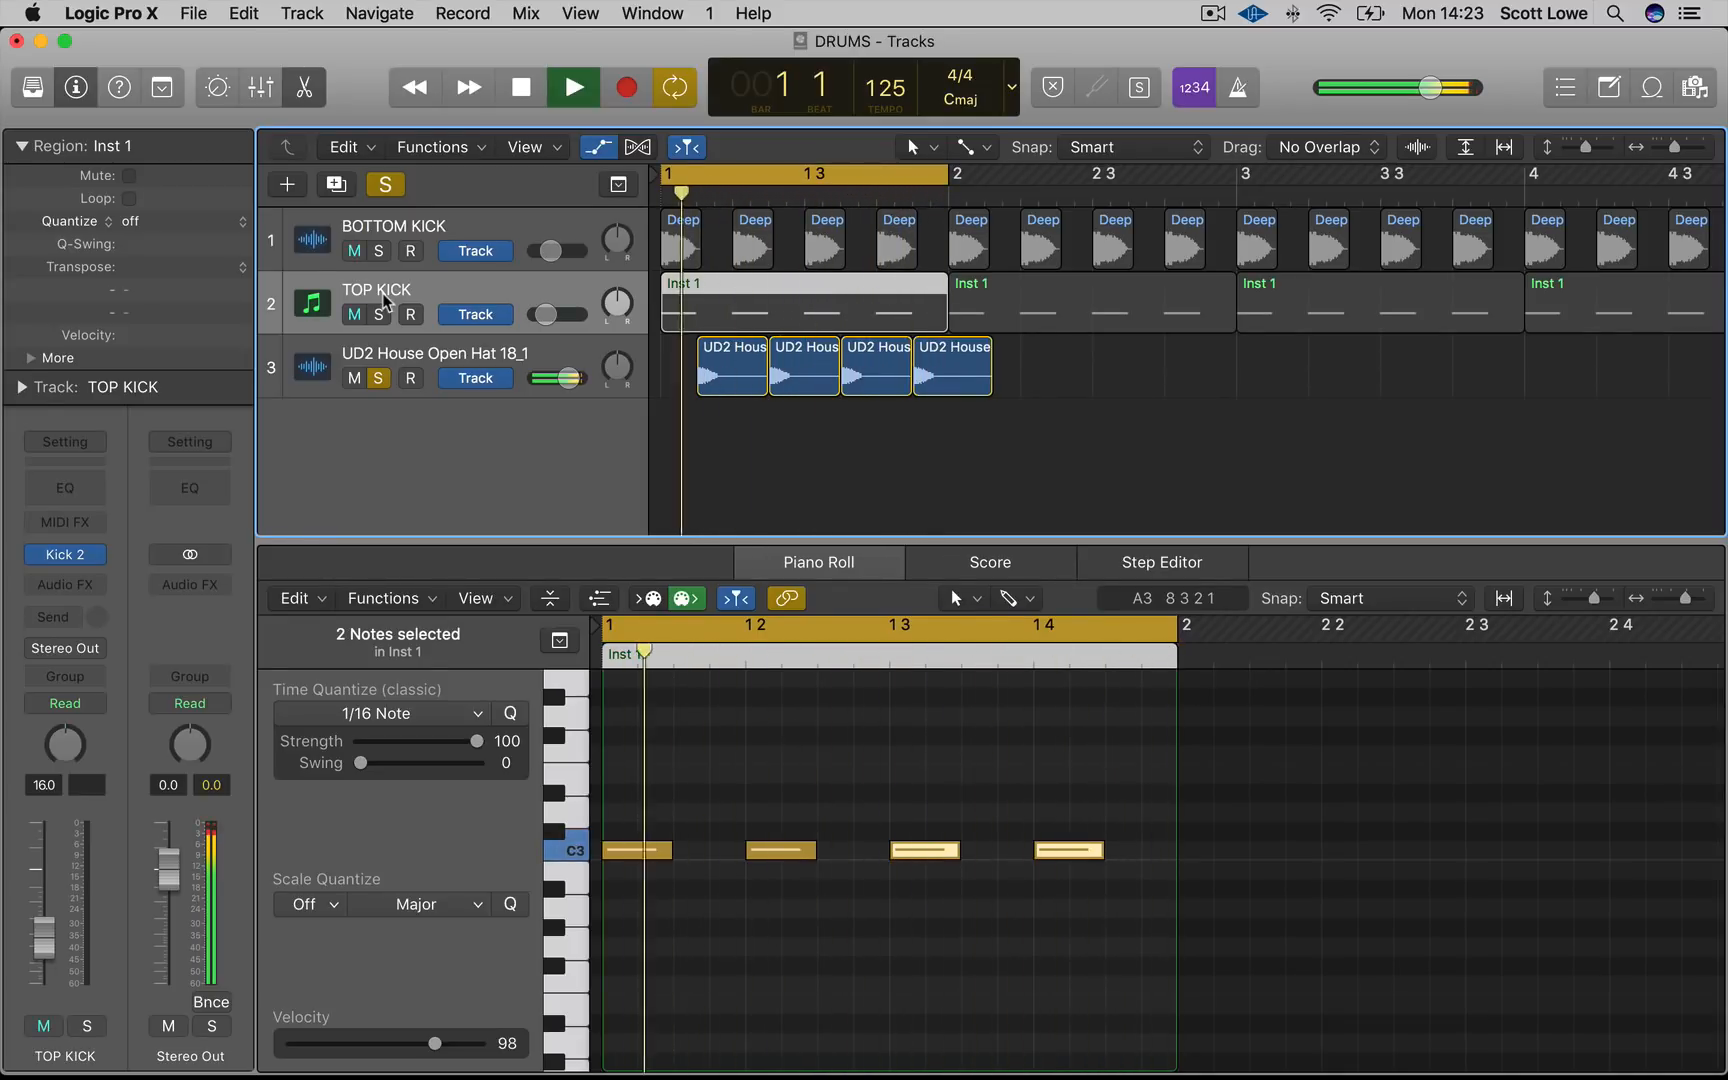
key(space)
click(805, 452)
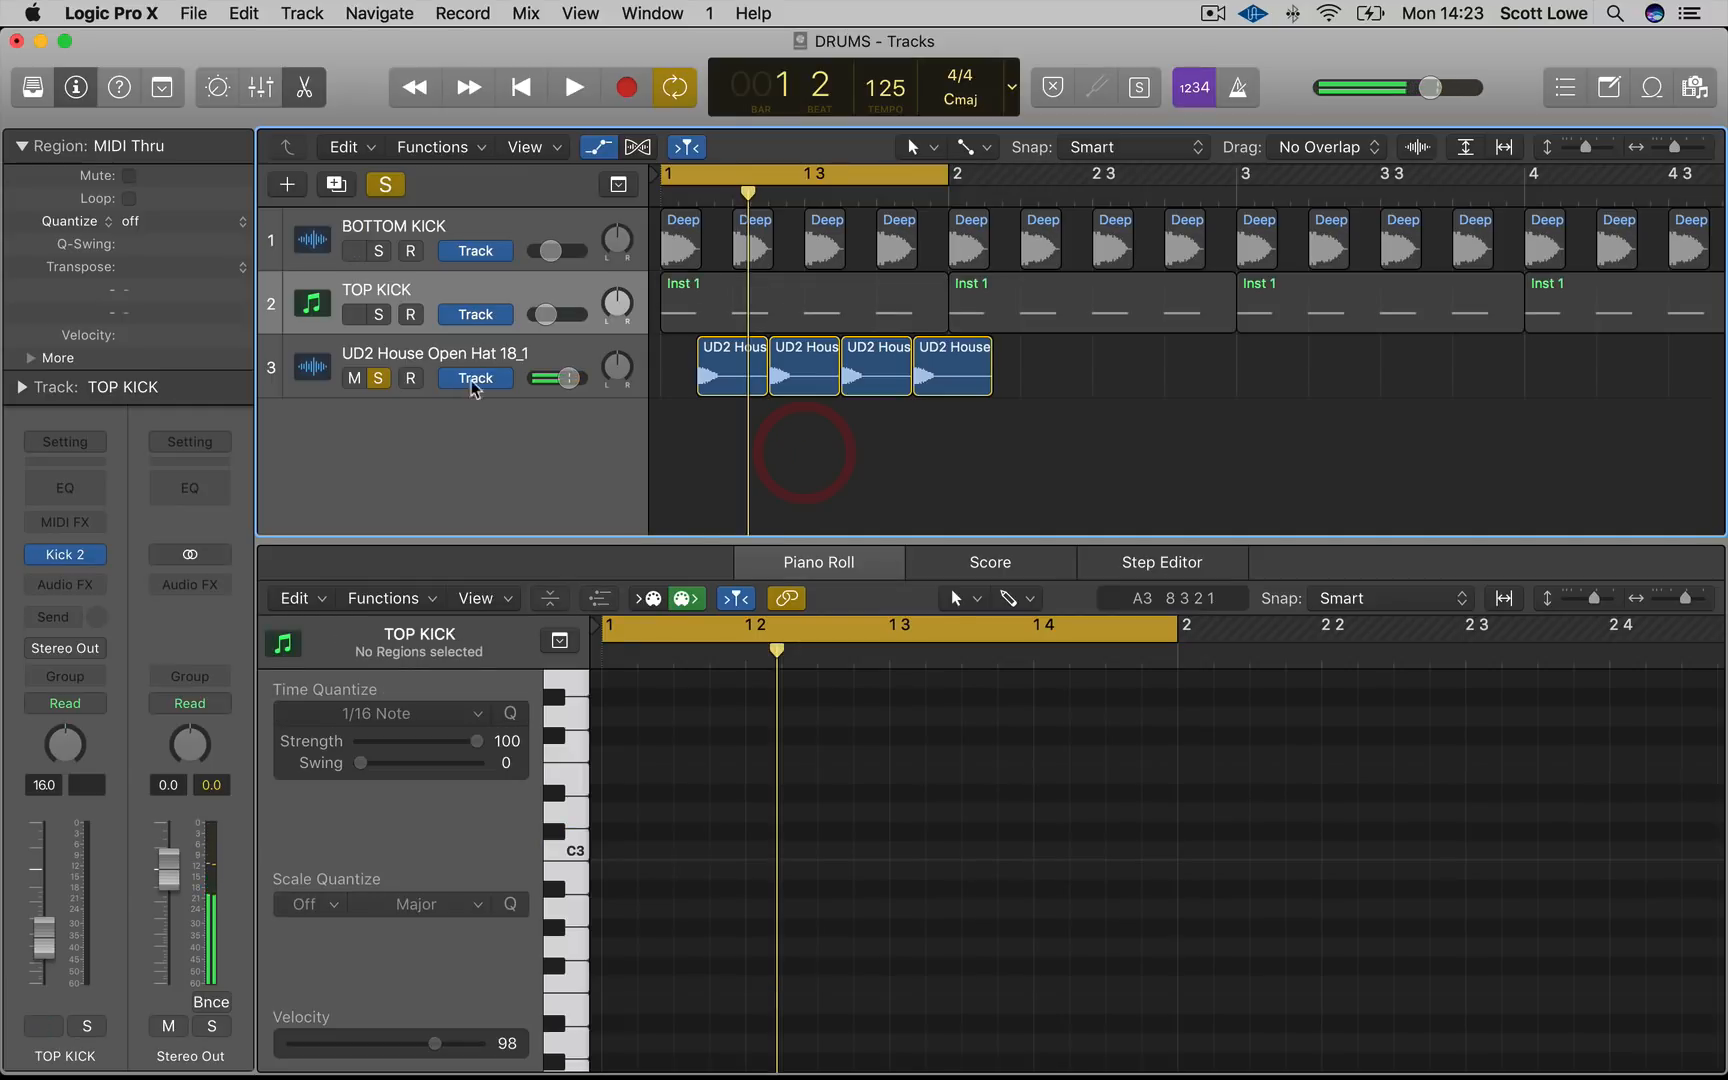
Insert a Channel EQ on the open hat track, turn on the analyzer and high-pass it at 440 Hz
click(491, 345)
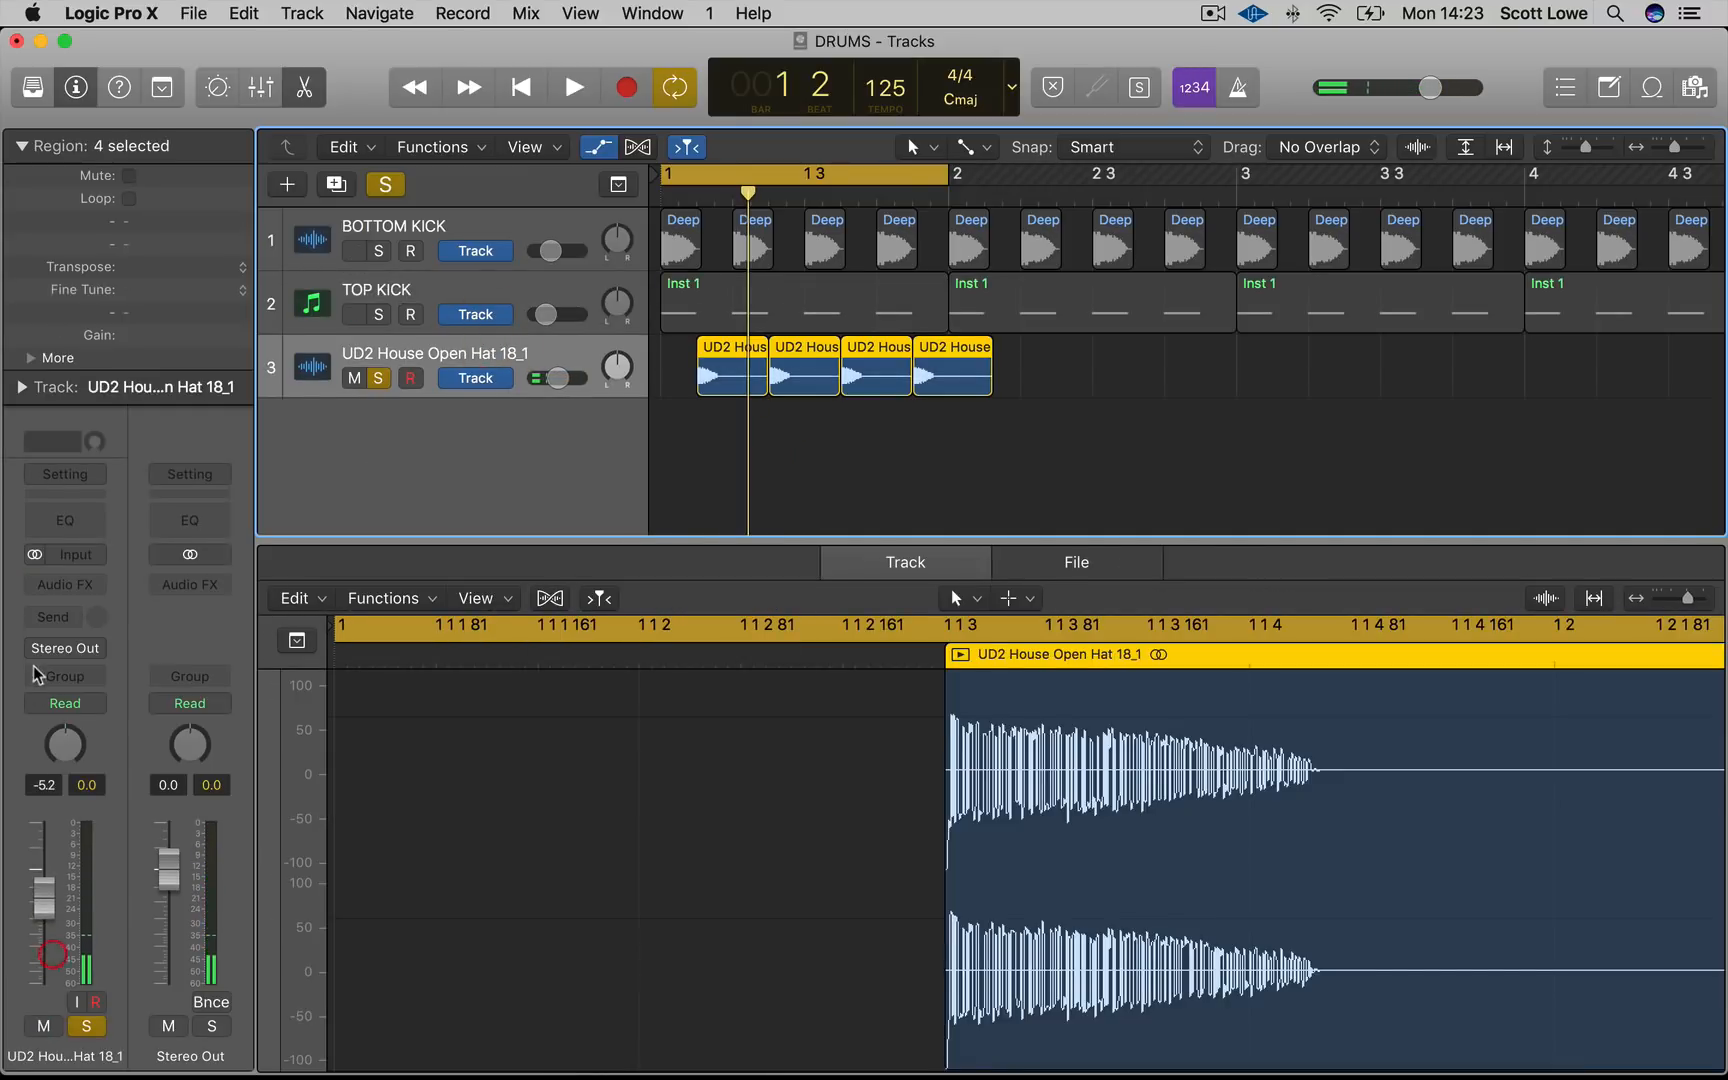
click(90, 528)
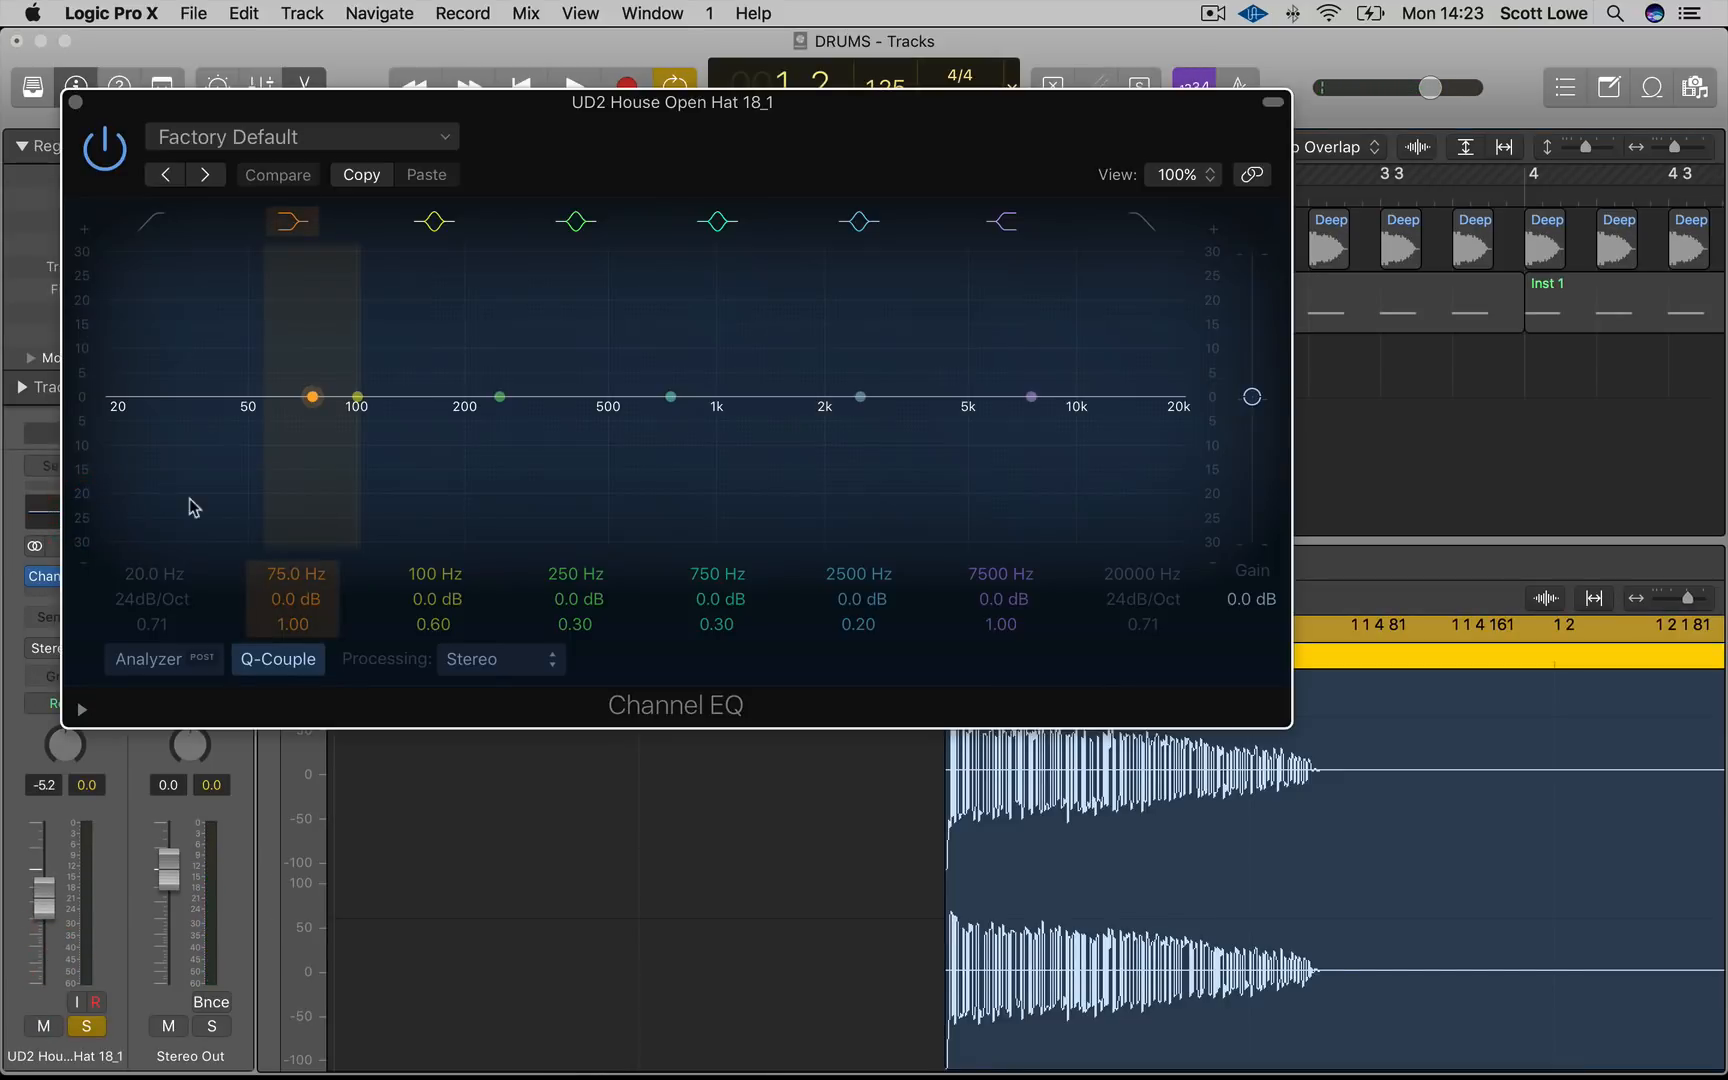
click(182, 662)
key(space)
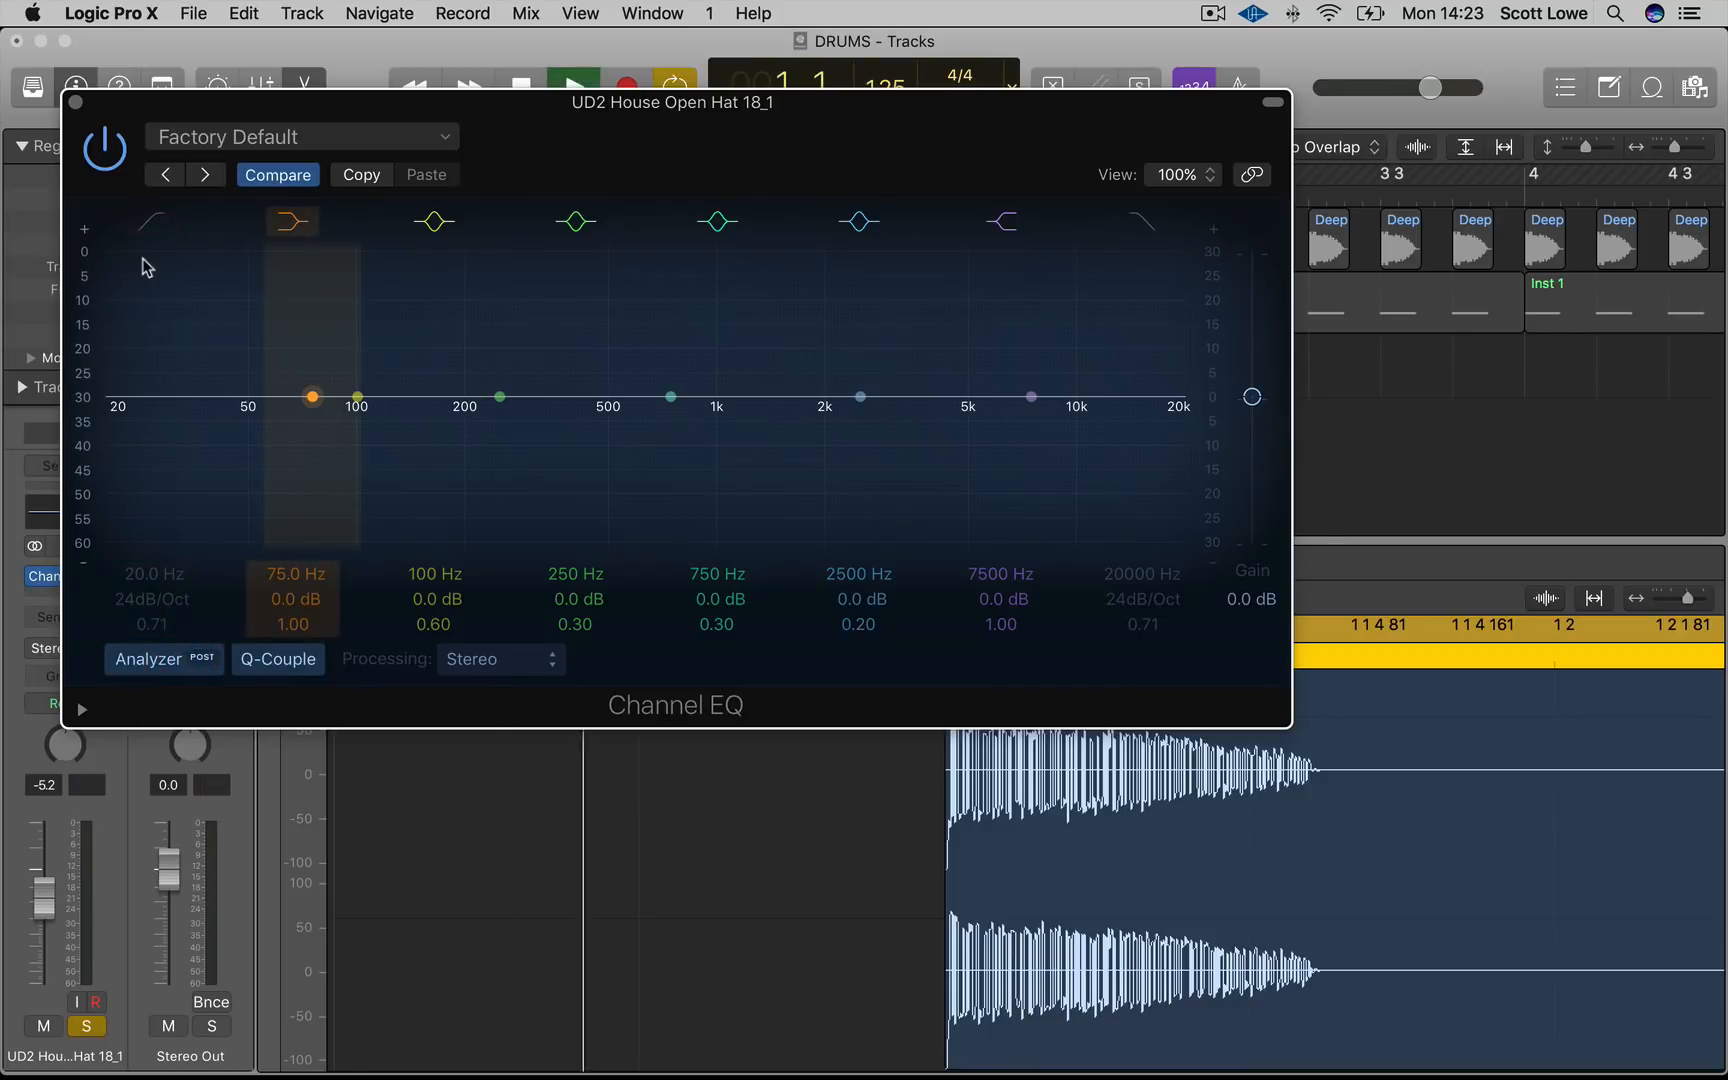
click(151, 228)
drag(134, 438, 602, 430)
key(space)
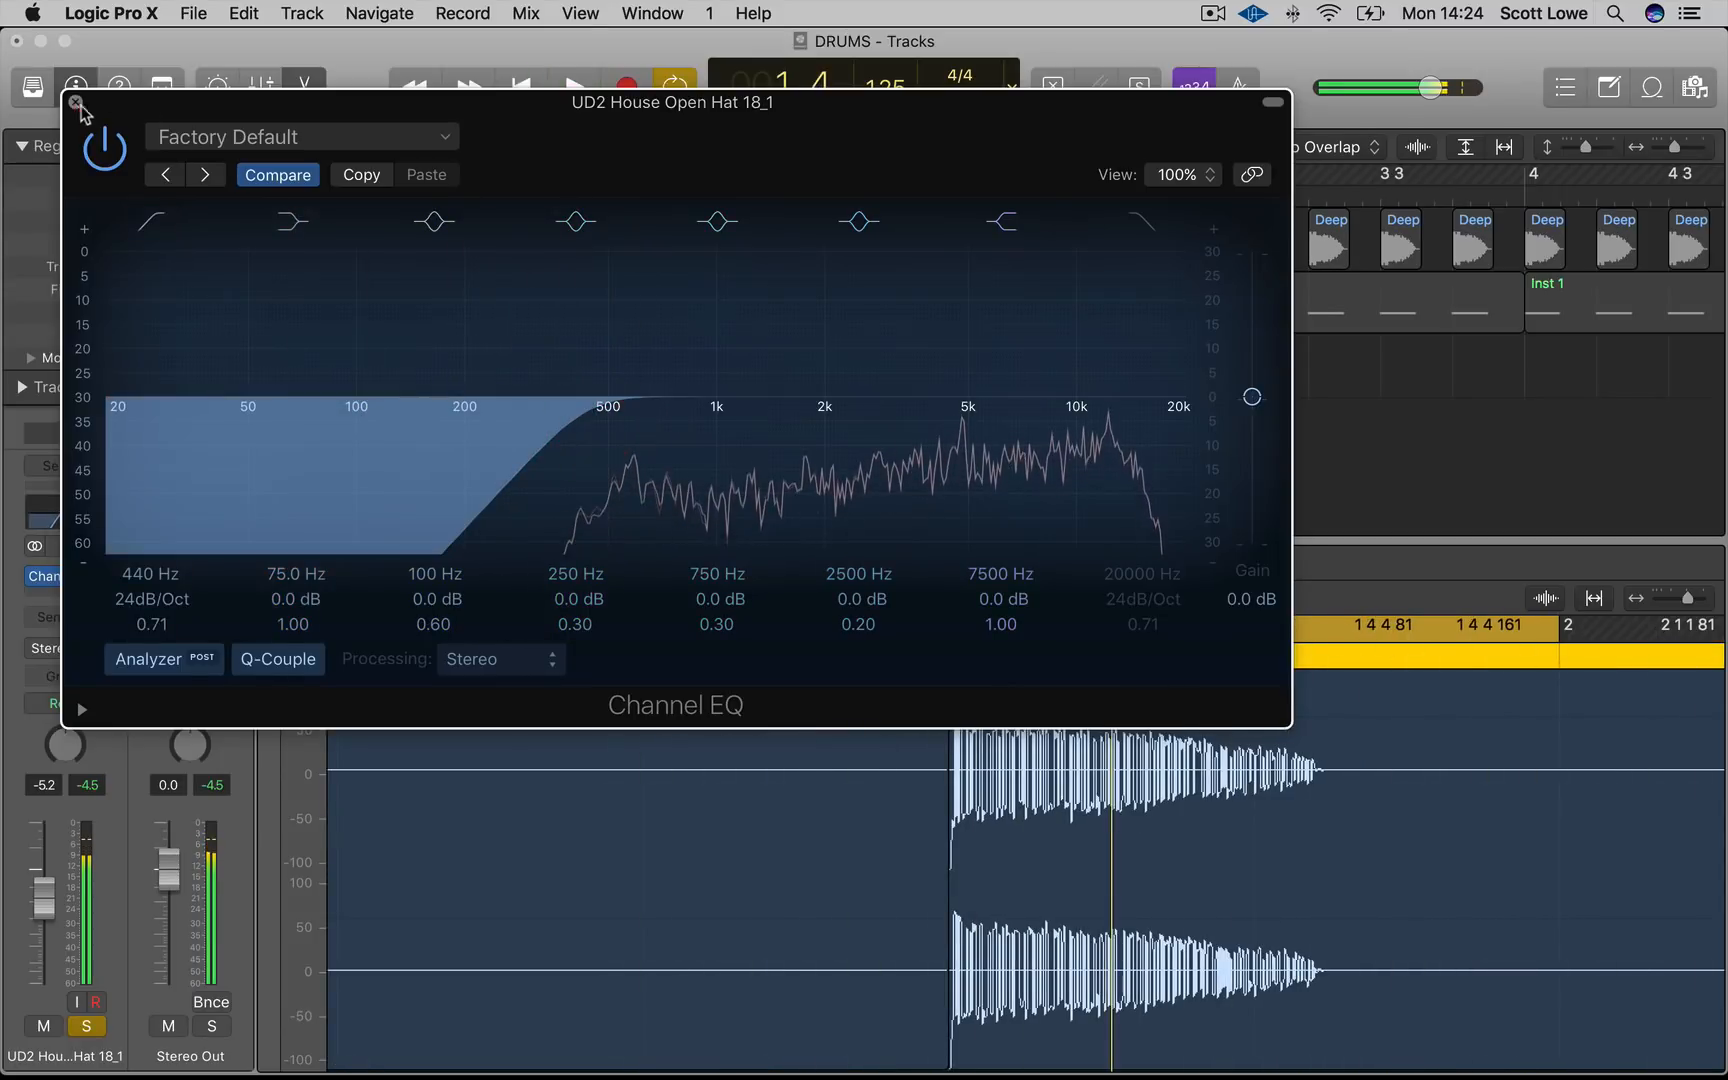
click(76, 103)
Copy the open hat regions to fill bars 1 to 8 and extend the cycle across bars 1 to 8
drag(1080, 405, 1016, 380)
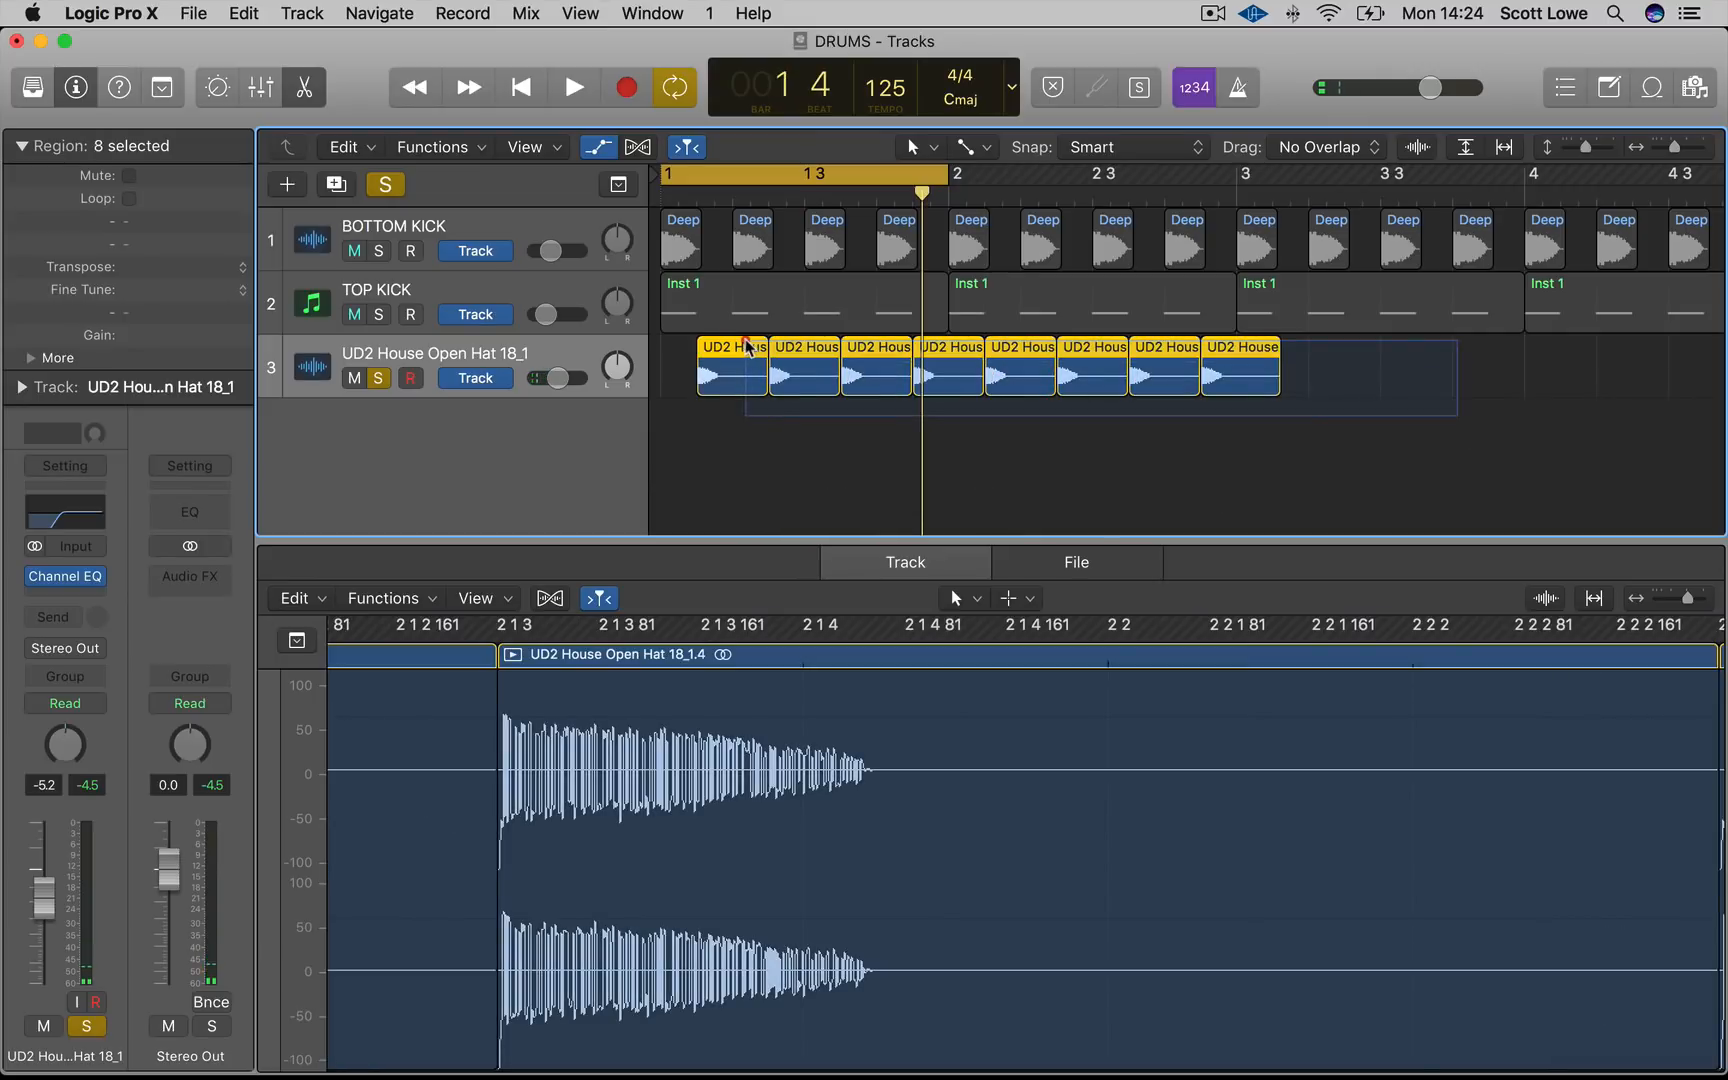
drag(733, 357, 1308, 348)
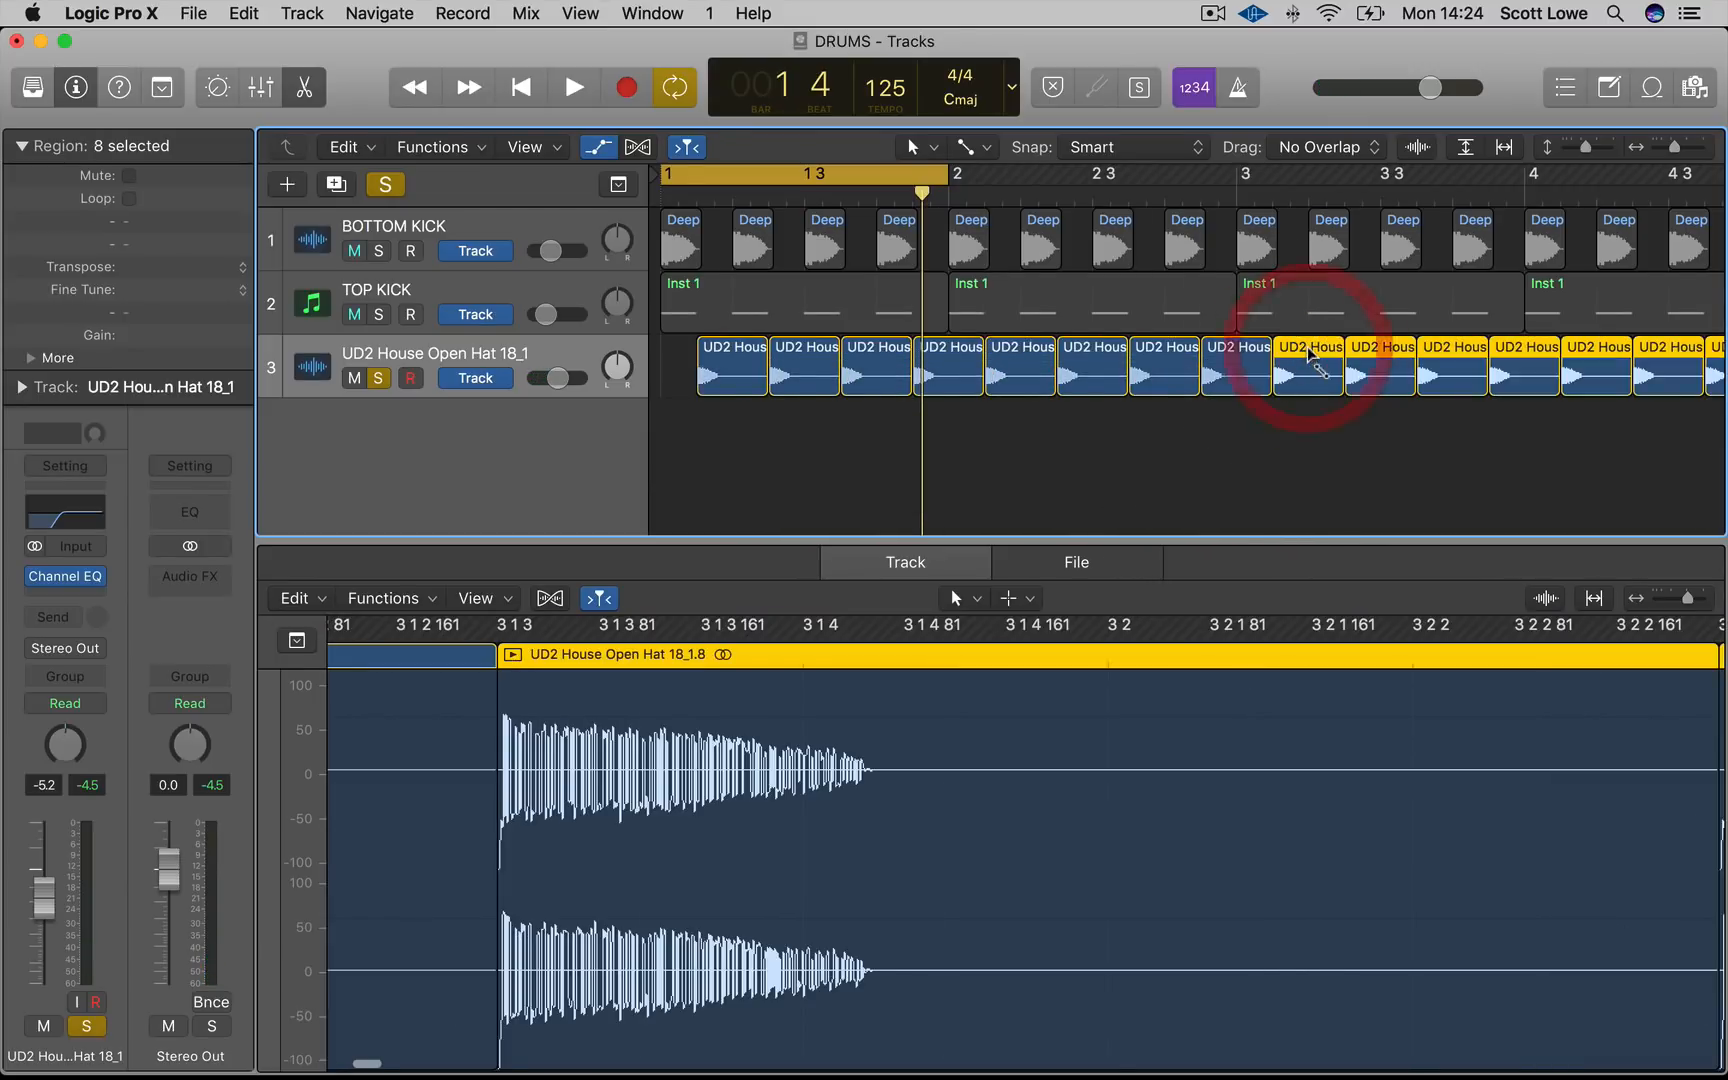
scroll(1308, 348, down, 5)
key(super+a)
drag(686, 380, 1062, 378)
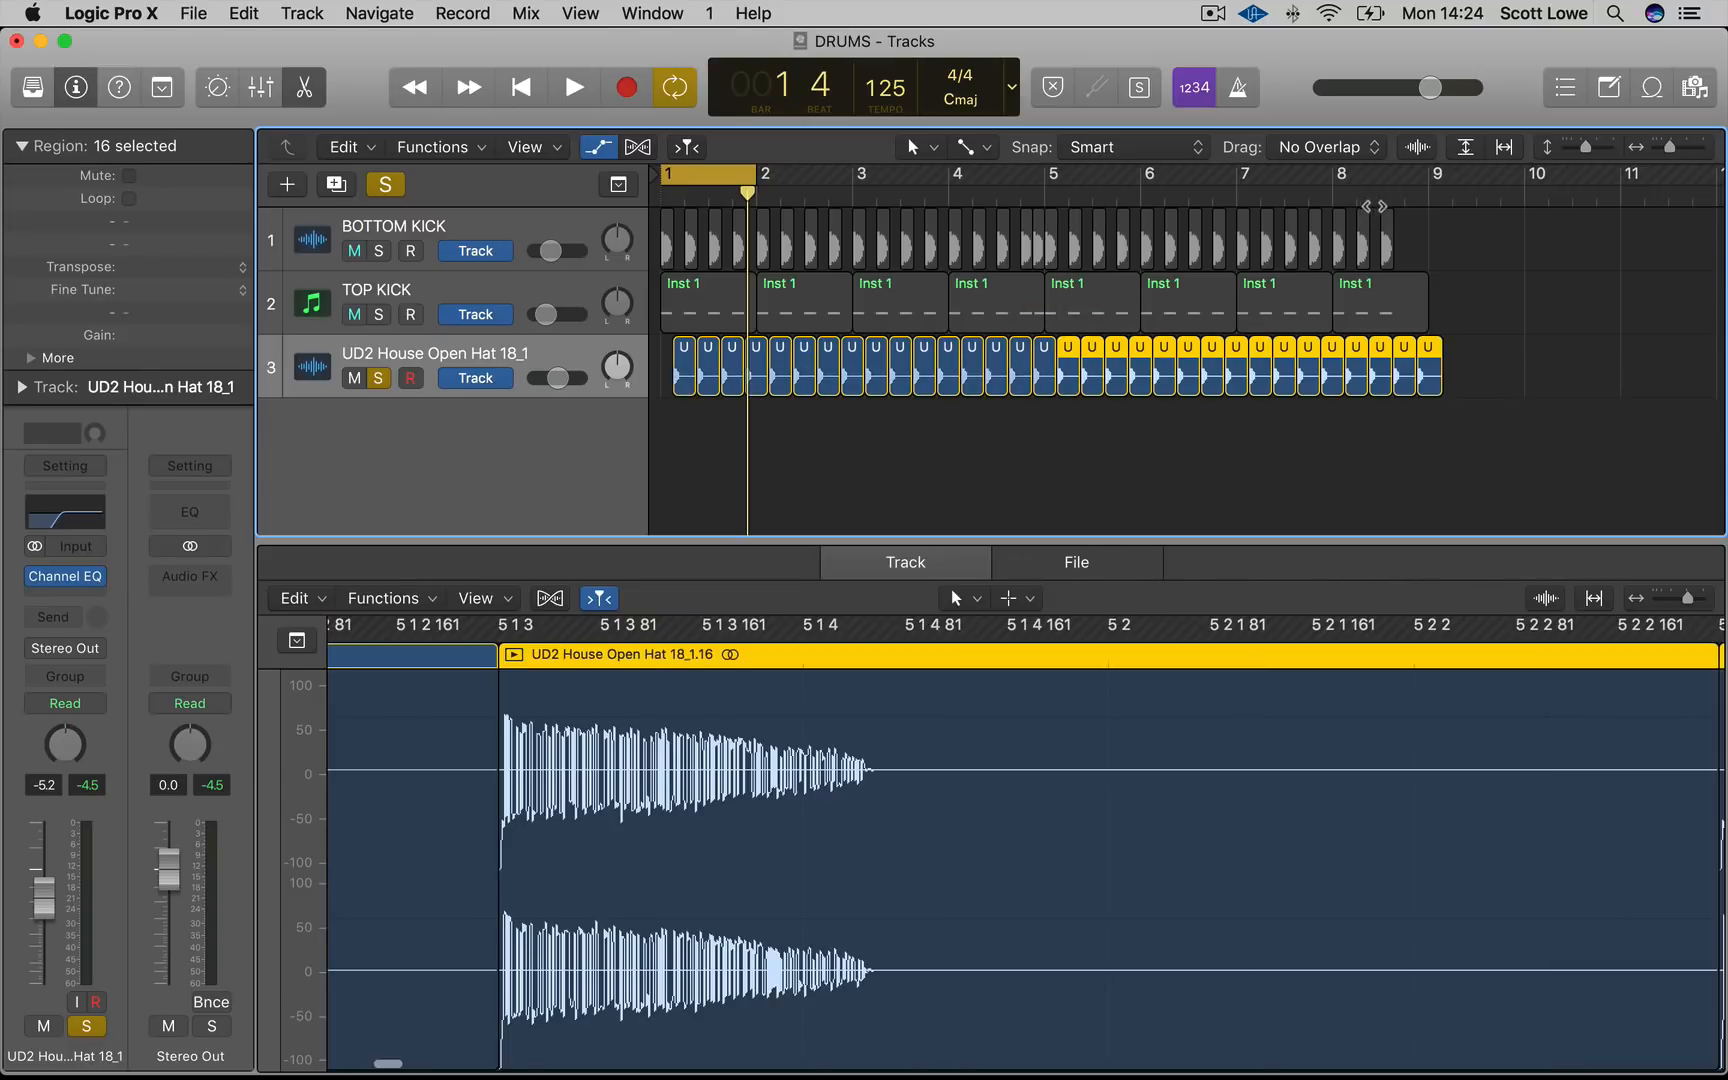
drag(1436, 183, 662, 183)
Turn off all solos and lower the open hat track's fader to -11.0 dB while playing back
key(space)
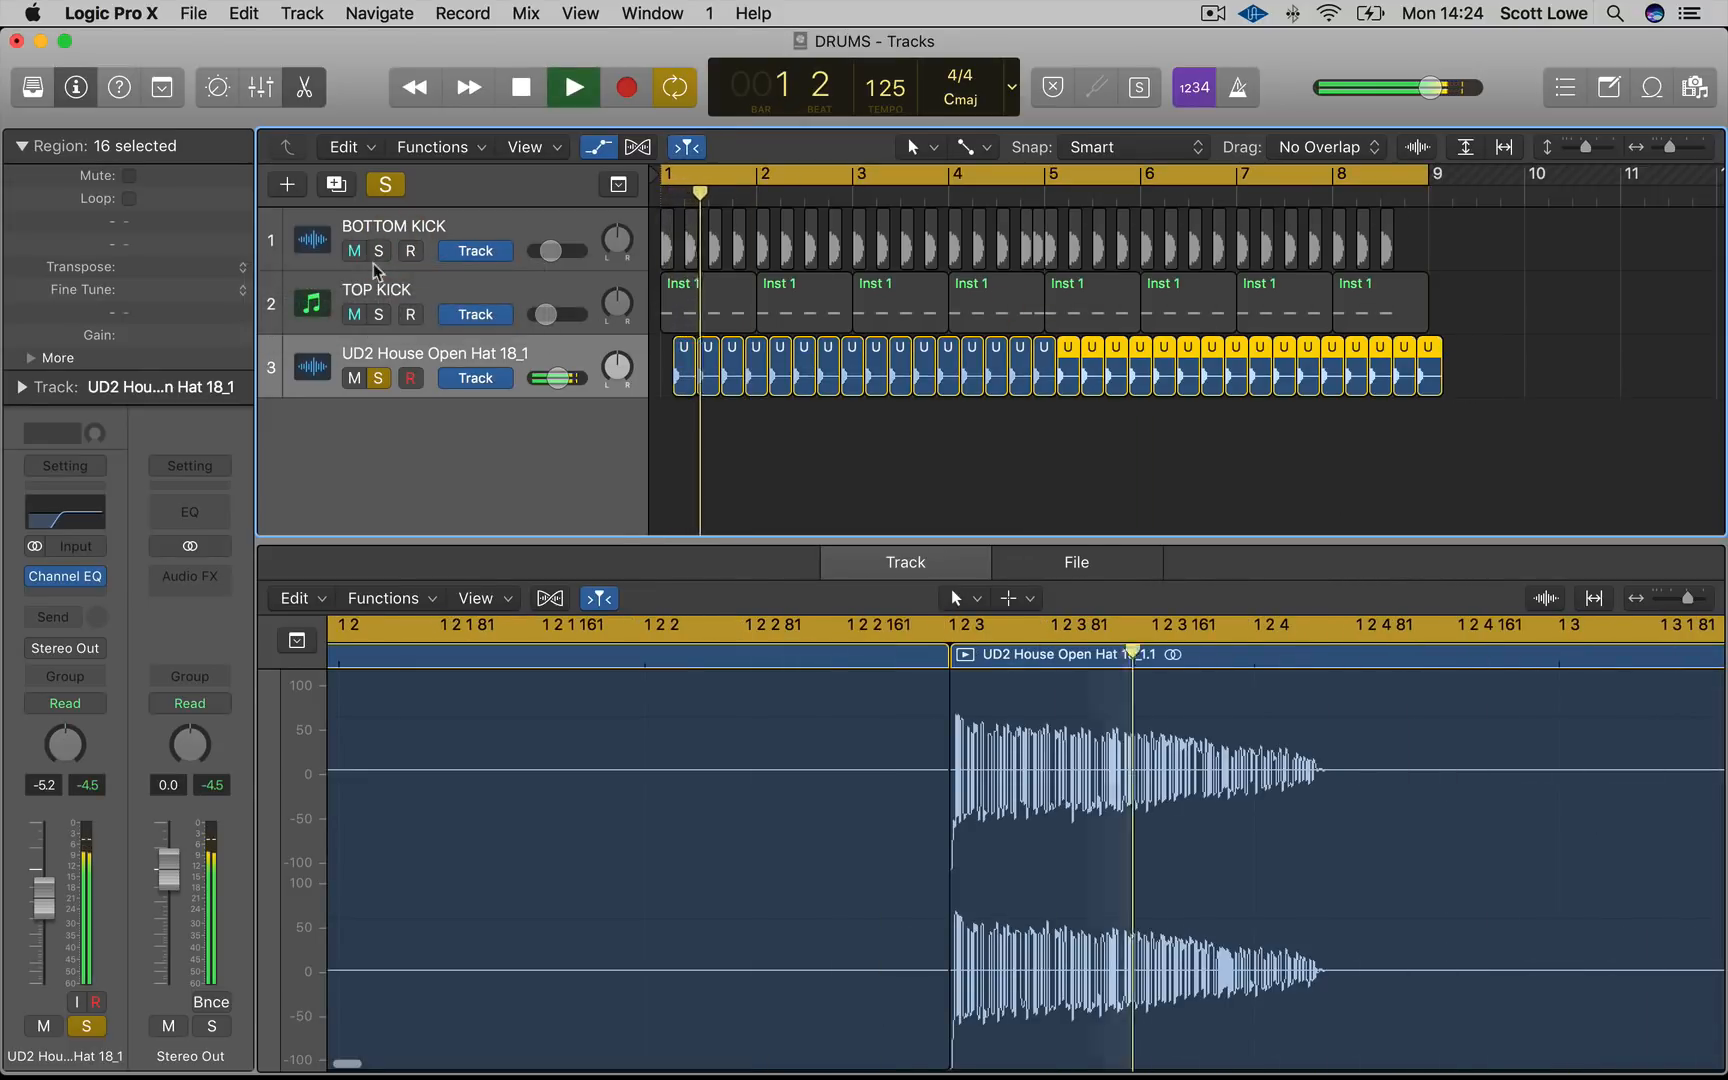
click(383, 188)
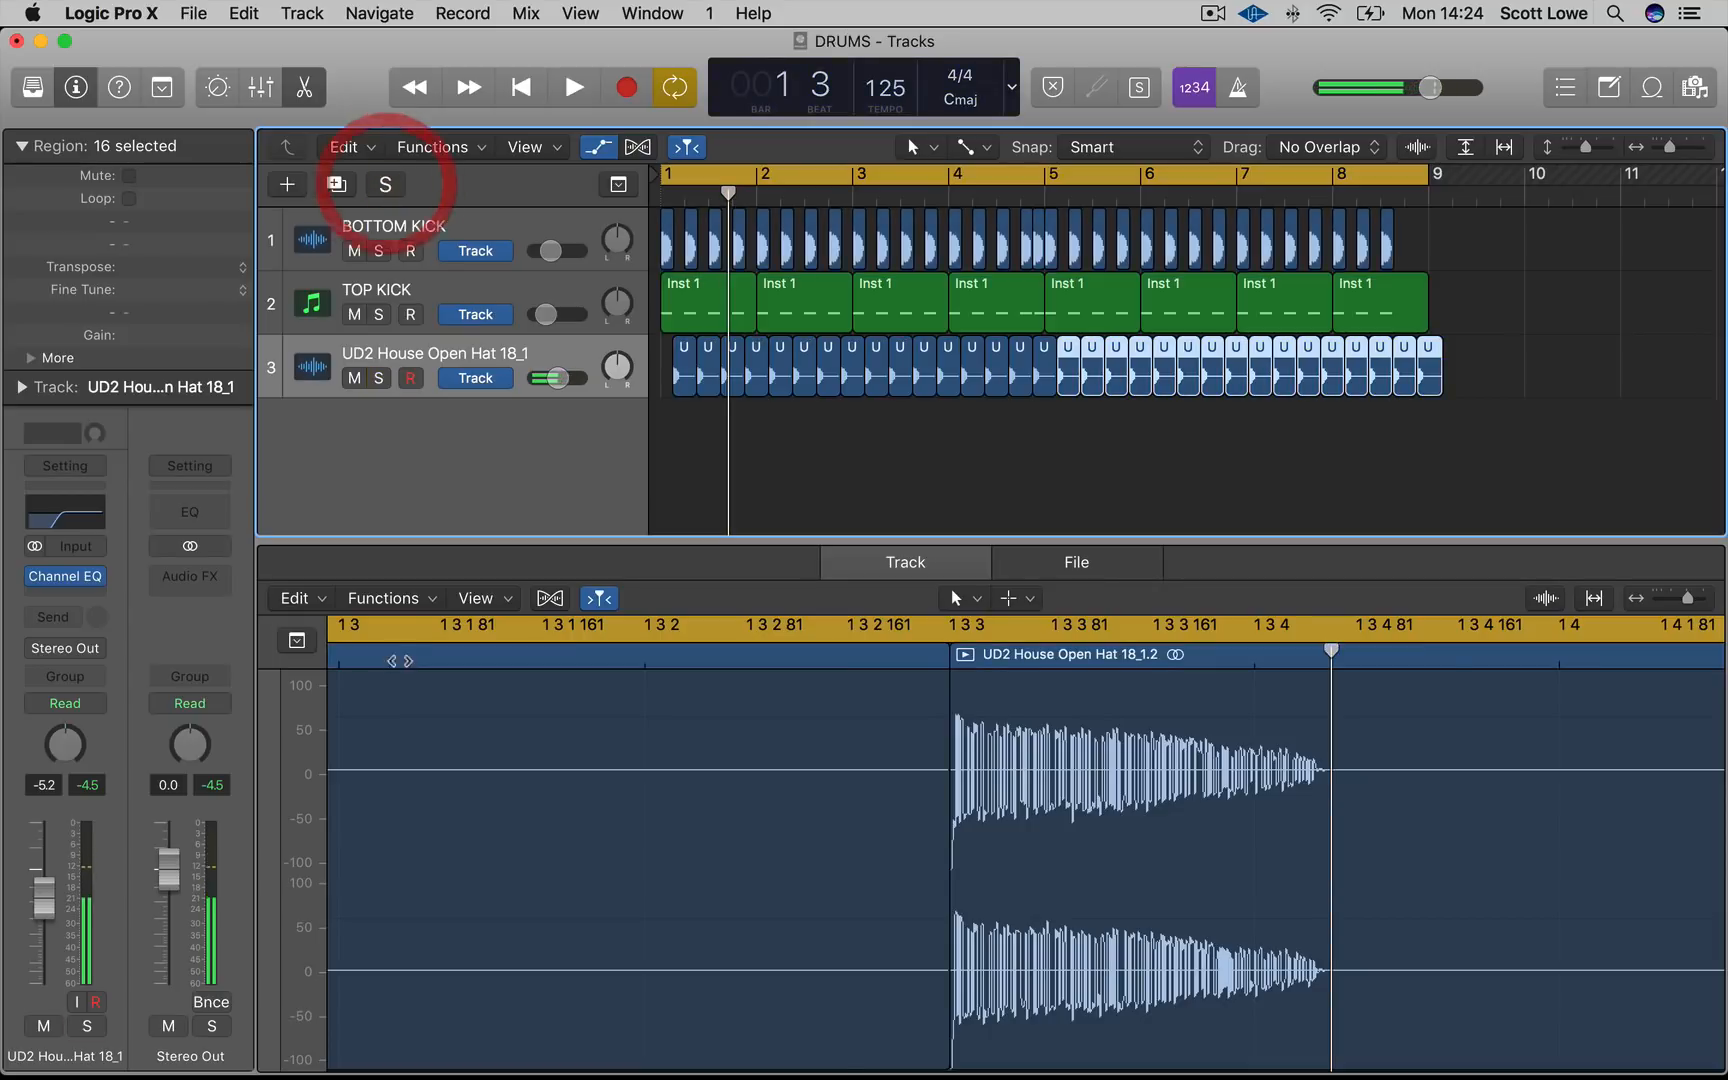
drag(46, 905, 60, 955)
key(space)
click(700, 494)
click(937, 566)
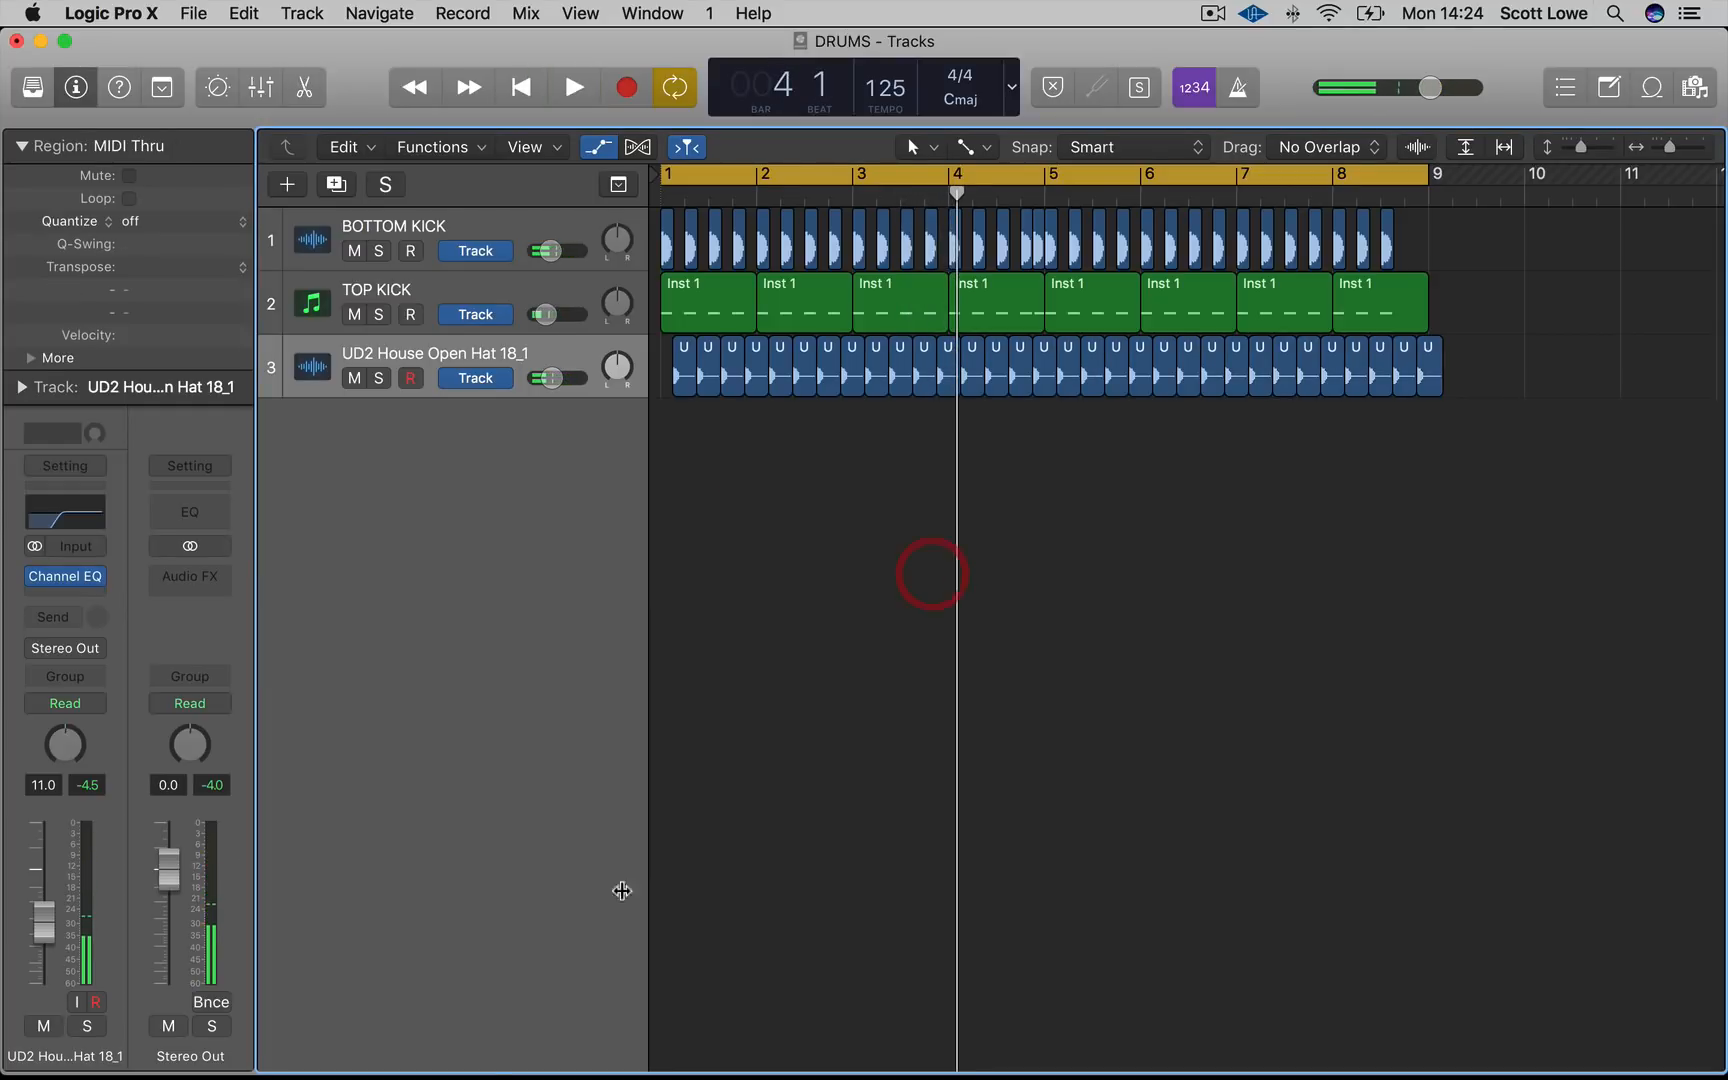
Import UD2 Prog House Clap 09.aif and UD2 Prog House Clap 32.aif from Finder onto two new tracks
mouse_move(238, 1040)
click(112, 1047)
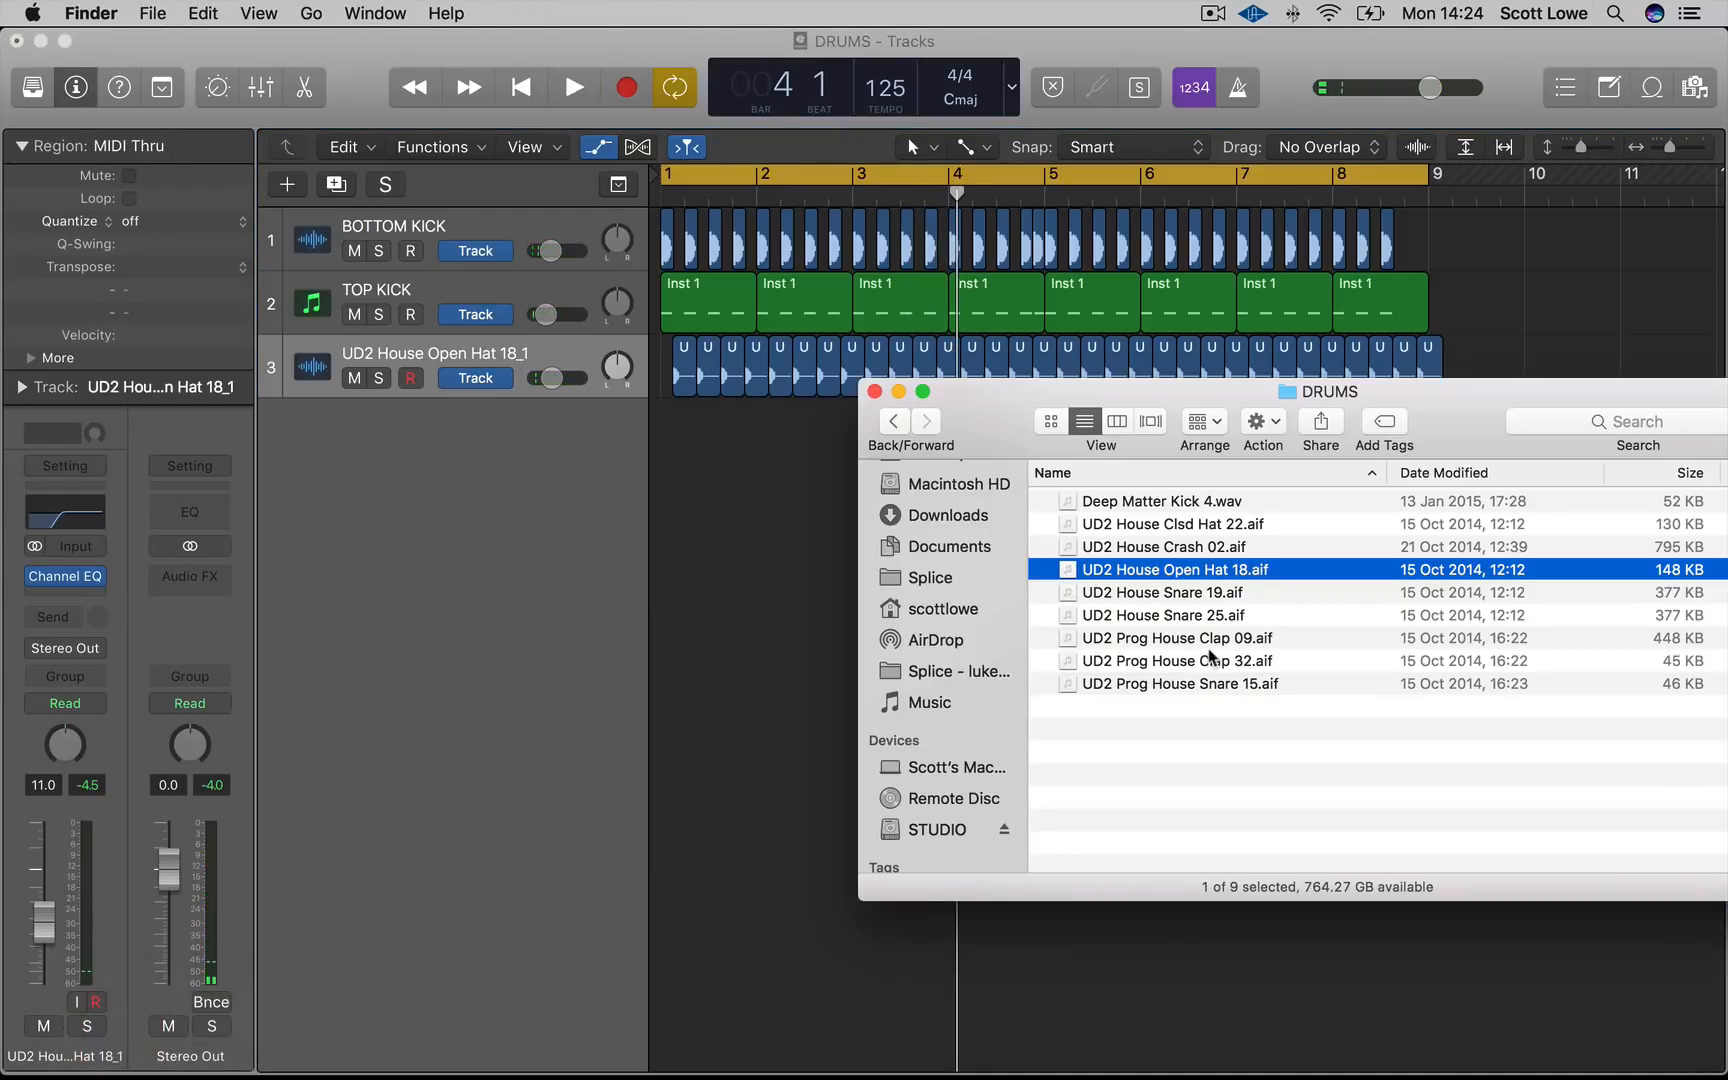
click(1245, 638)
drag(1008, 616, 660, 440)
click(1245, 661)
drag(1245, 663, 716, 512)
Set a short cycle at the start of bar 1 and audition the UD2 Prog House Clap 09_1 track in solo
key(super+Right)
key(super+Right)
key(super+Right)
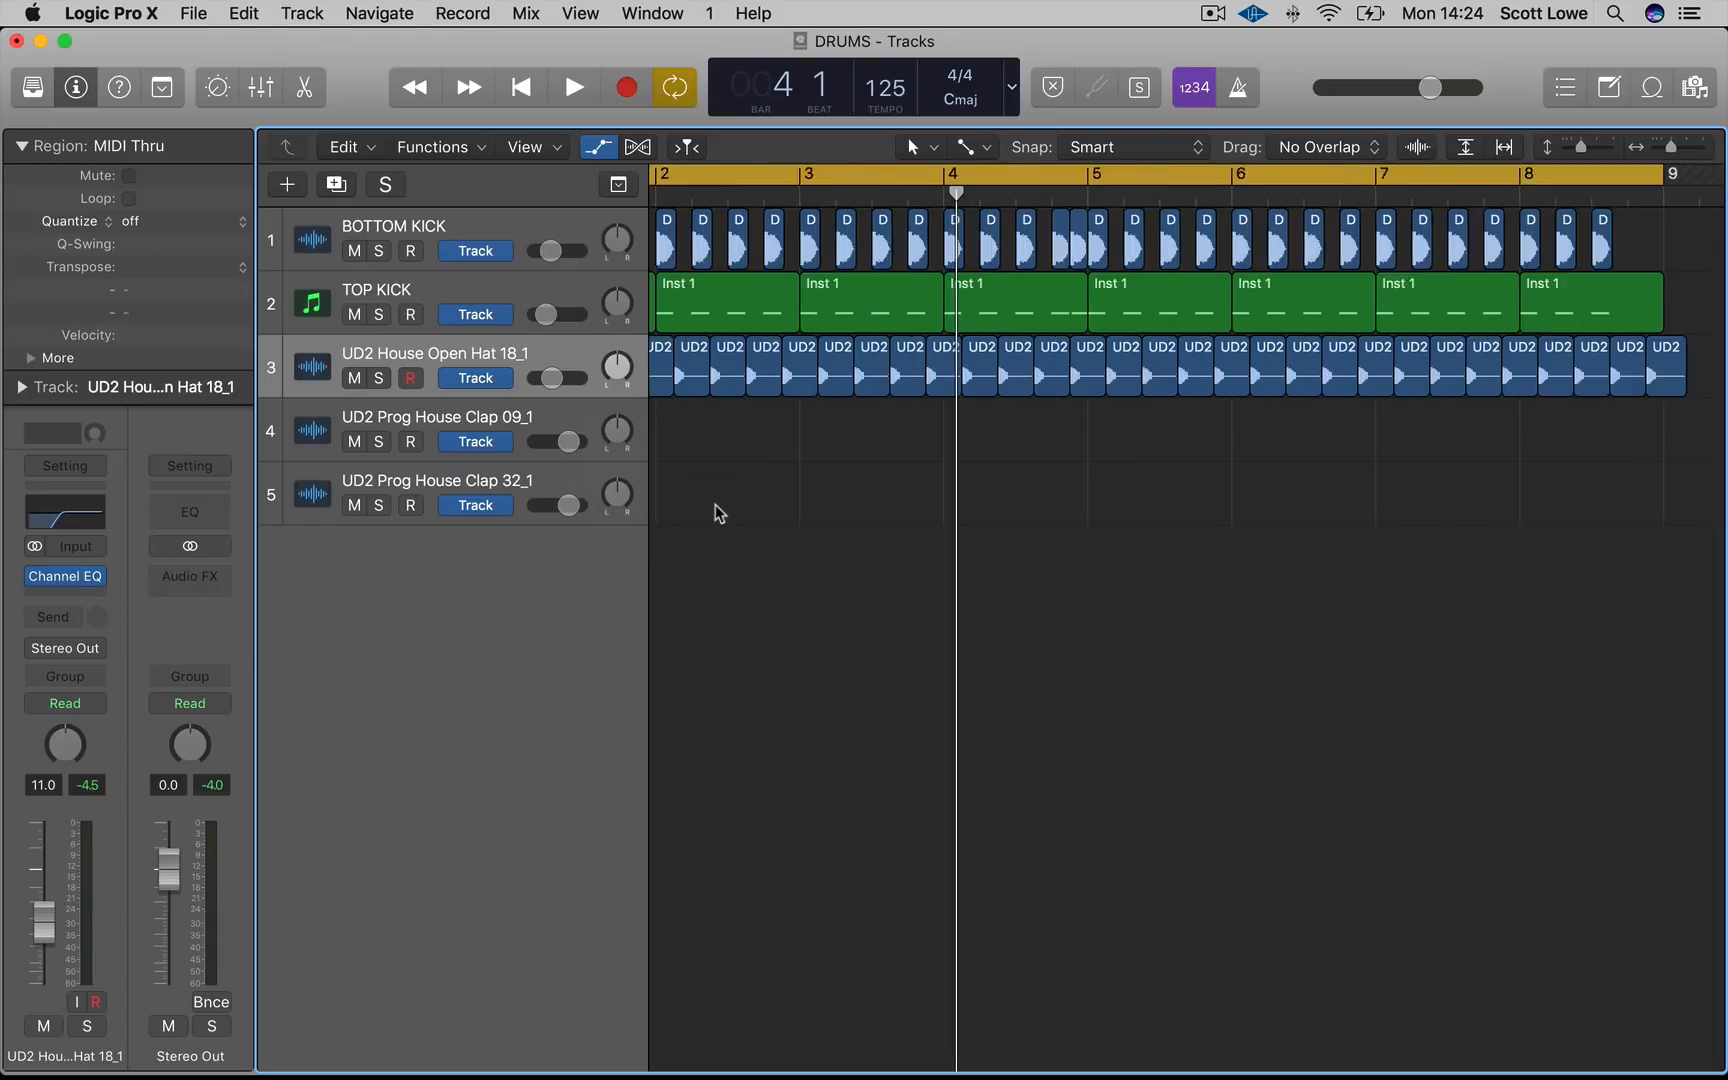
scroll(716, 506, left, 6)
drag(747, 177, 605, 181)
click(379, 441)
key(space)
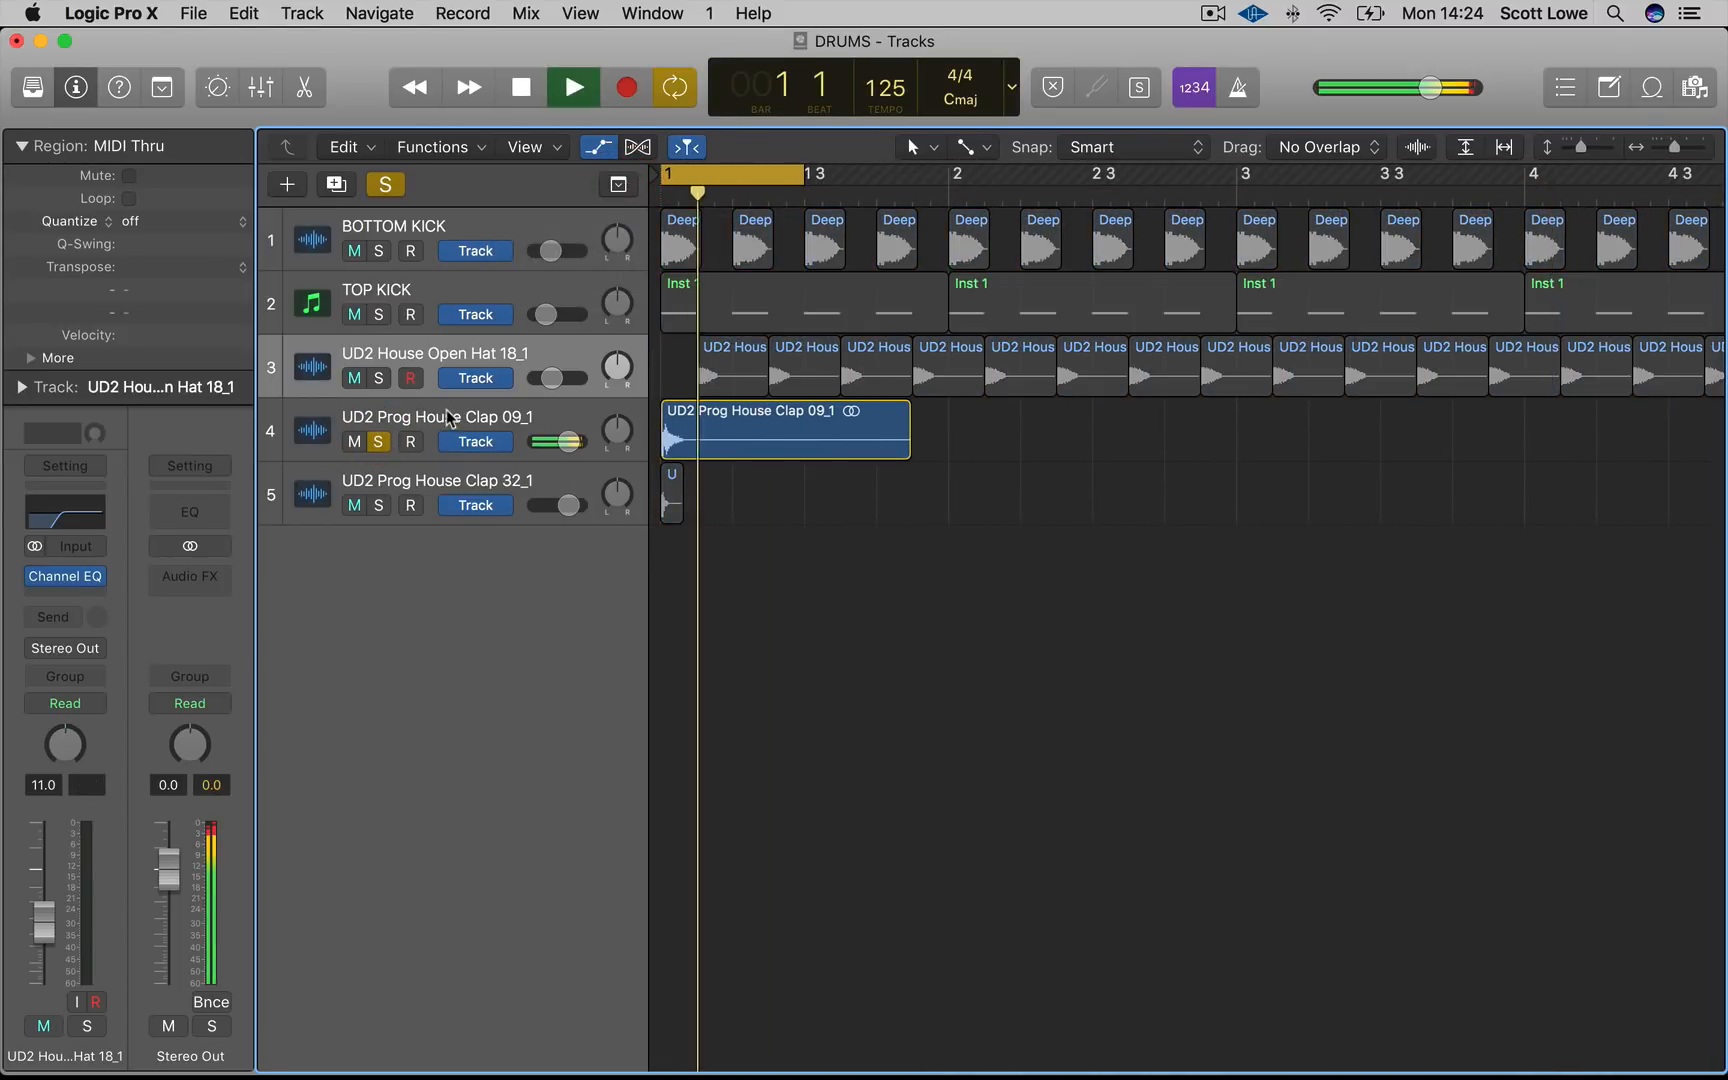
key(space)
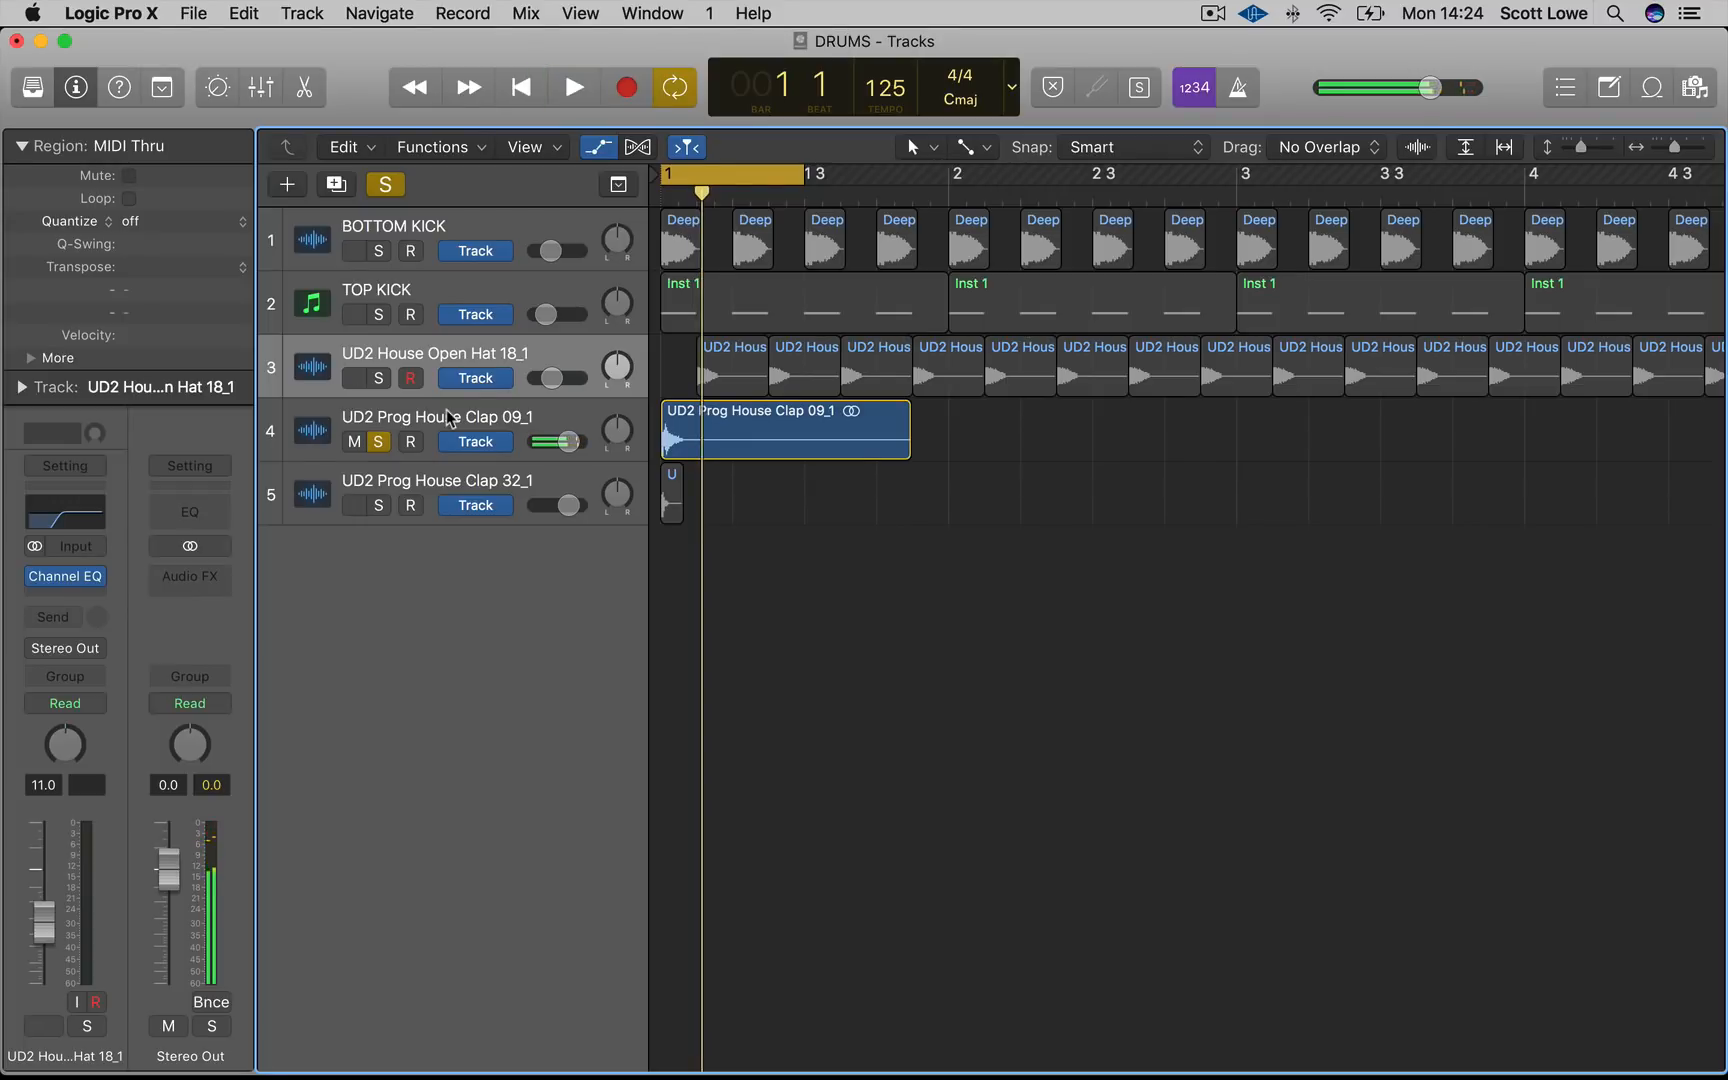
Solo the UD2 Prog House Clap 32_1 track instead and audition it
key(space)
click(379, 442)
key(space)
click(379, 506)
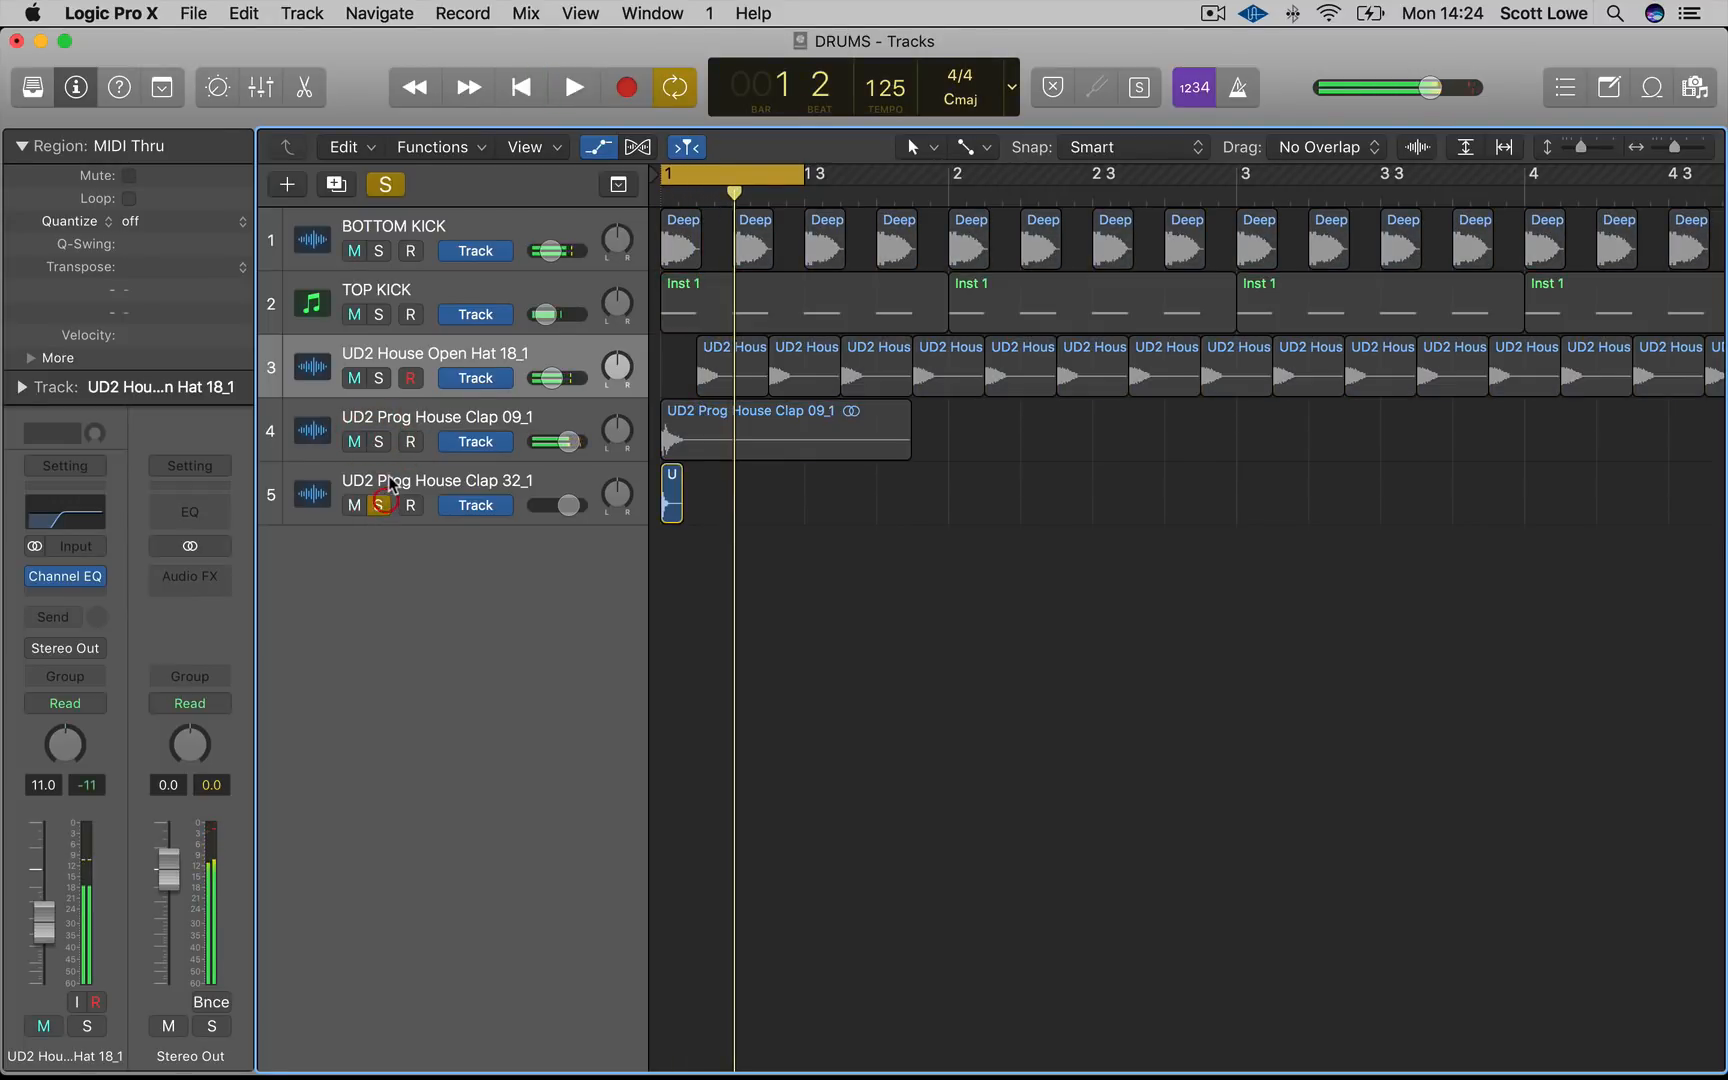
click(390, 480)
key(space)
key(space)
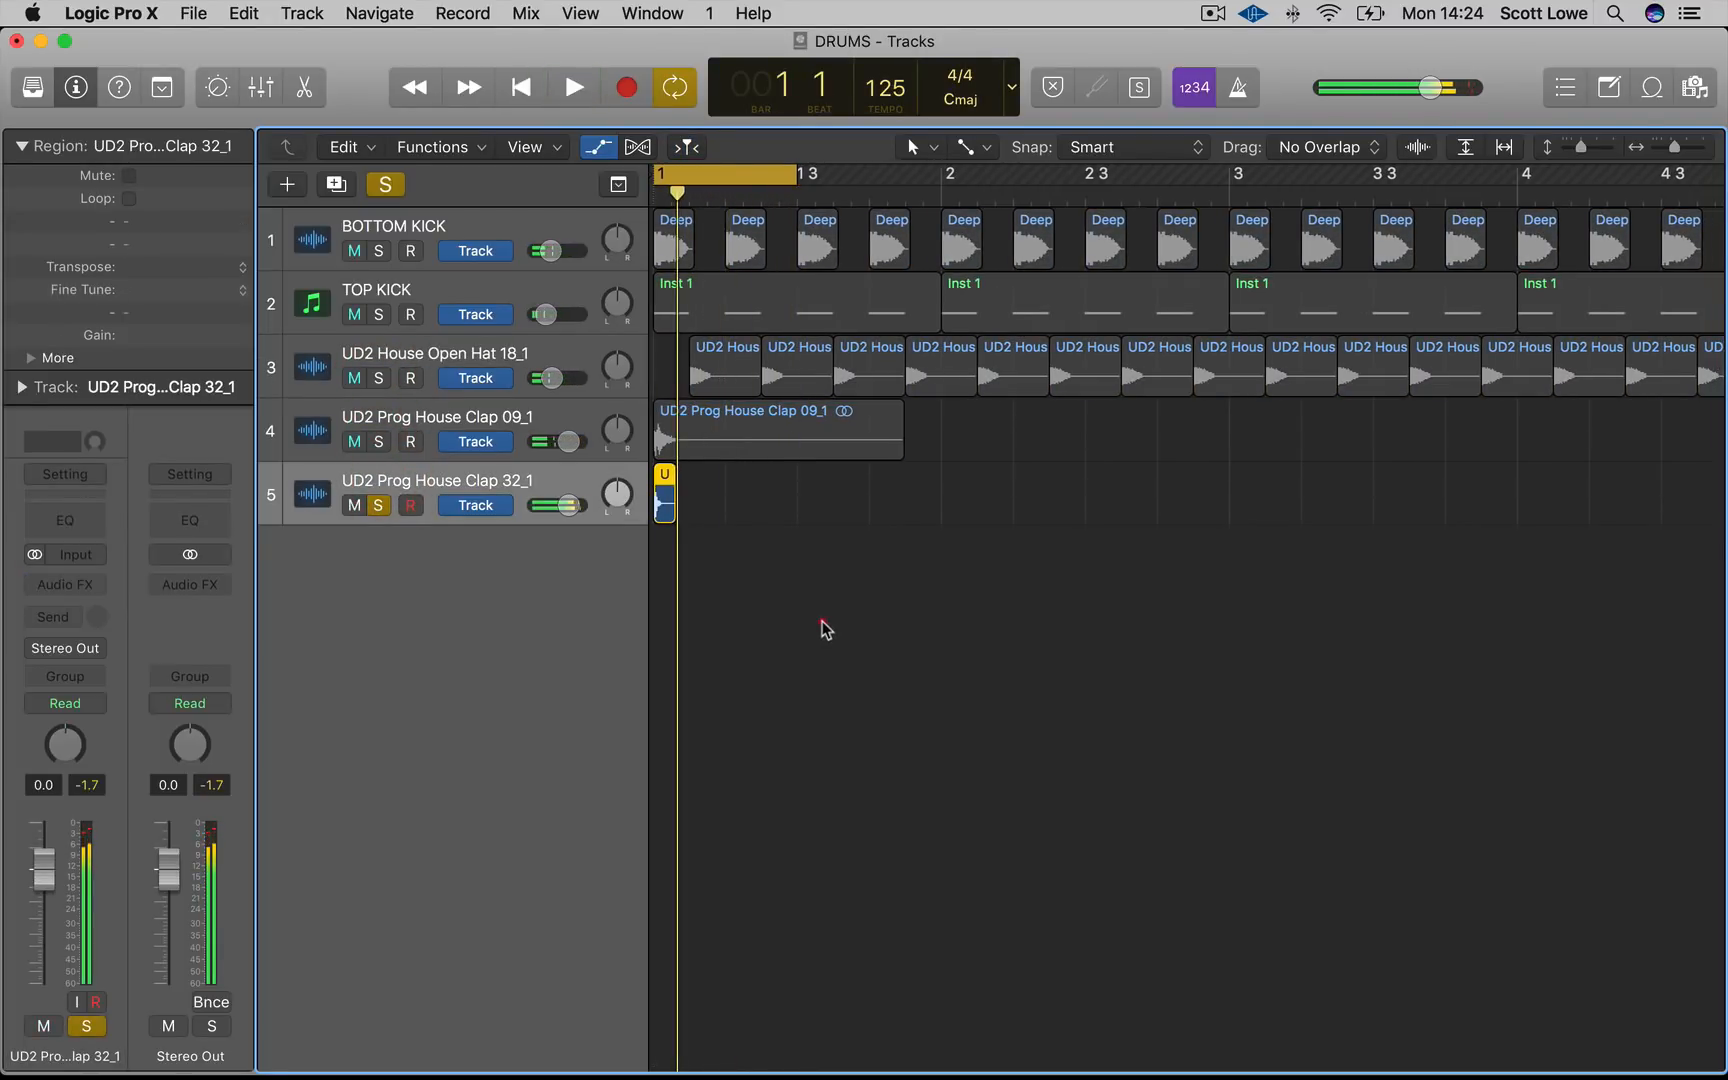
key(super+Right)
key(super+Right)
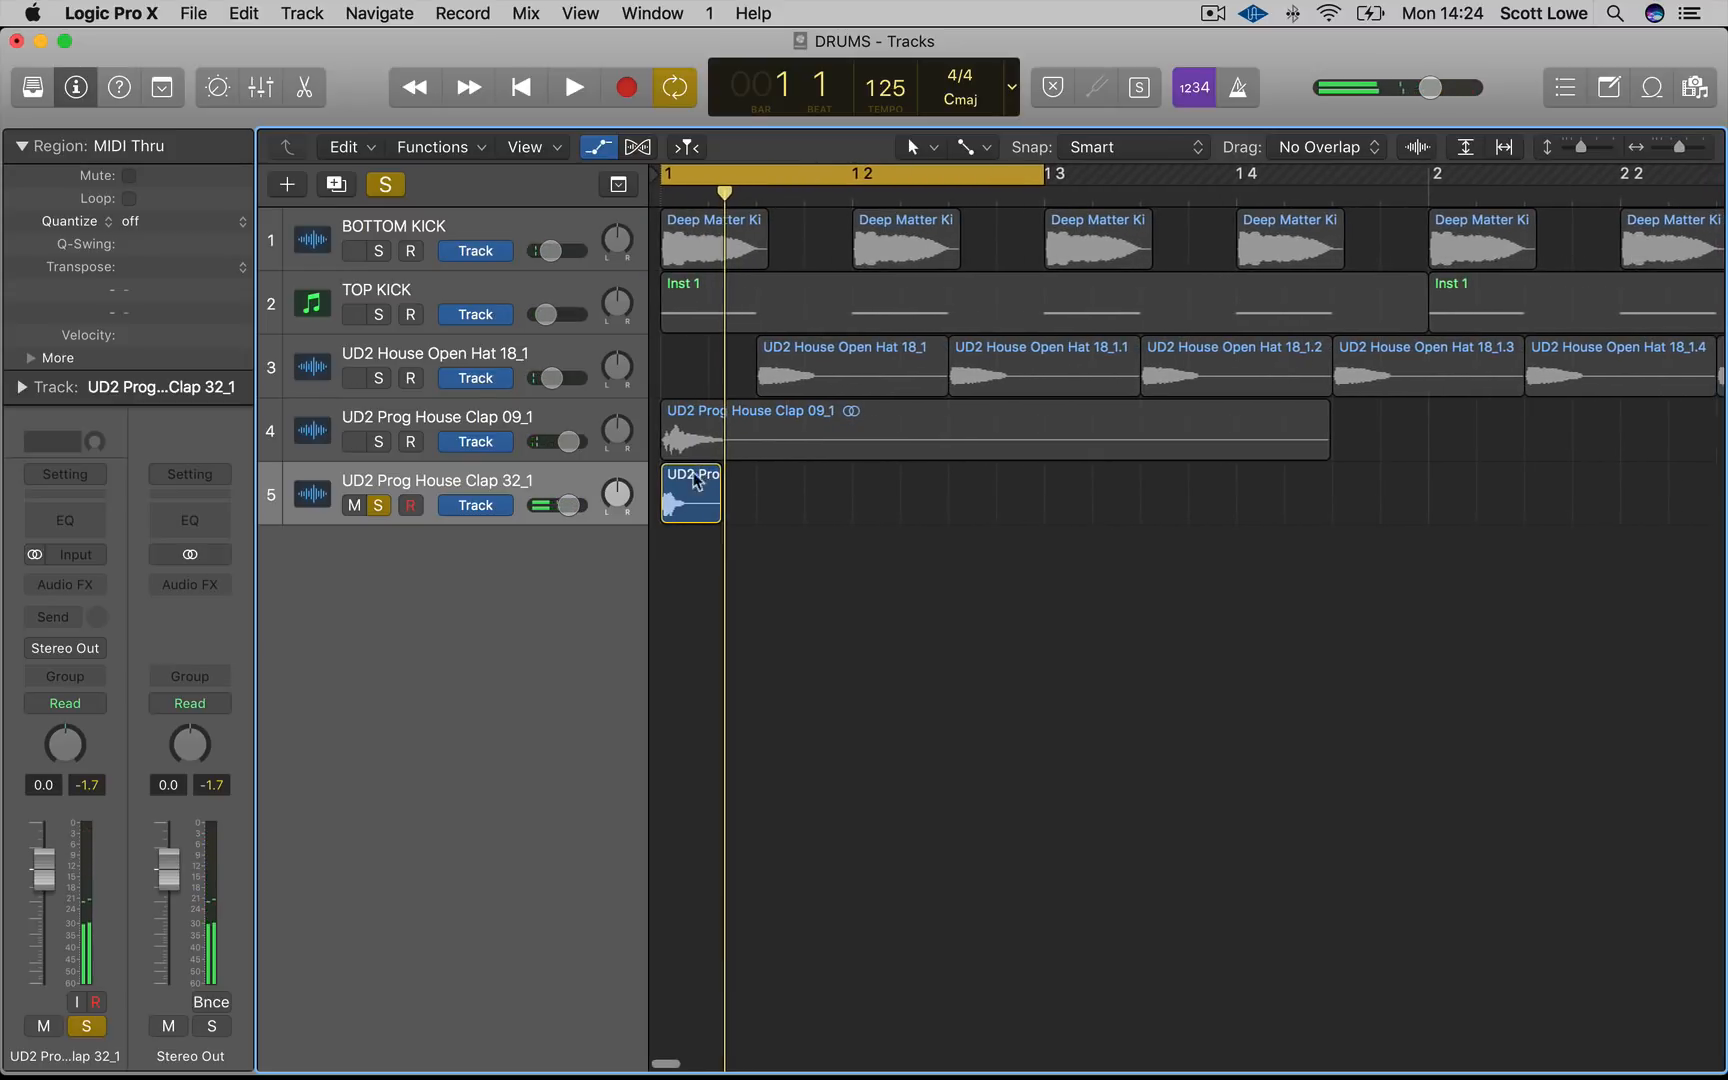
Copy the UD2 Prog House Clap 32_1 region onto beats 2 and 4 of bar 1
drag(688, 490, 1272, 502)
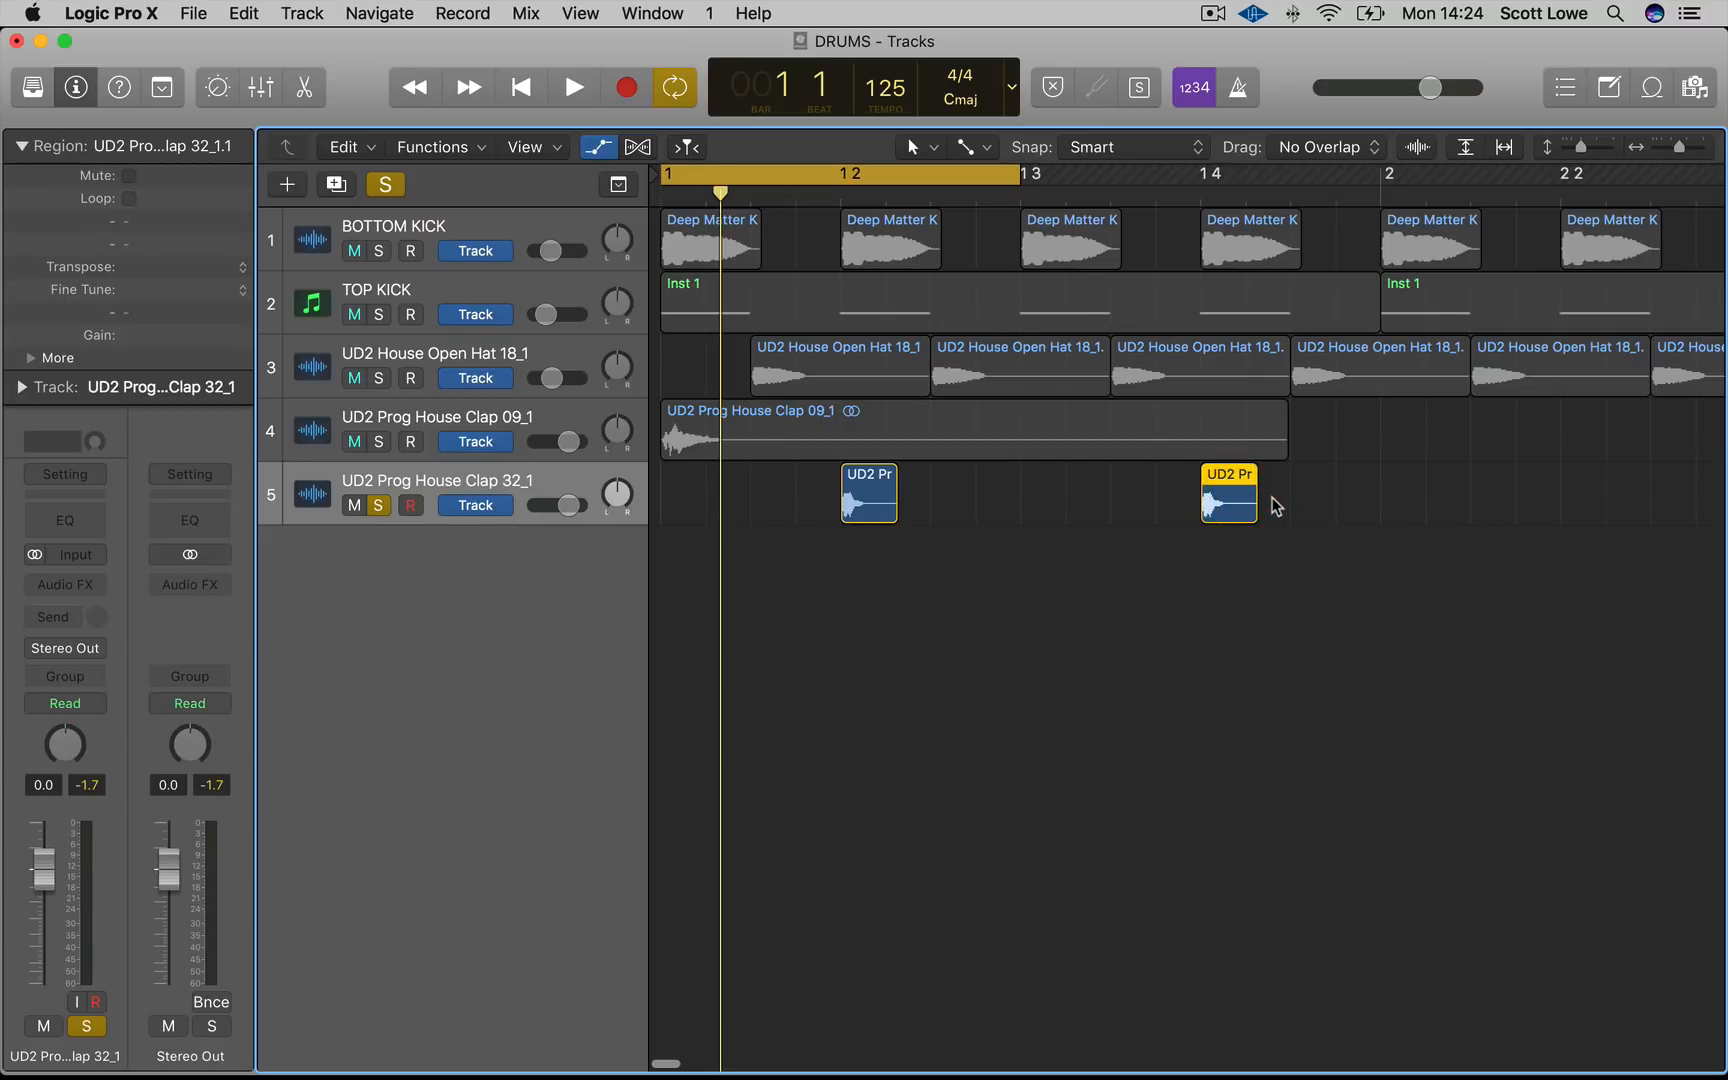
key(super+Left)
key(super+Left)
Repeat the clap 32 hits on beats 2 and 4 across the following bars
drag(880, 496, 1122, 505)
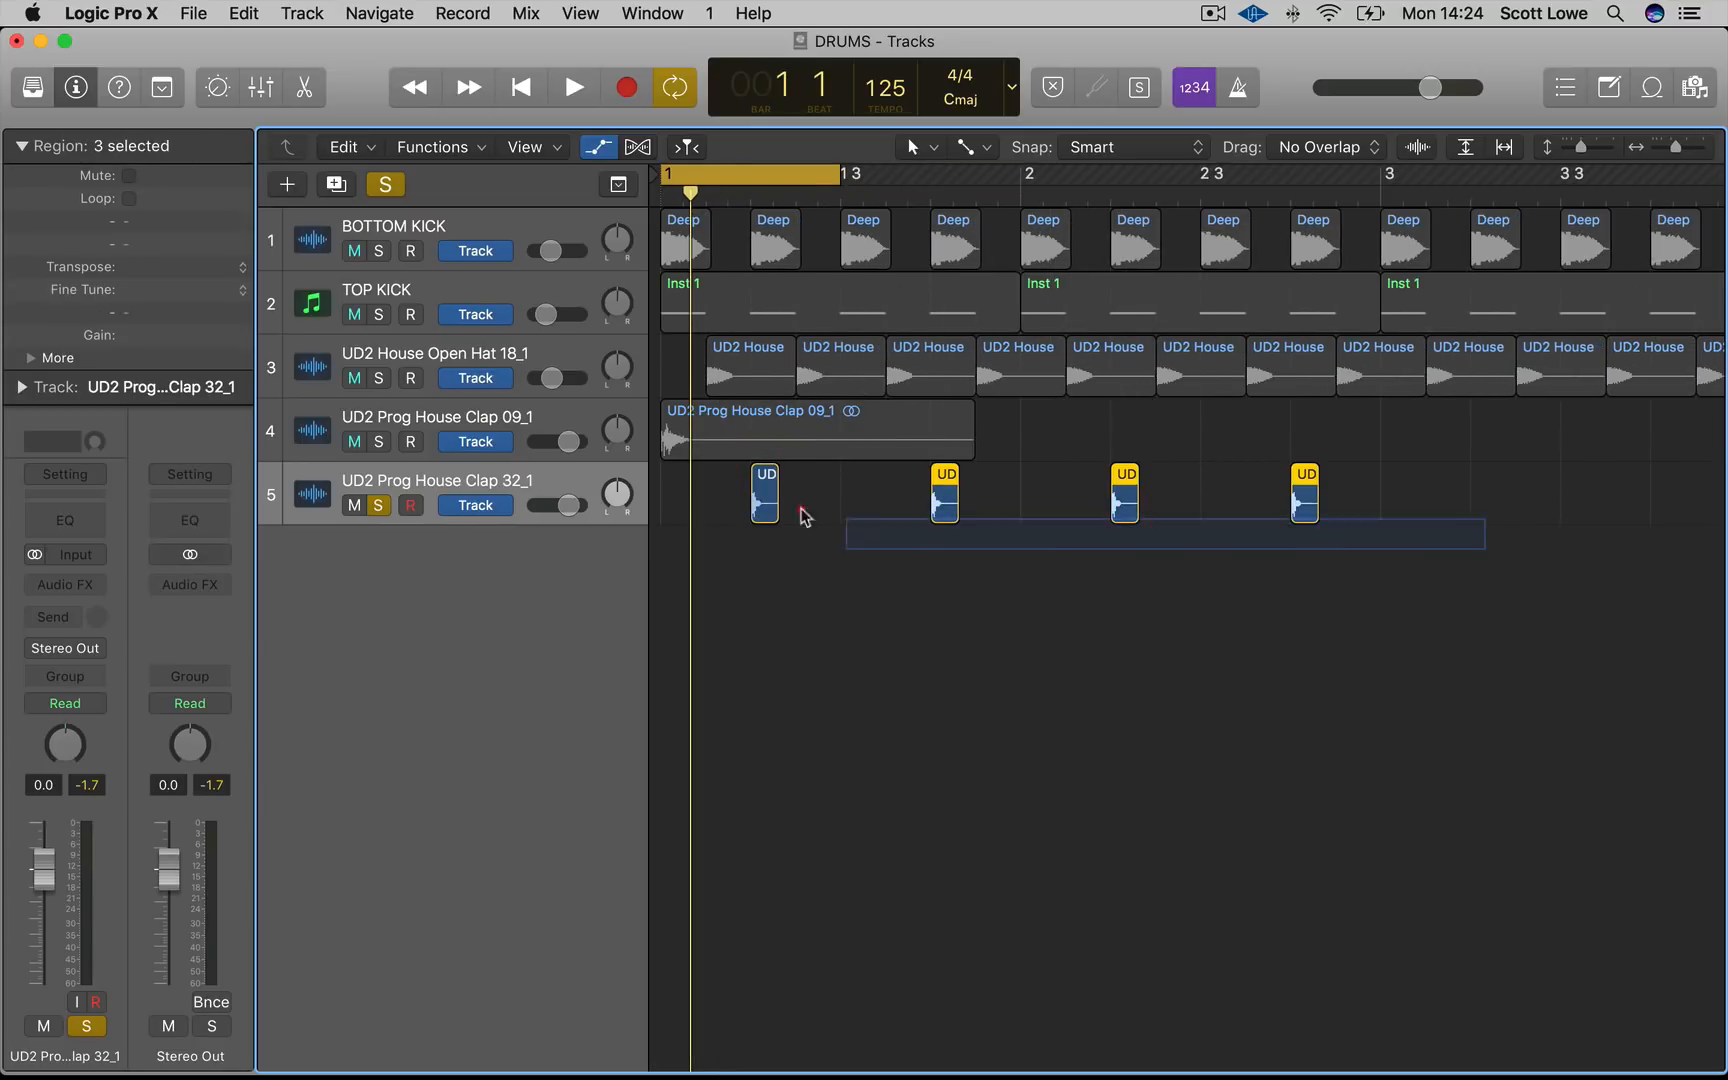
drag(764, 503, 712, 508)
key(super+Left)
drag(712, 508, 1427, 512)
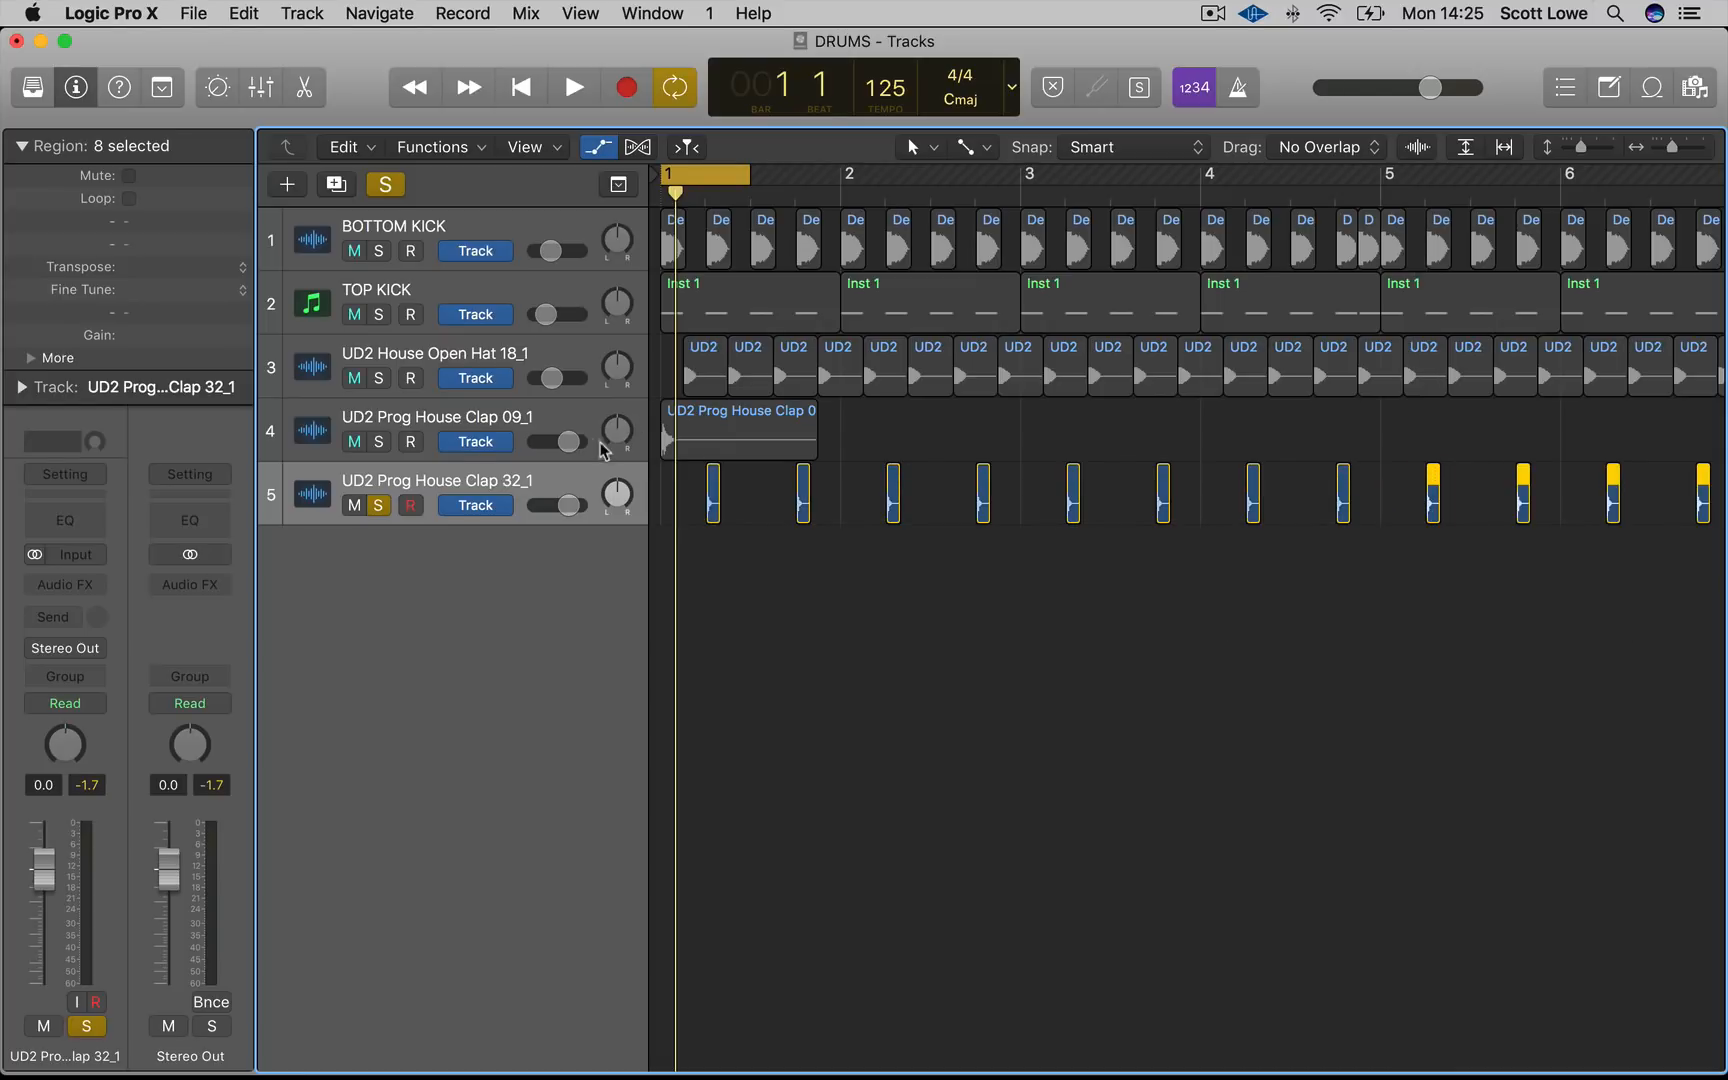
Select the UD2 Prog House Clap 09_1 track and trim the start of its region
click(390, 417)
click(955, 425)
key(super+Right)
key(super+Right)
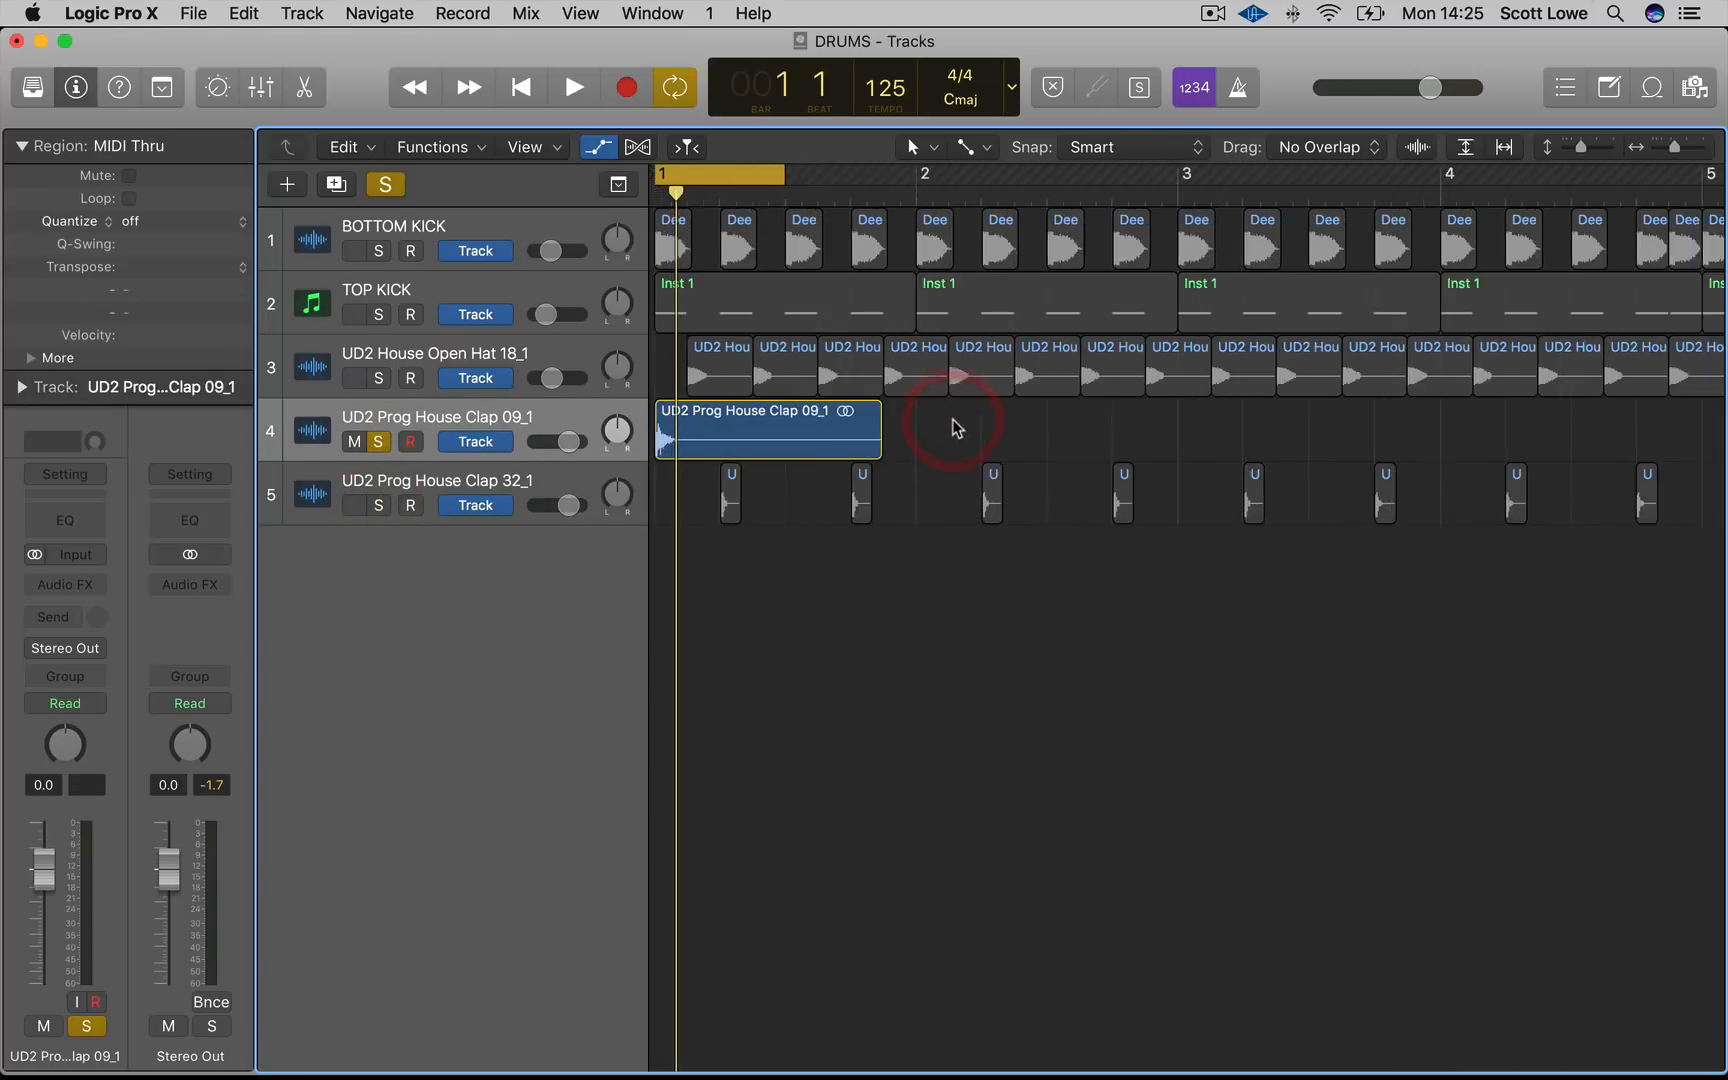
drag(667, 436, 831, 437)
Switch to the Scissors tool and cut the clap 09 region to shorten it
key(super+Right)
key(super+Right)
key(super+Right)
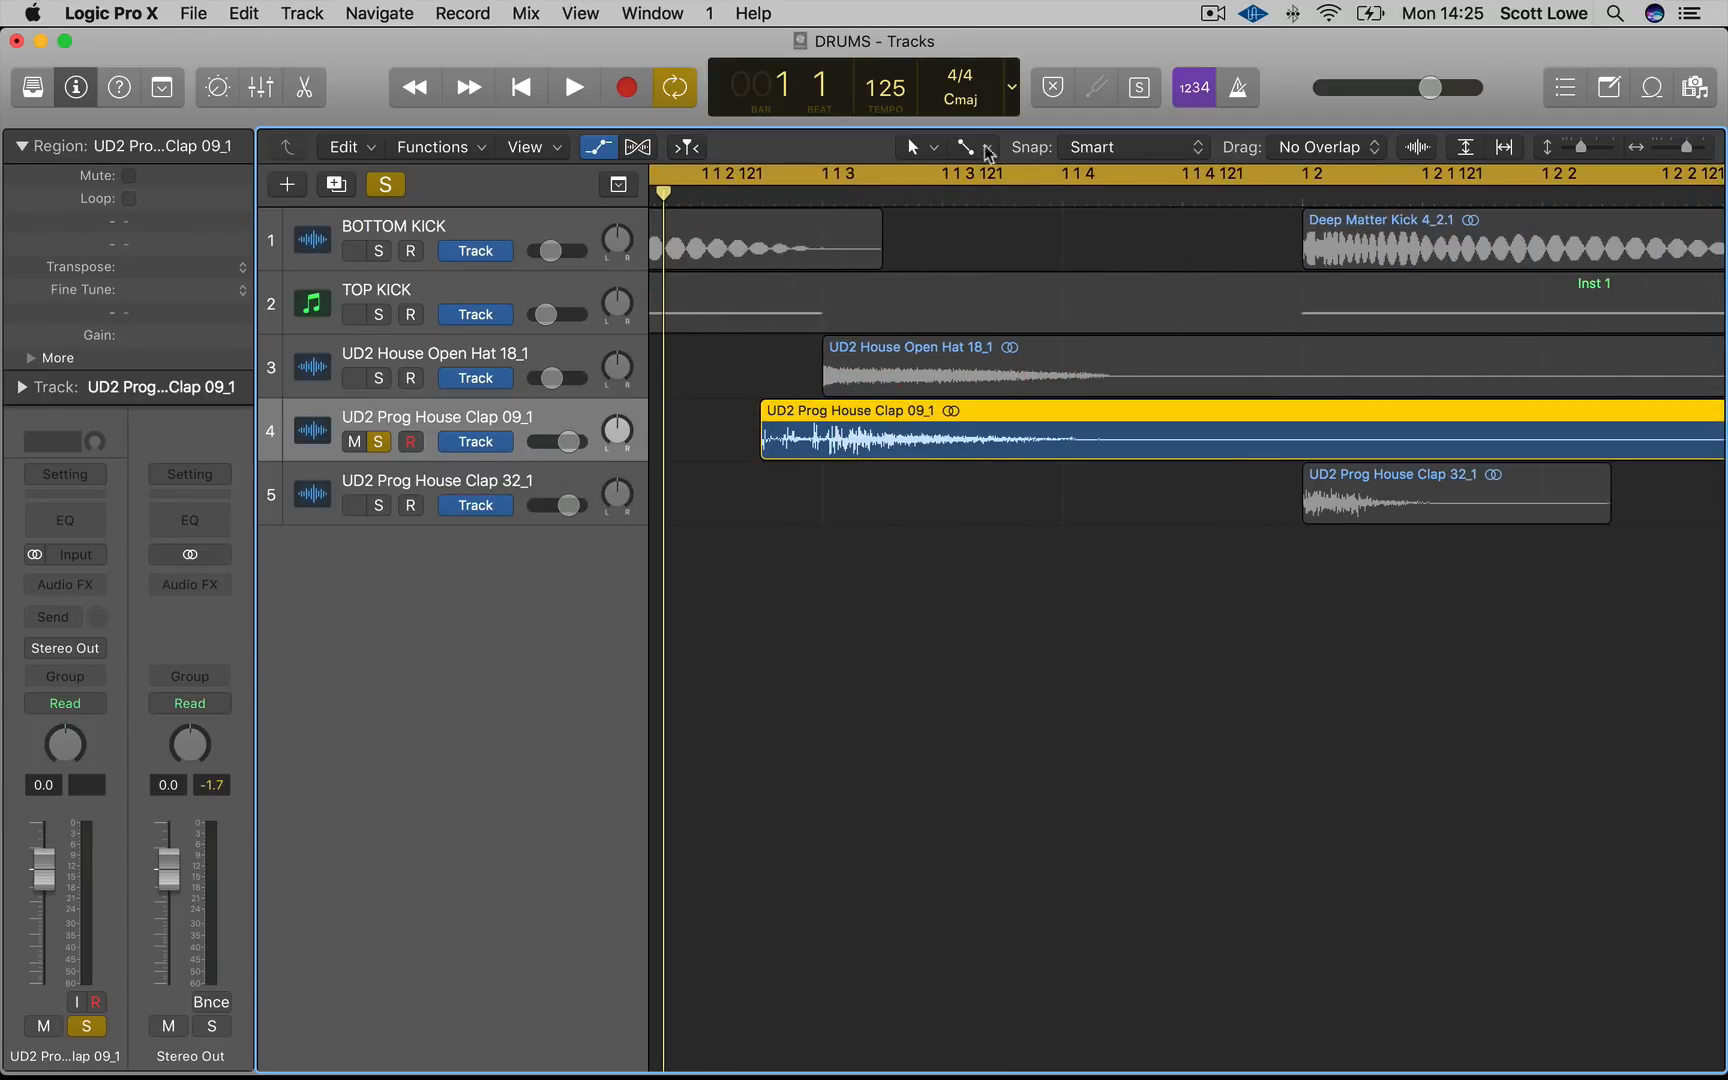
click(966, 148)
click(1032, 302)
mouse_move(836, 460)
mouse_down()
mouse_move(868, 467)
mouse_move(758, 430)
mouse_move(846, 441)
mouse_up()
click(878, 498)
Trim the end of the clap 09 region and copy it repeatedly along the track
key(super+Left)
key(super+Left)
key(super+Left)
key(super+Left)
key(super+Left)
key(super+Left)
key(super+Left)
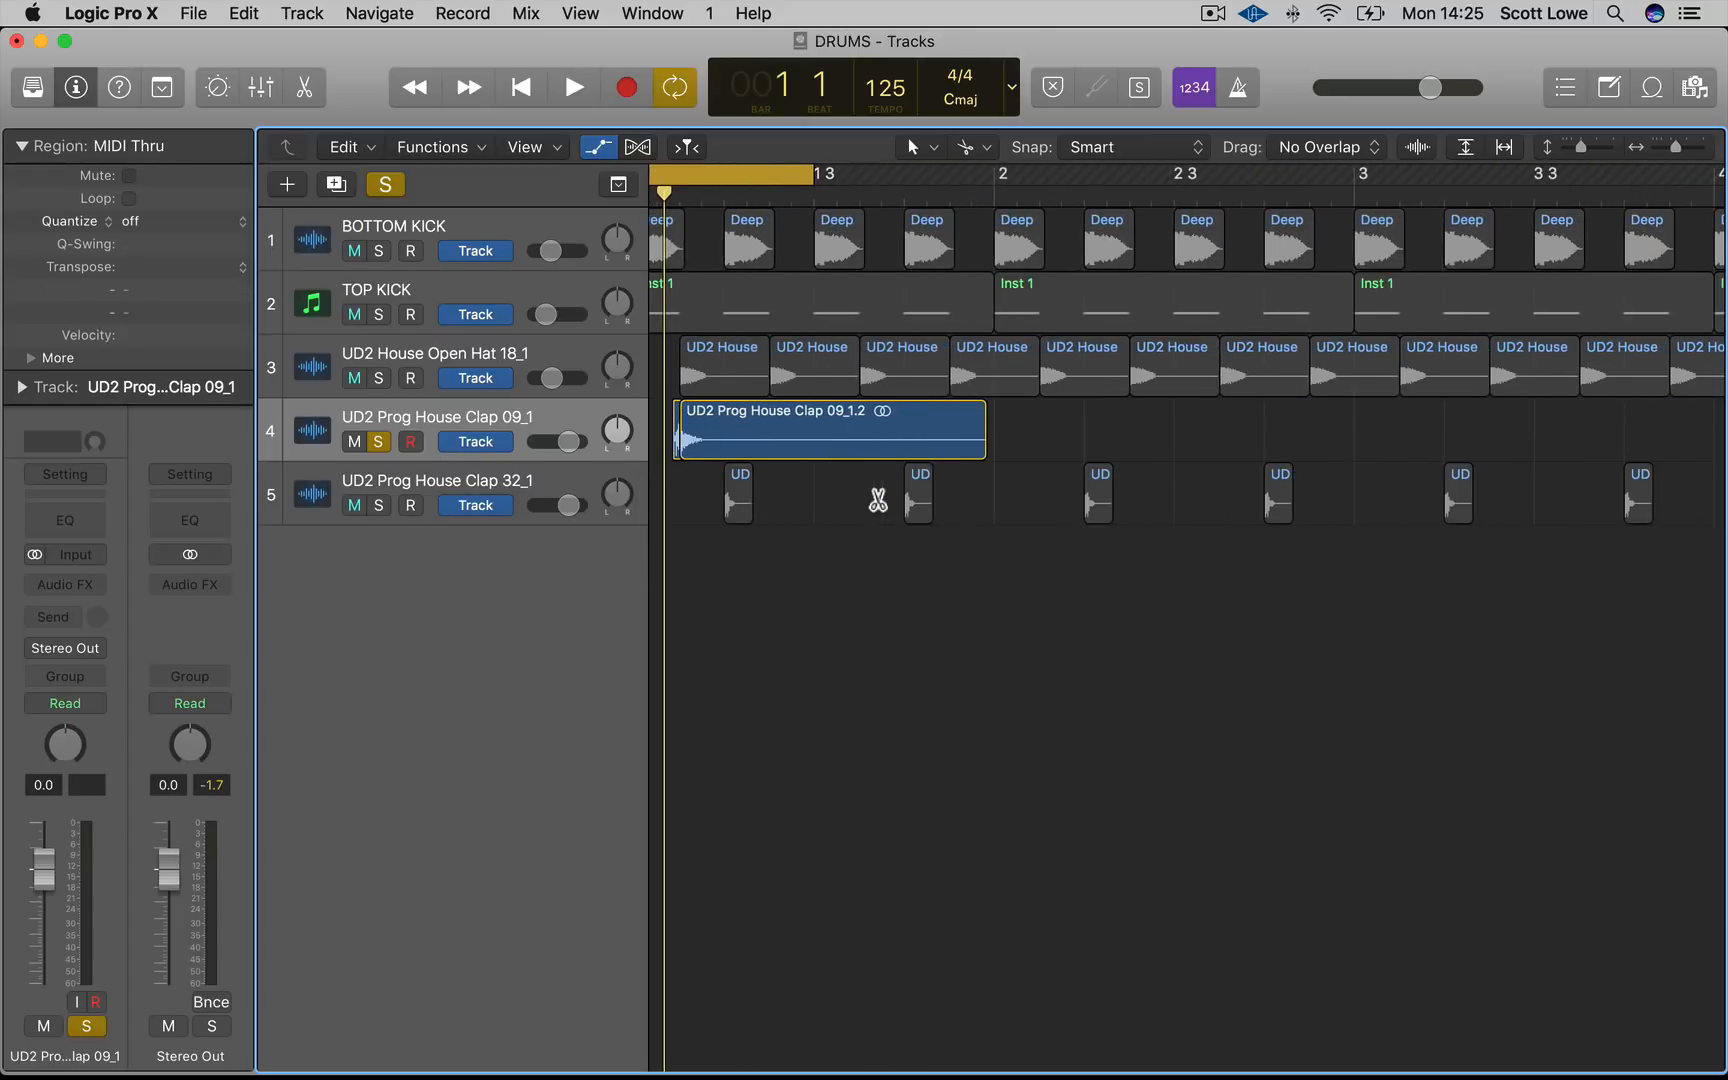
drag(1015, 450, 971, 418)
drag(1454, 445, 627, 446)
drag(741, 420, 1154, 425)
drag(907, 438, 1503, 428)
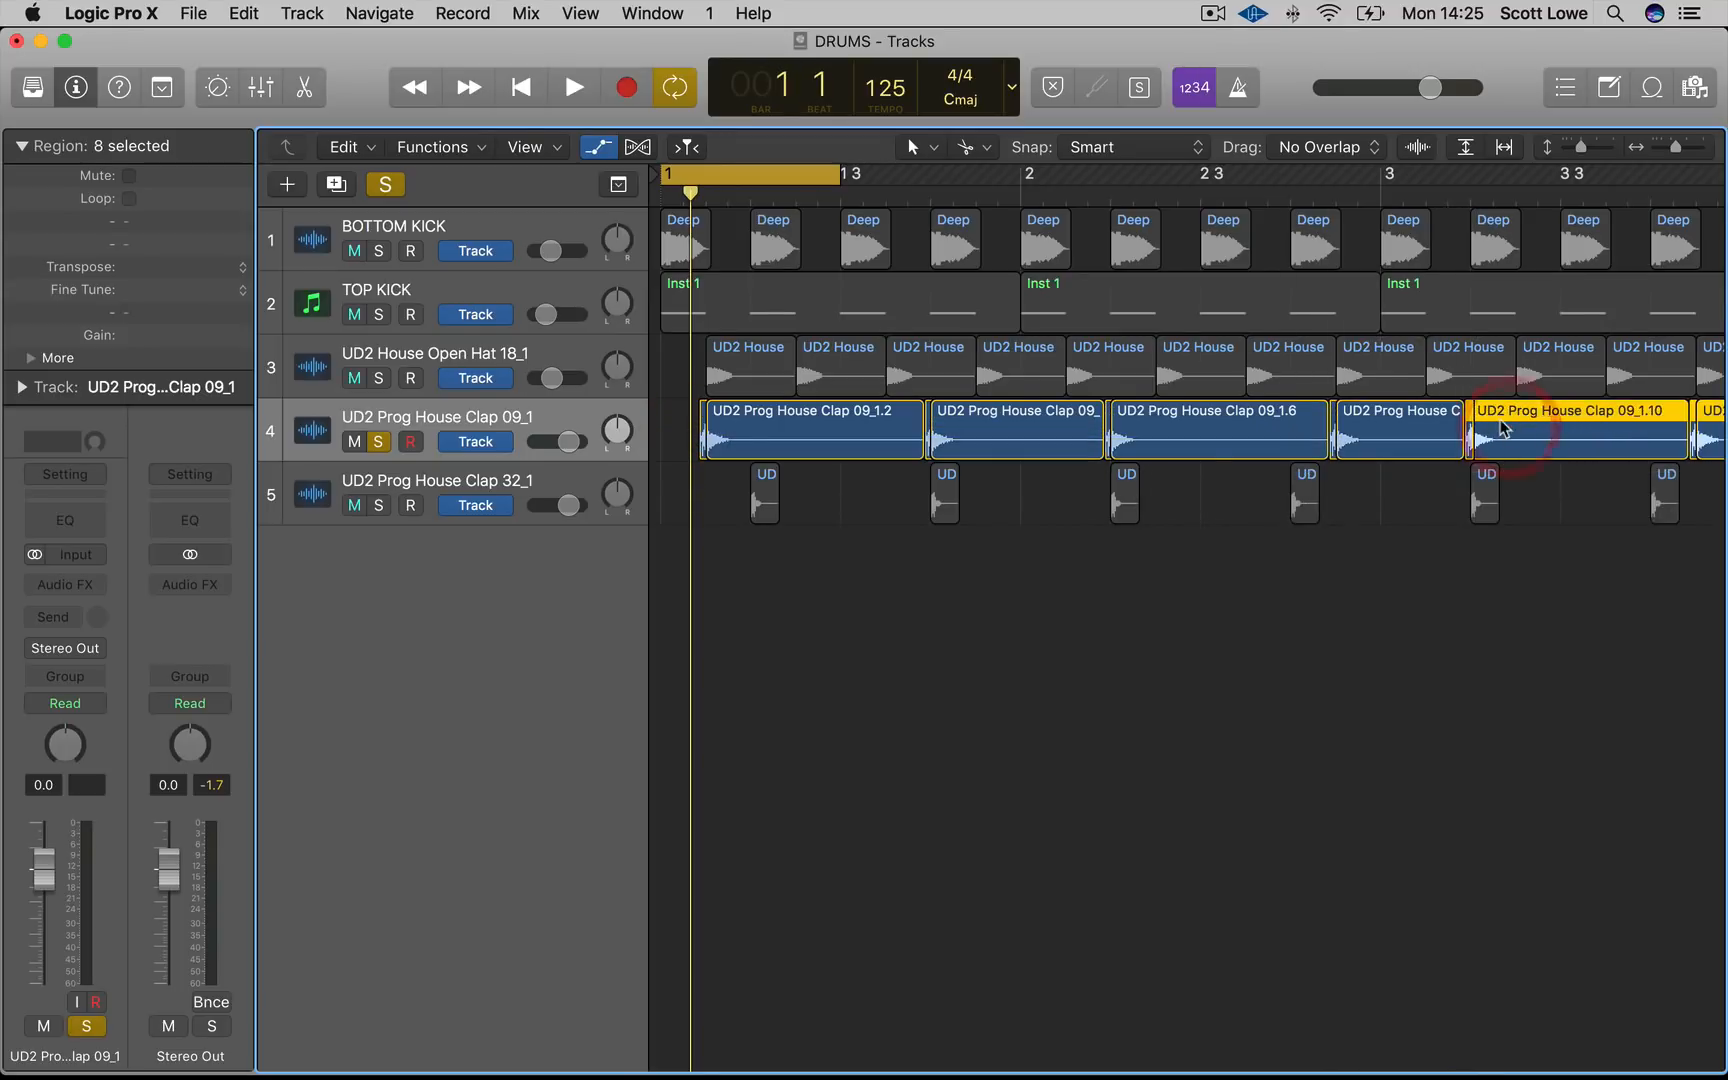
Select and delete the extra clap 09 regions beyond bar 2
key(super+Left)
key(super+Left)
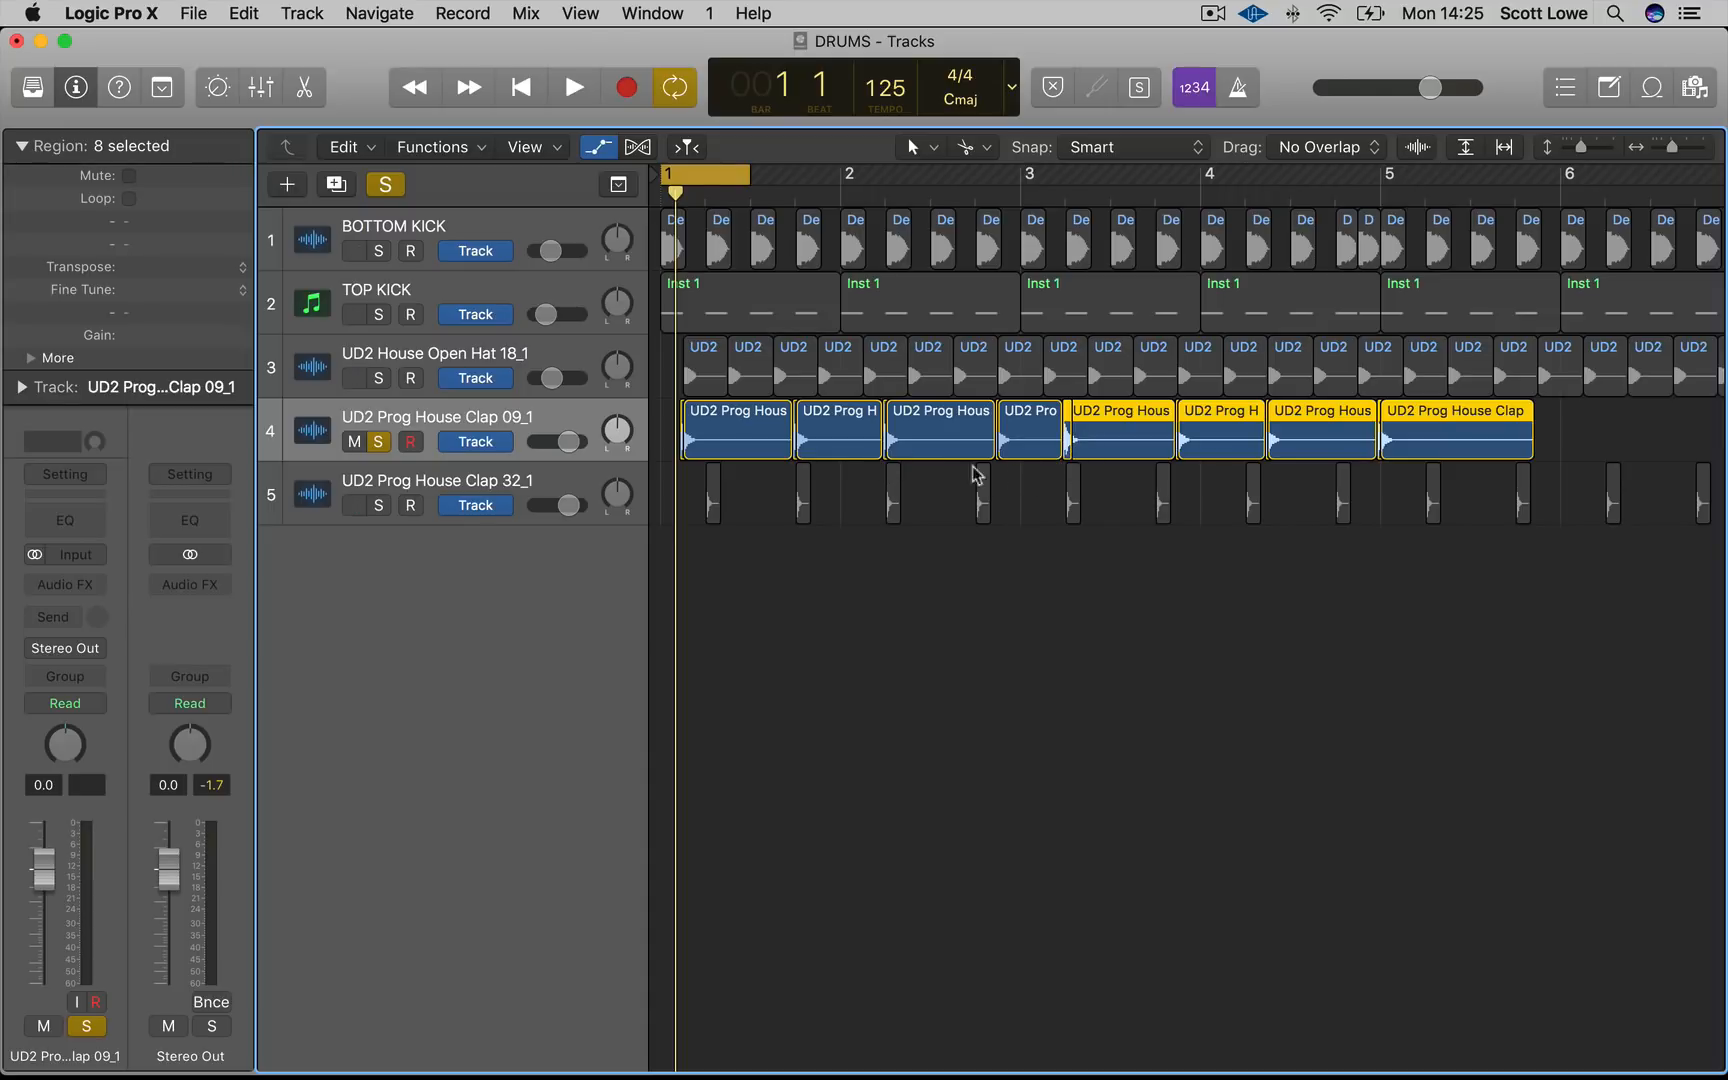
drag(1029, 477, 1004, 431)
drag(1579, 421, 1062, 430)
key(Delete)
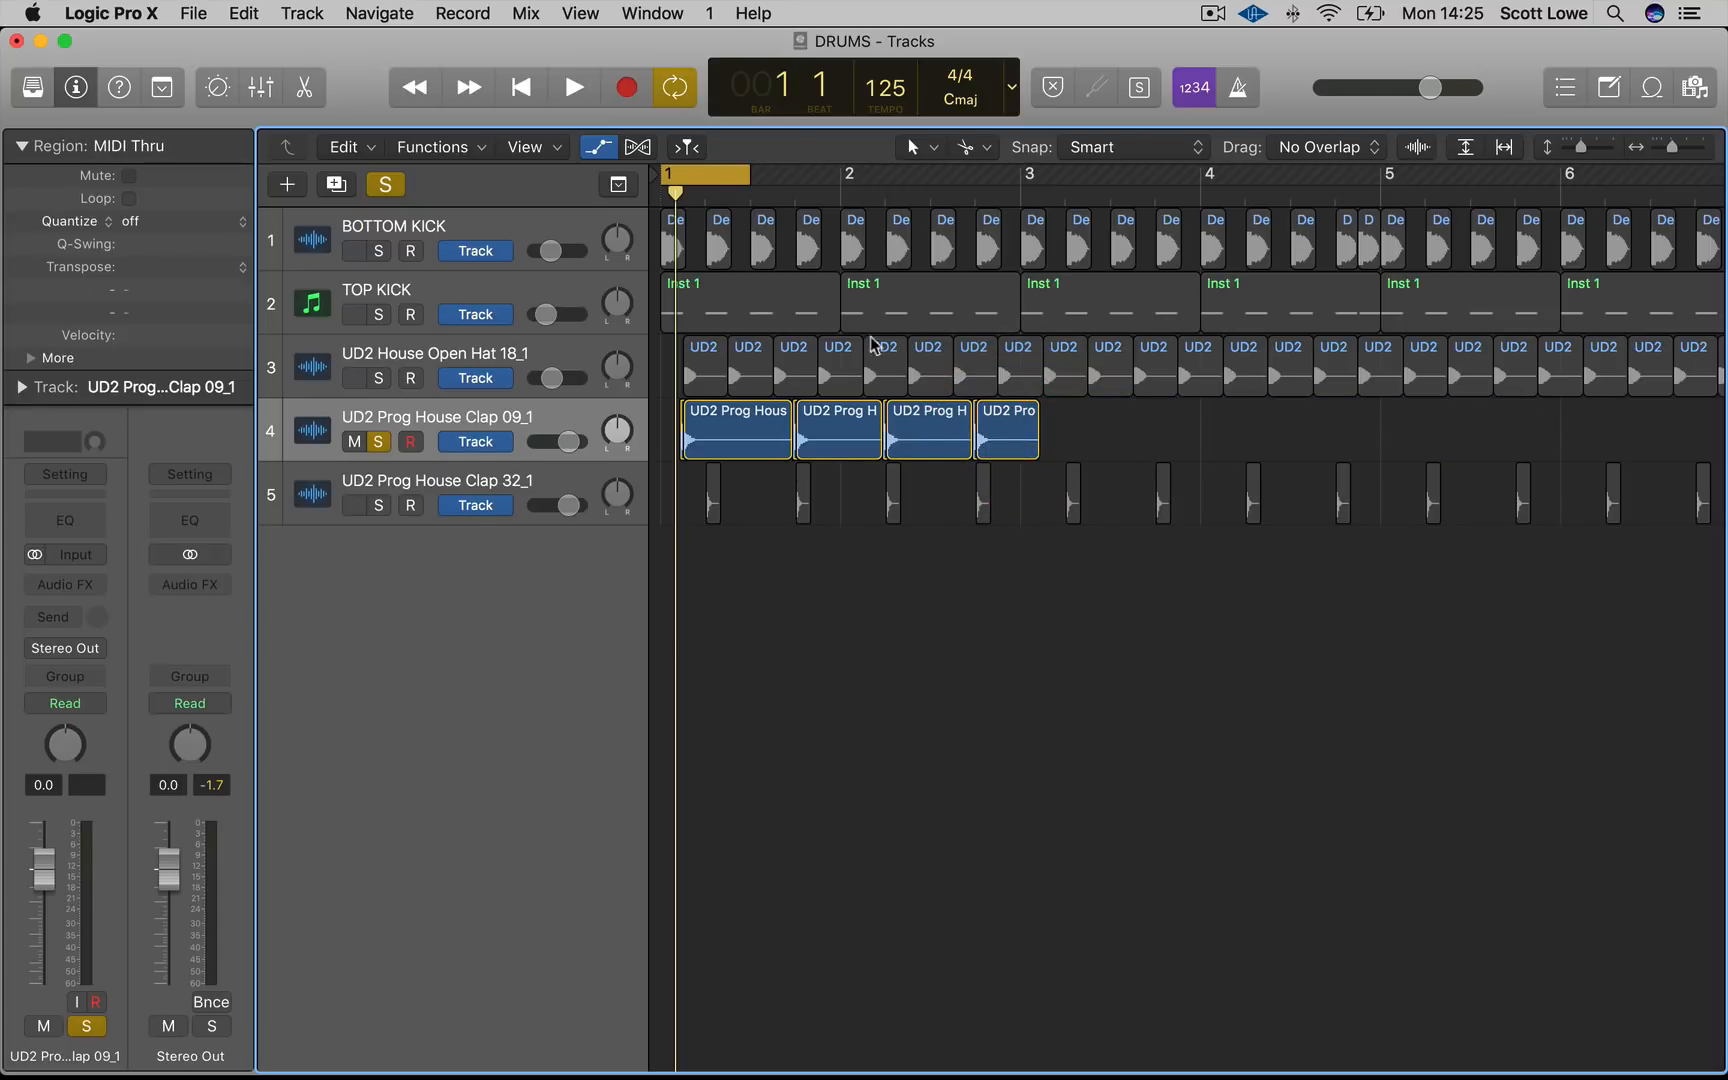
Realign the first clap 09 region and copy the clap 09 pattern into bars 3 and 4
click(790, 193)
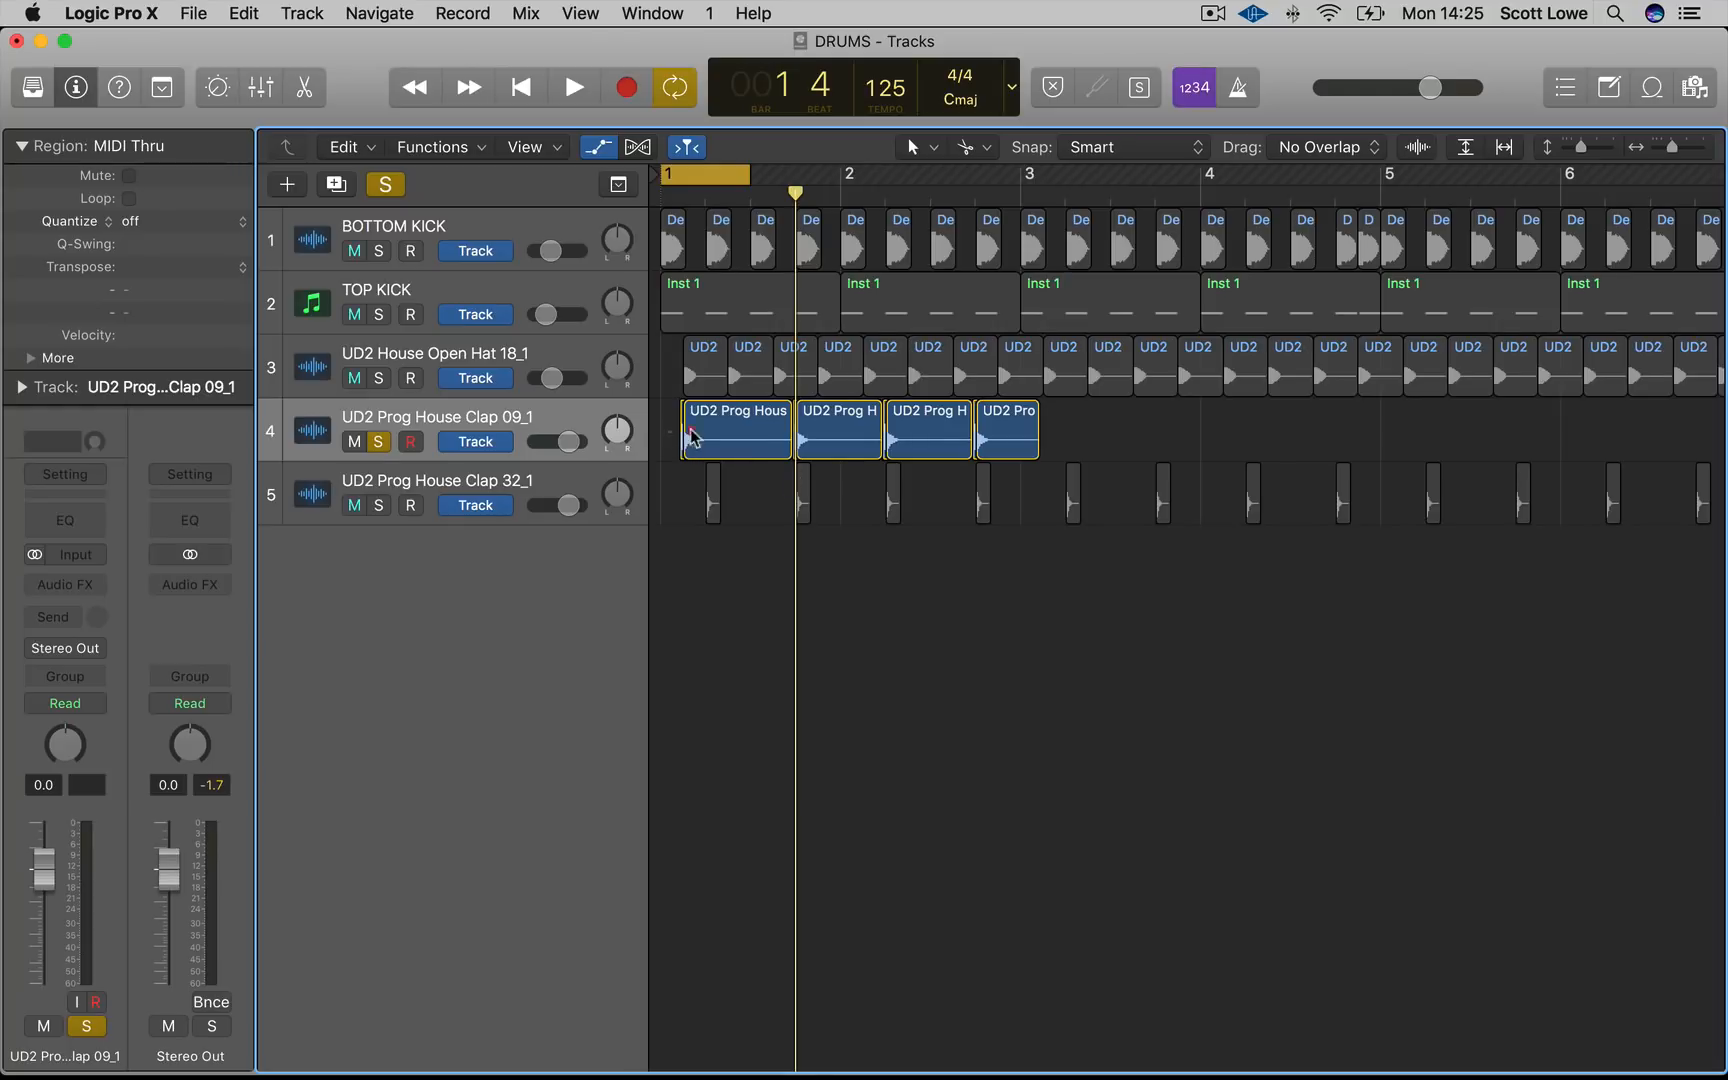
drag(781, 443, 708, 440)
mouse_move(1070, 432)
mouse_down()
mouse_move(675, 436)
mouse_move(1098, 424)
mouse_up()
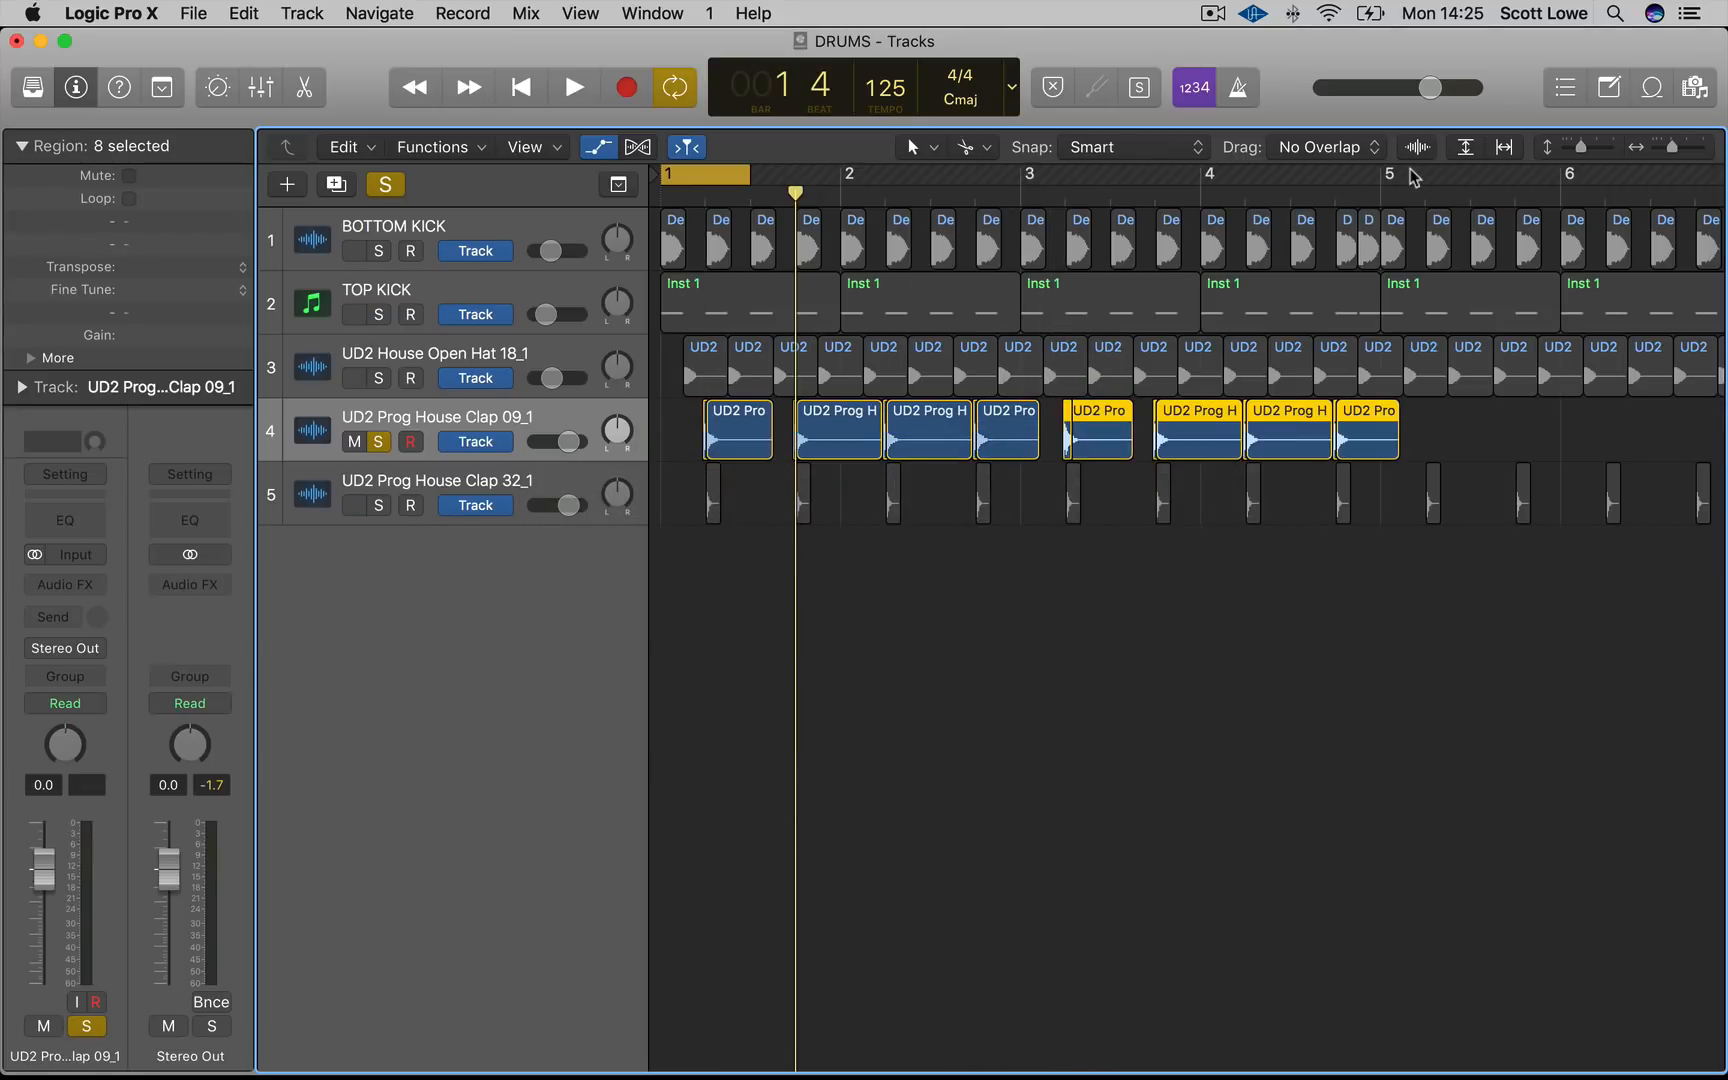
Extend the cycle to cover bars 1 through 4 and audition the pattern
drag(1385, 176, 614, 240)
key(space)
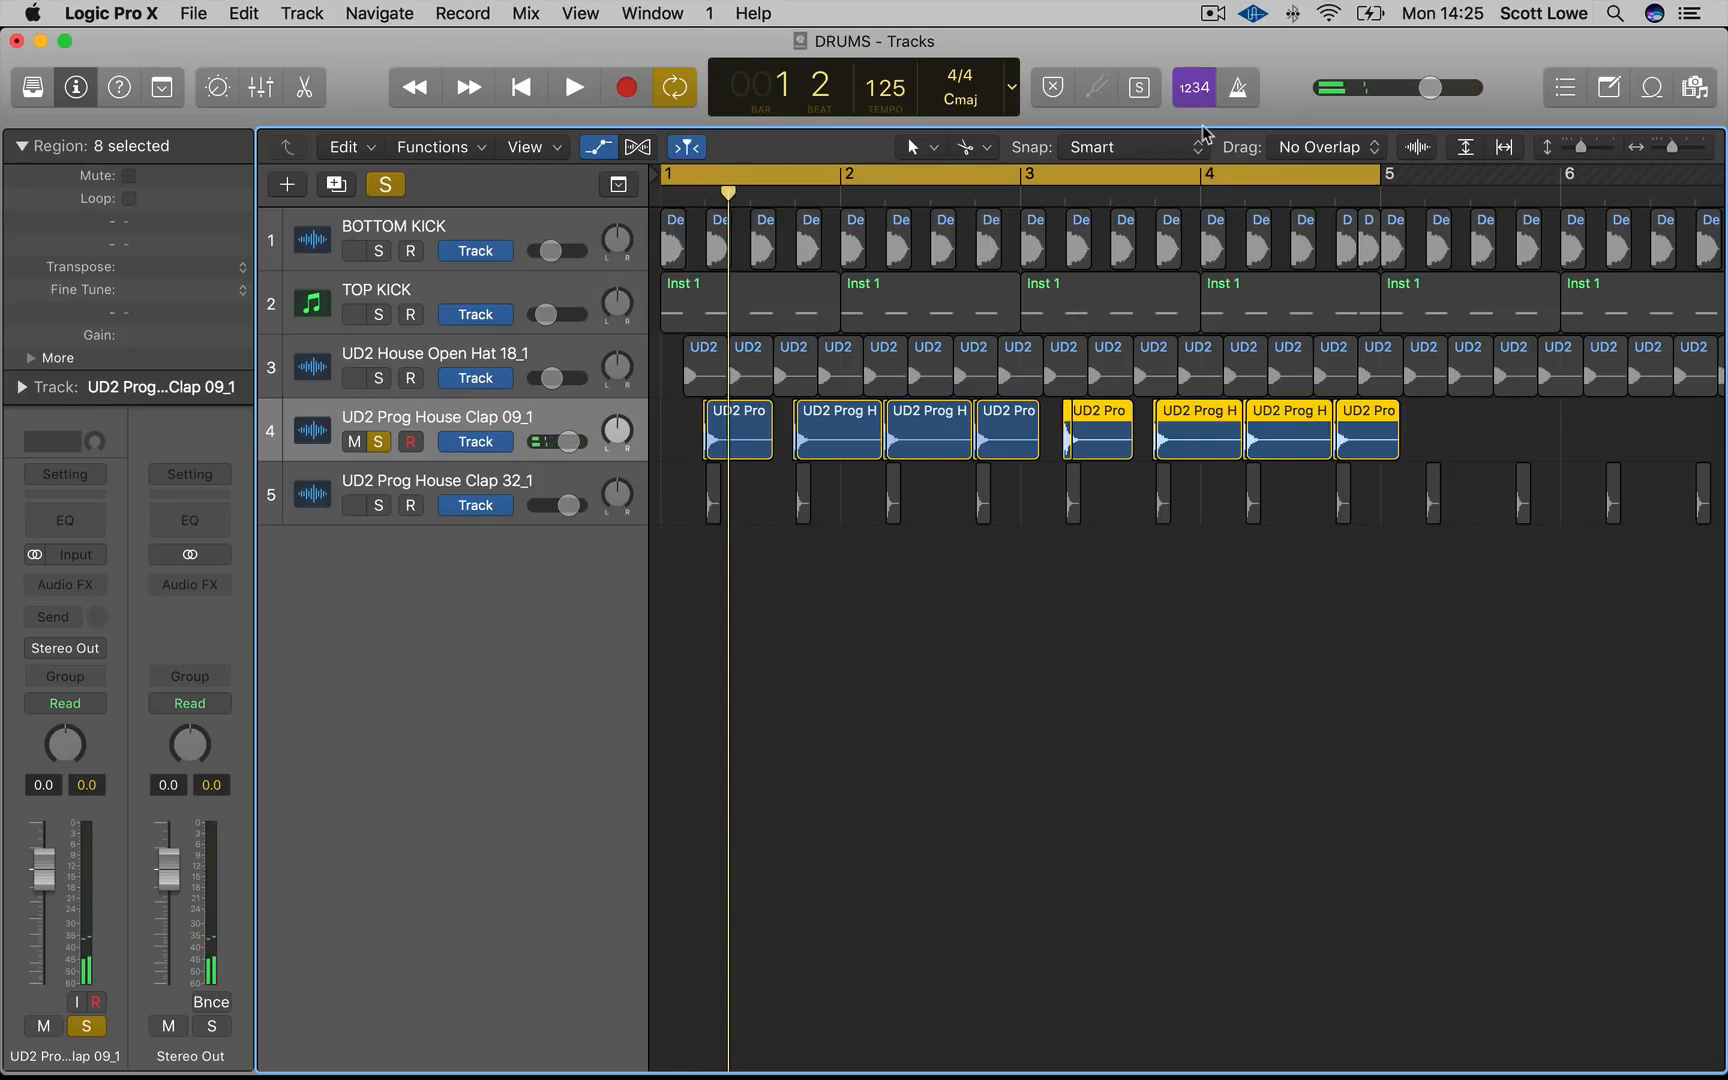
key(space)
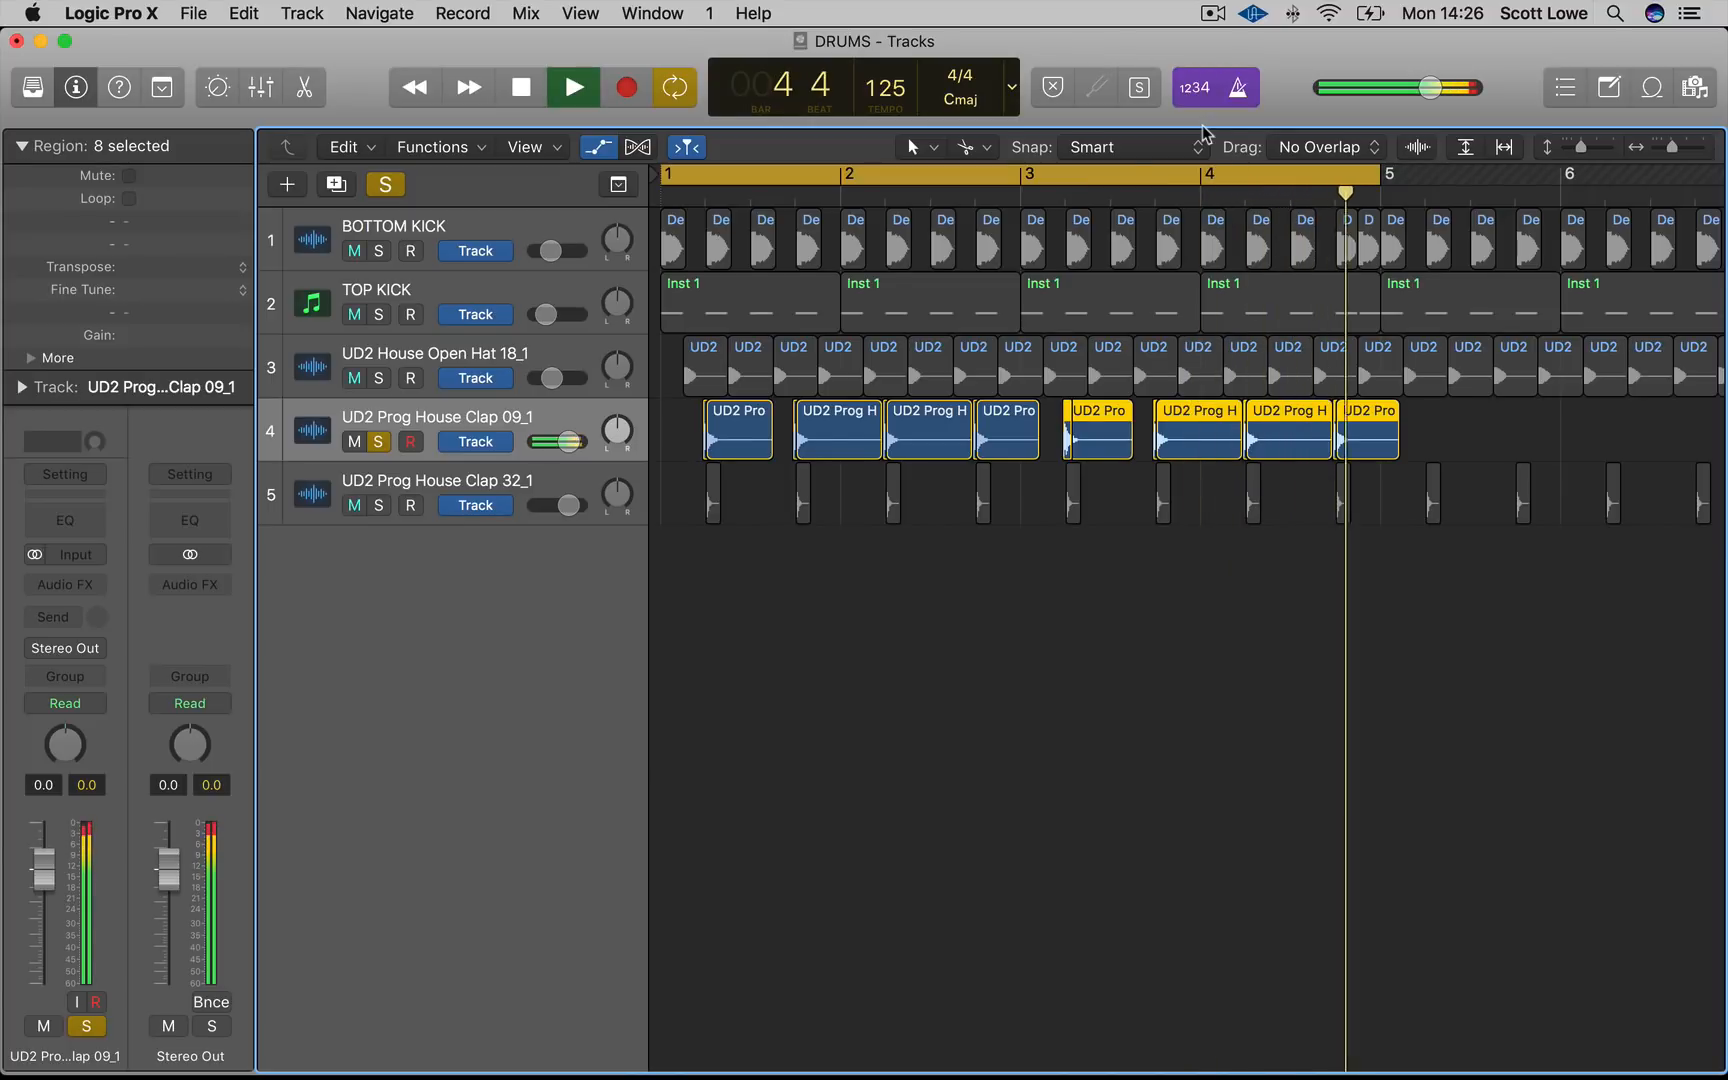
key(space)
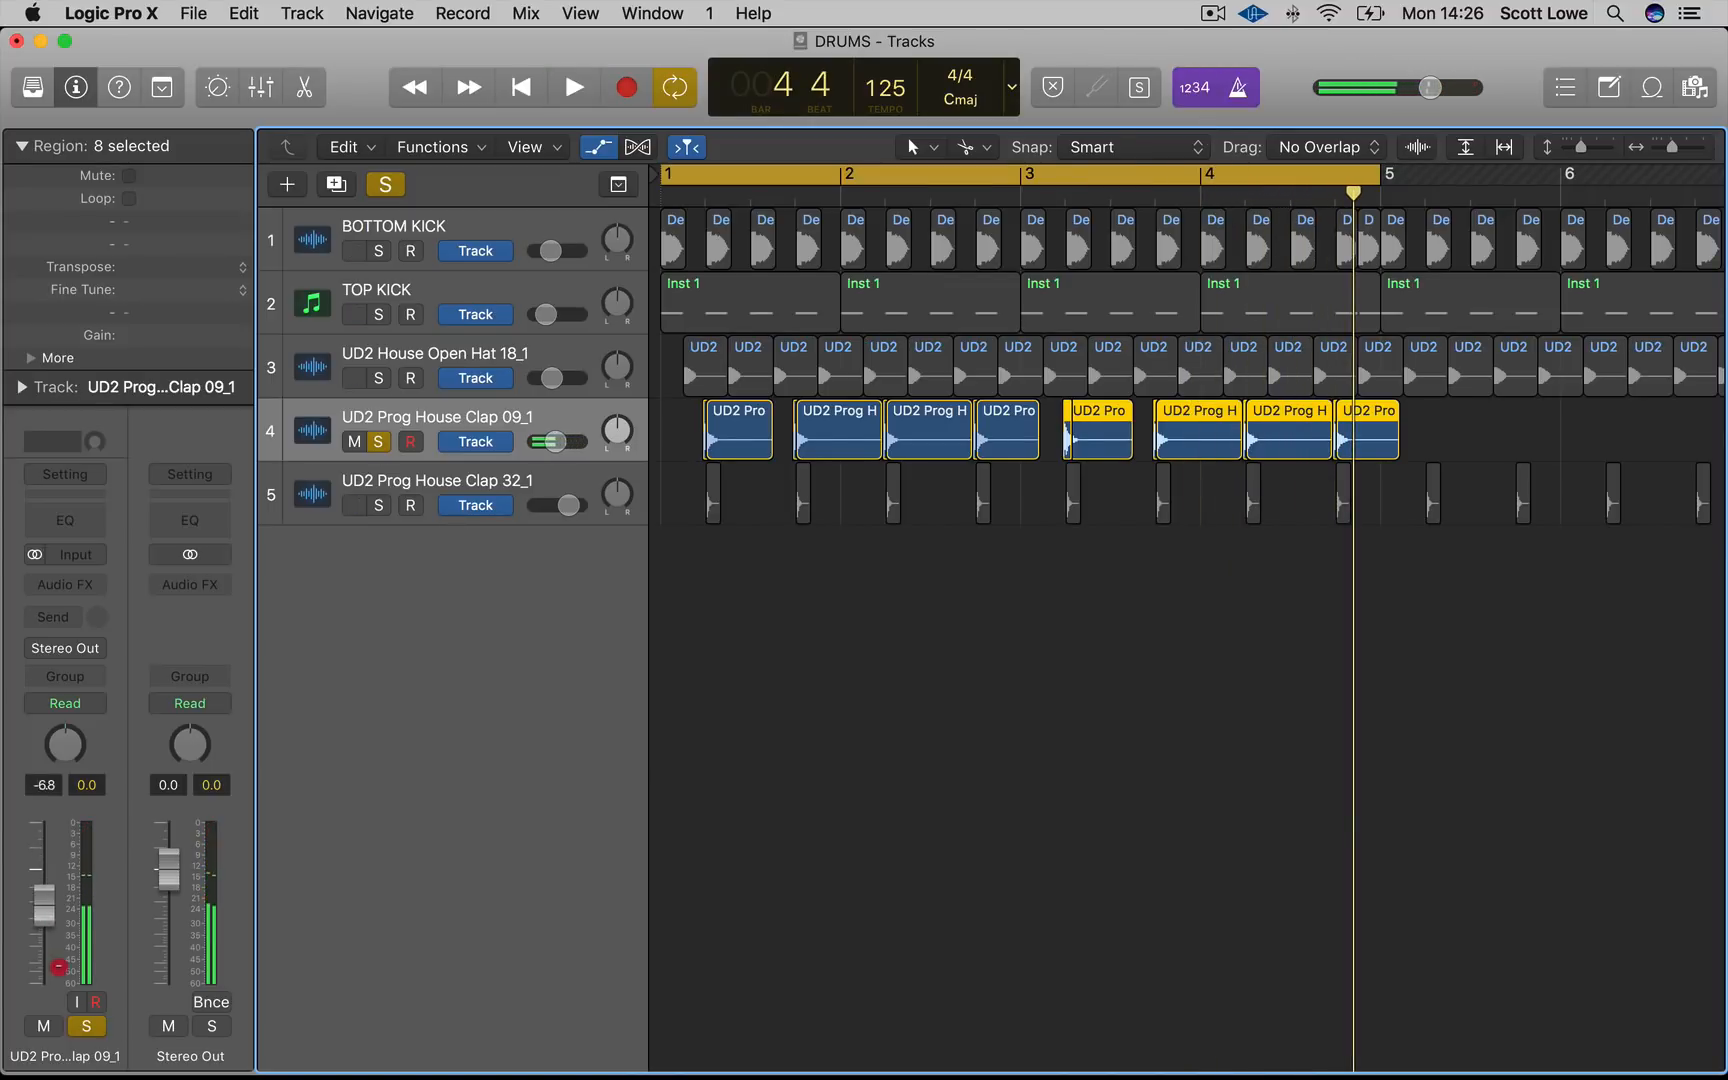
key(space)
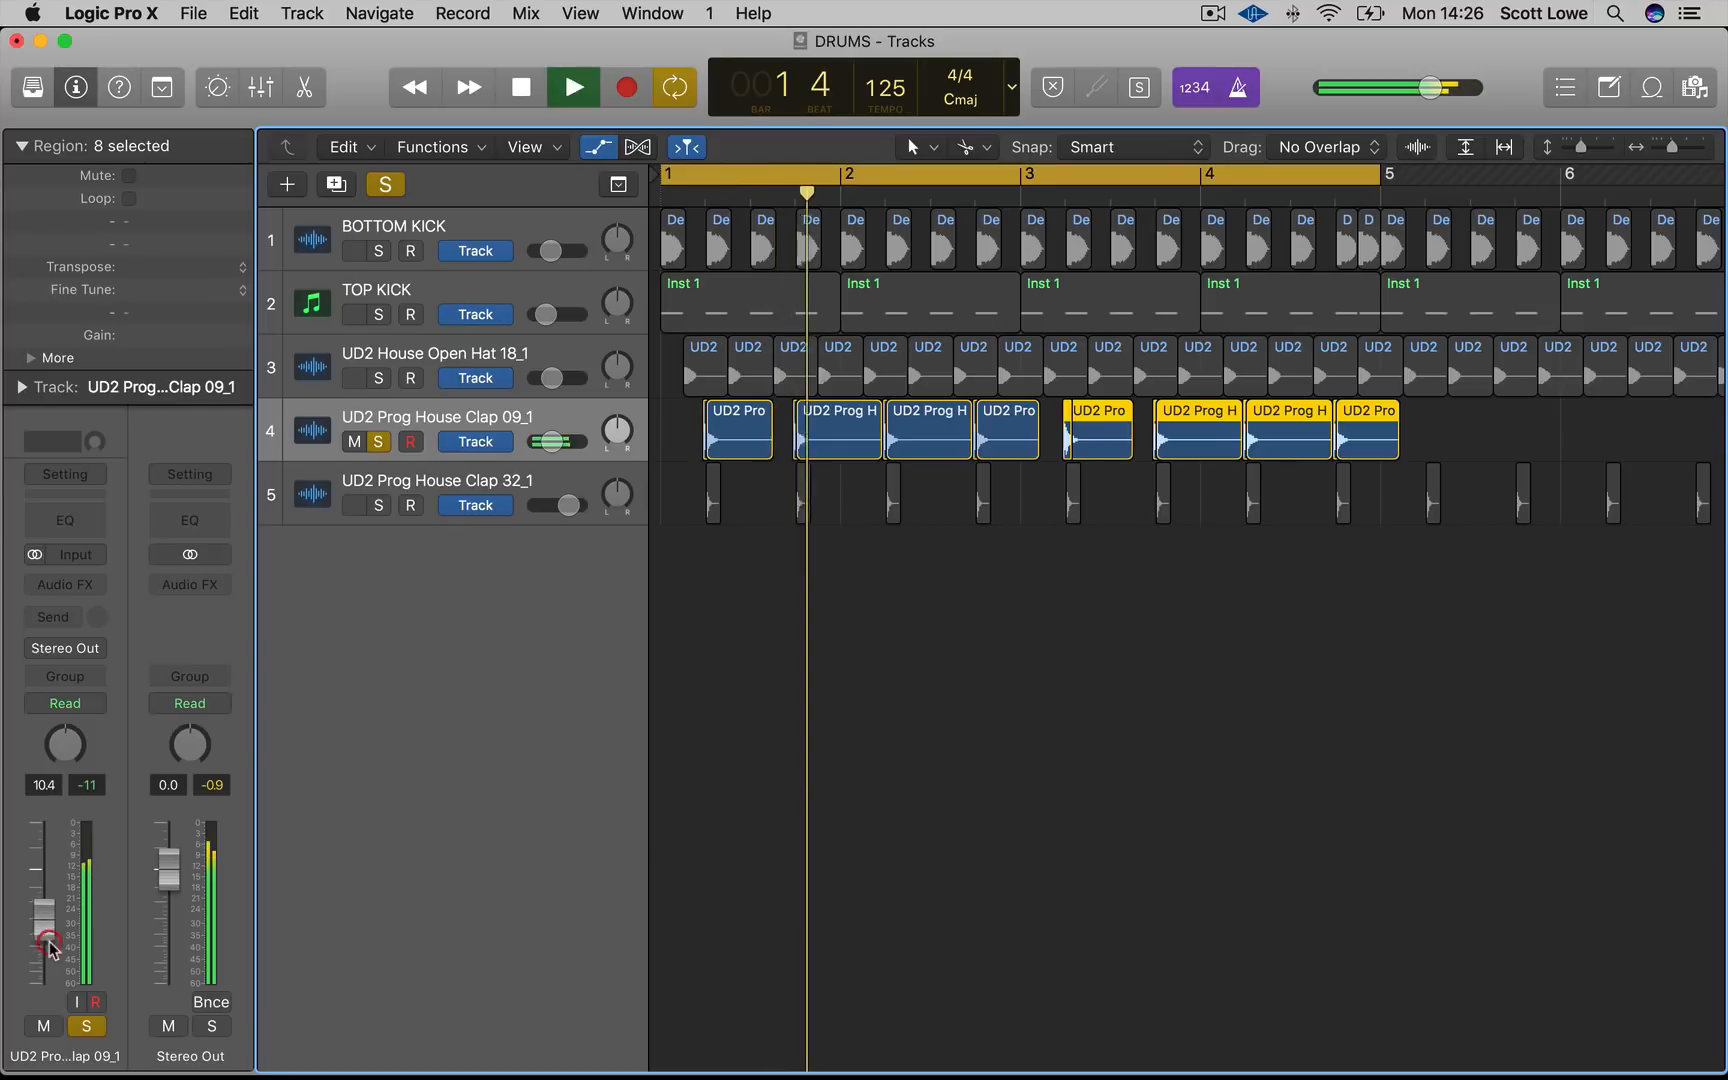
key(space)
Solo the UD2 Prog House Clap 32_1 track and lower its fader to about -8.2 dB while playing
click(380, 516)
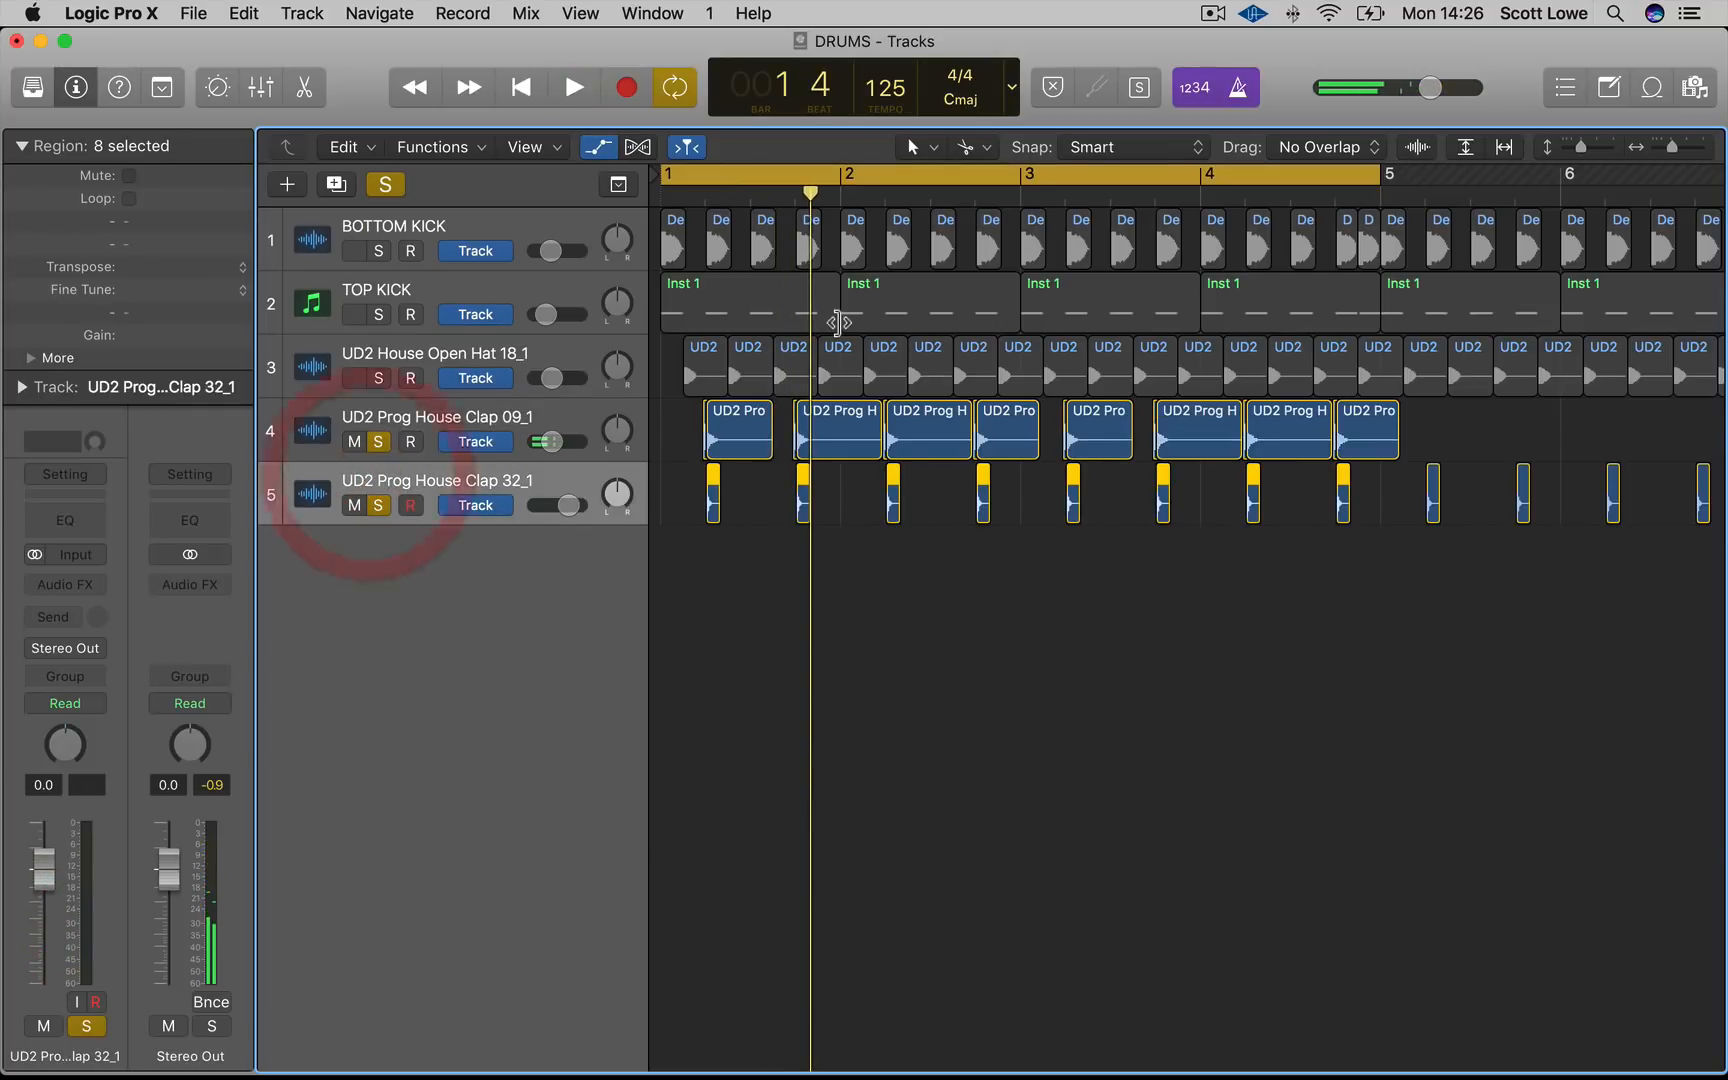
key(space)
drag(55, 932, 53, 972)
key(space)
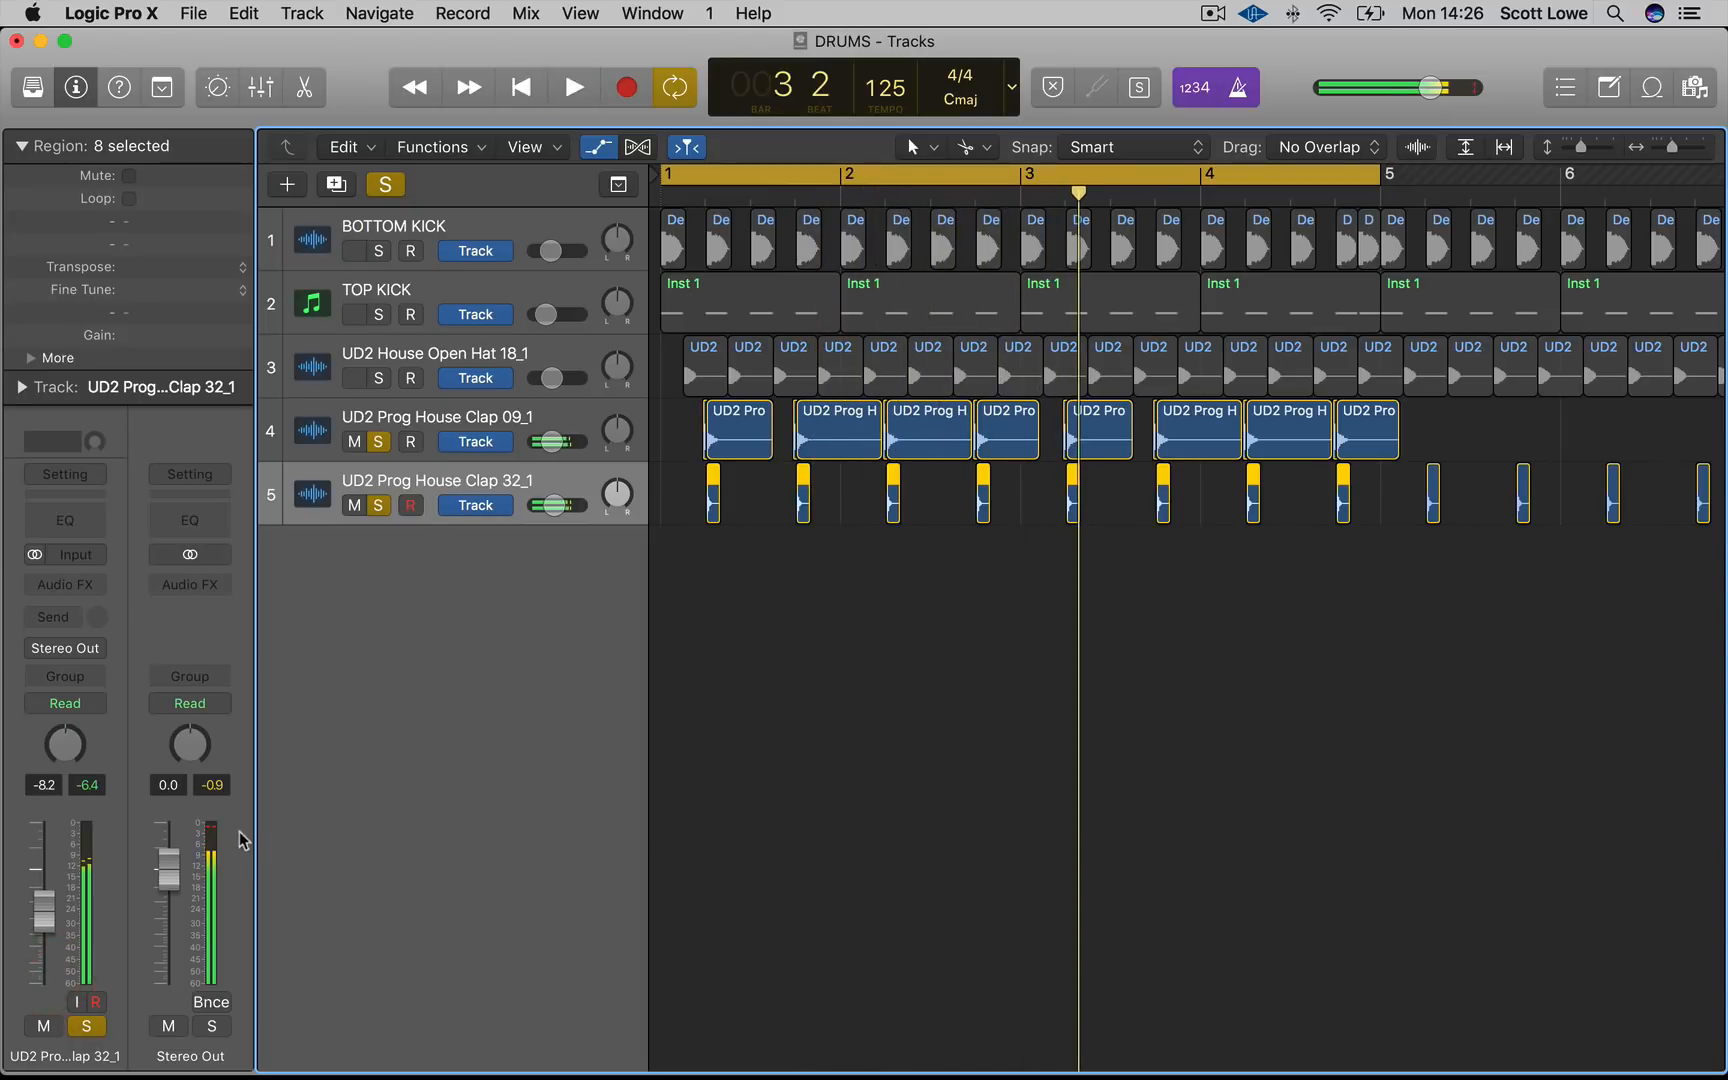
Select both clap tracks and create a Summing Stack from them
click(472, 418)
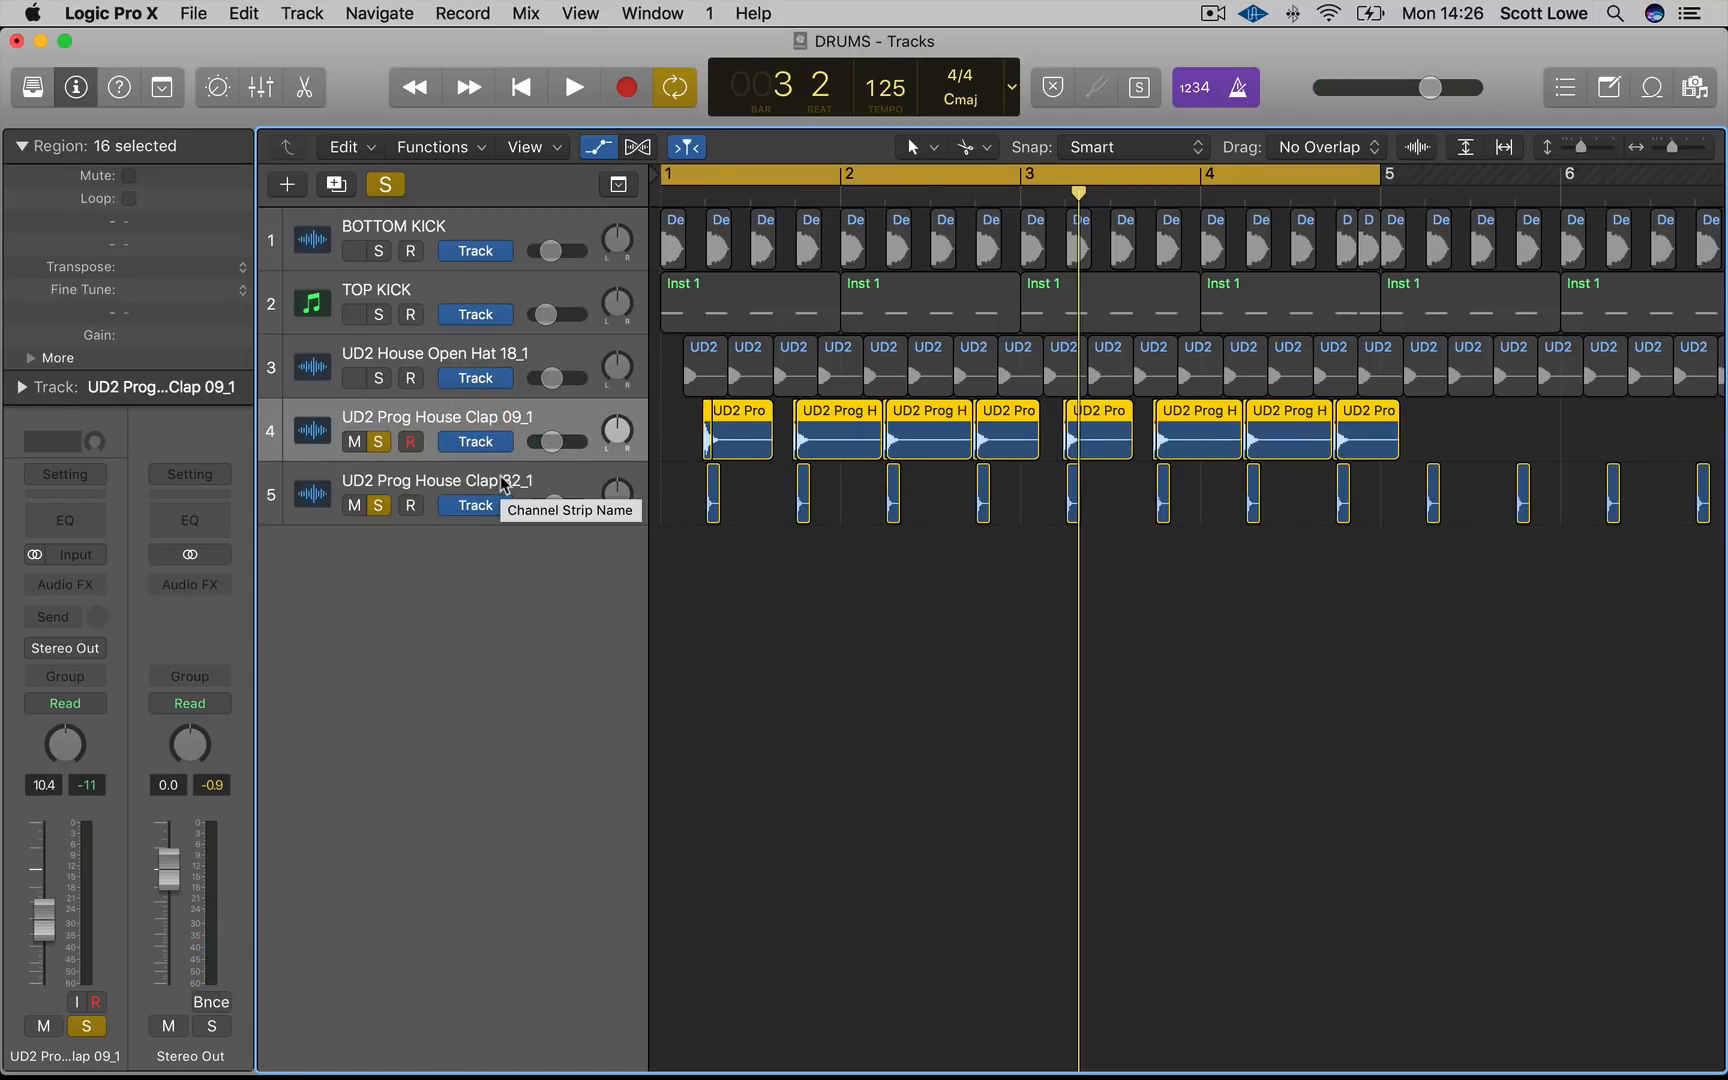
shift+click(515, 480)
right_click(515, 480)
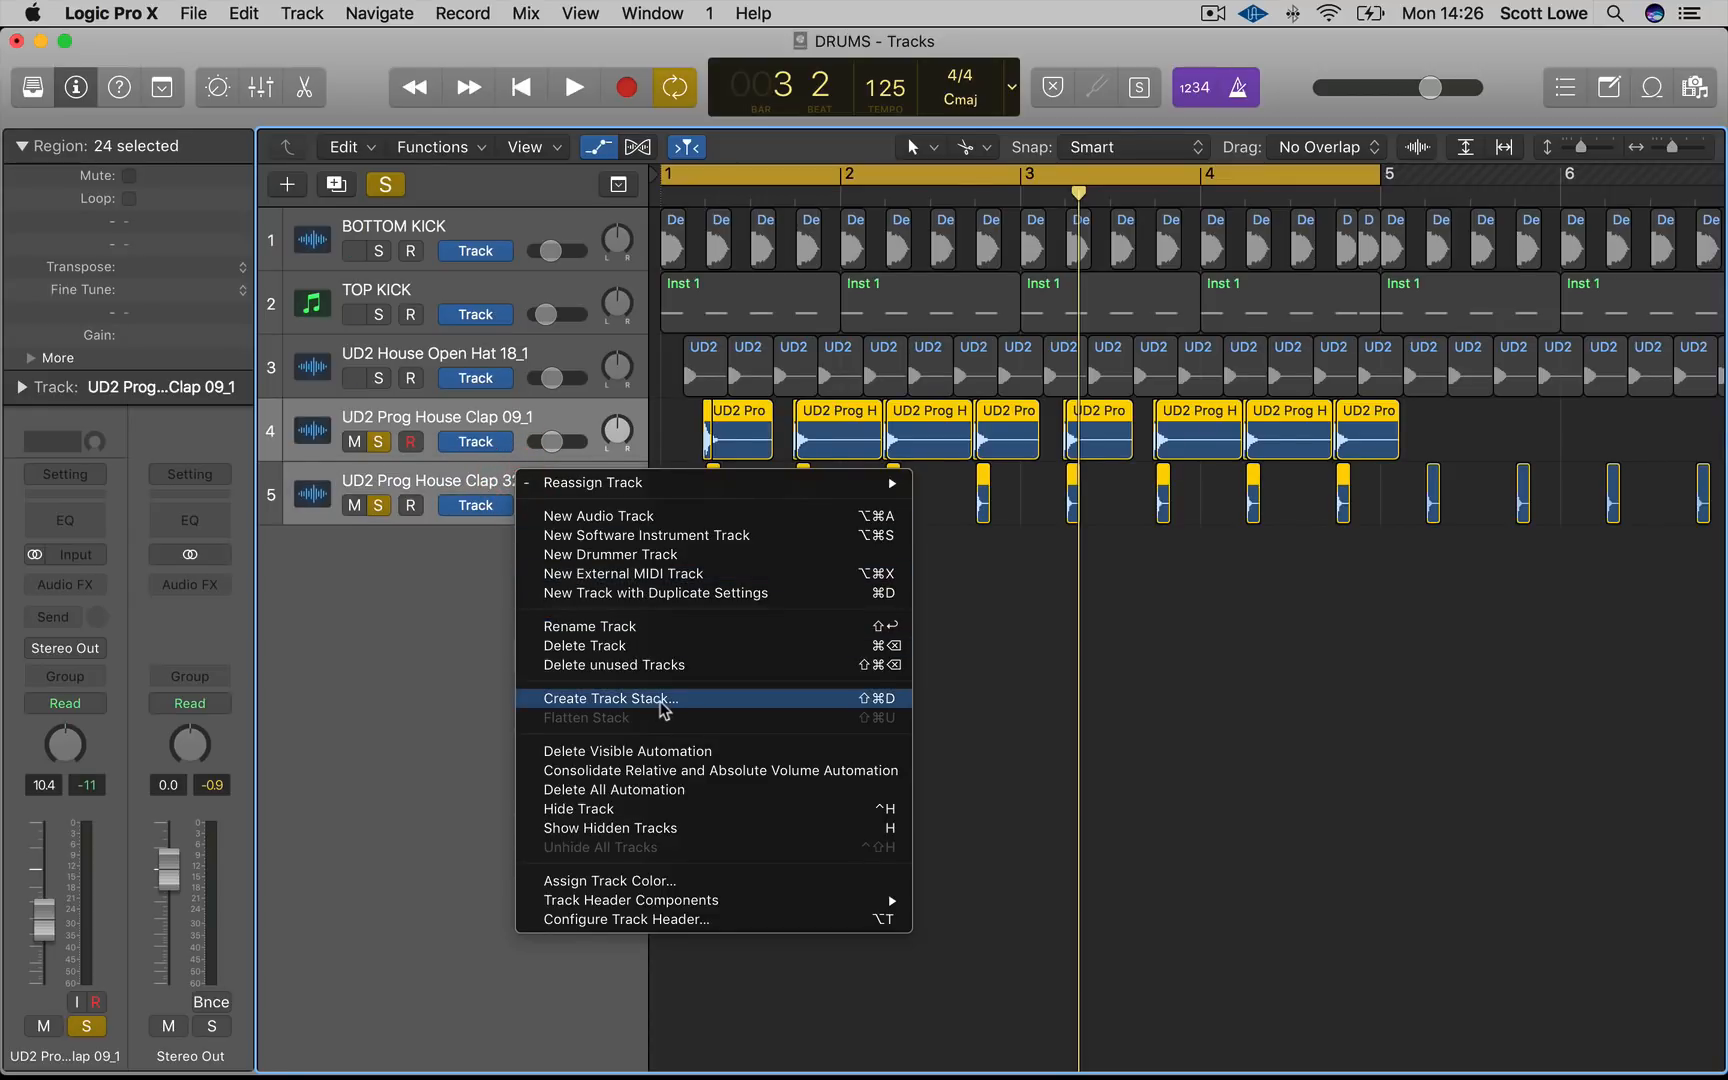
click(660, 698)
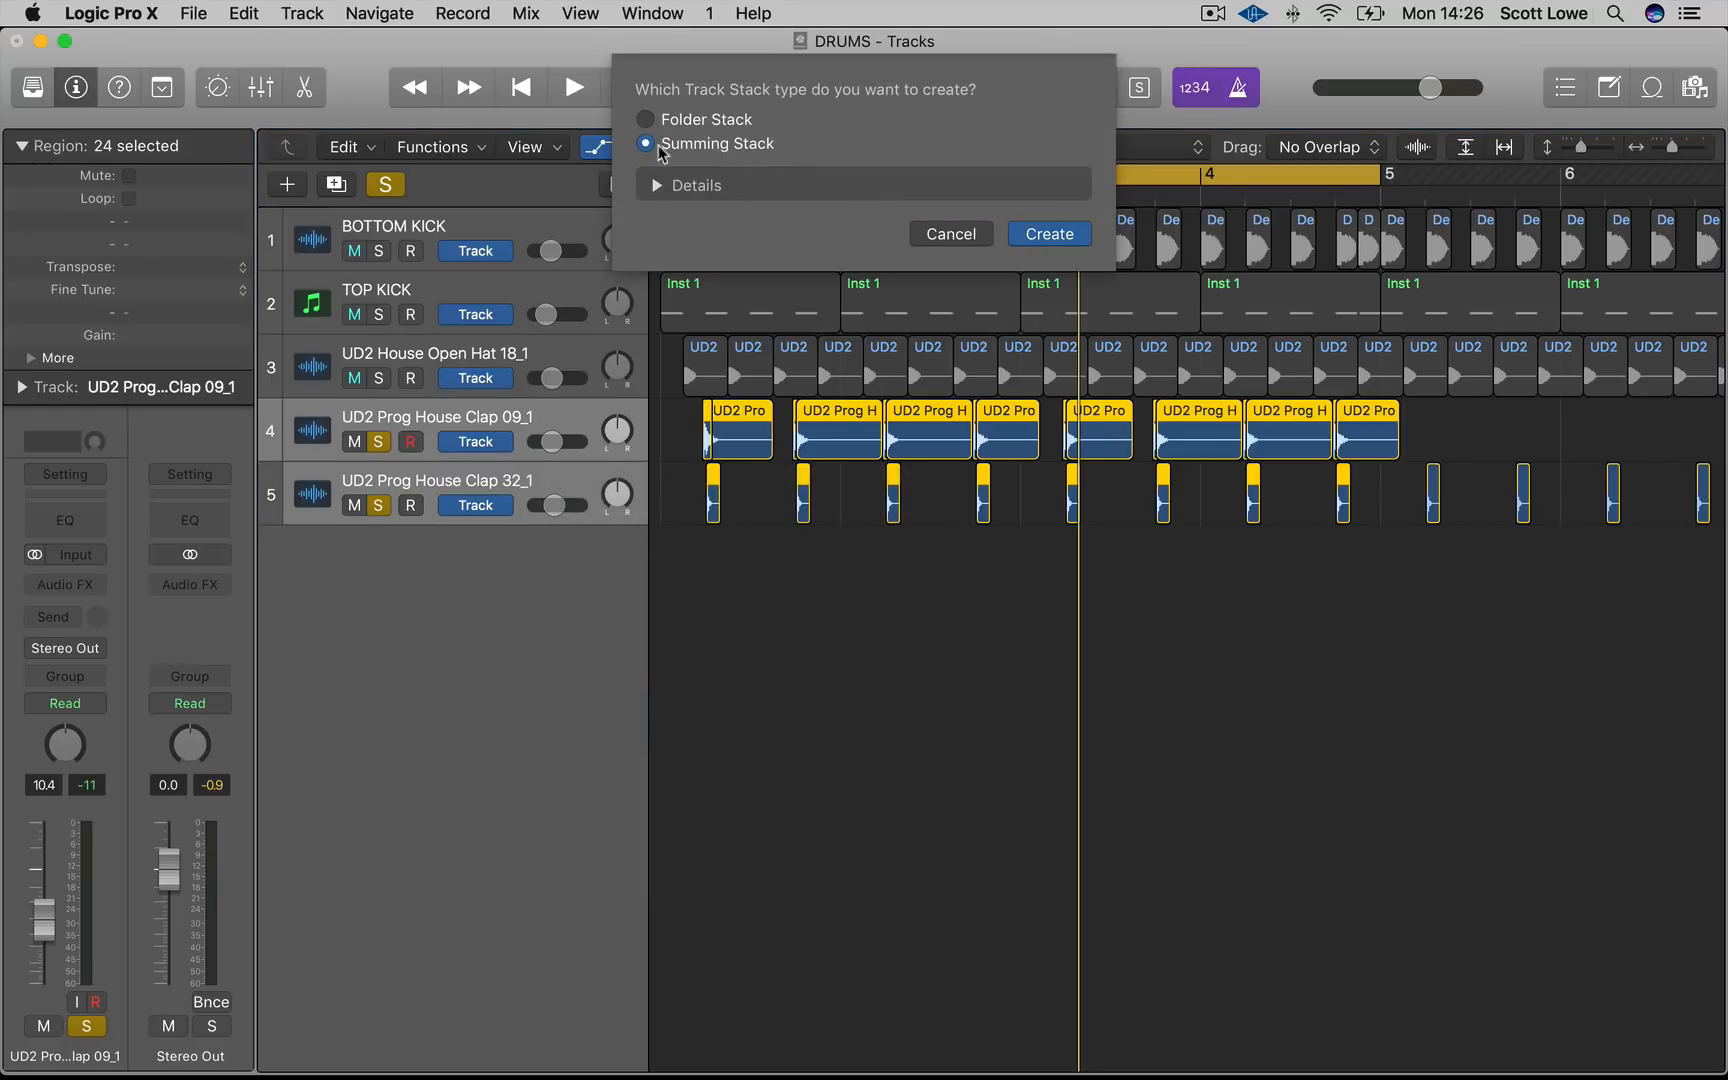
click(1047, 248)
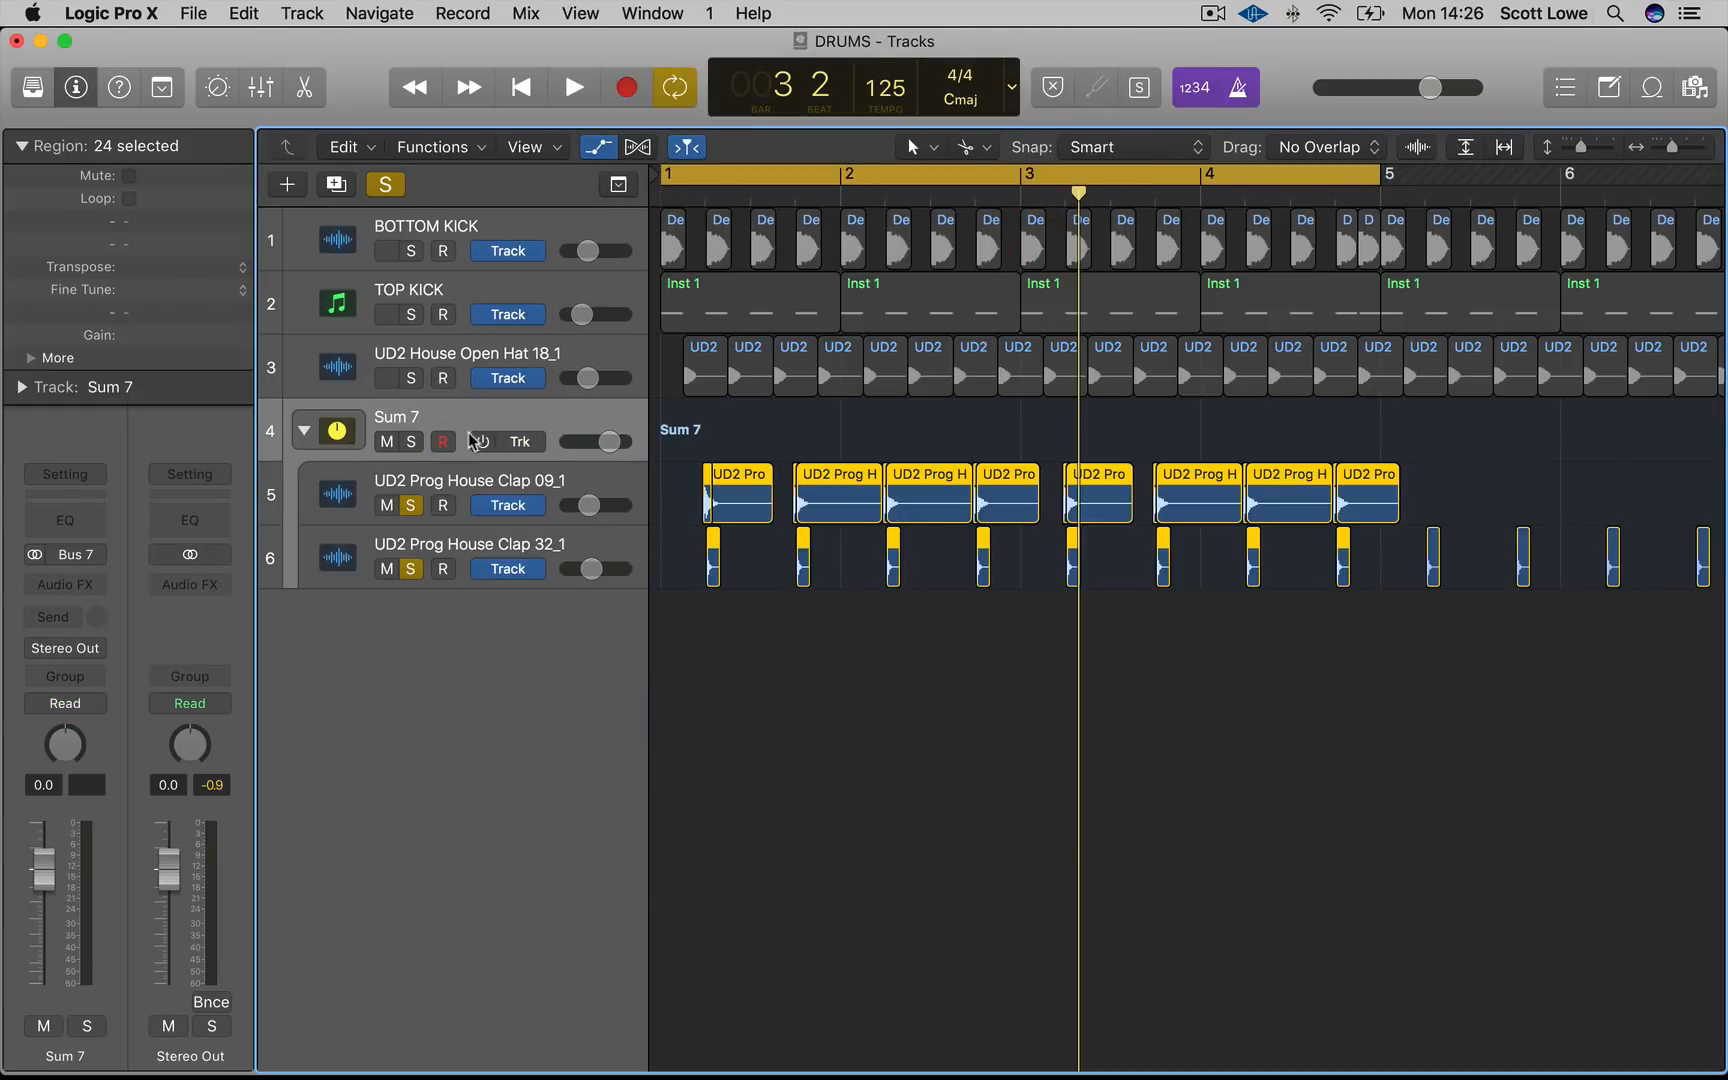
Rename the new summing stack CLAP
double_click(458, 420)
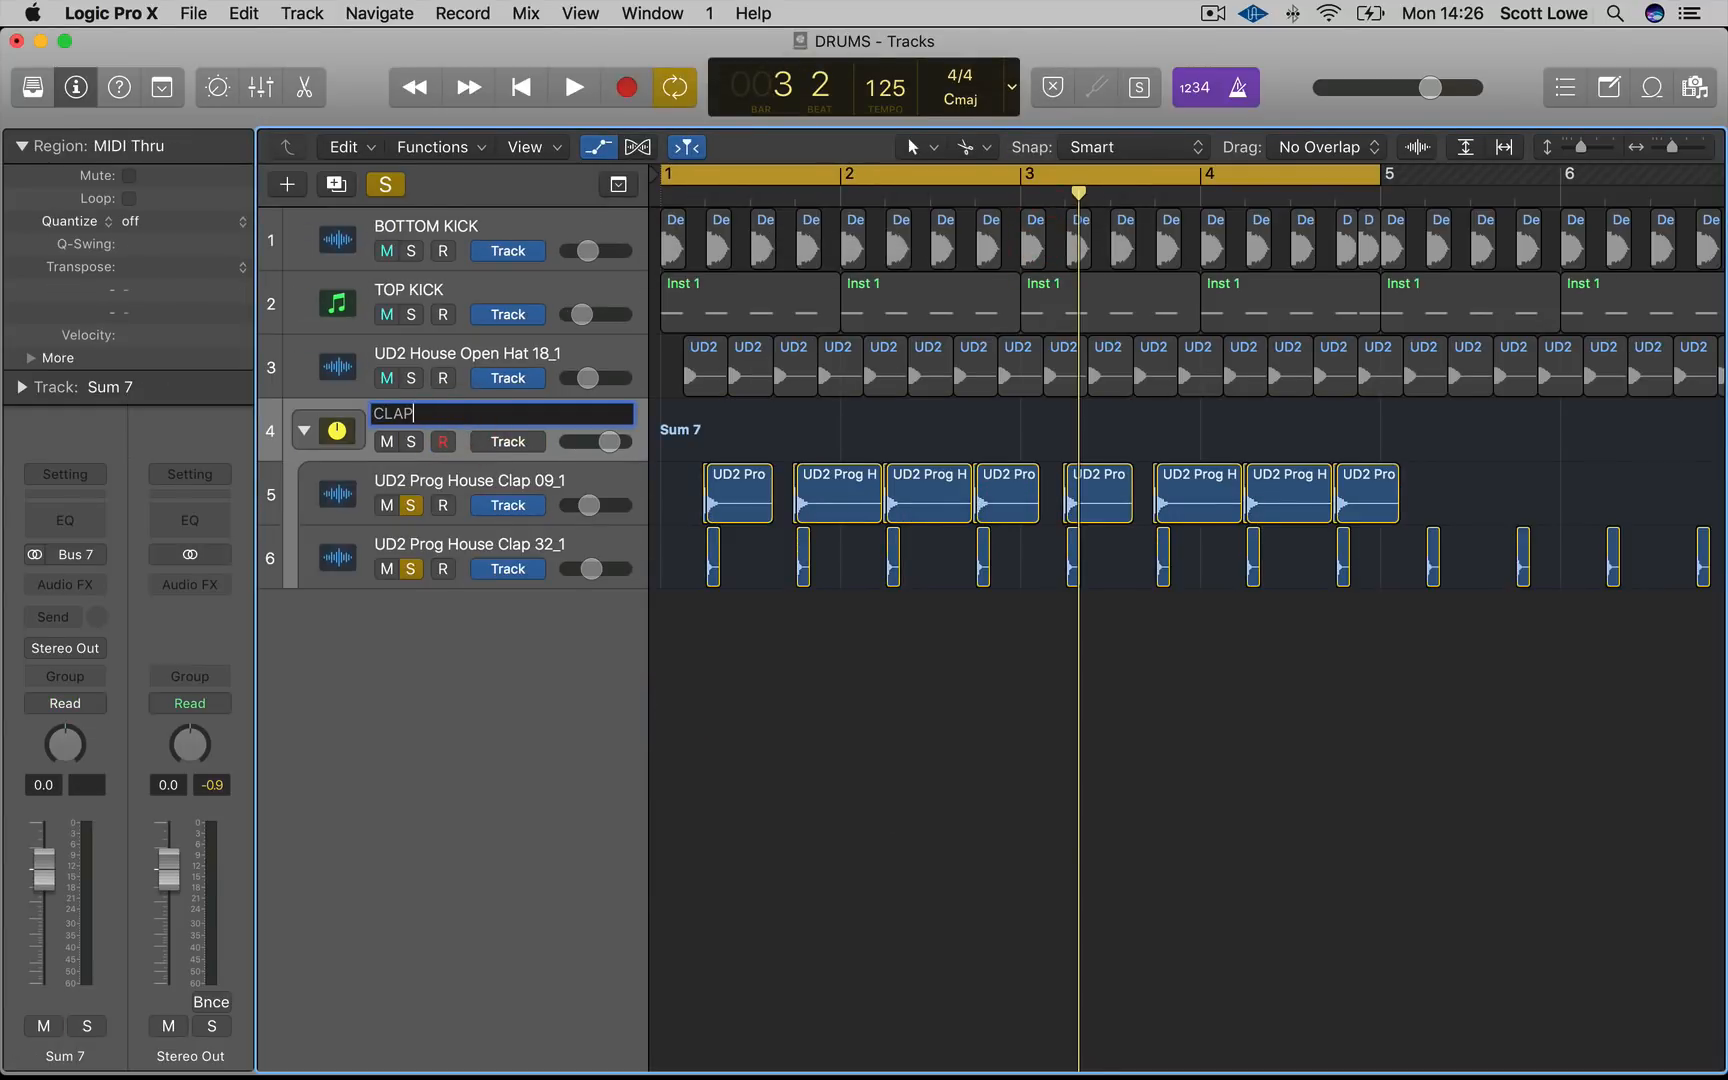
text(CLAP)
key(Return)
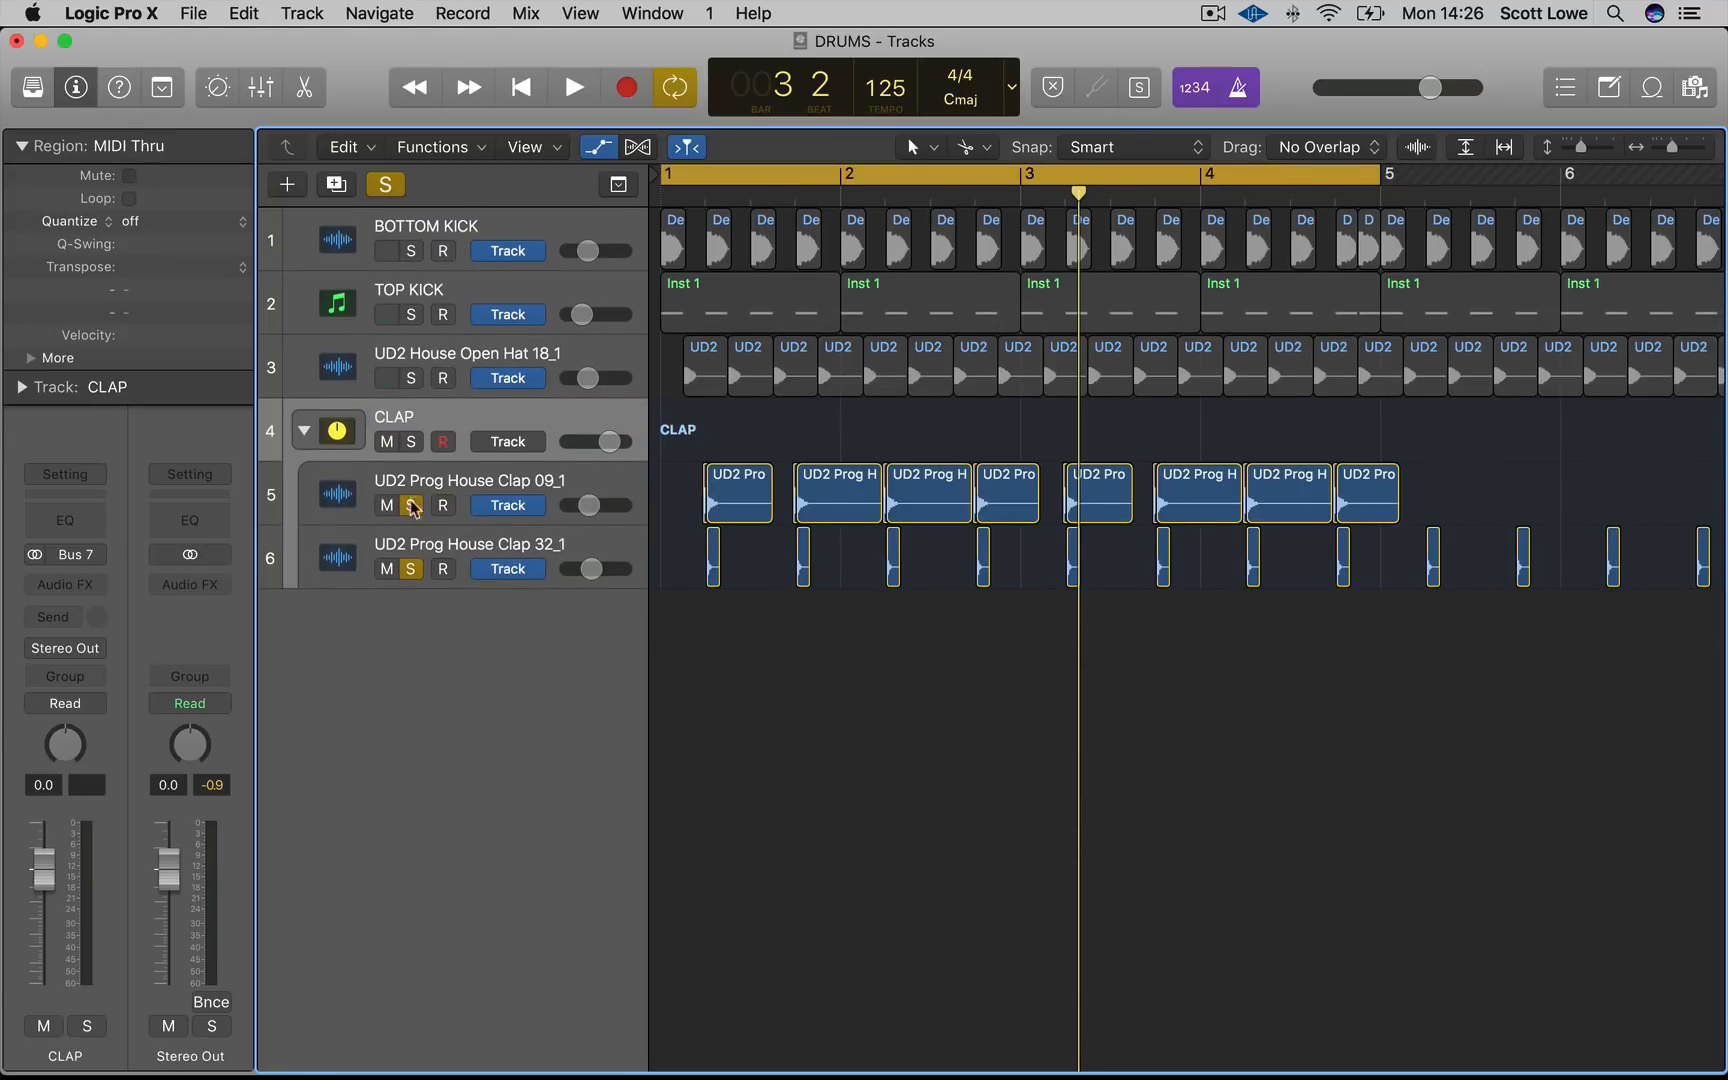
Solo the CLAP stack and audition it during playback
click(412, 442)
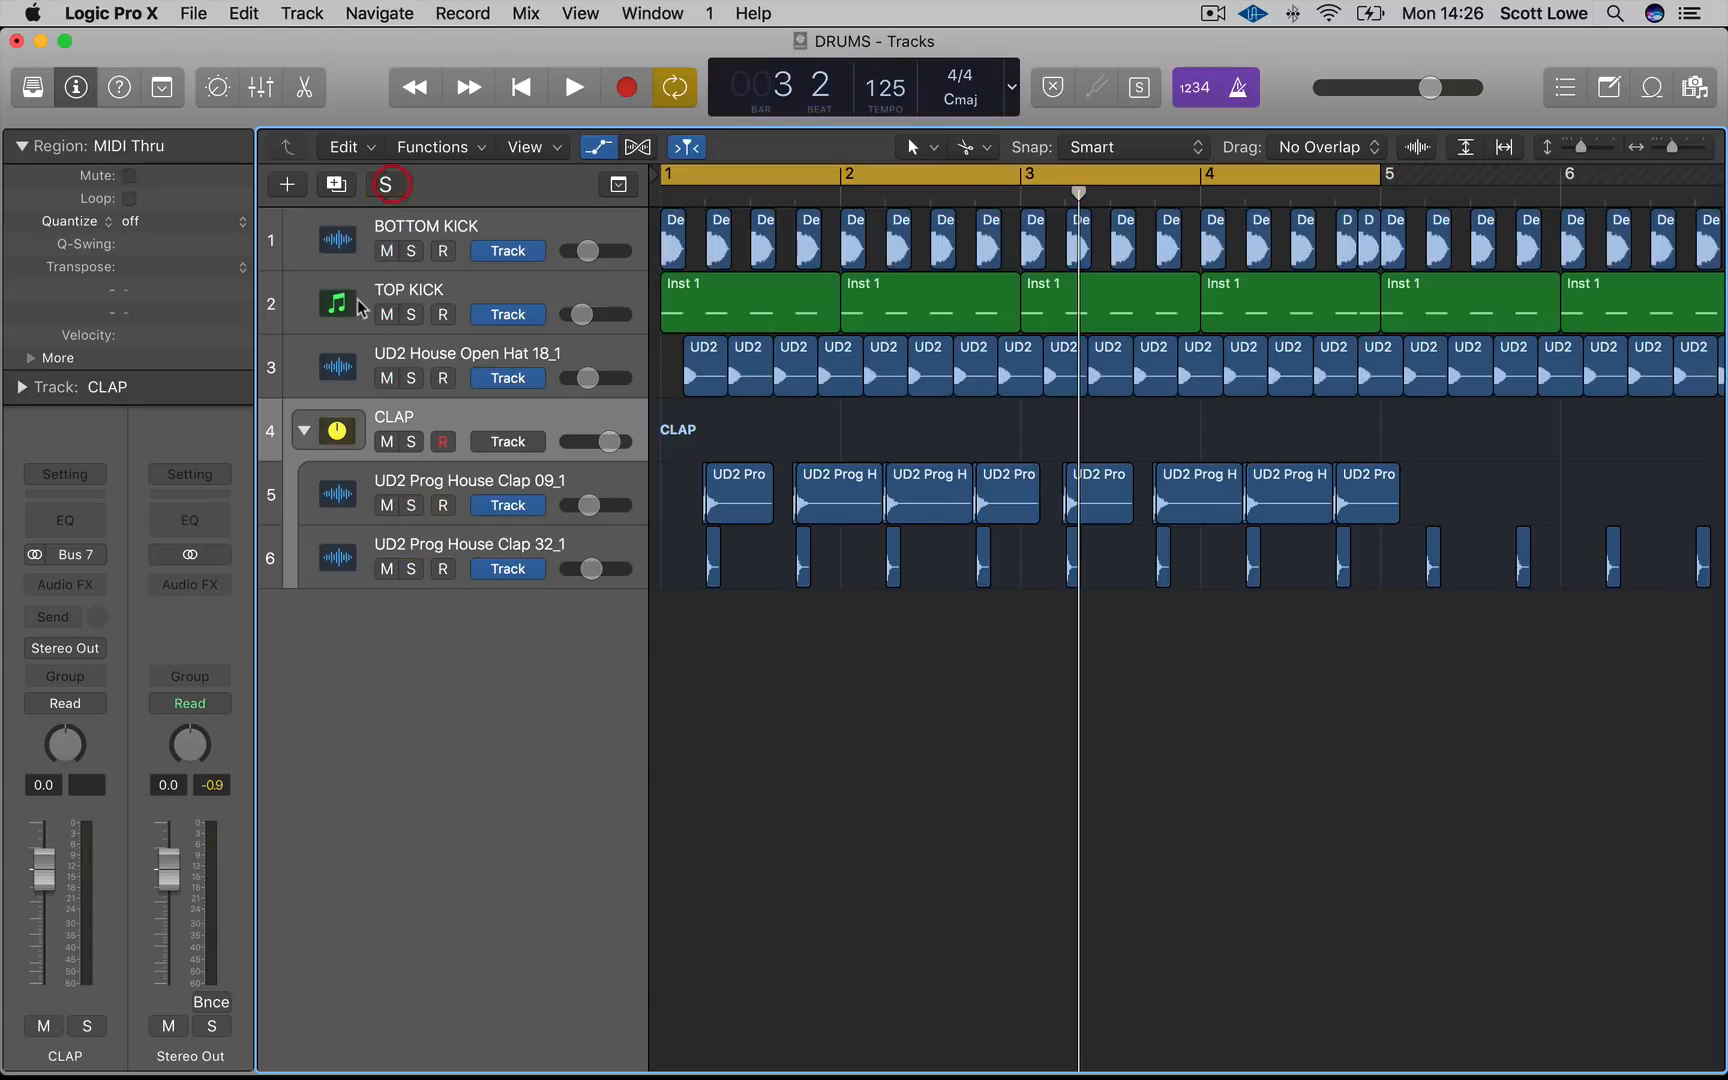
click(411, 442)
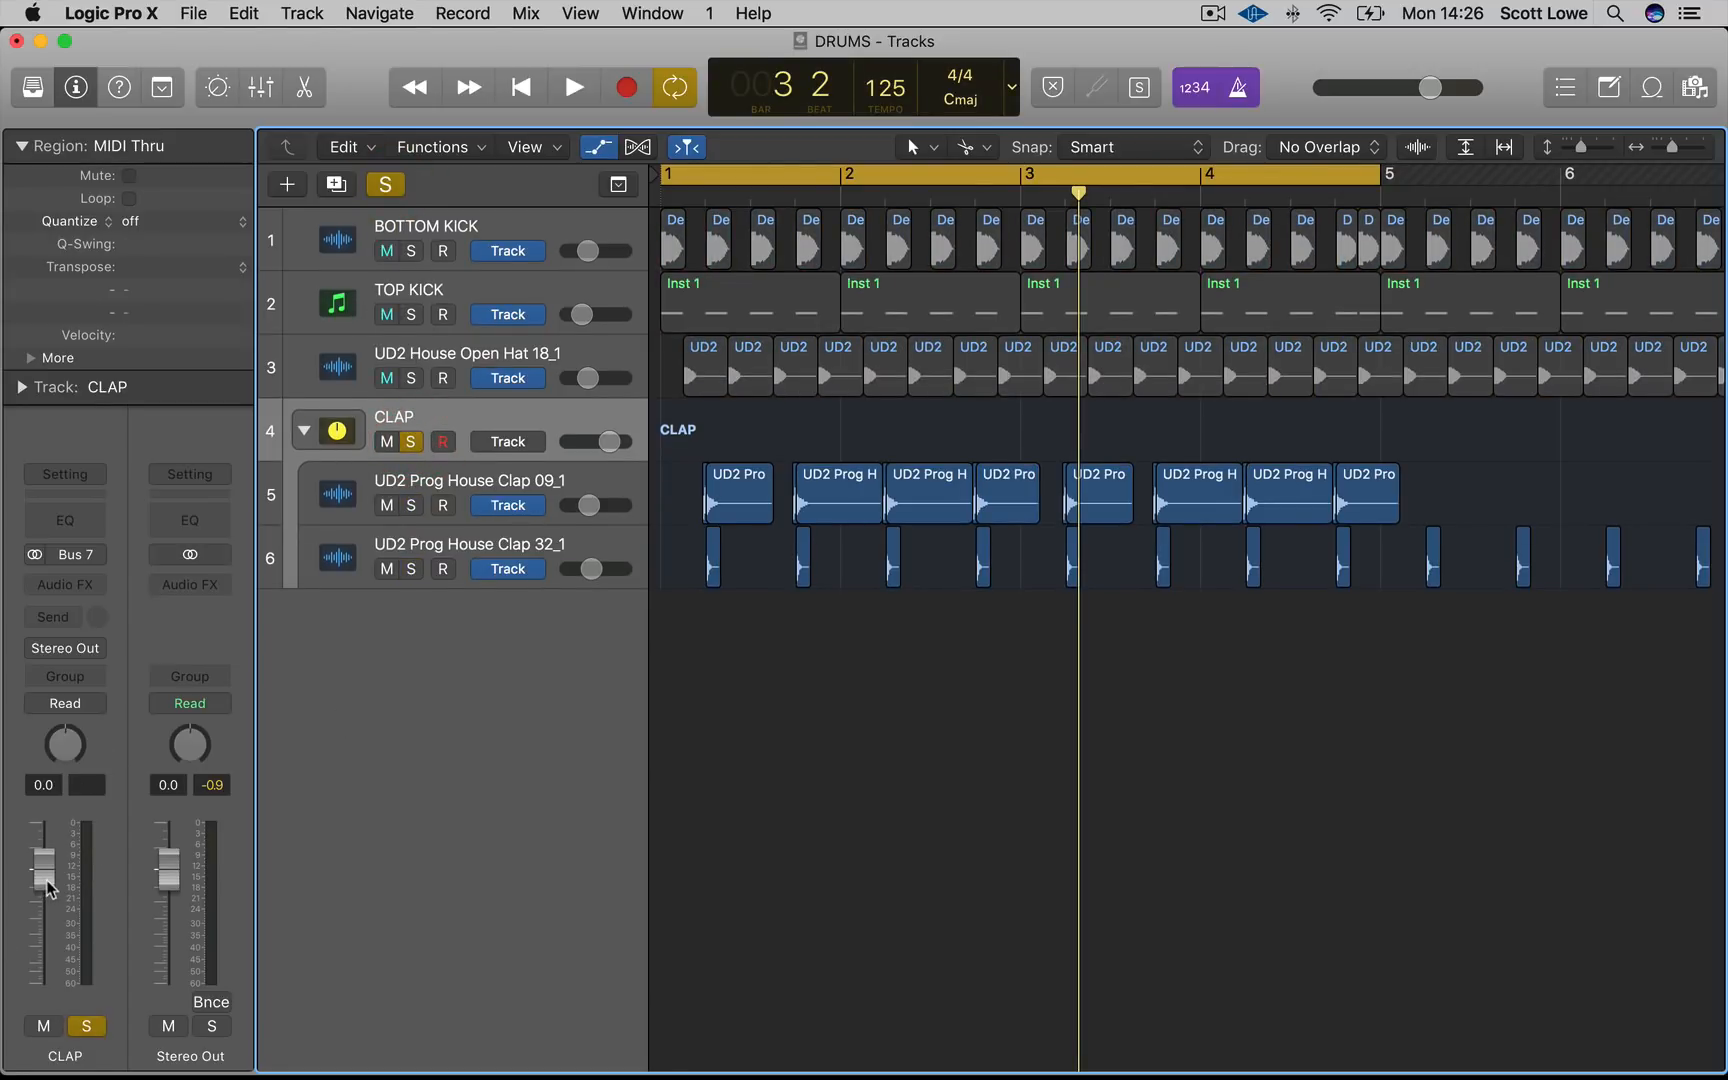
key(space)
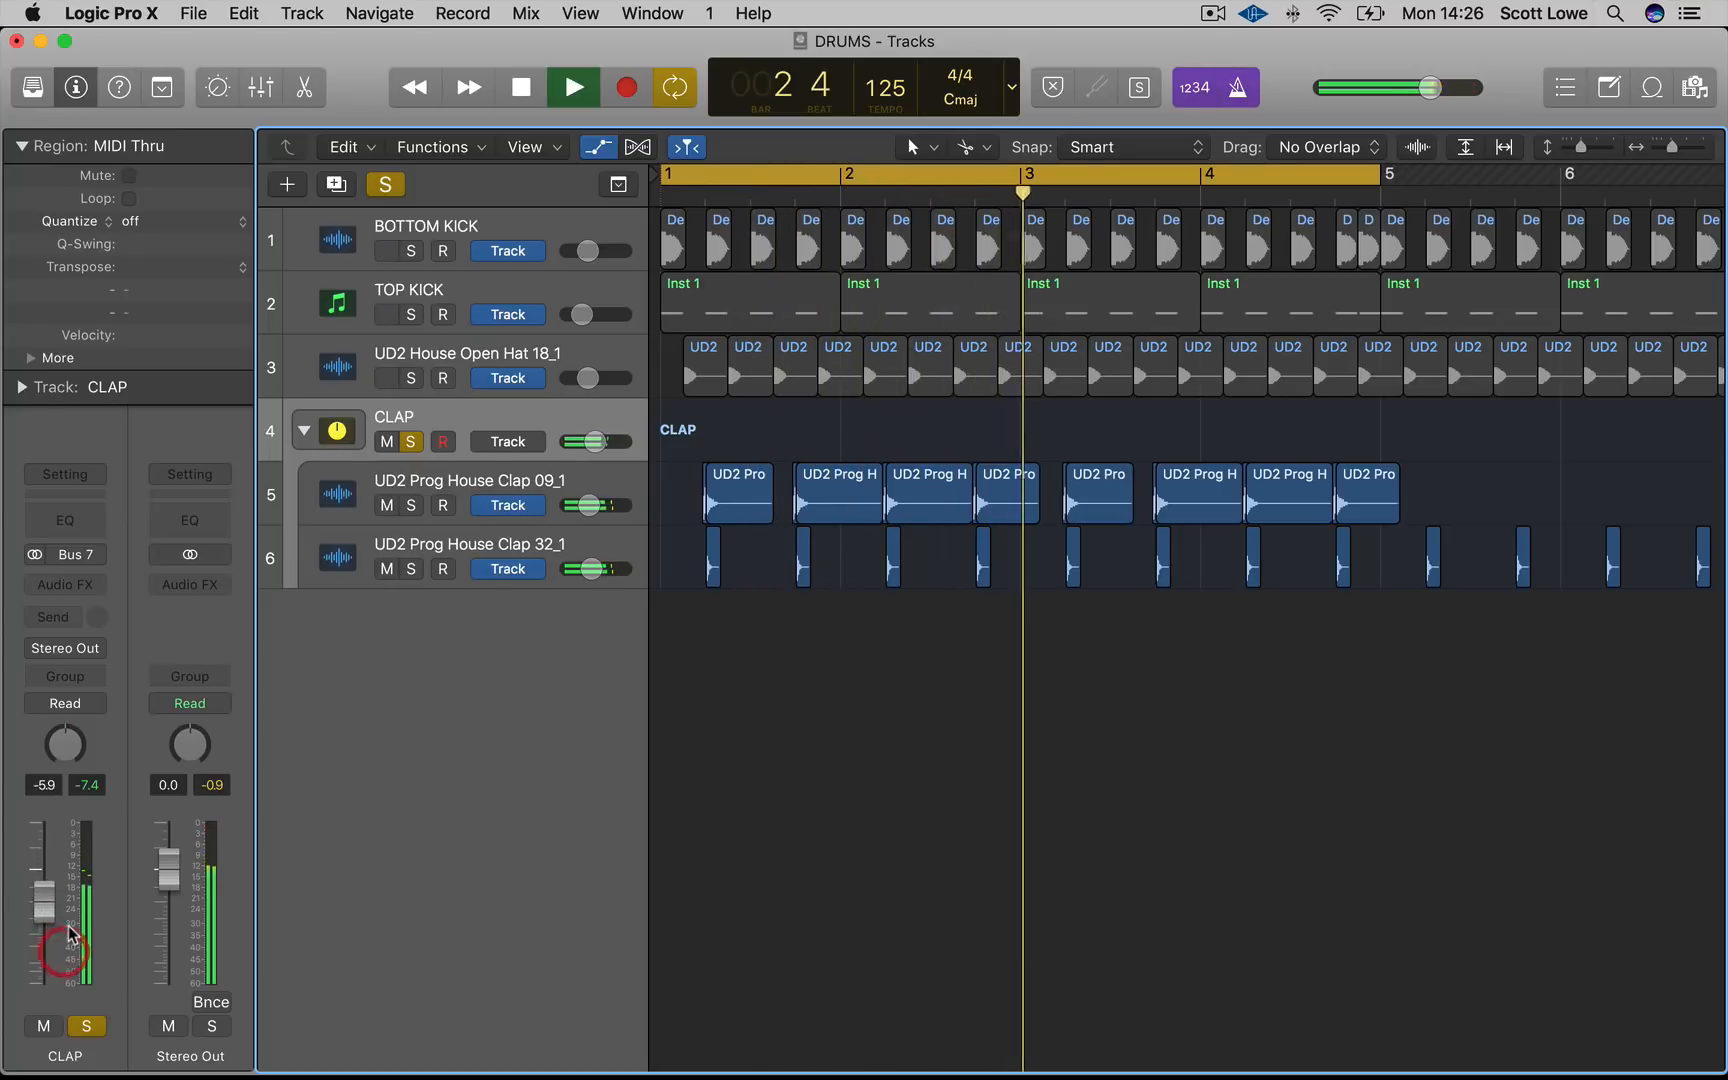
key(space)
drag(1610, 456, 1450, 495)
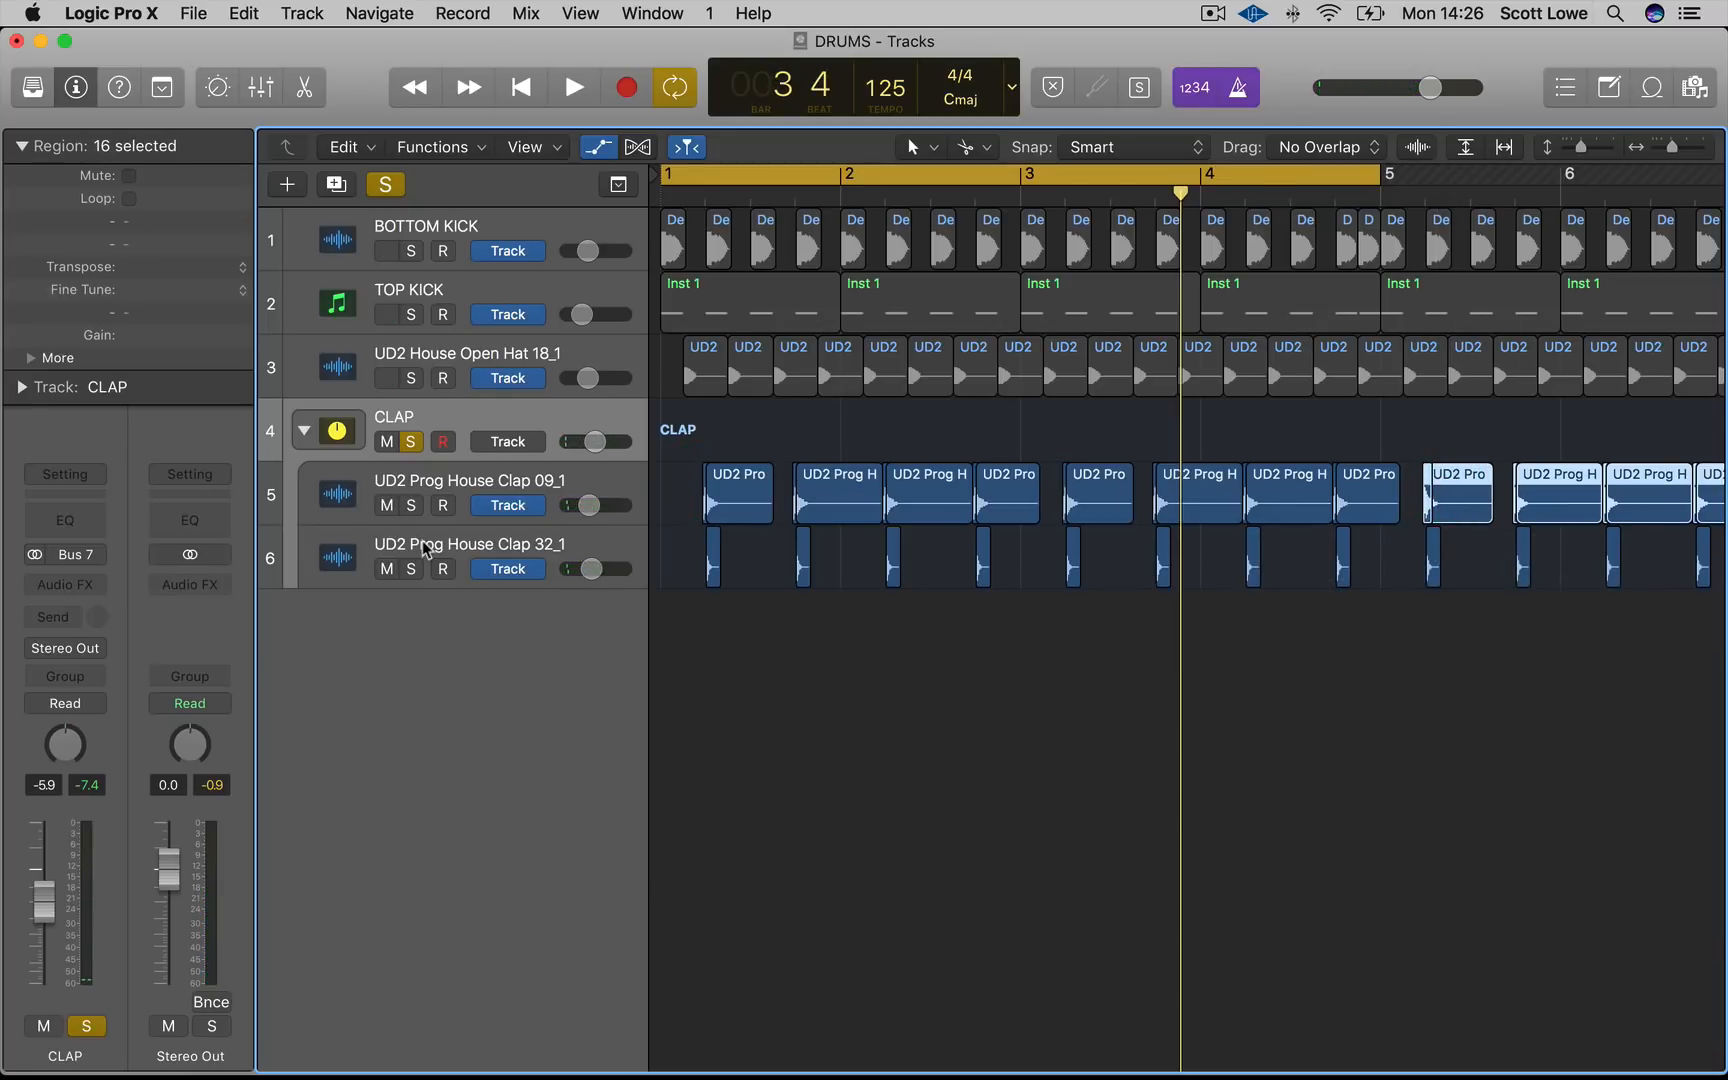
key(space)
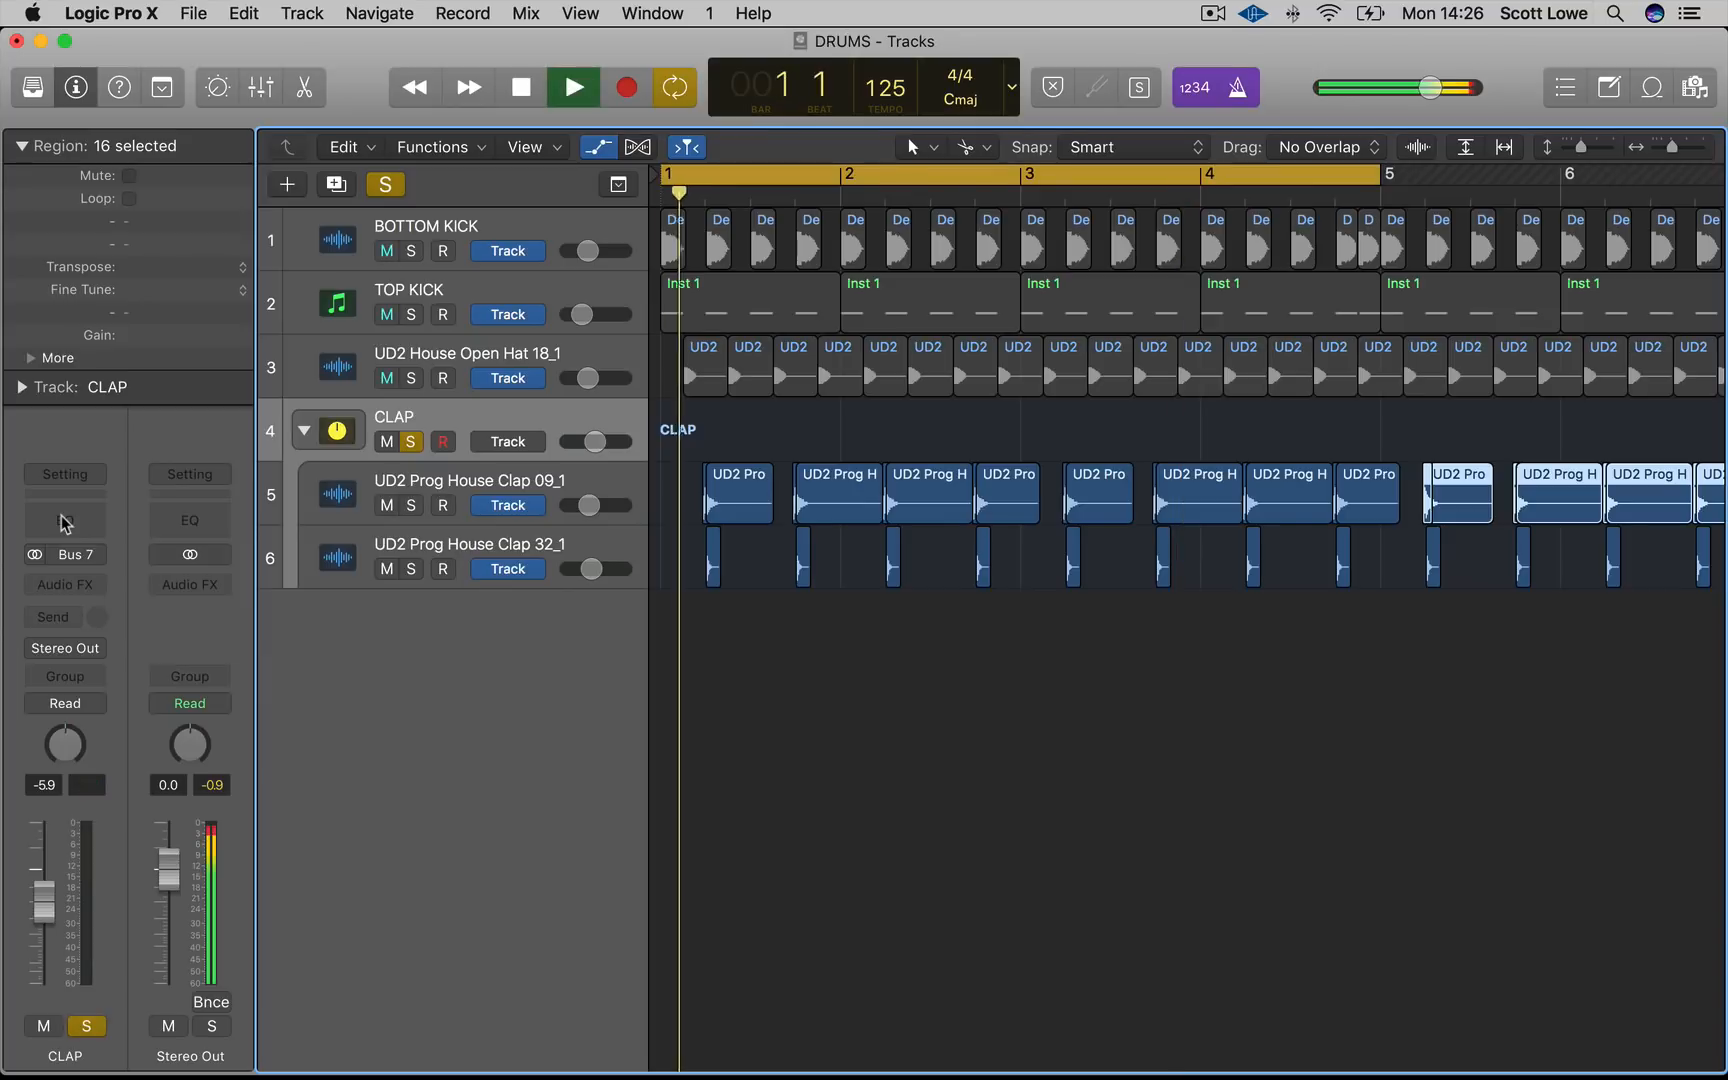
Add a Channel EQ to CLAP with a 150 Hz 48dB/Oct low cut and a +3.0 dB boost at 6200 Hz
click(62, 522)
click(168, 660)
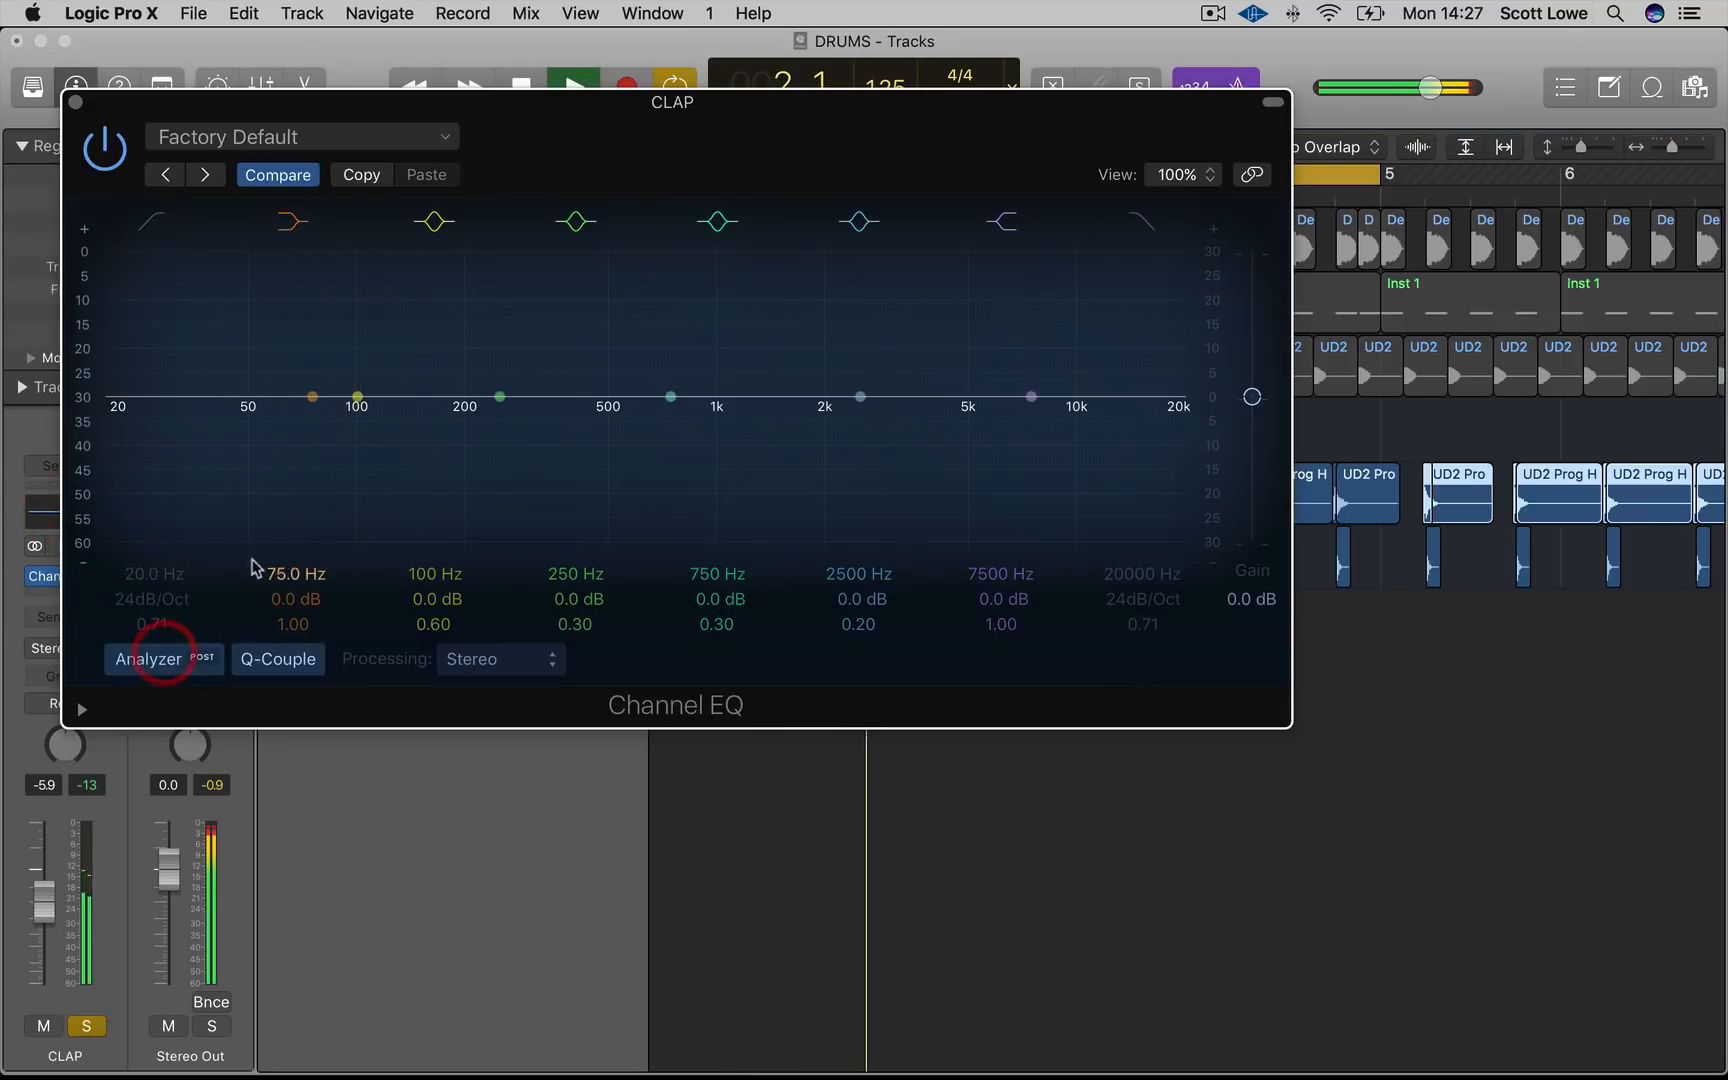
click(147, 215)
drag(191, 472, 325, 495)
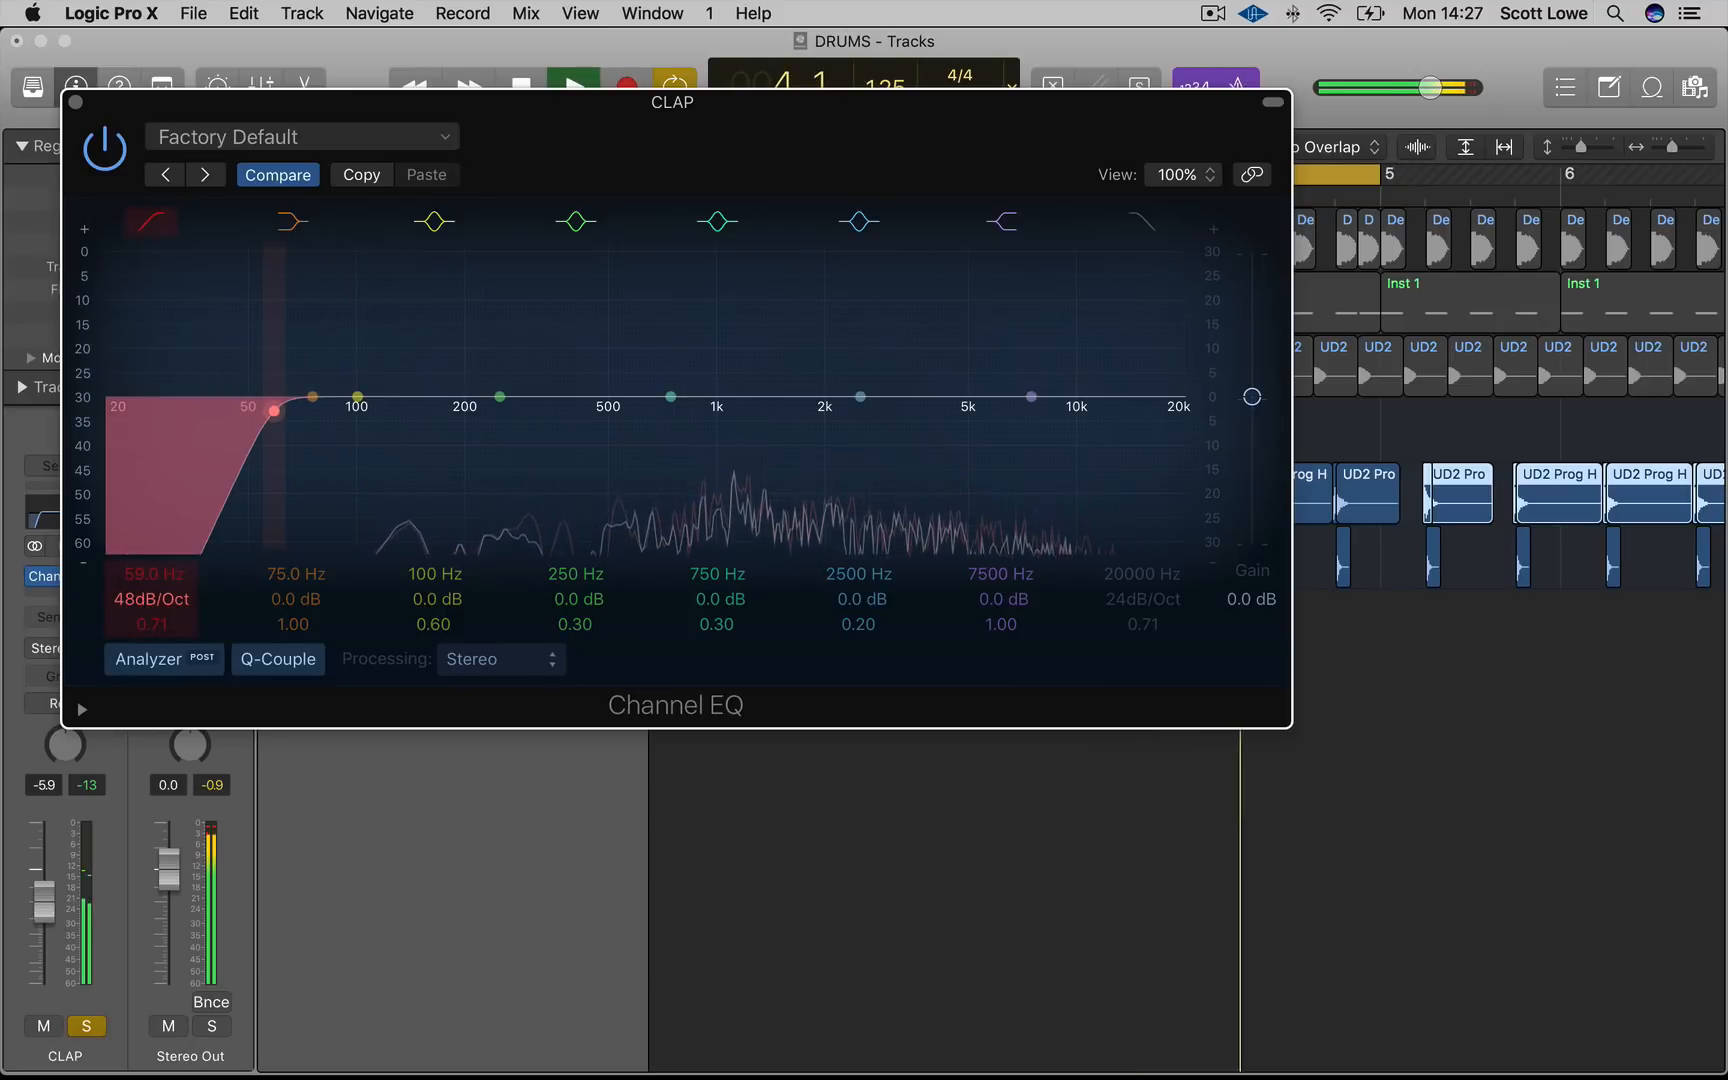
drag(316, 471, 441, 475)
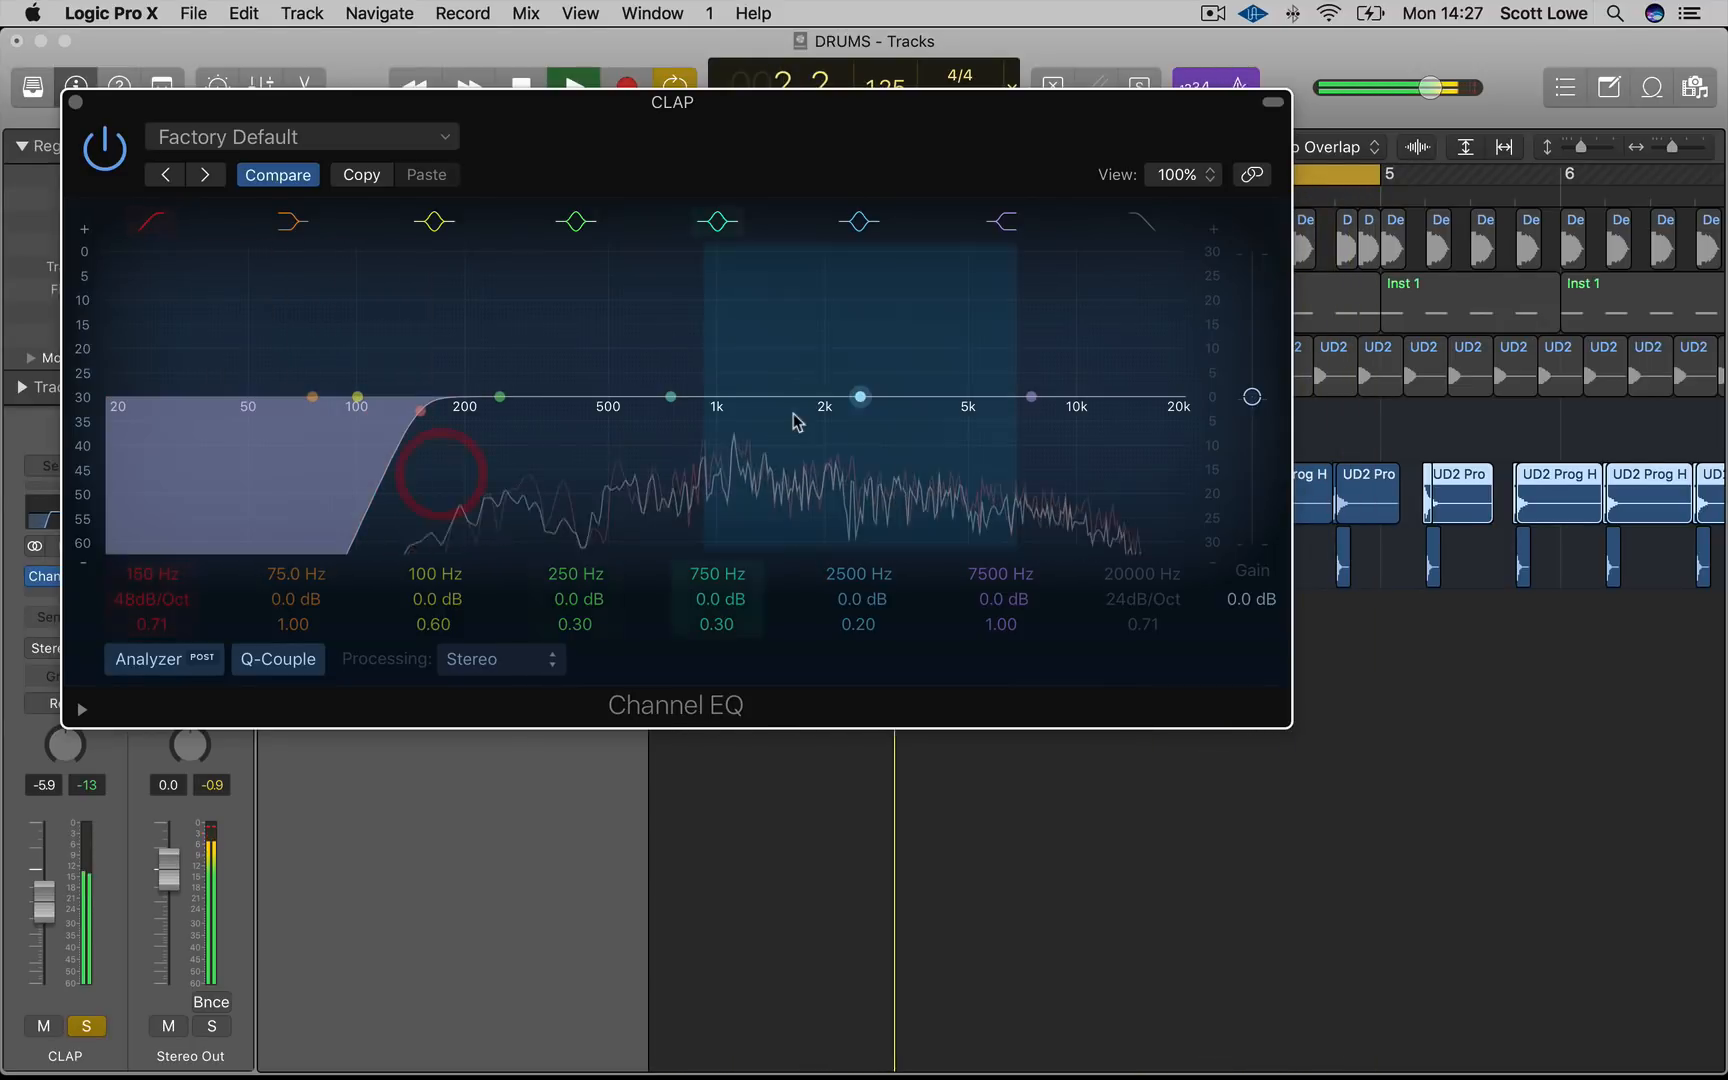
drag(860, 397, 1018, 378)
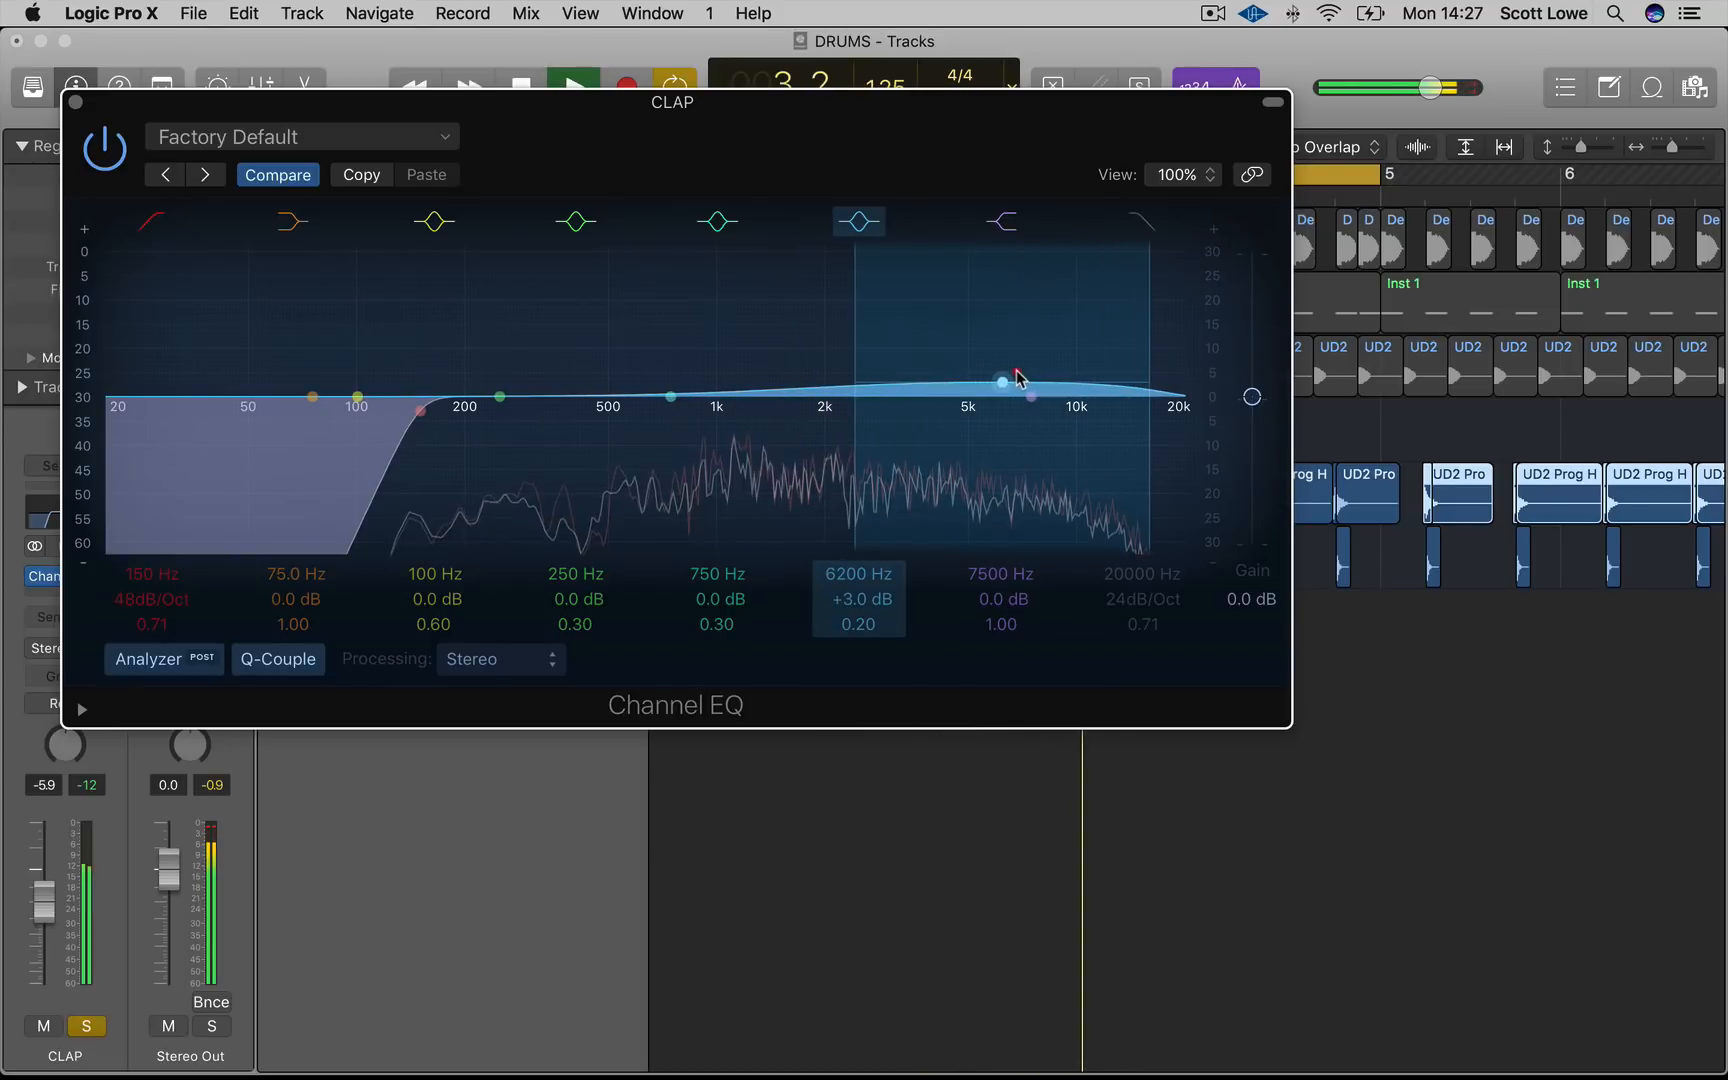
click(75, 102)
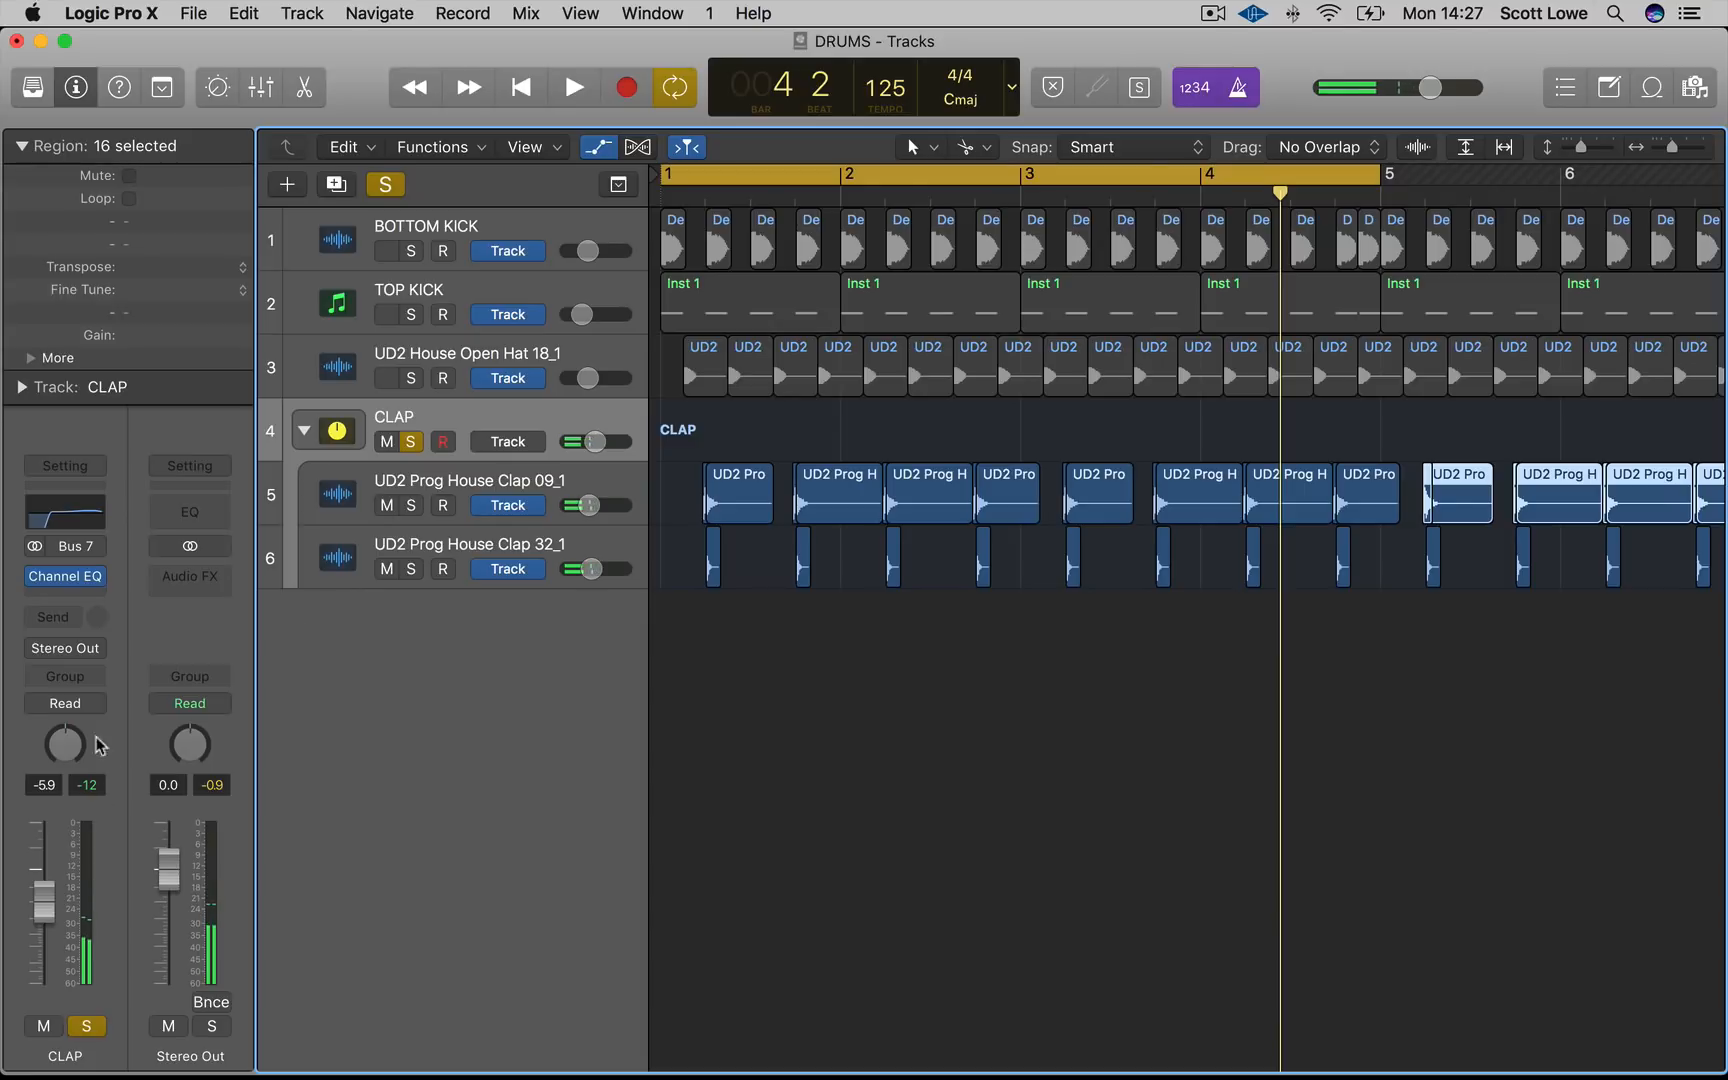
Add a send from the CLAP stack to Bus 1 → SMALL ROOM
click(50, 618)
mouse_move(70, 721)
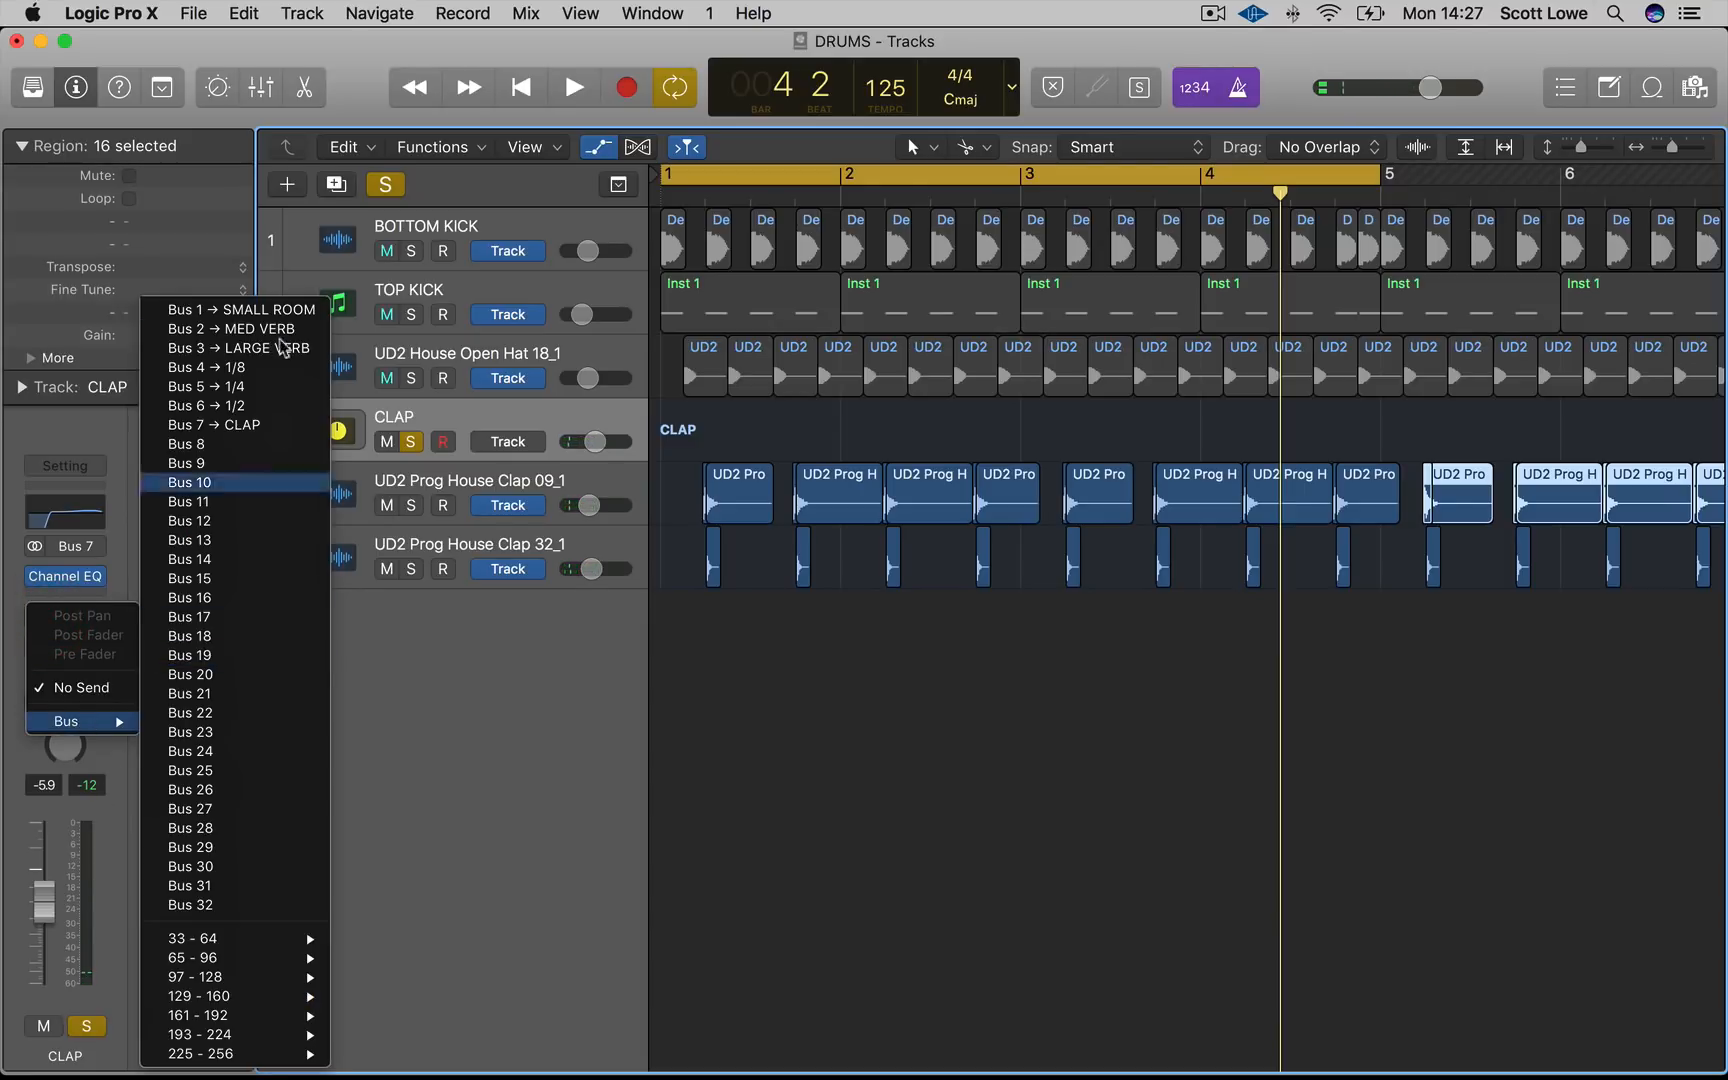
click(283, 312)
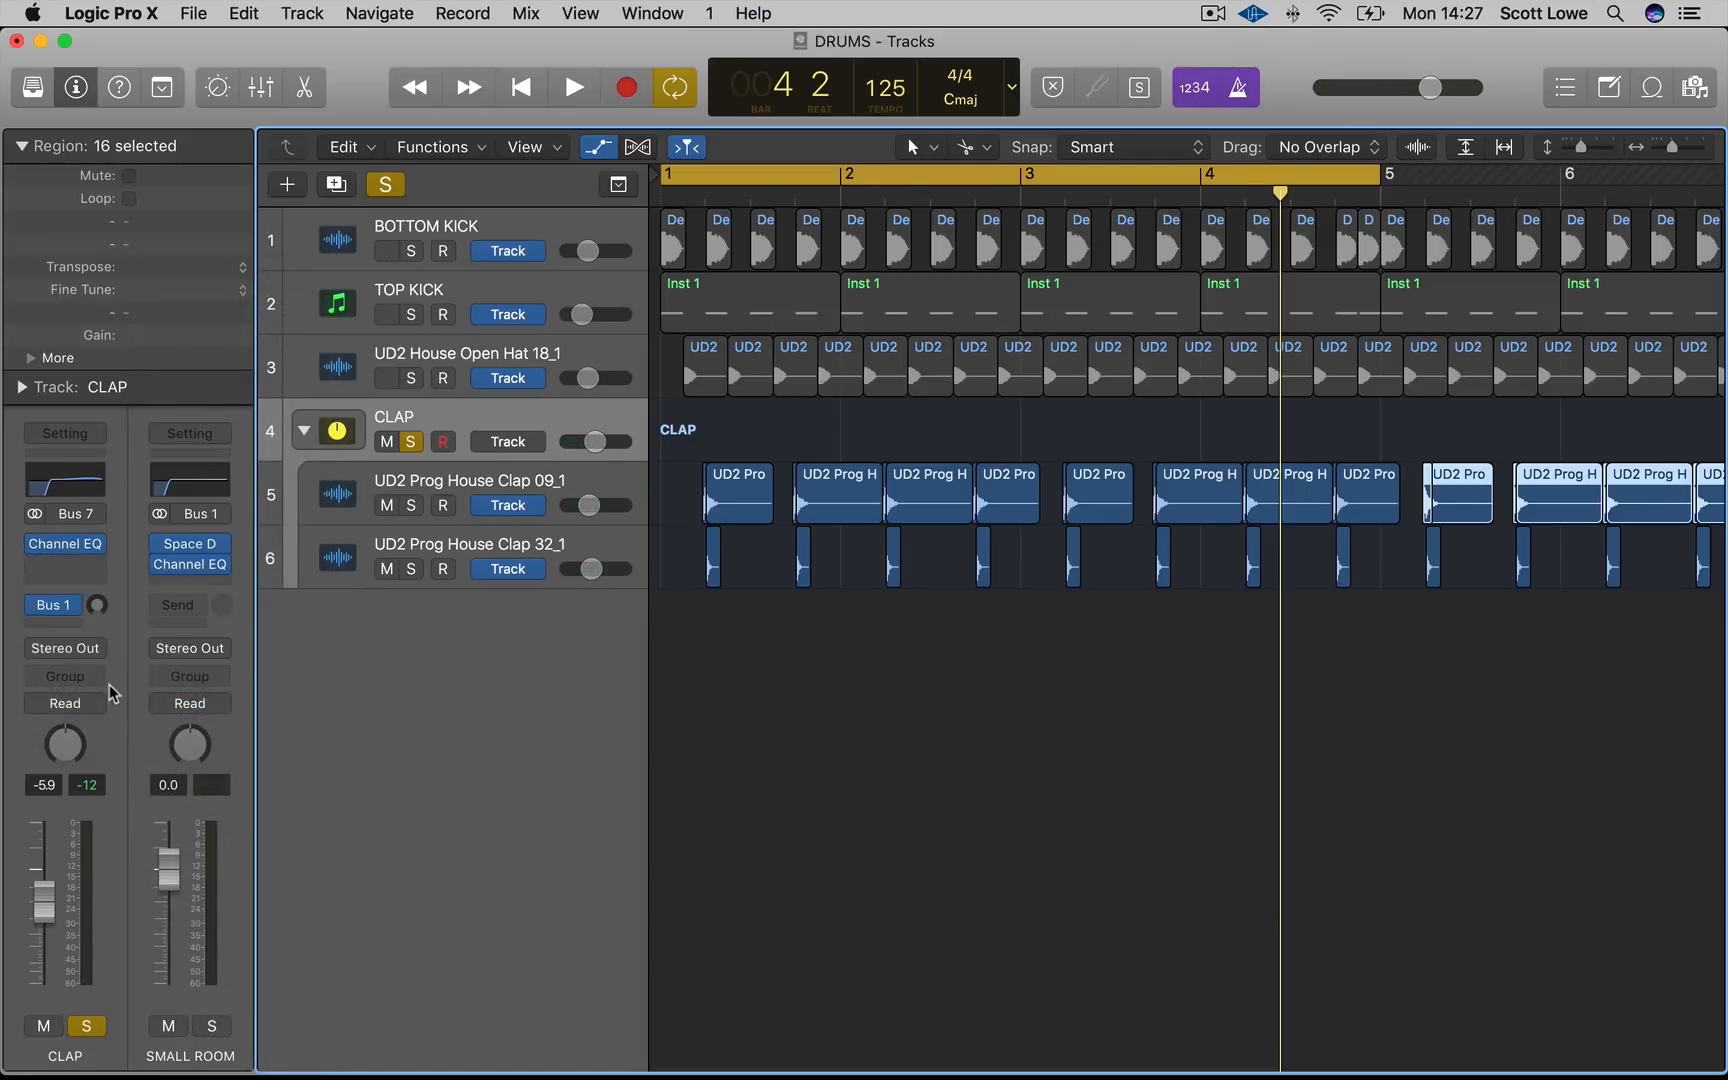
Unsolo the CLAP stack and play back the full drum mix
key(space)
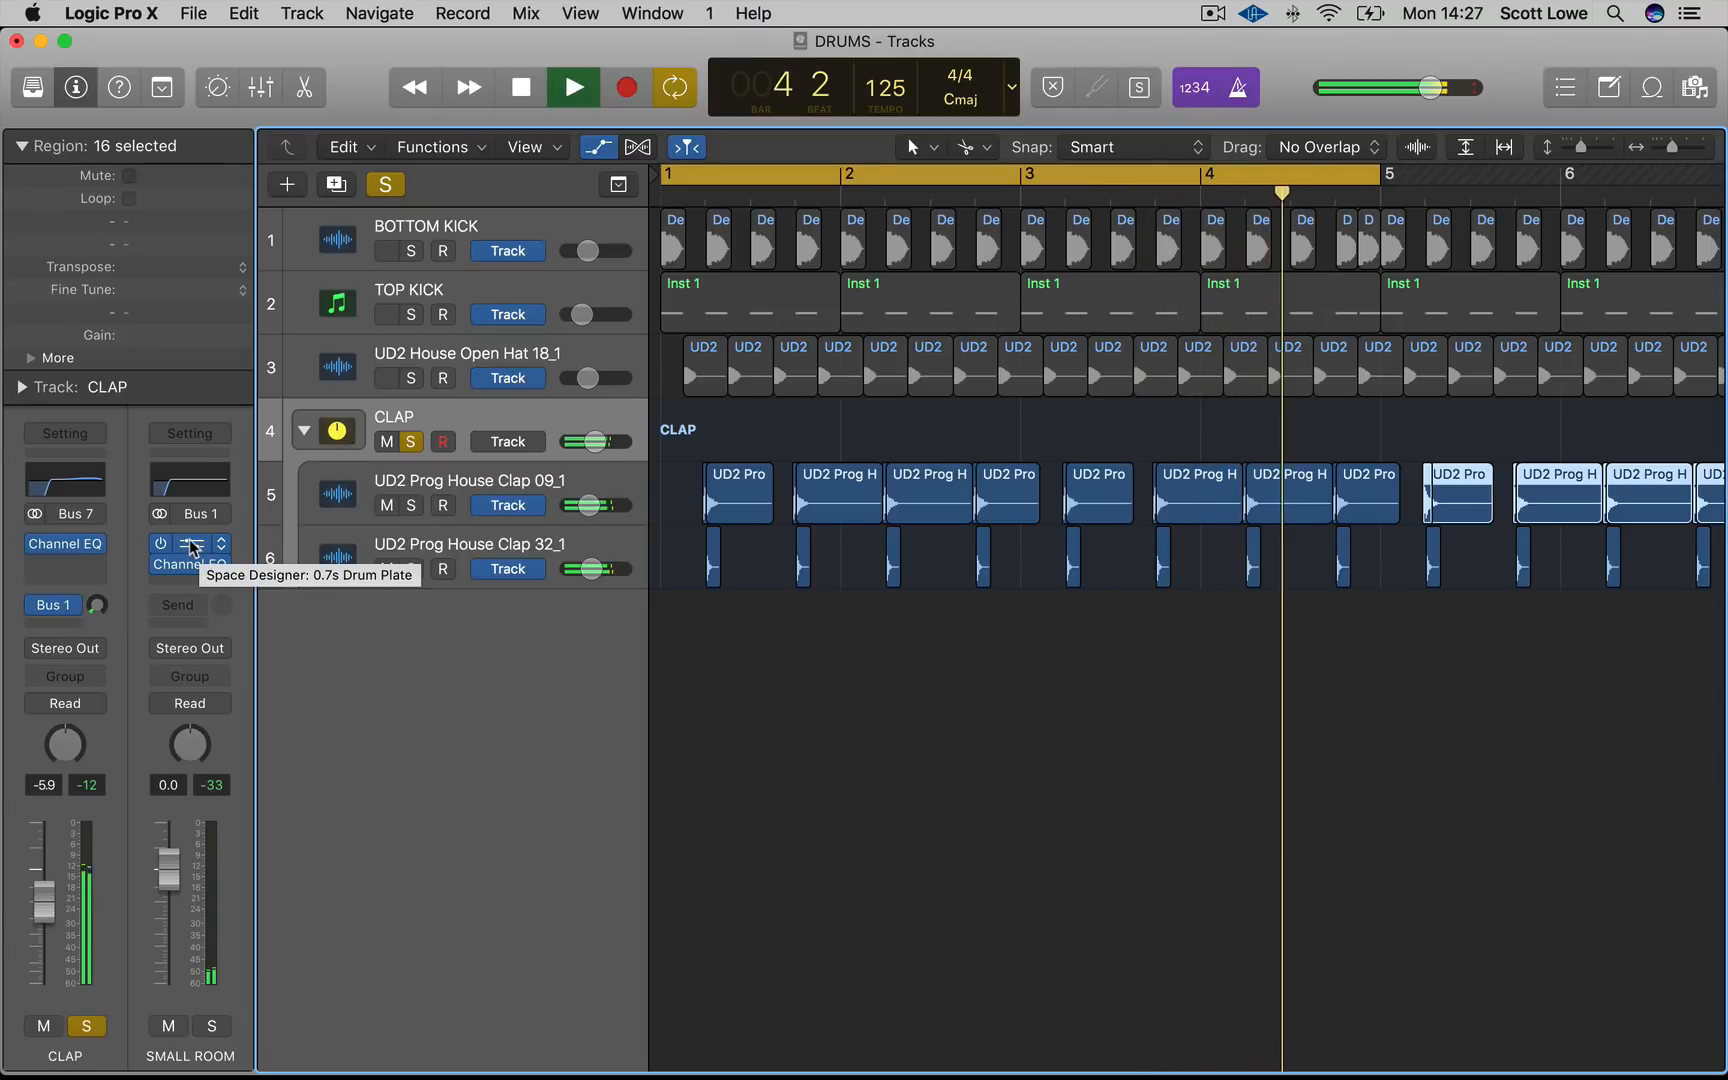
key(space)
click(401, 191)
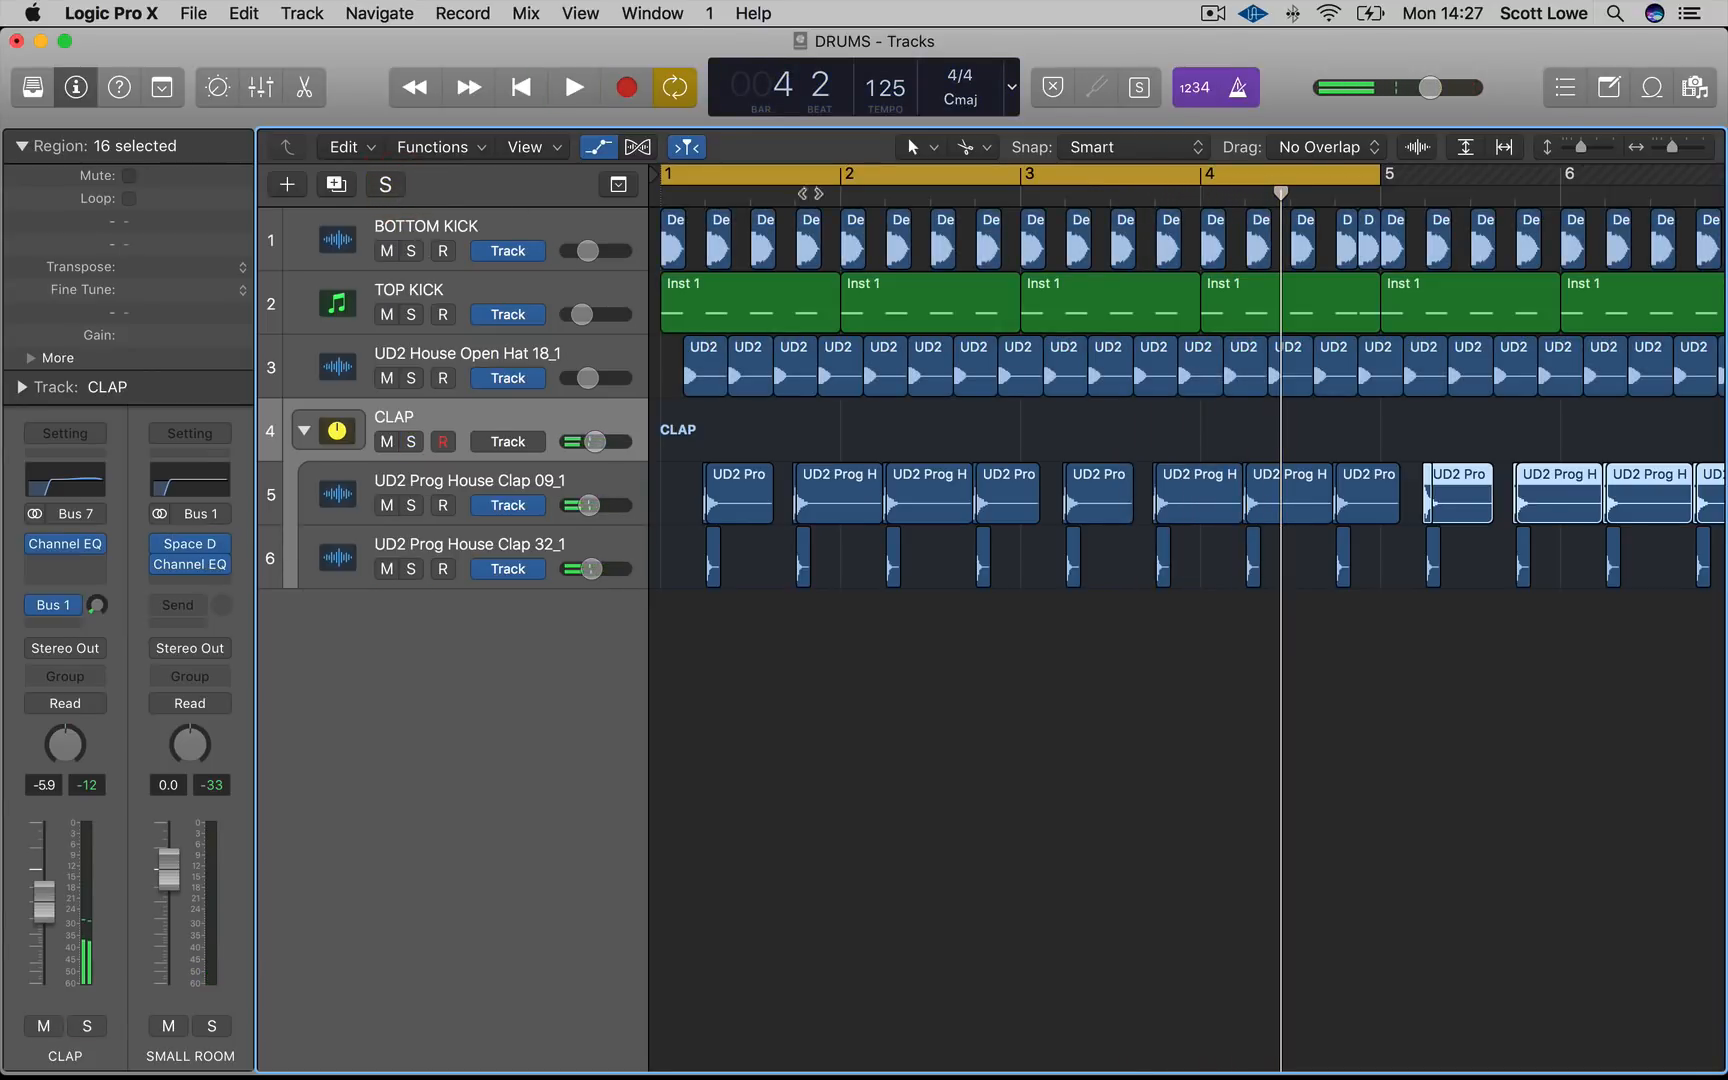
click(1238, 87)
key(space)
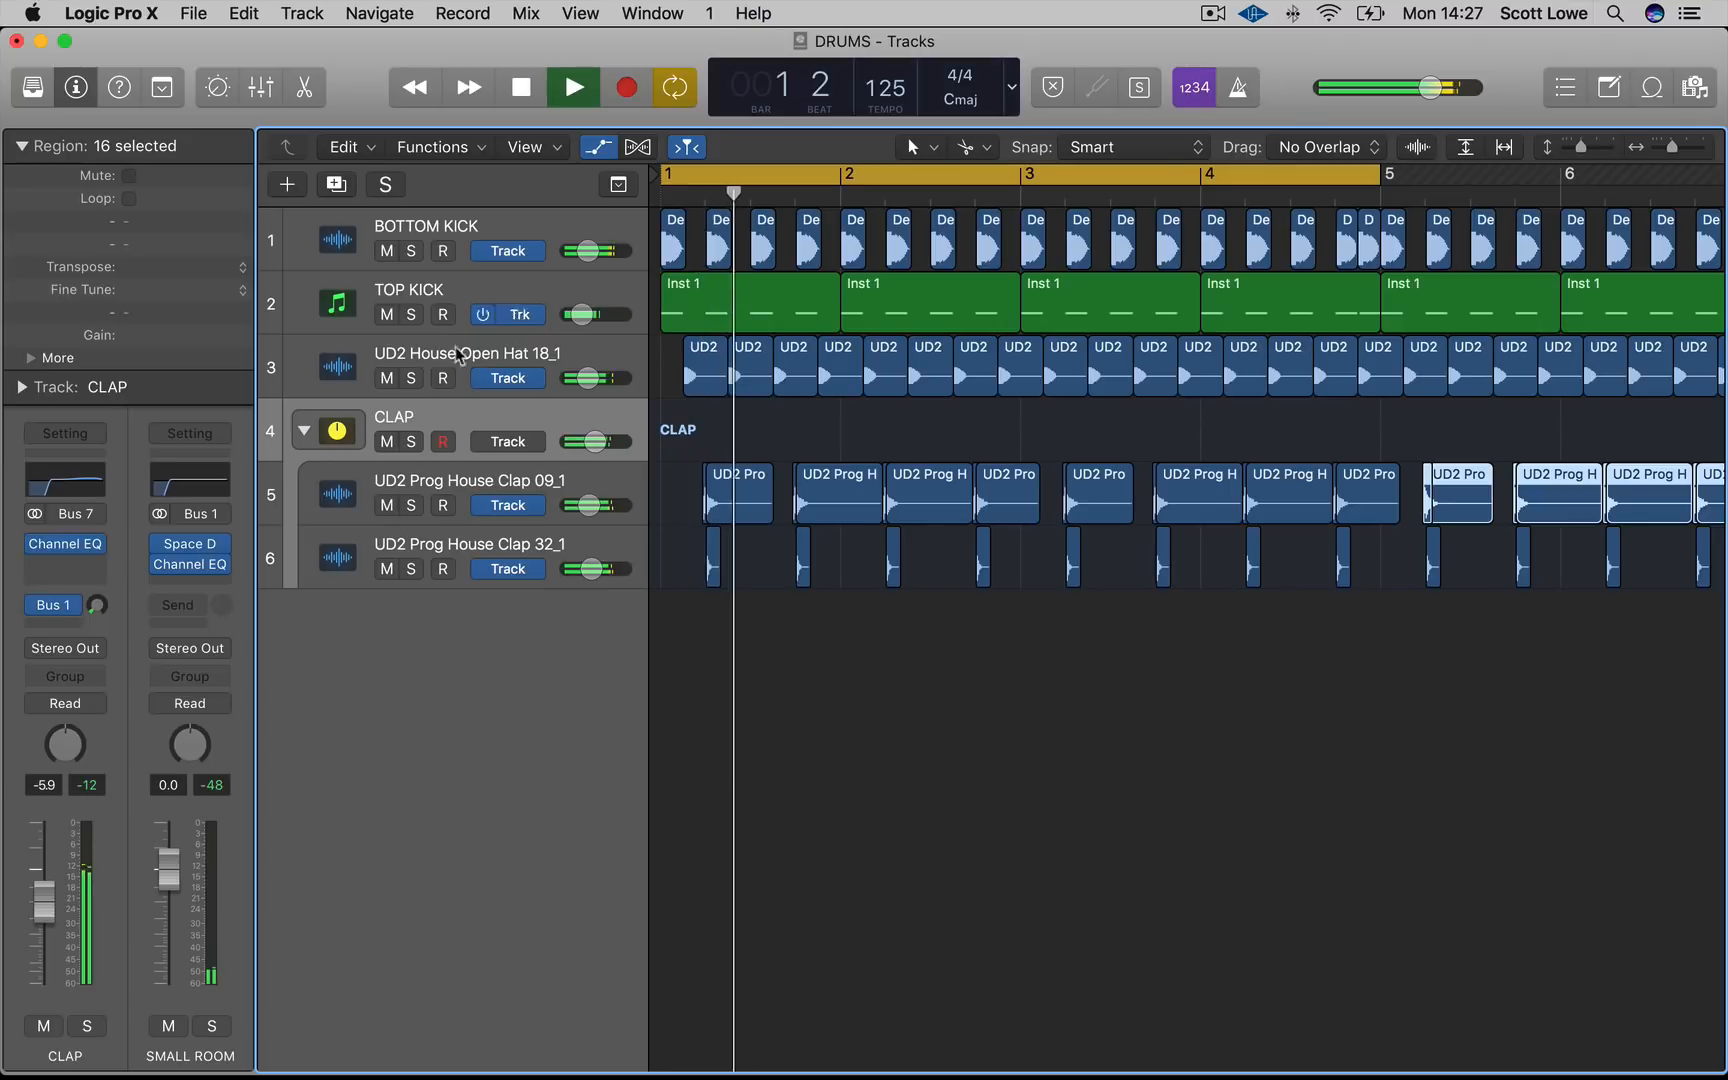
drag(52, 917, 52, 914)
key(space)
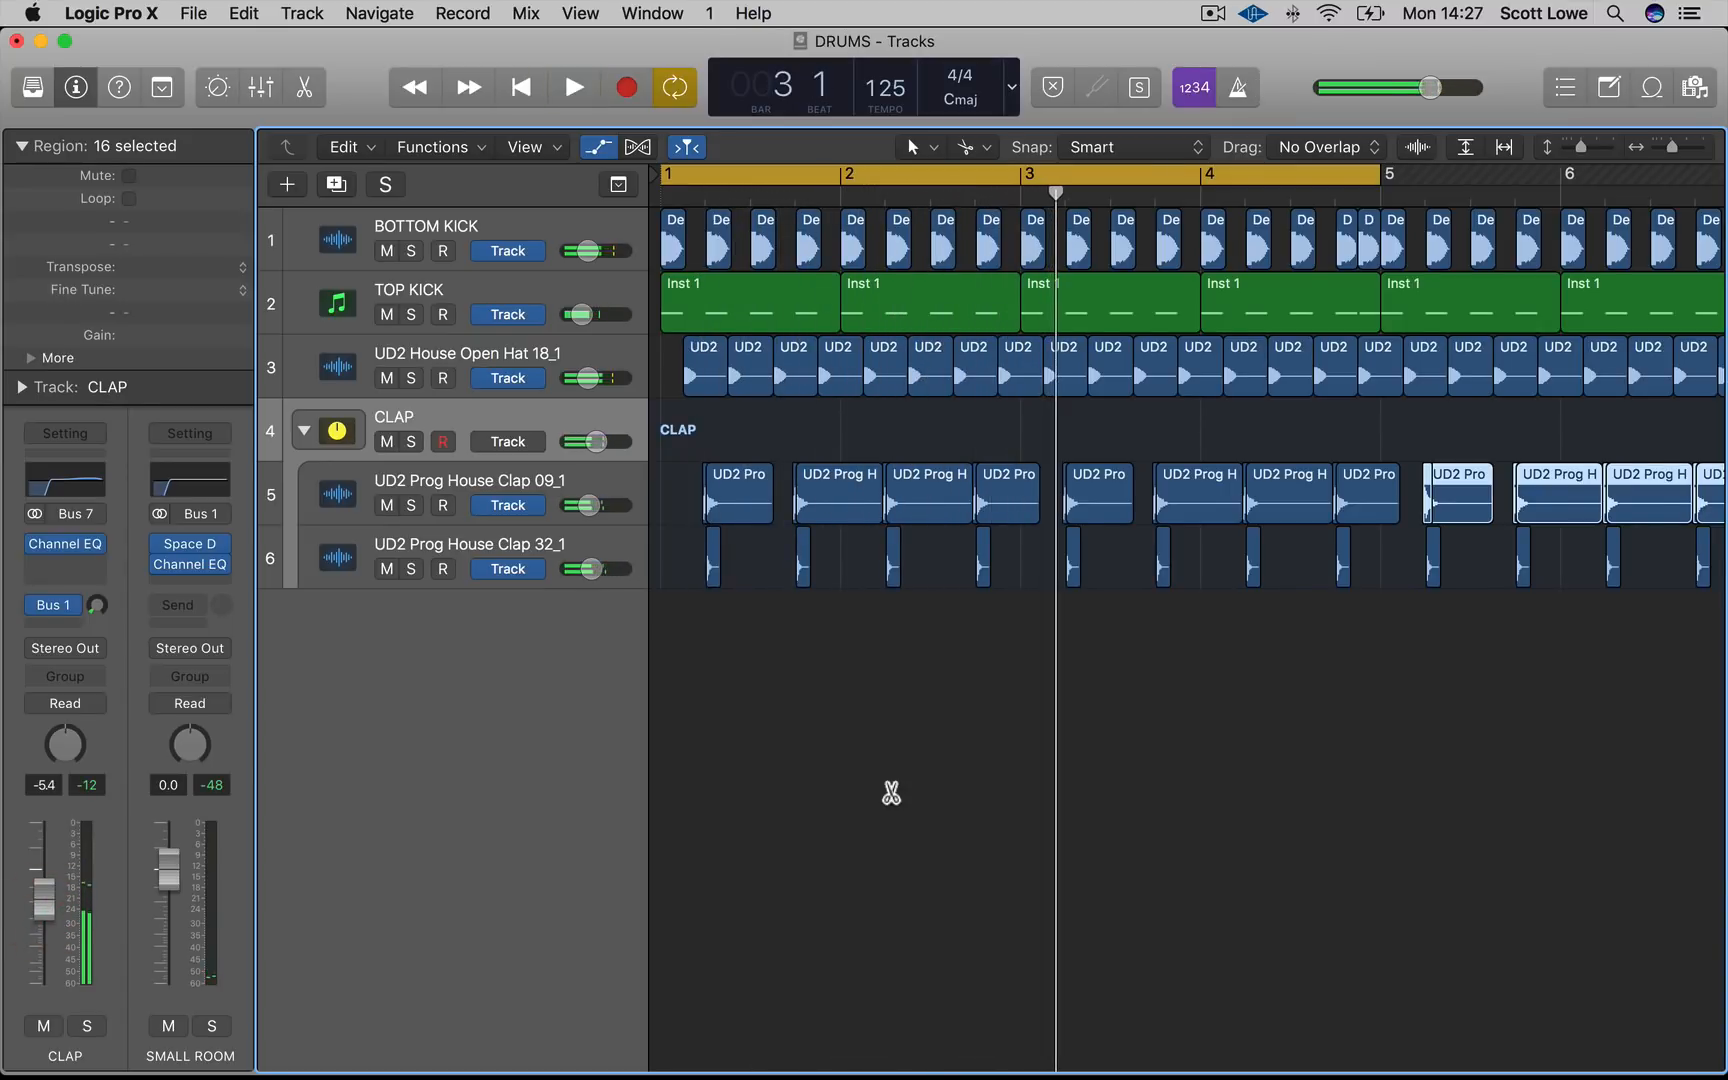
Import the UD2 House Clsd Hat 22.aif sample from the DRUMS folder as a new track
key(super+Left)
click(870, 791)
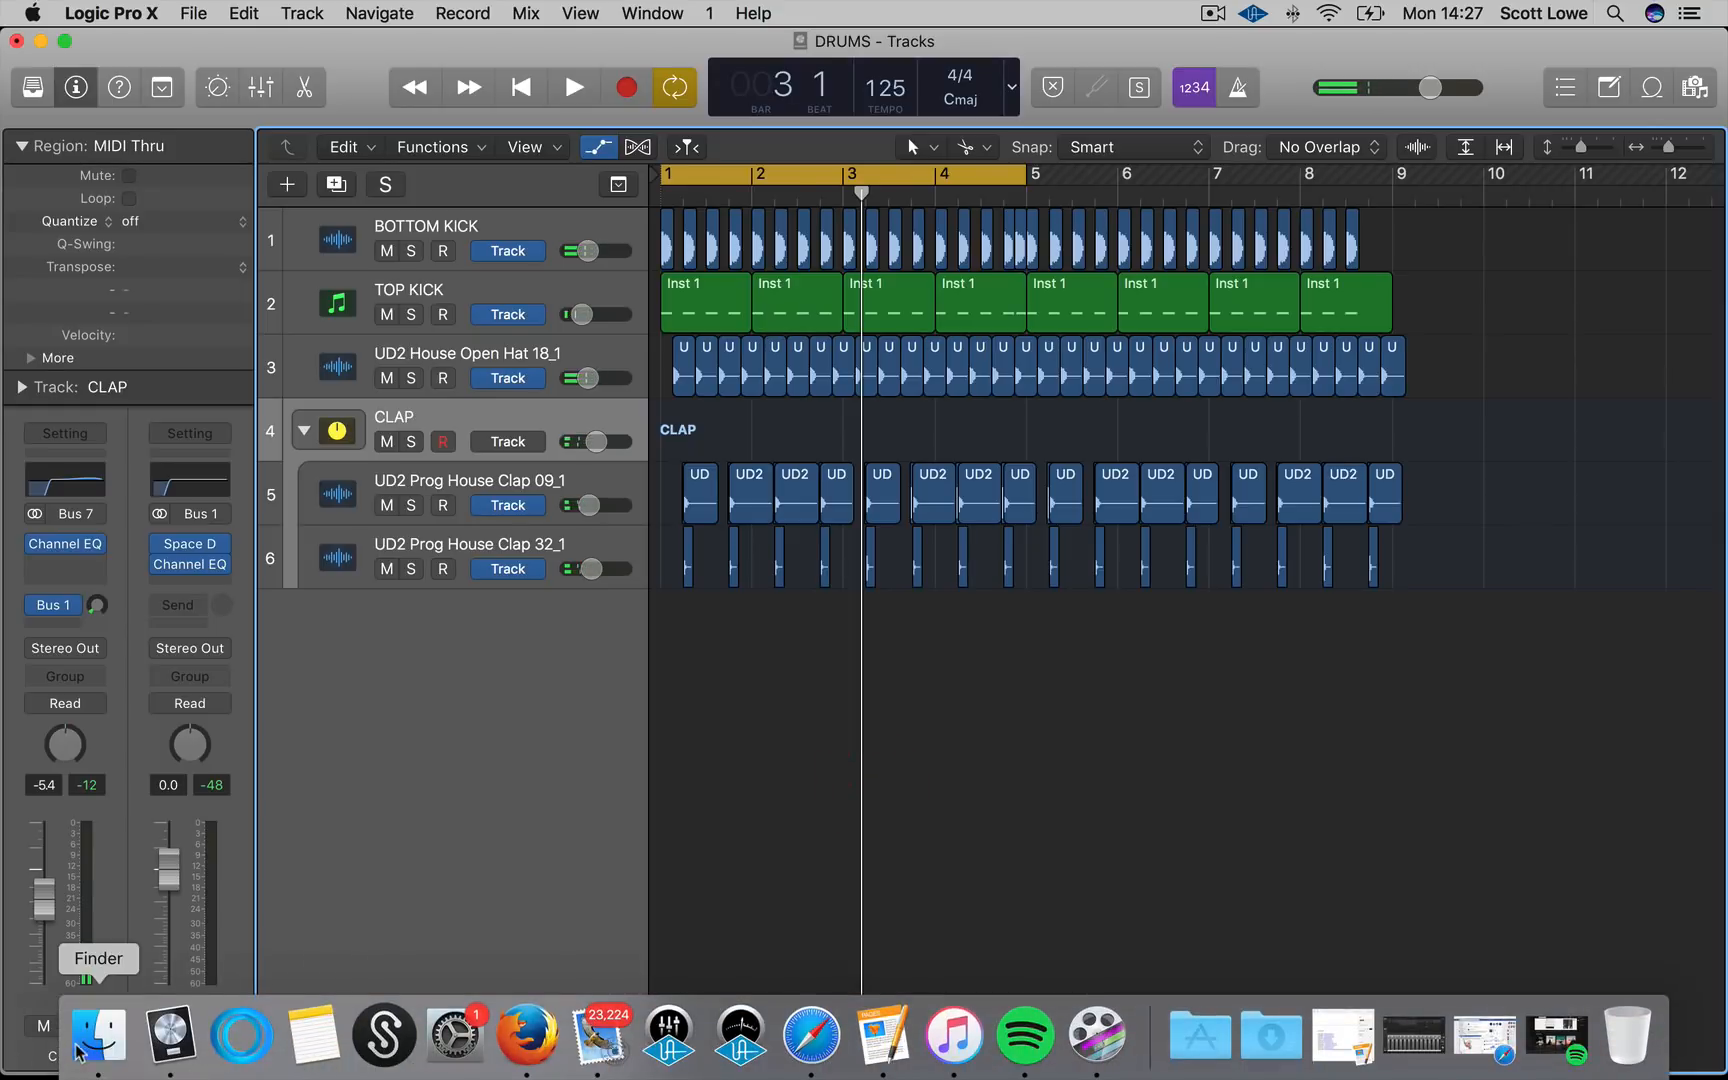
click(97, 1038)
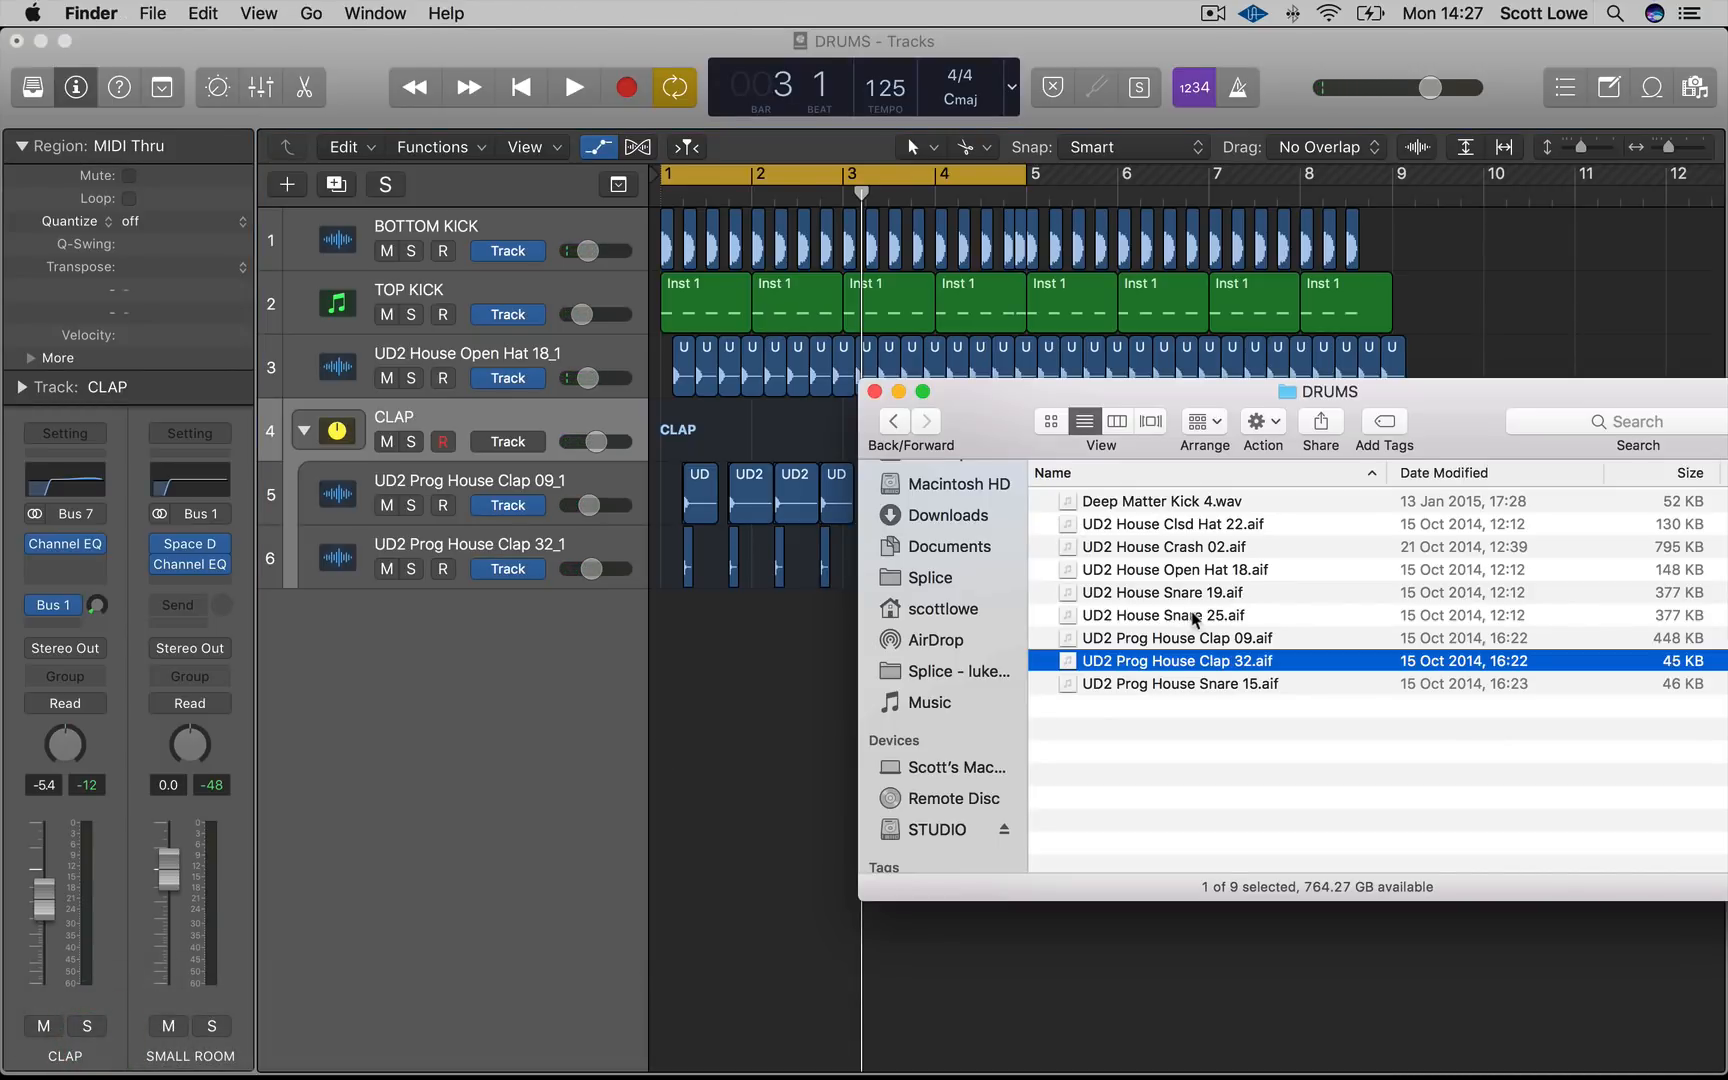
click(1226, 526)
drag(640, 606, 688, 625)
click(760, 621)
key(super+Right)
key(super+Right)
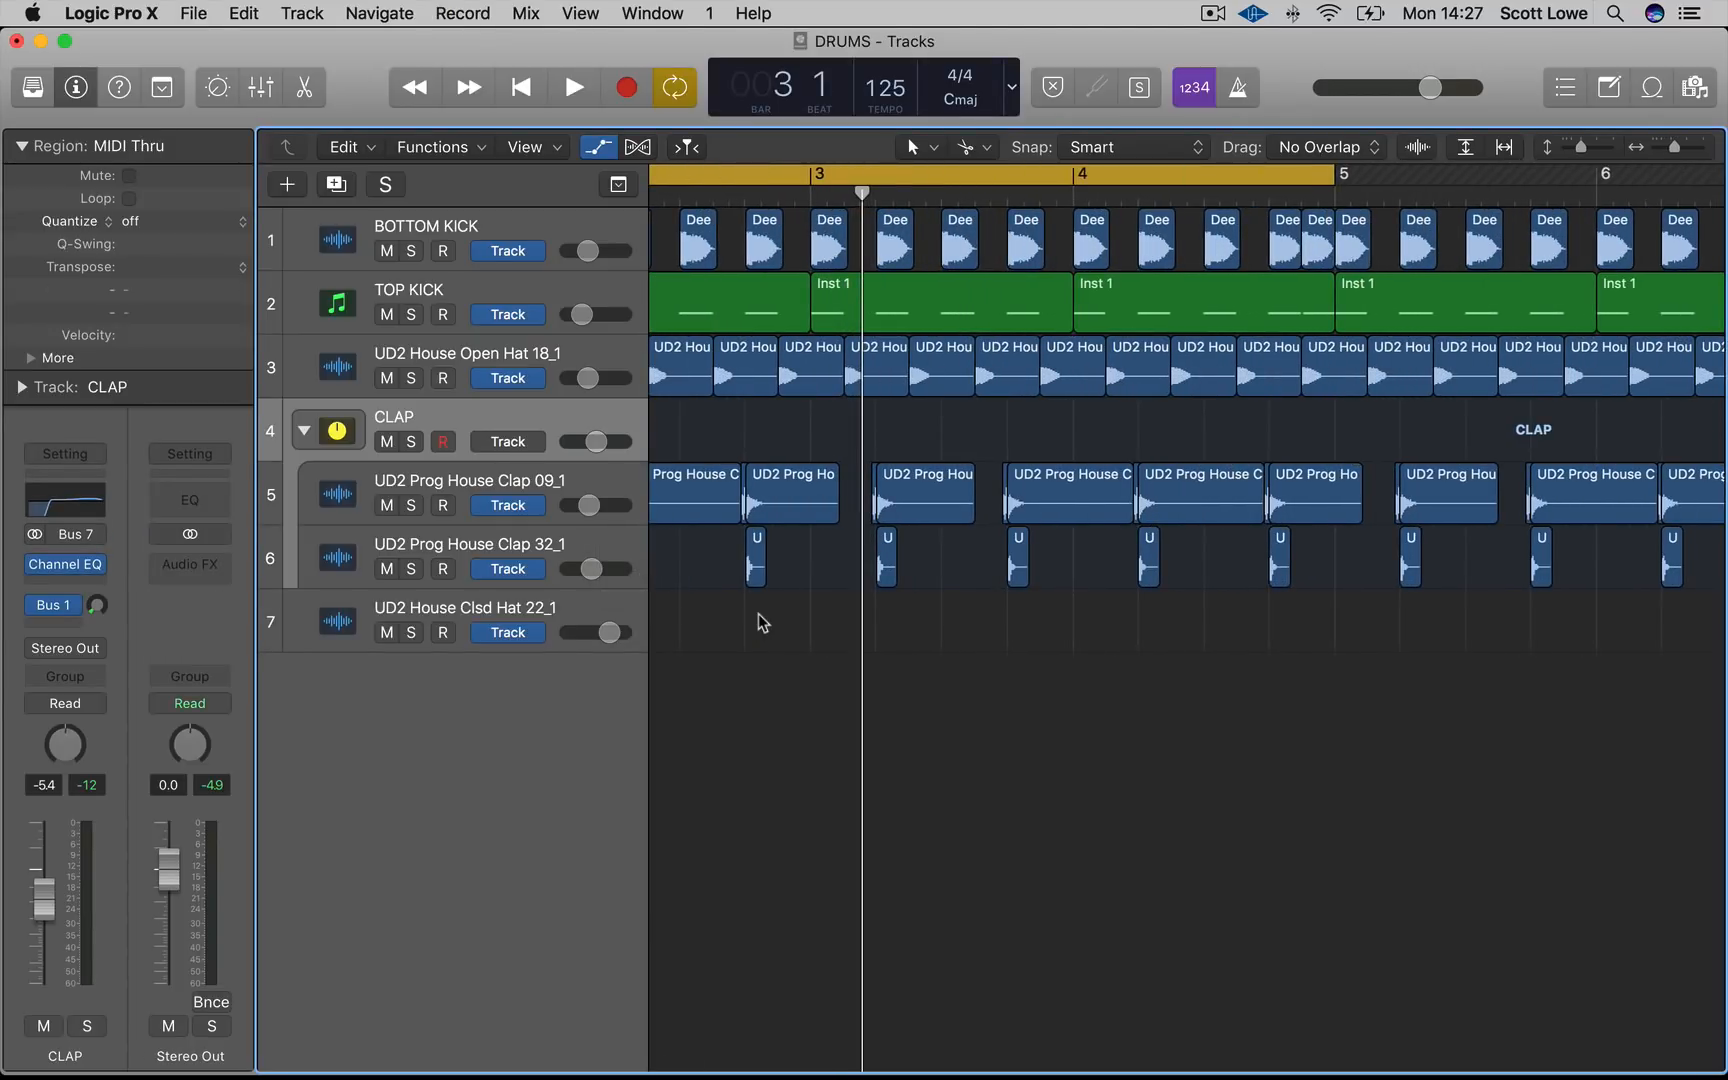
Position the closed hat region on the offbeat after beat 3 of bar 1, fine-tuning its start slightly
scroll(753, 707, left, 8)
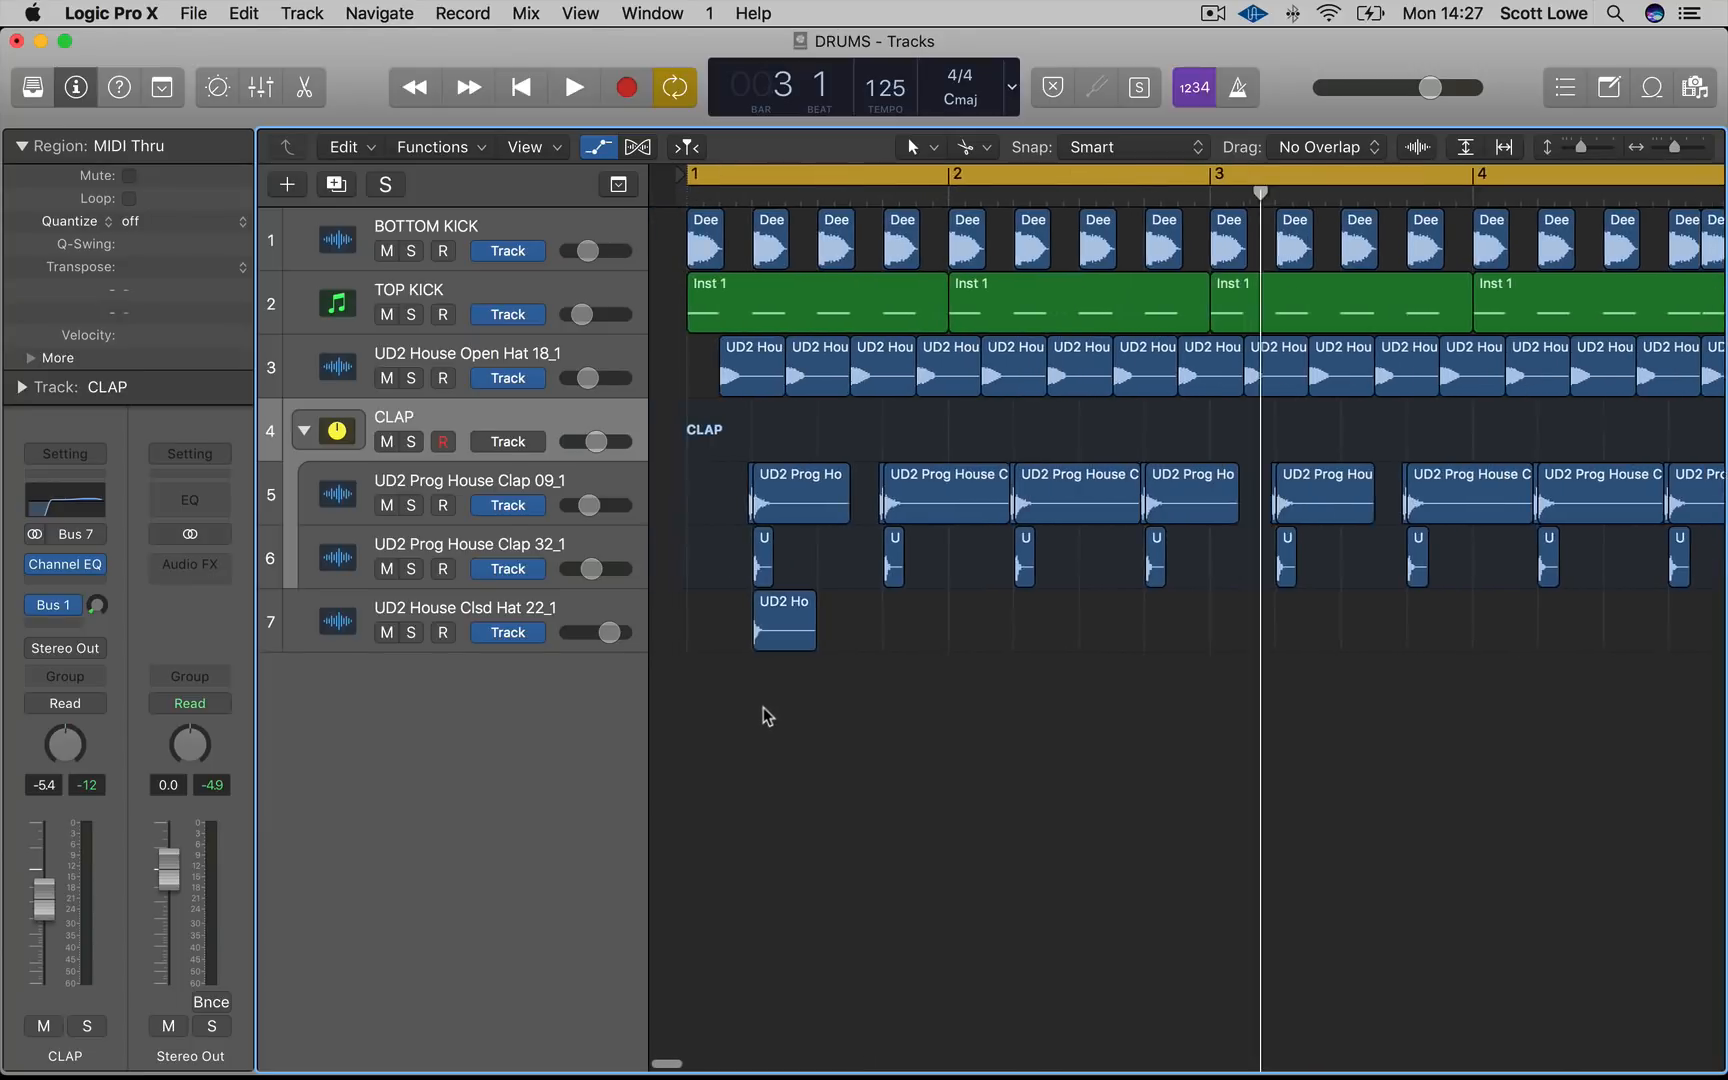
click(753, 628)
key(super+Right)
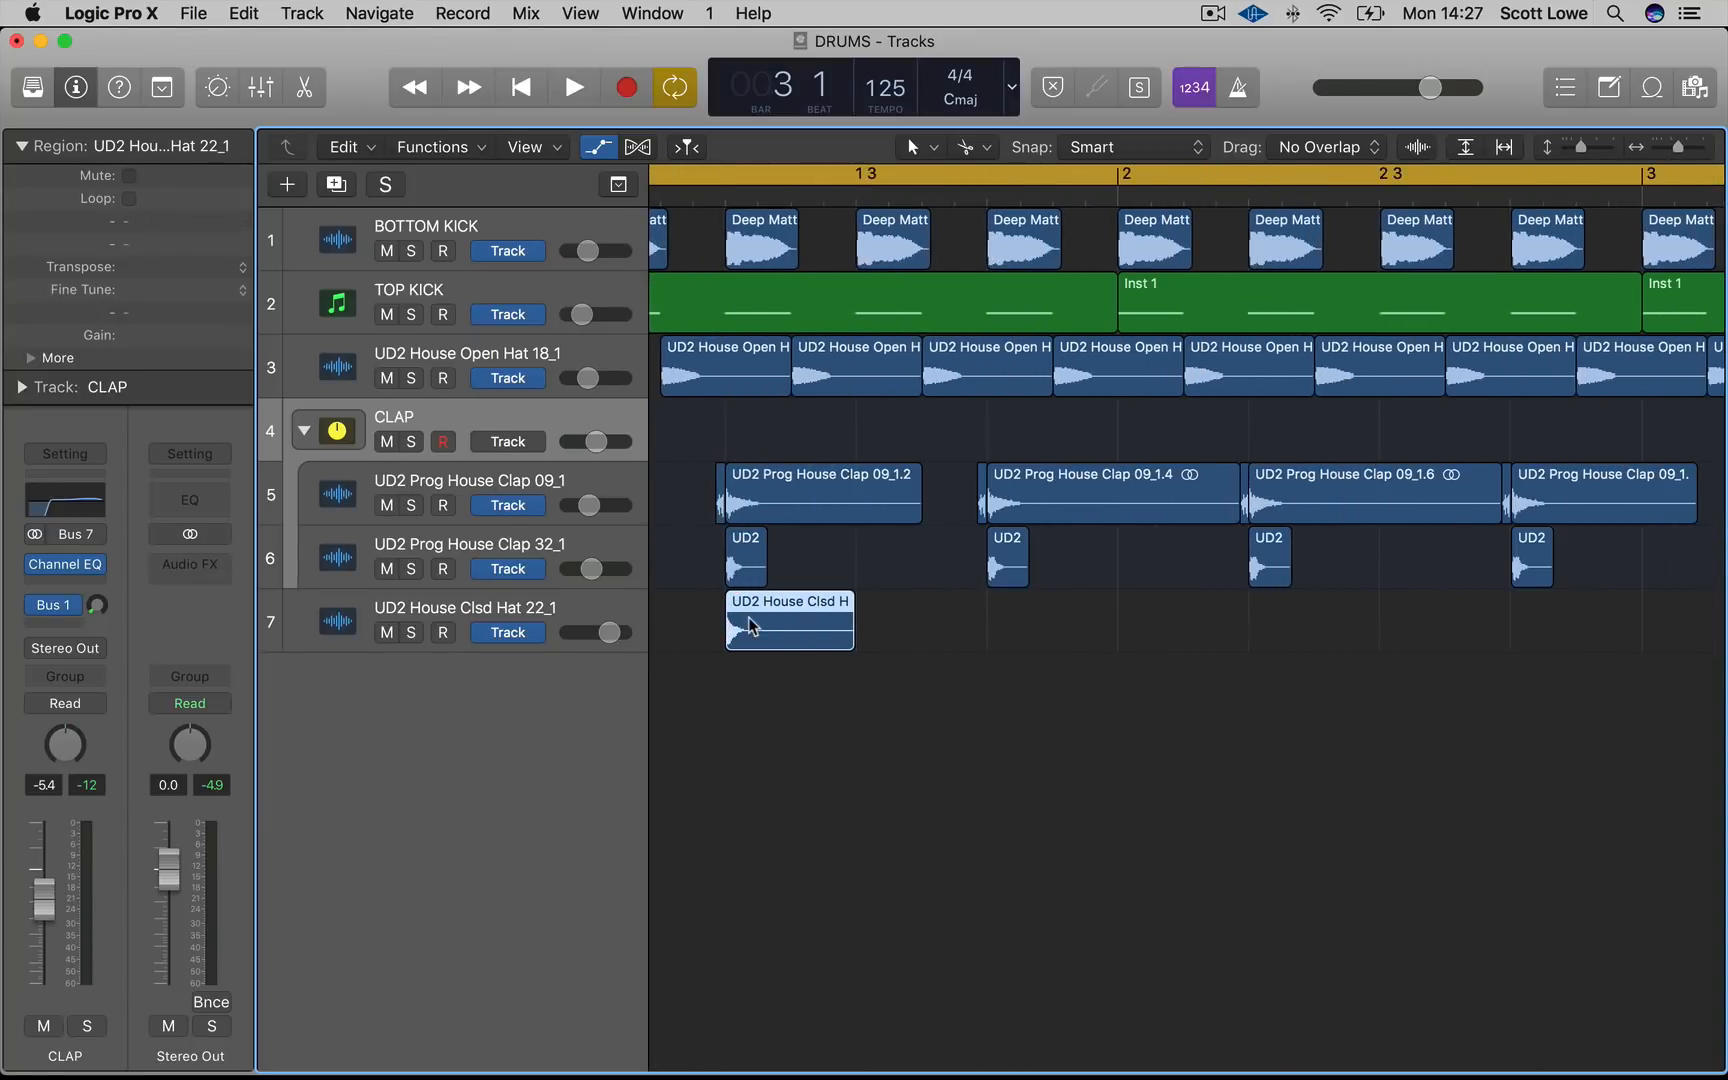
scroll(830, 655, left, 3)
click(873, 685)
drag(829, 636, 1005, 627)
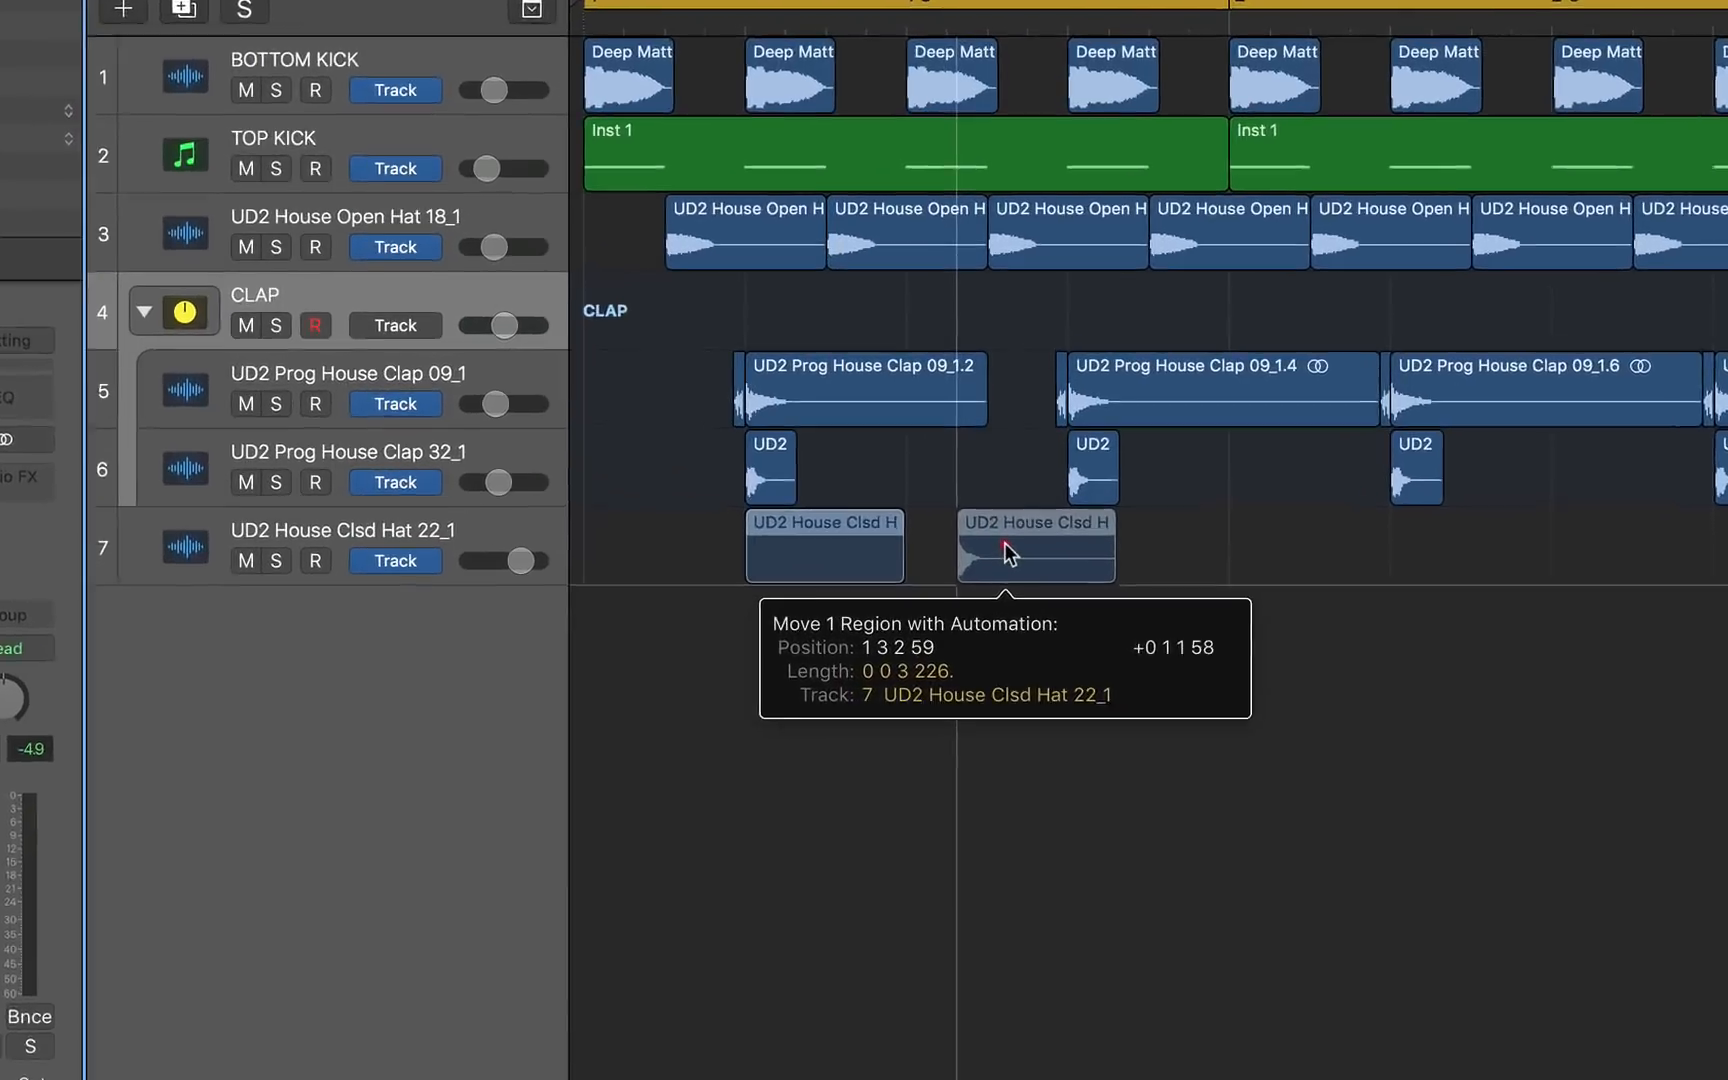
drag(1007, 553, 1000, 560)
key(super+Right)
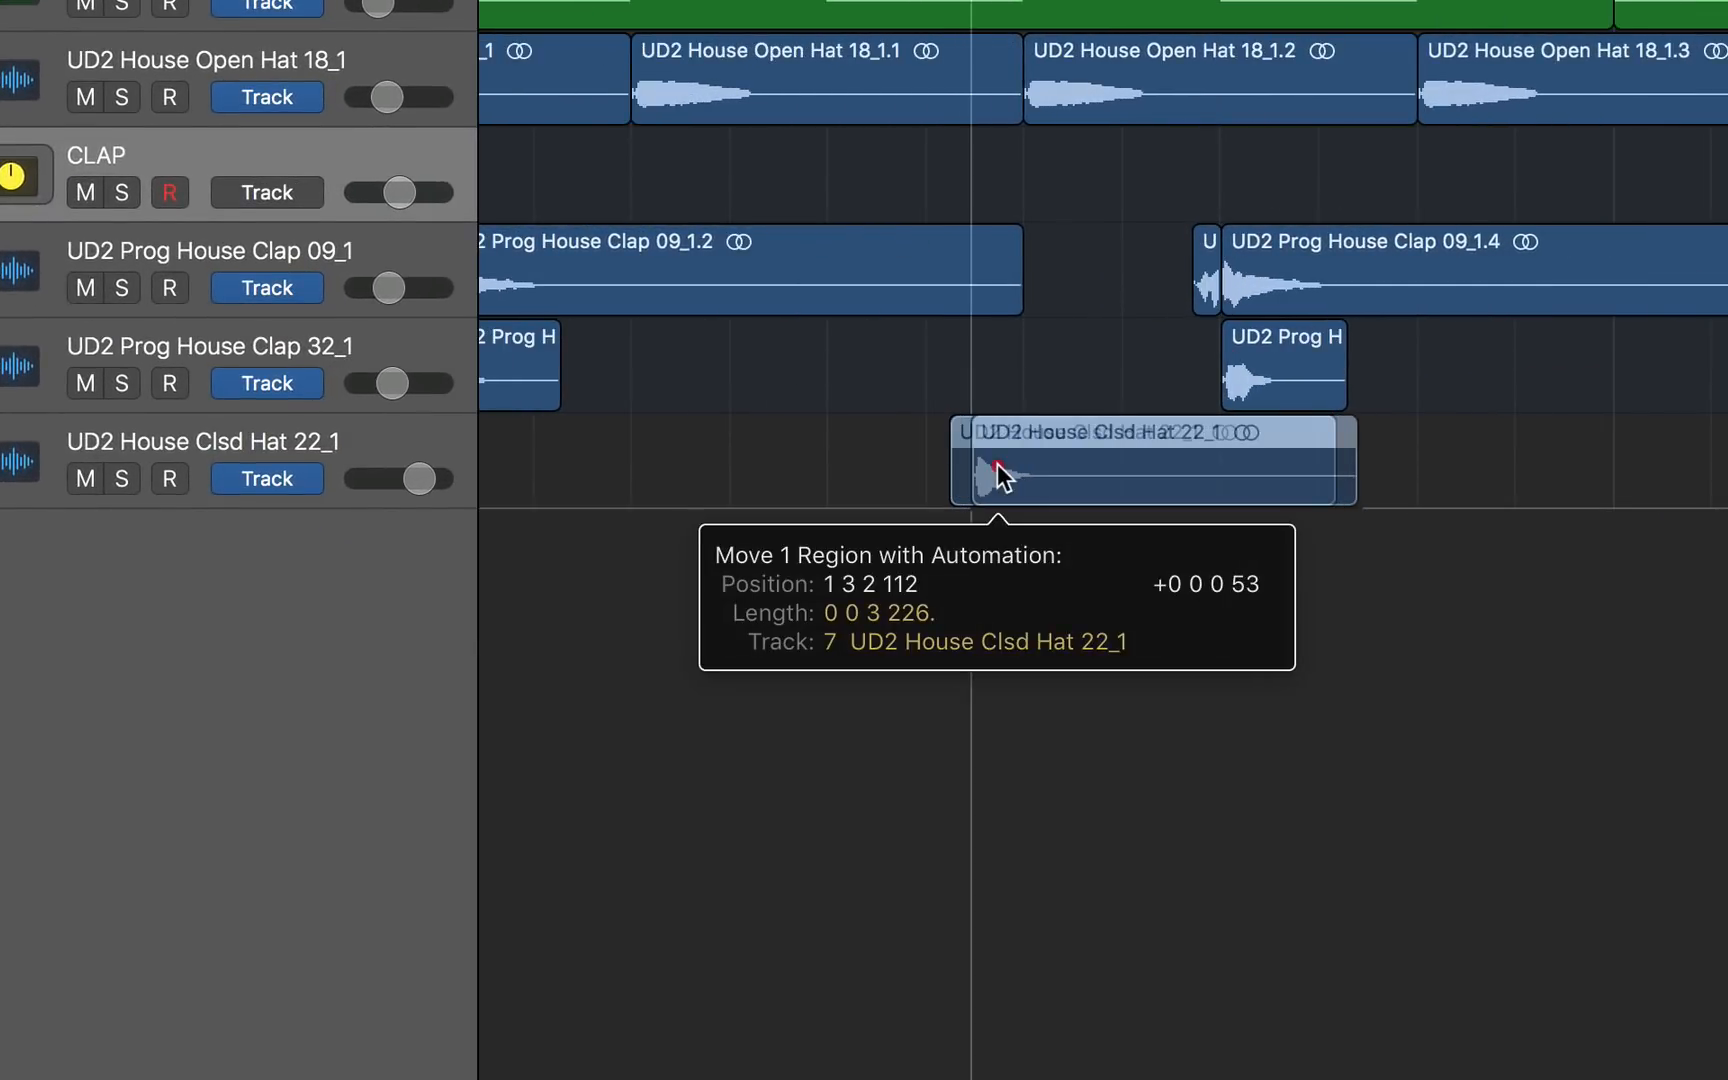
drag(998, 472, 985, 478)
key(super+Left)
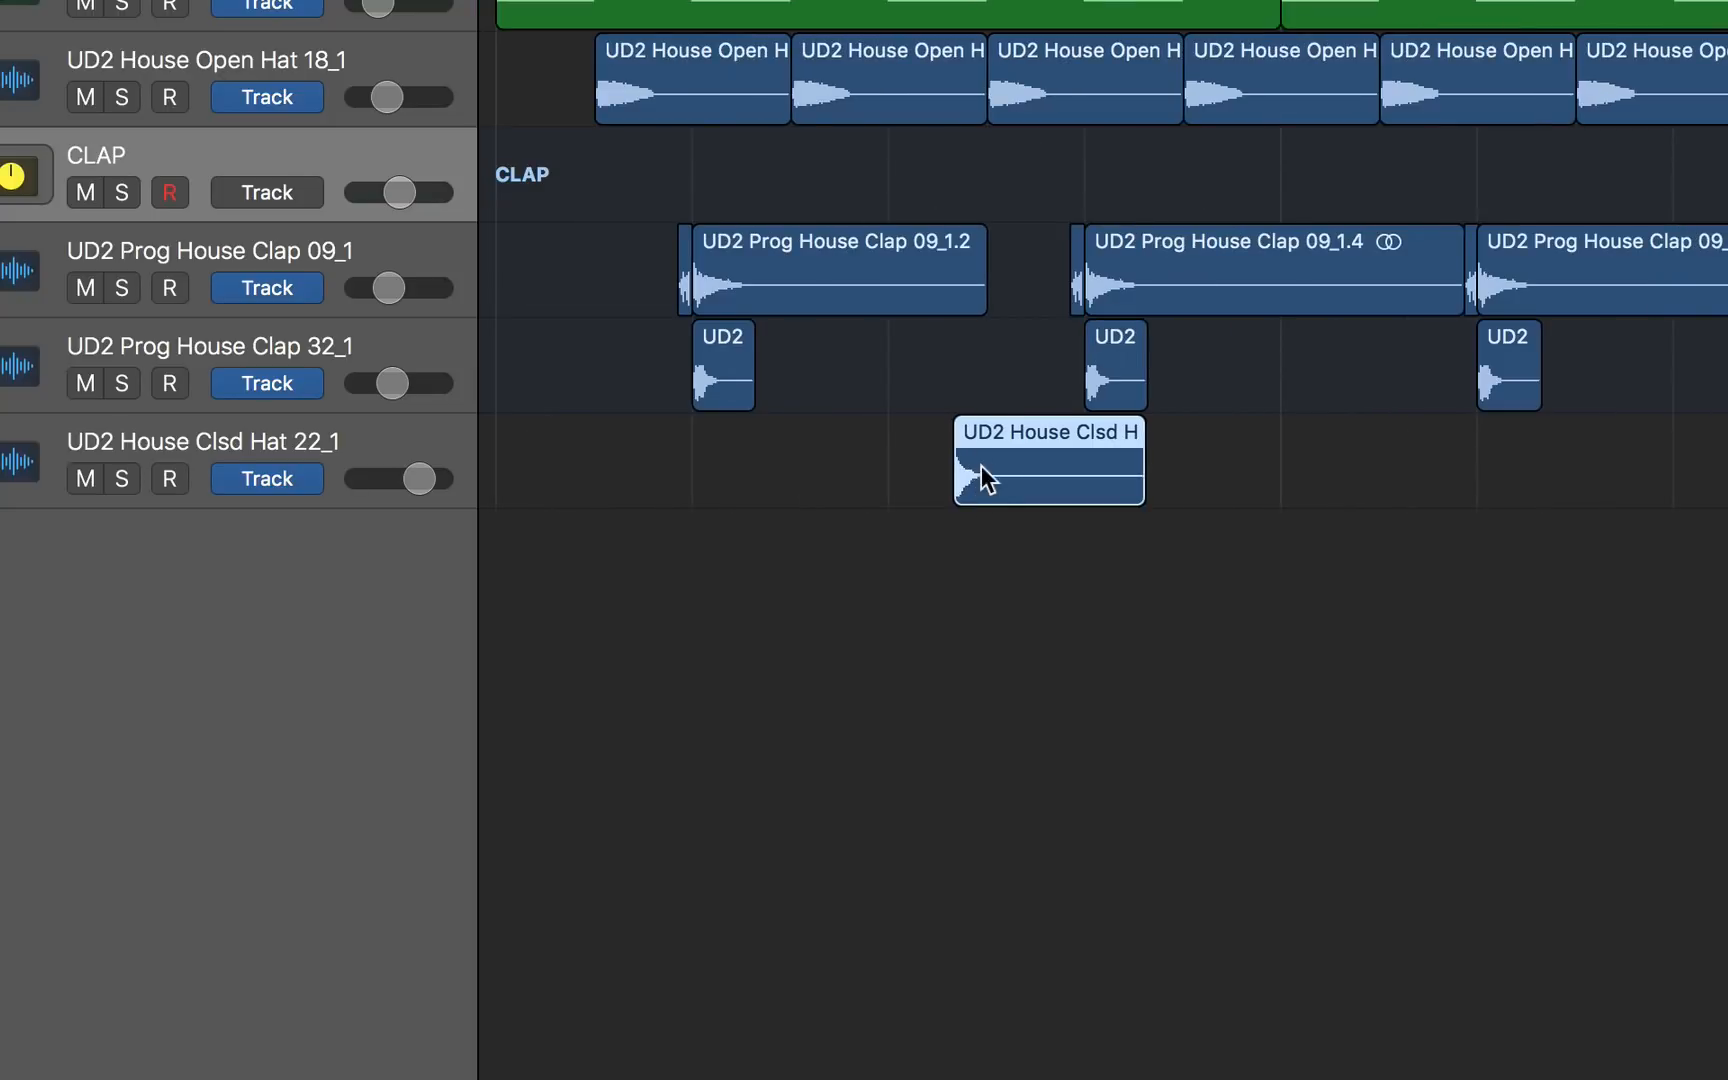
key(super+Right)
key(super+Right)
key(super+Right)
drag(977, 478, 972, 478)
click(991, 598)
key(super+Left)
key(super+Left)
key(super+Left)
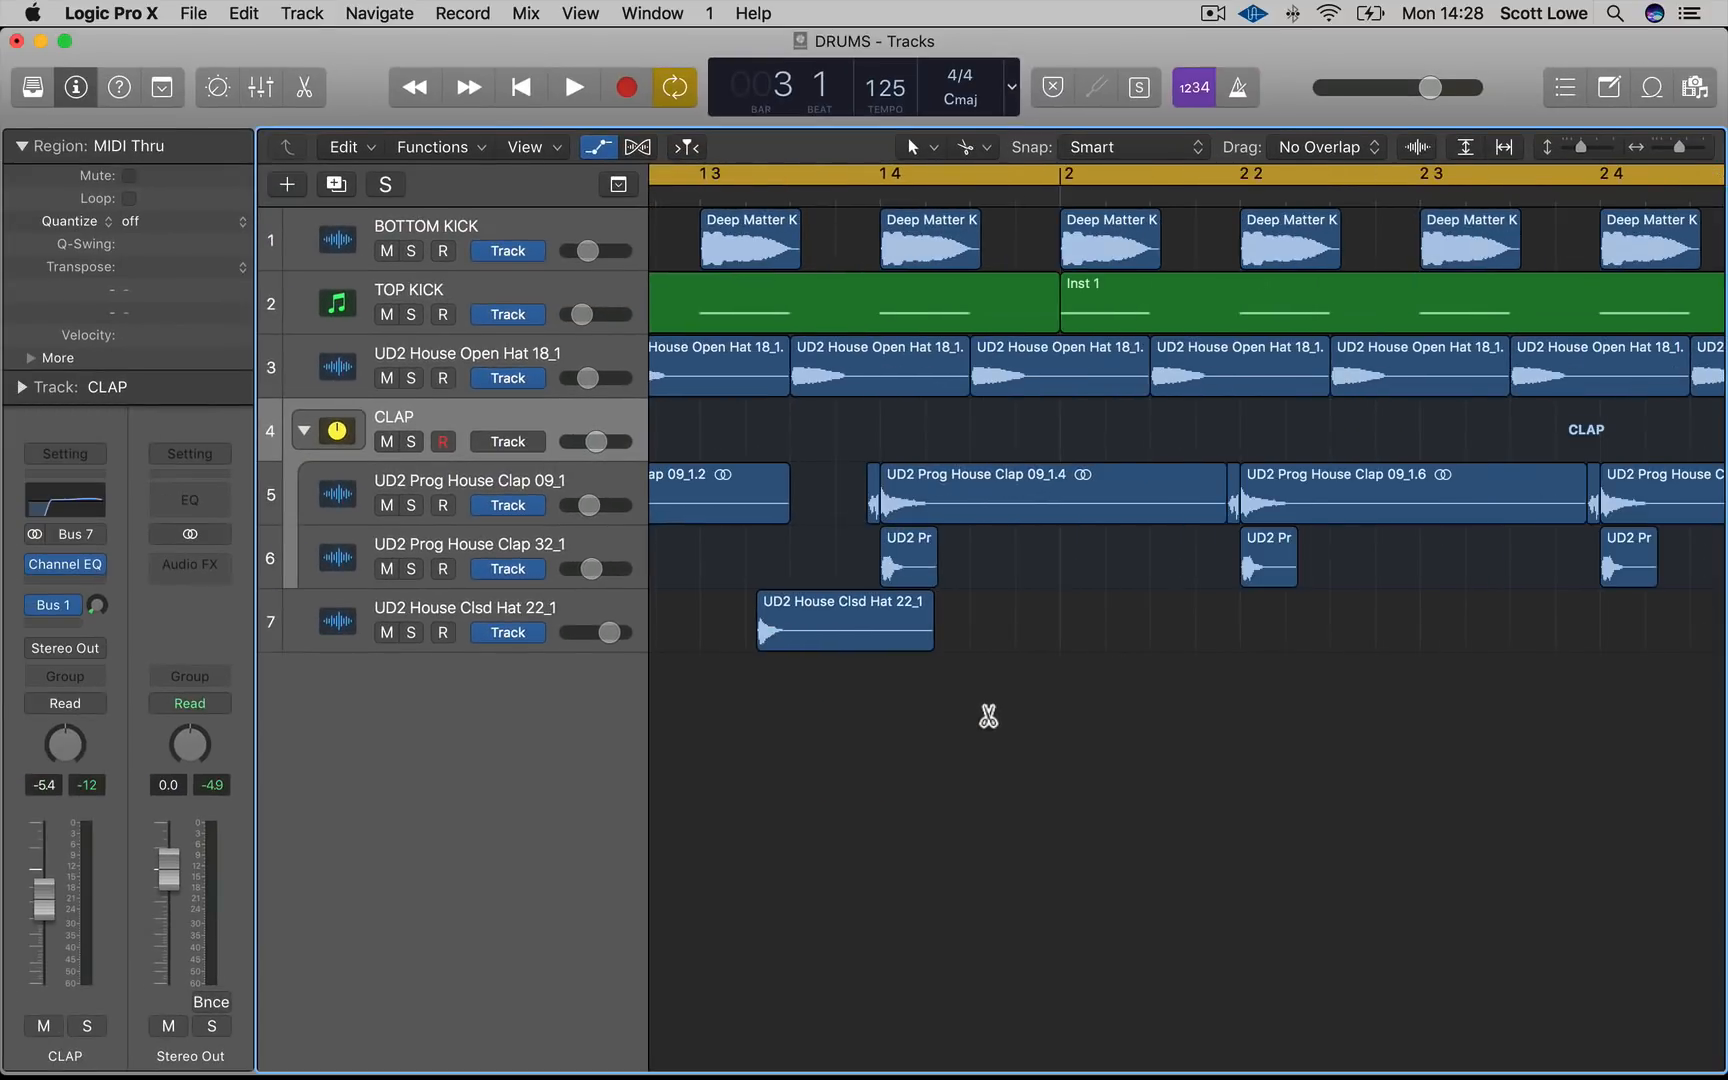
Select the closed hat track and lower its volume while the loop plays
key(space)
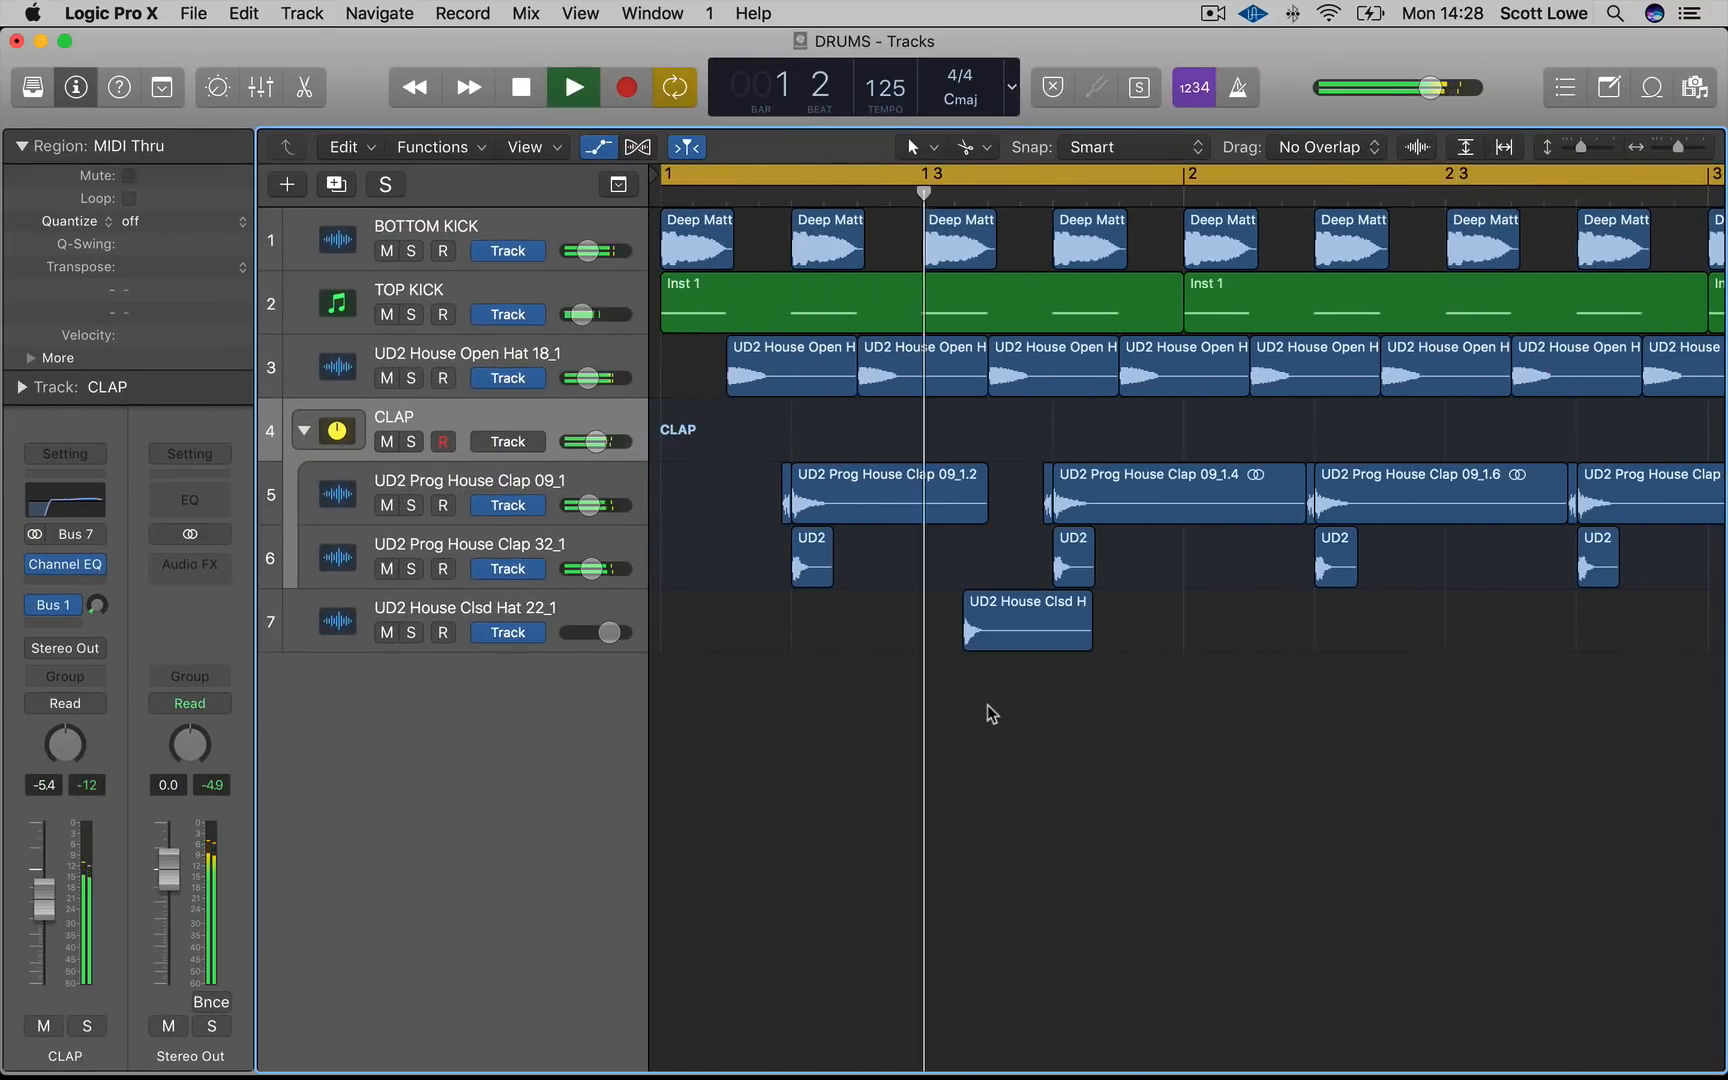
key(space)
click(468, 607)
key(space)
drag(42, 884, 44, 1008)
drag(45, 940, 45, 975)
key(space)
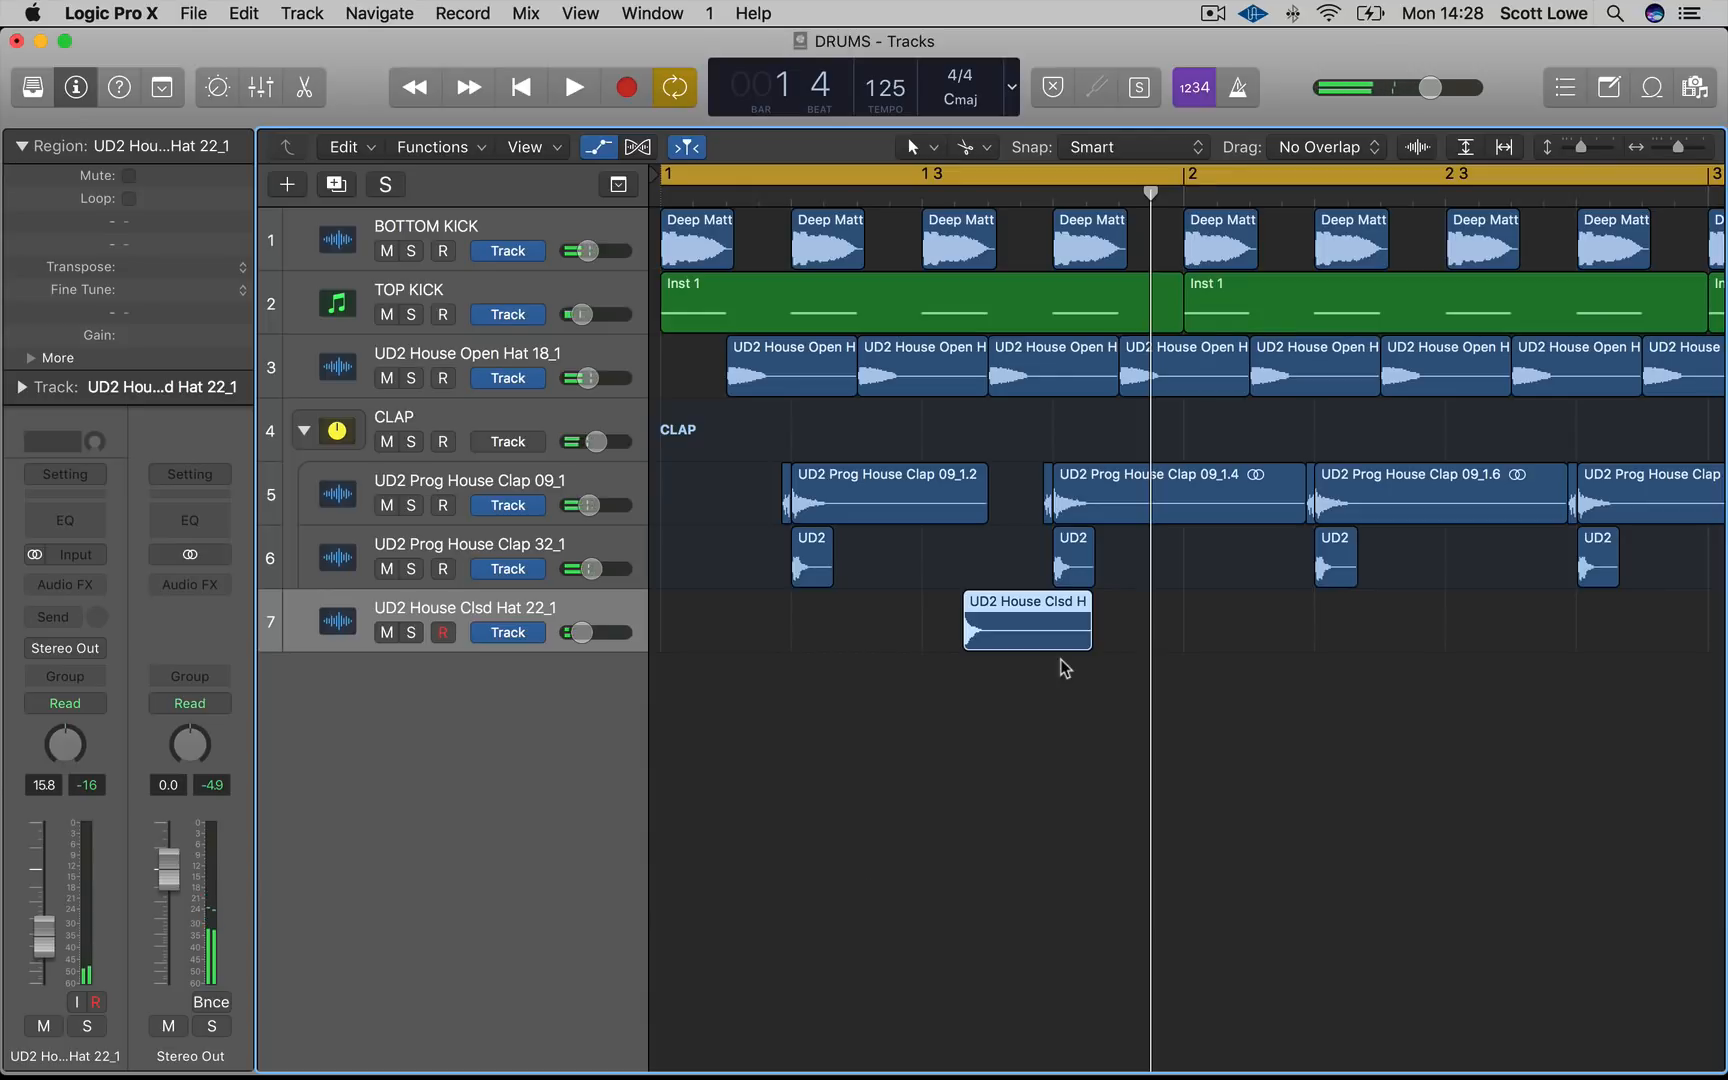
Copy the closed hat hit into bar 2 and play back the loop
key(super+Left)
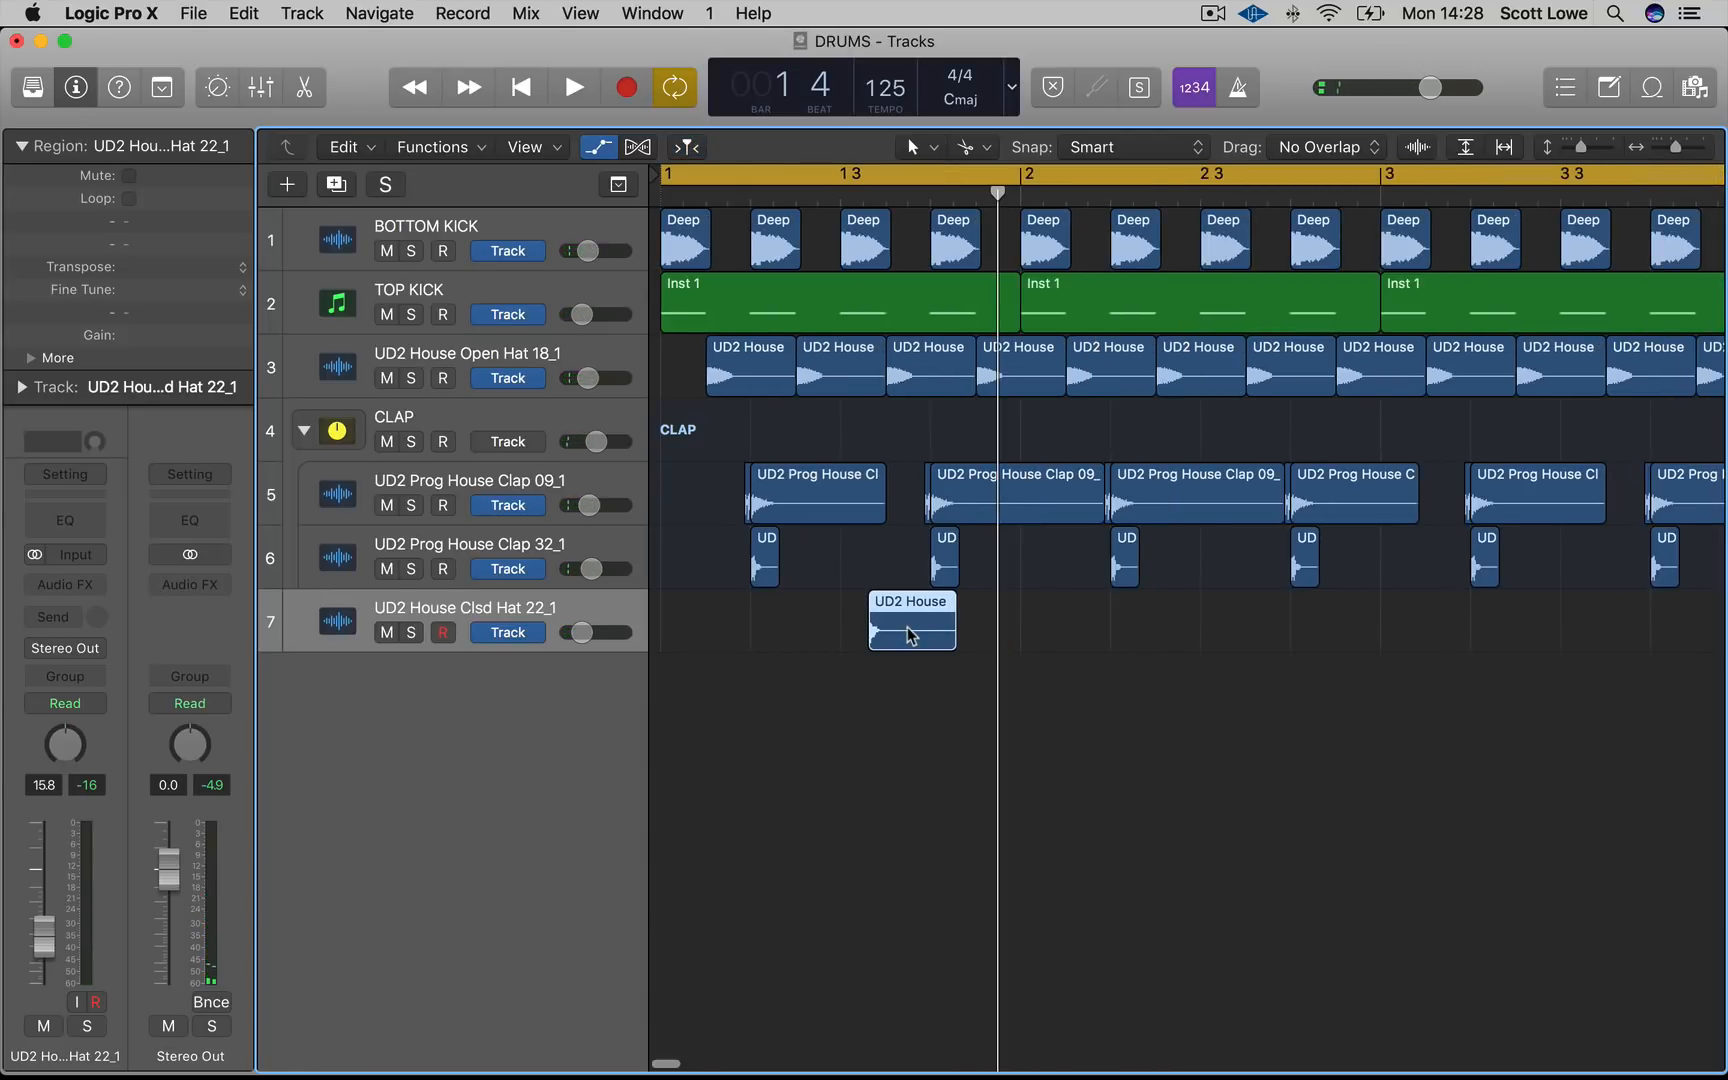
key(space)
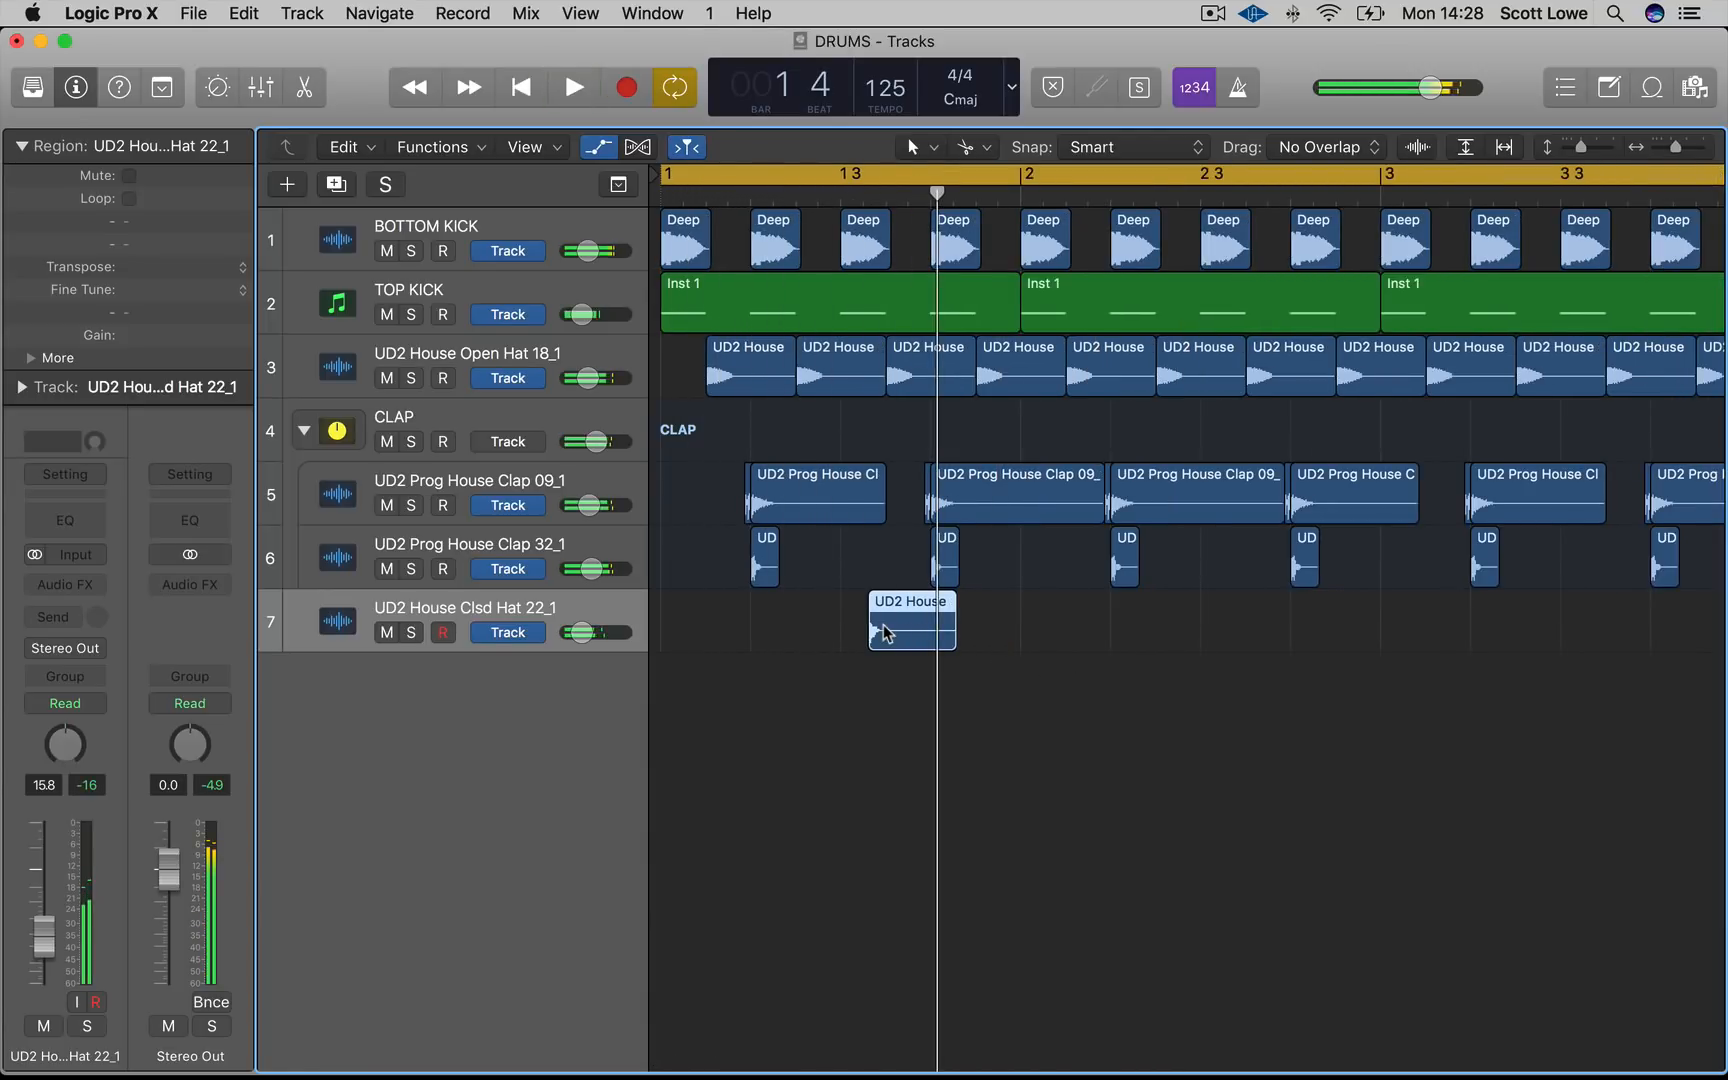
drag(884, 632, 1288, 634)
key(super+Right)
key(super+Right)
key(super+Right)
key(super+Left)
key(super+Left)
key(super+Right)
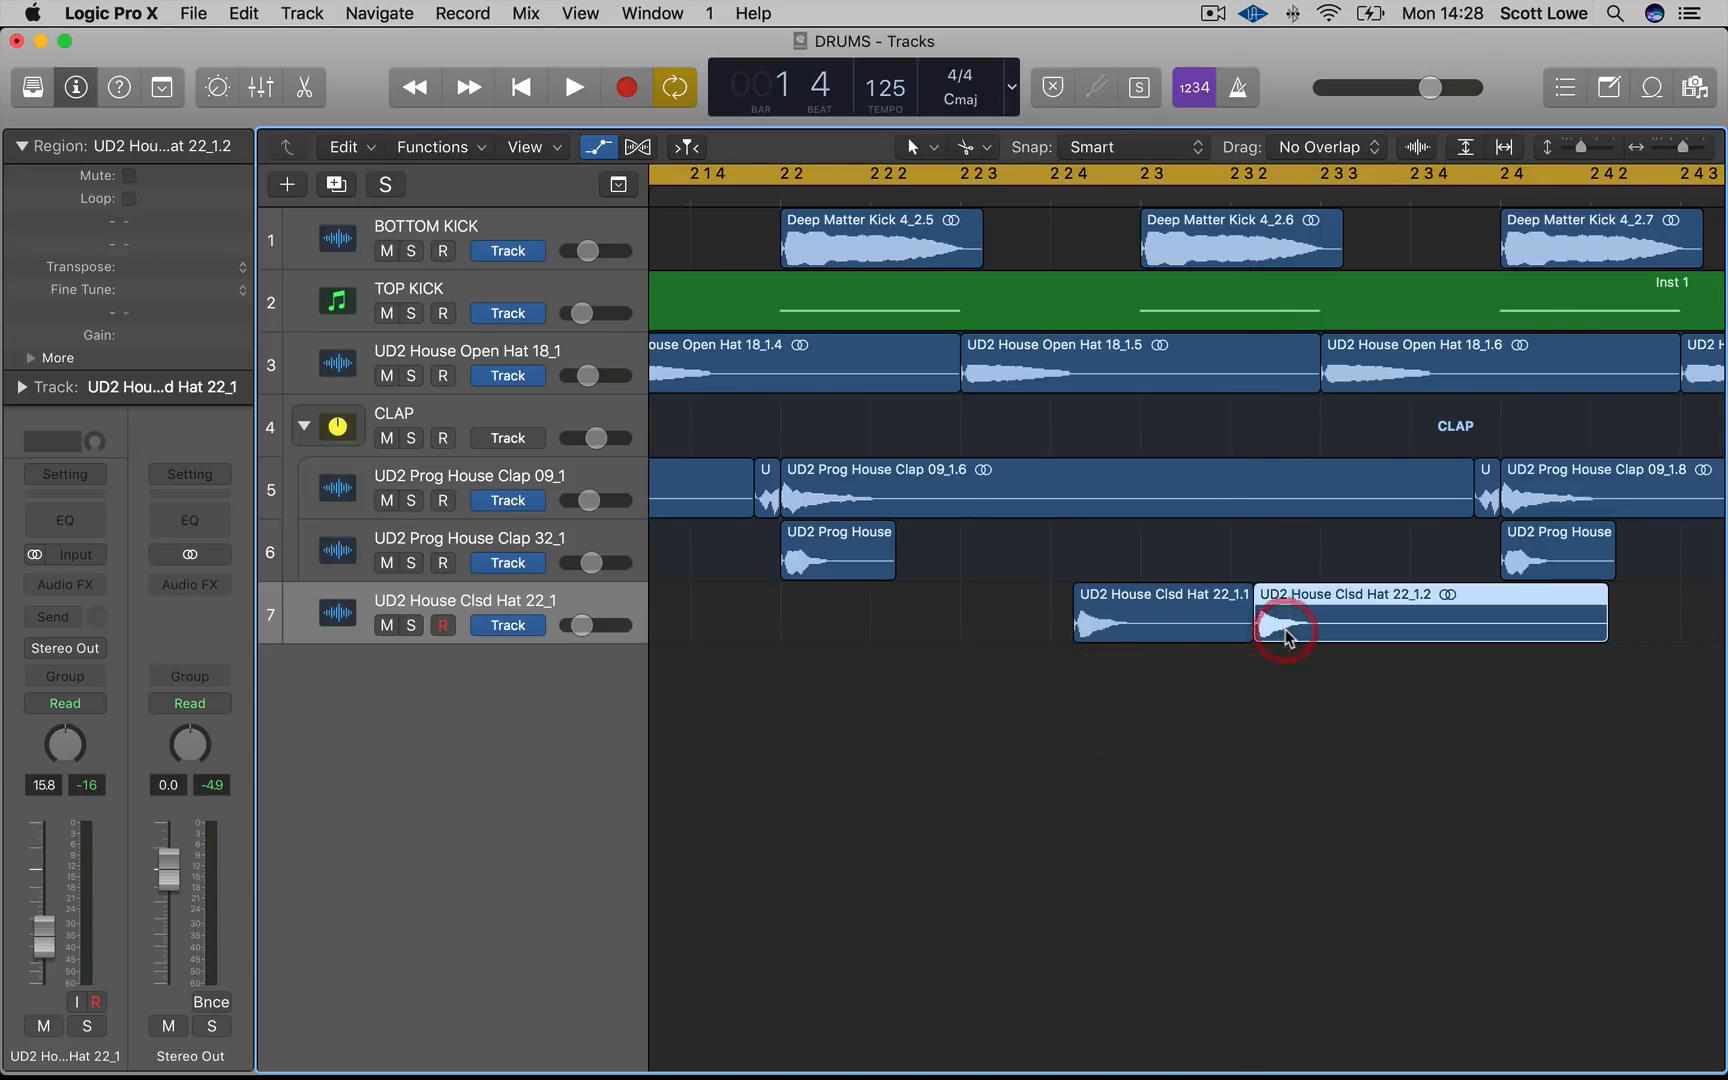
key(super+Left)
key(super+Left)
key(space)
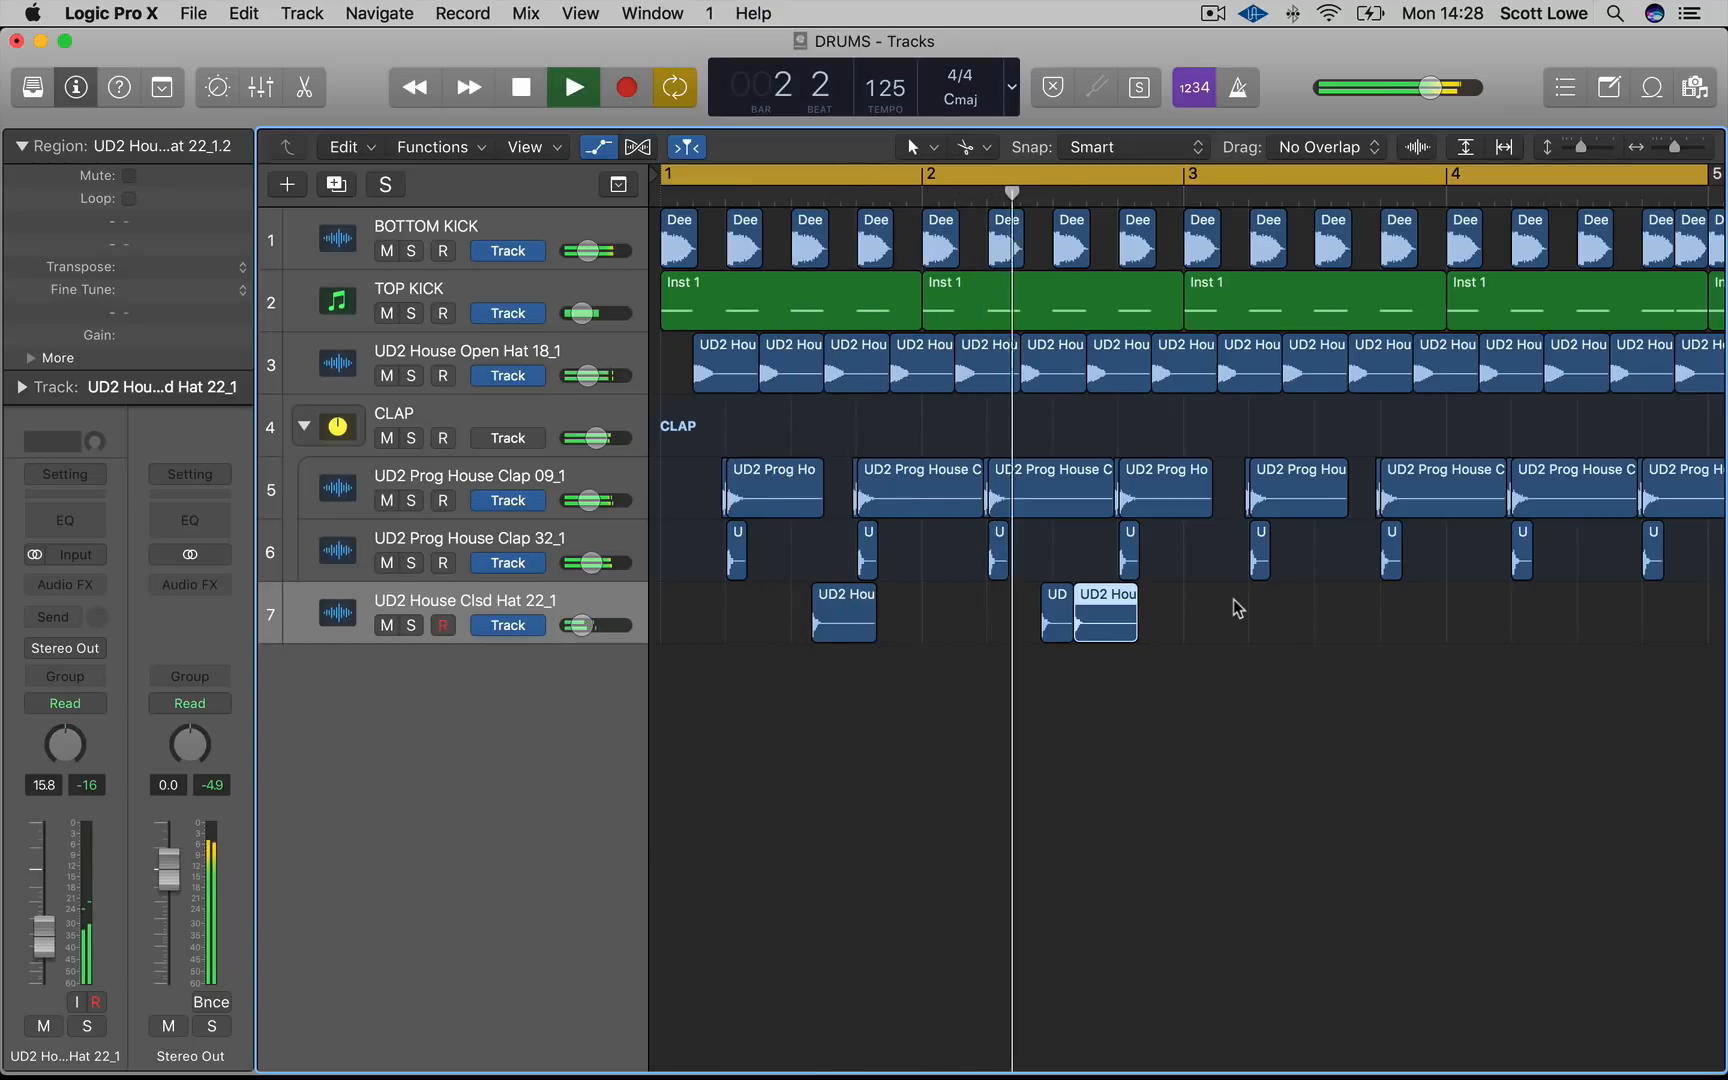
click(1203, 648)
key(space)
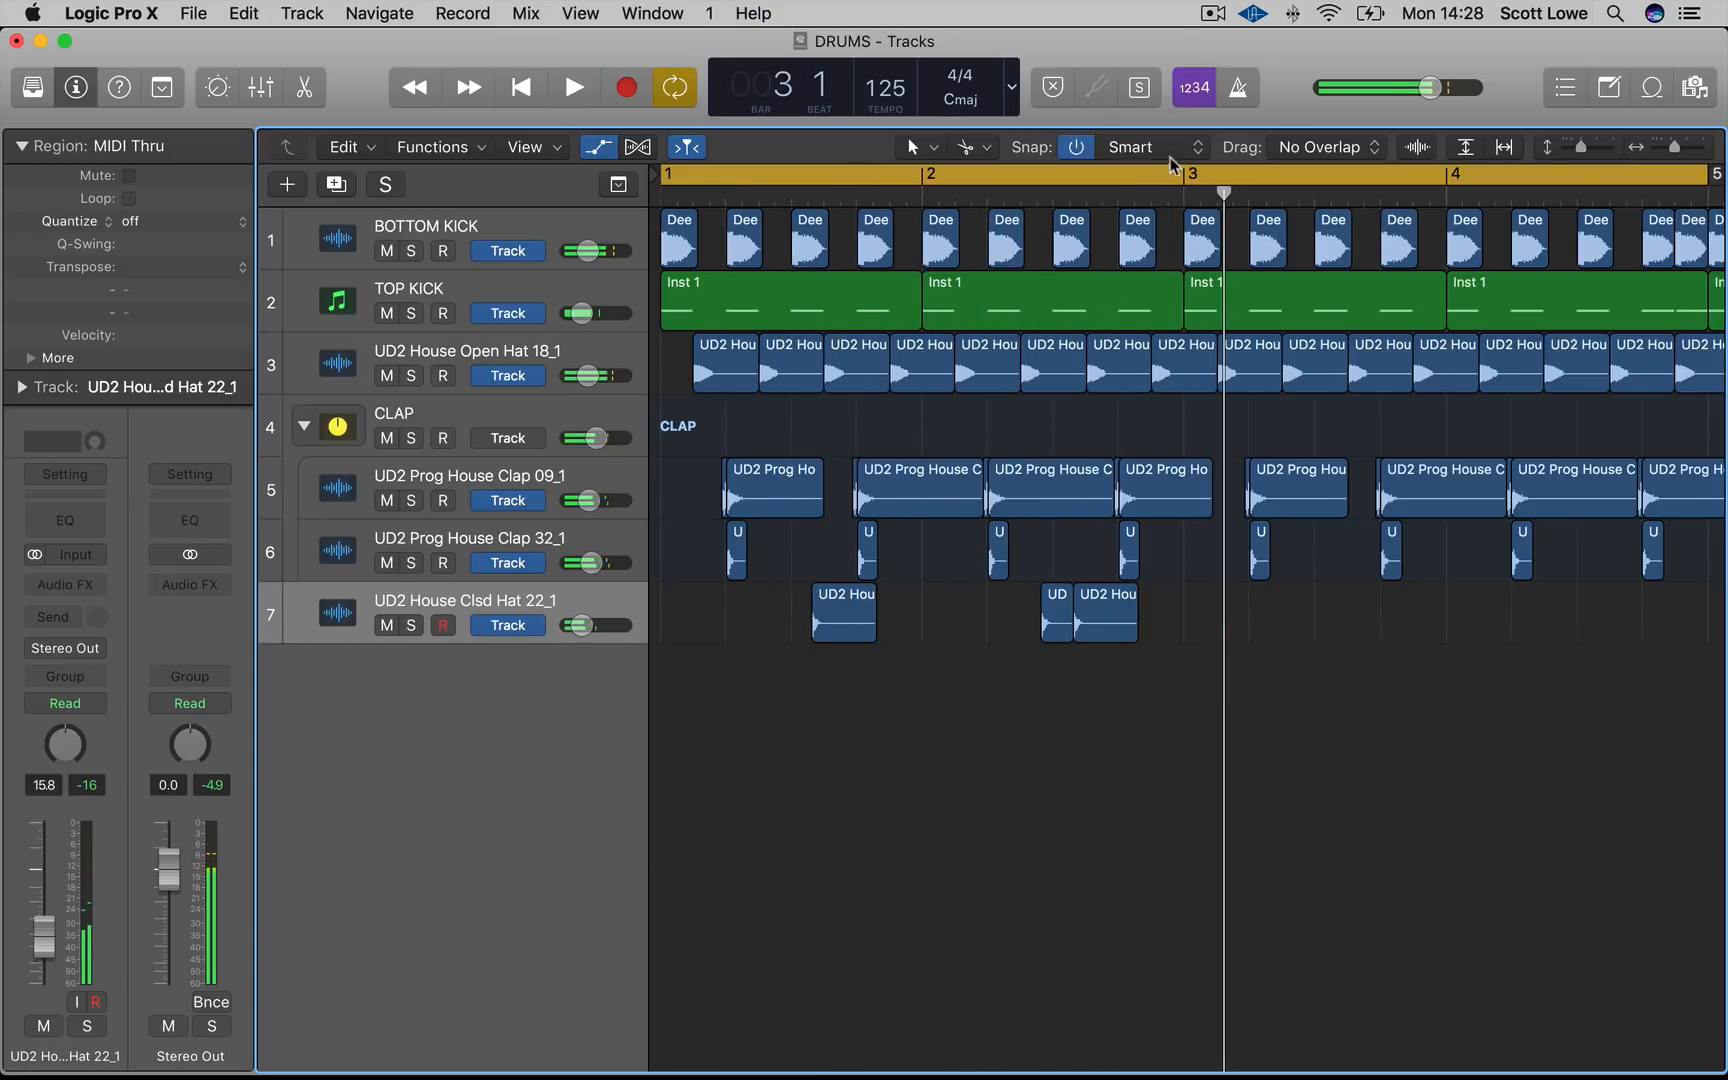
Set a two-bar cycle and copy the closed hat hits of bars 1–2 to repeat across the arrangement
drag(1178, 178, 668, 178)
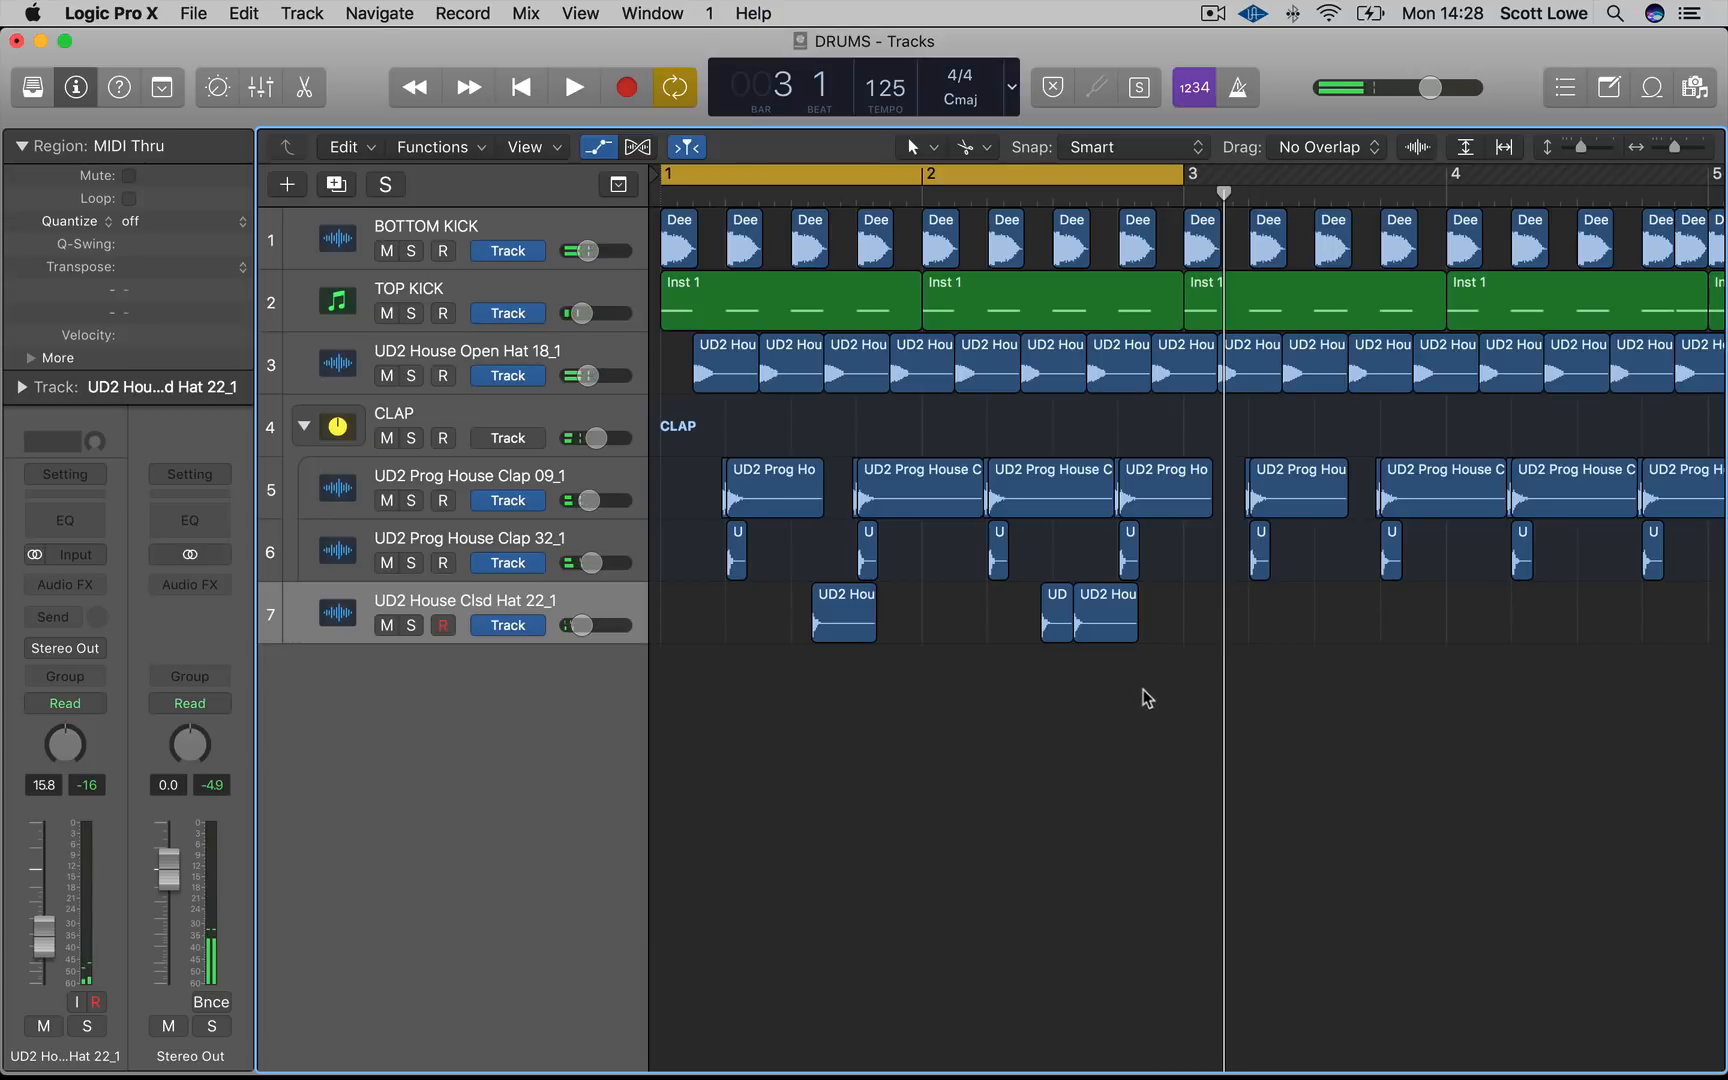
drag(1137, 694, 798, 626)
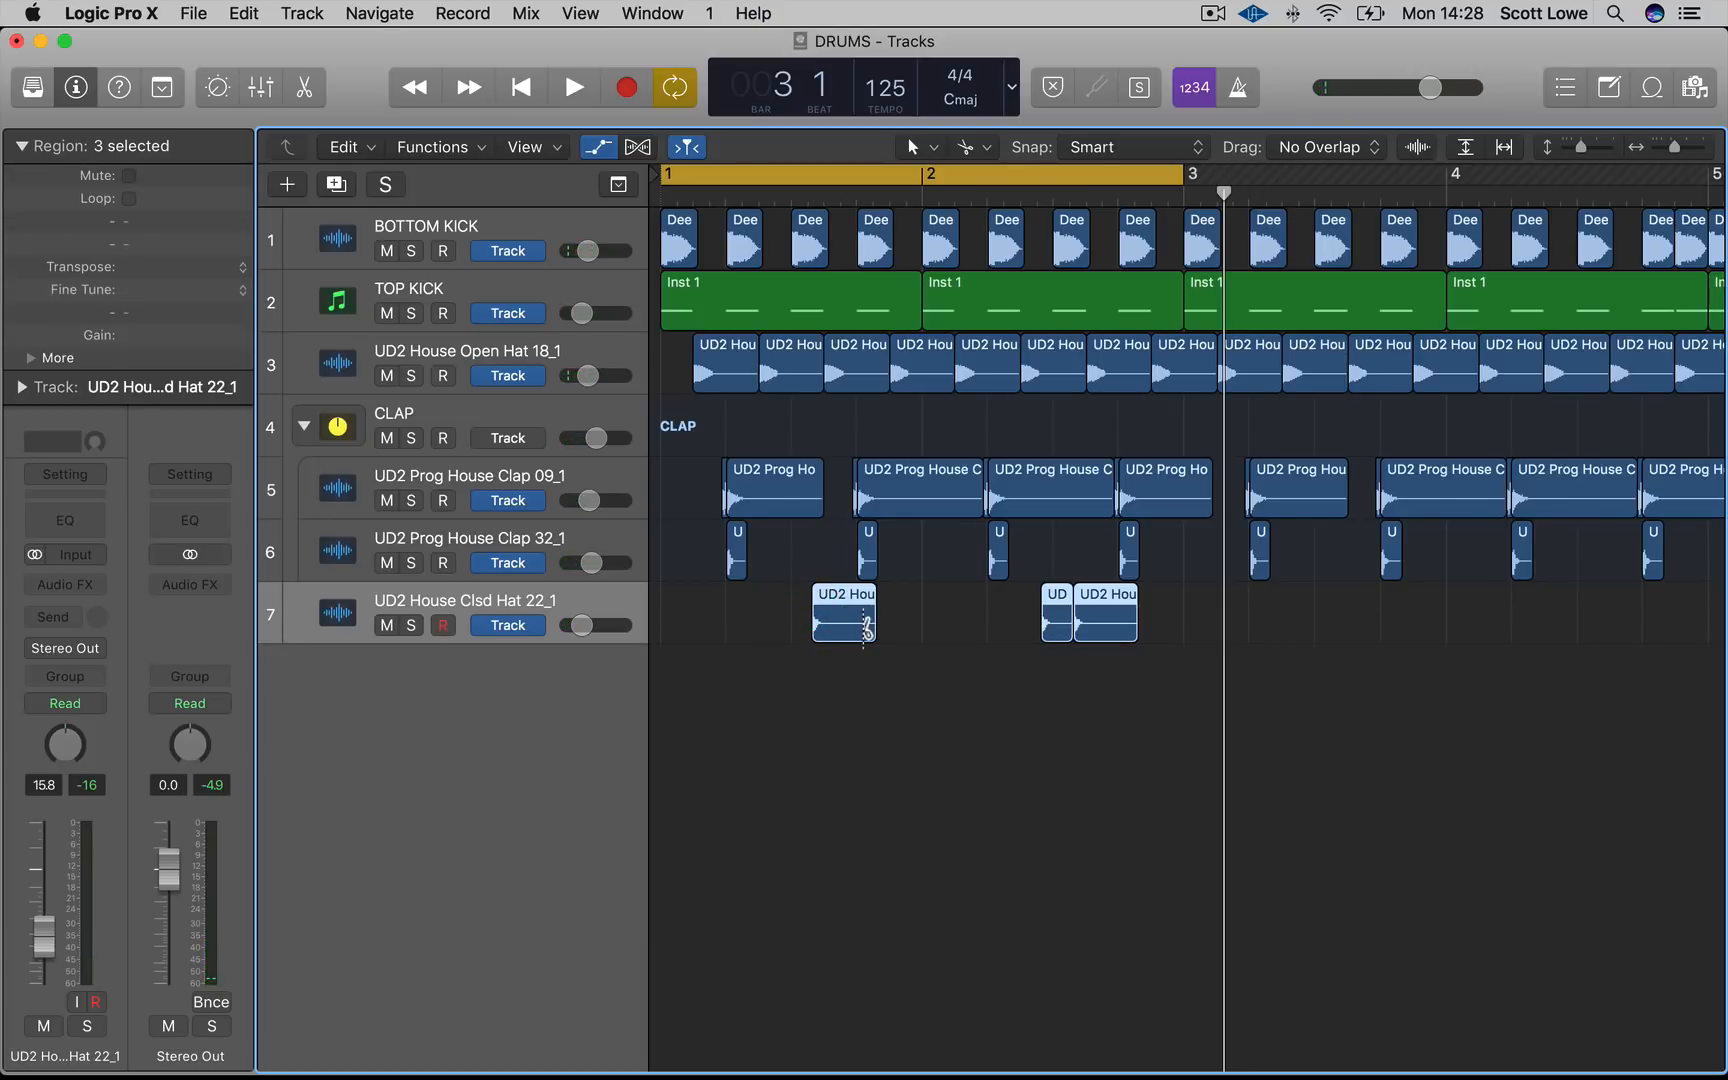
super+click(862, 628)
drag(1404, 721, 1315, 606)
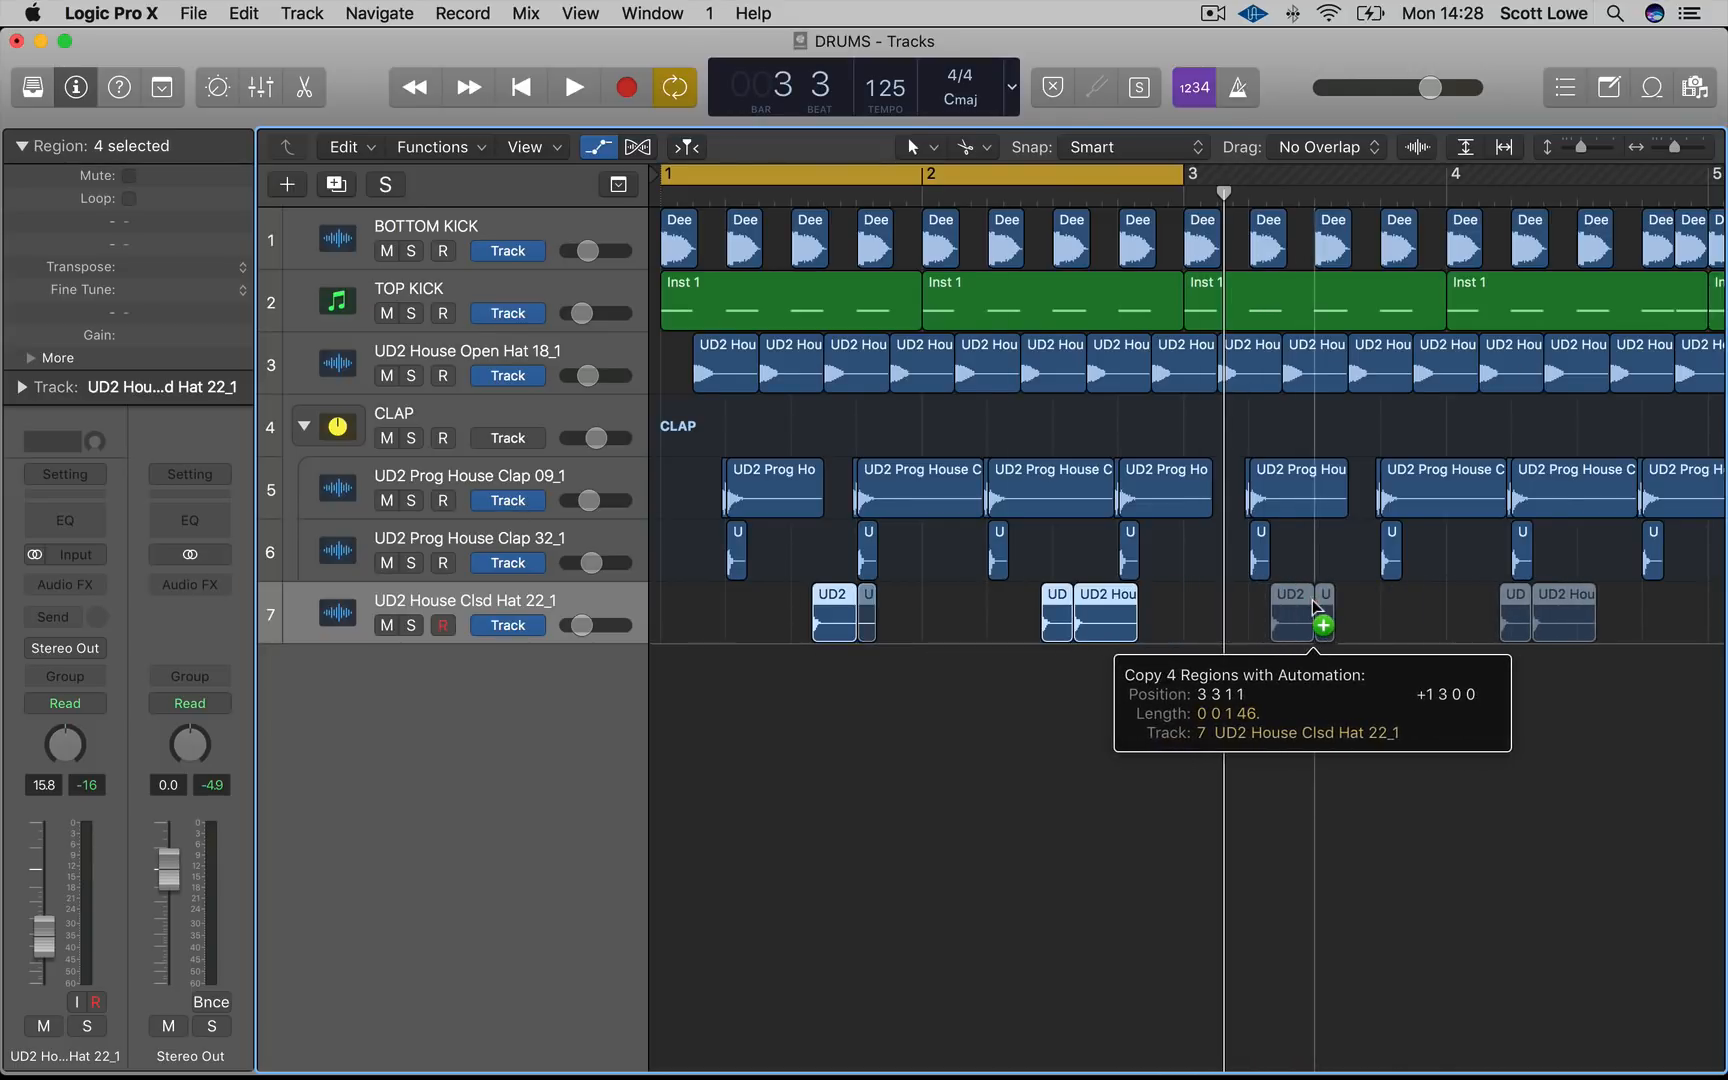
drag(1313, 606, 1265, 618)
key(super+Left)
Extend the cycle range to the end of bar 8 and play back the pattern
drag(1697, 190, 1706, 188)
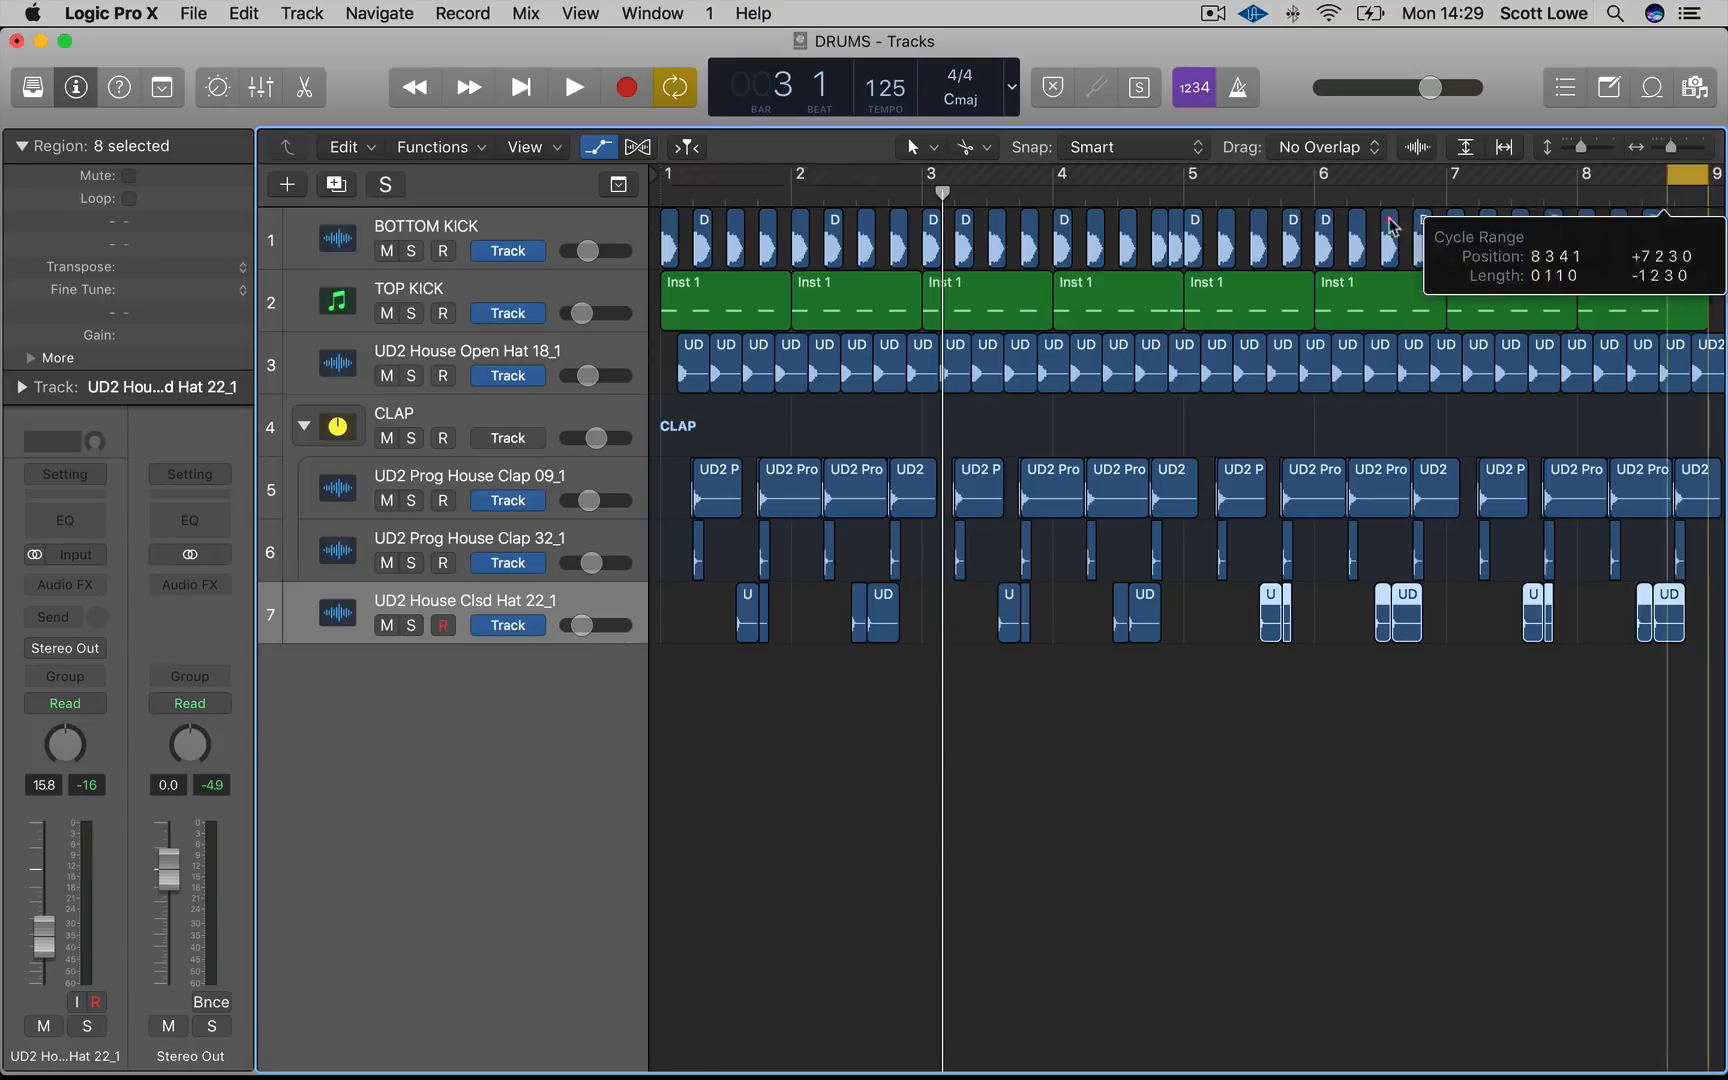
key(space)
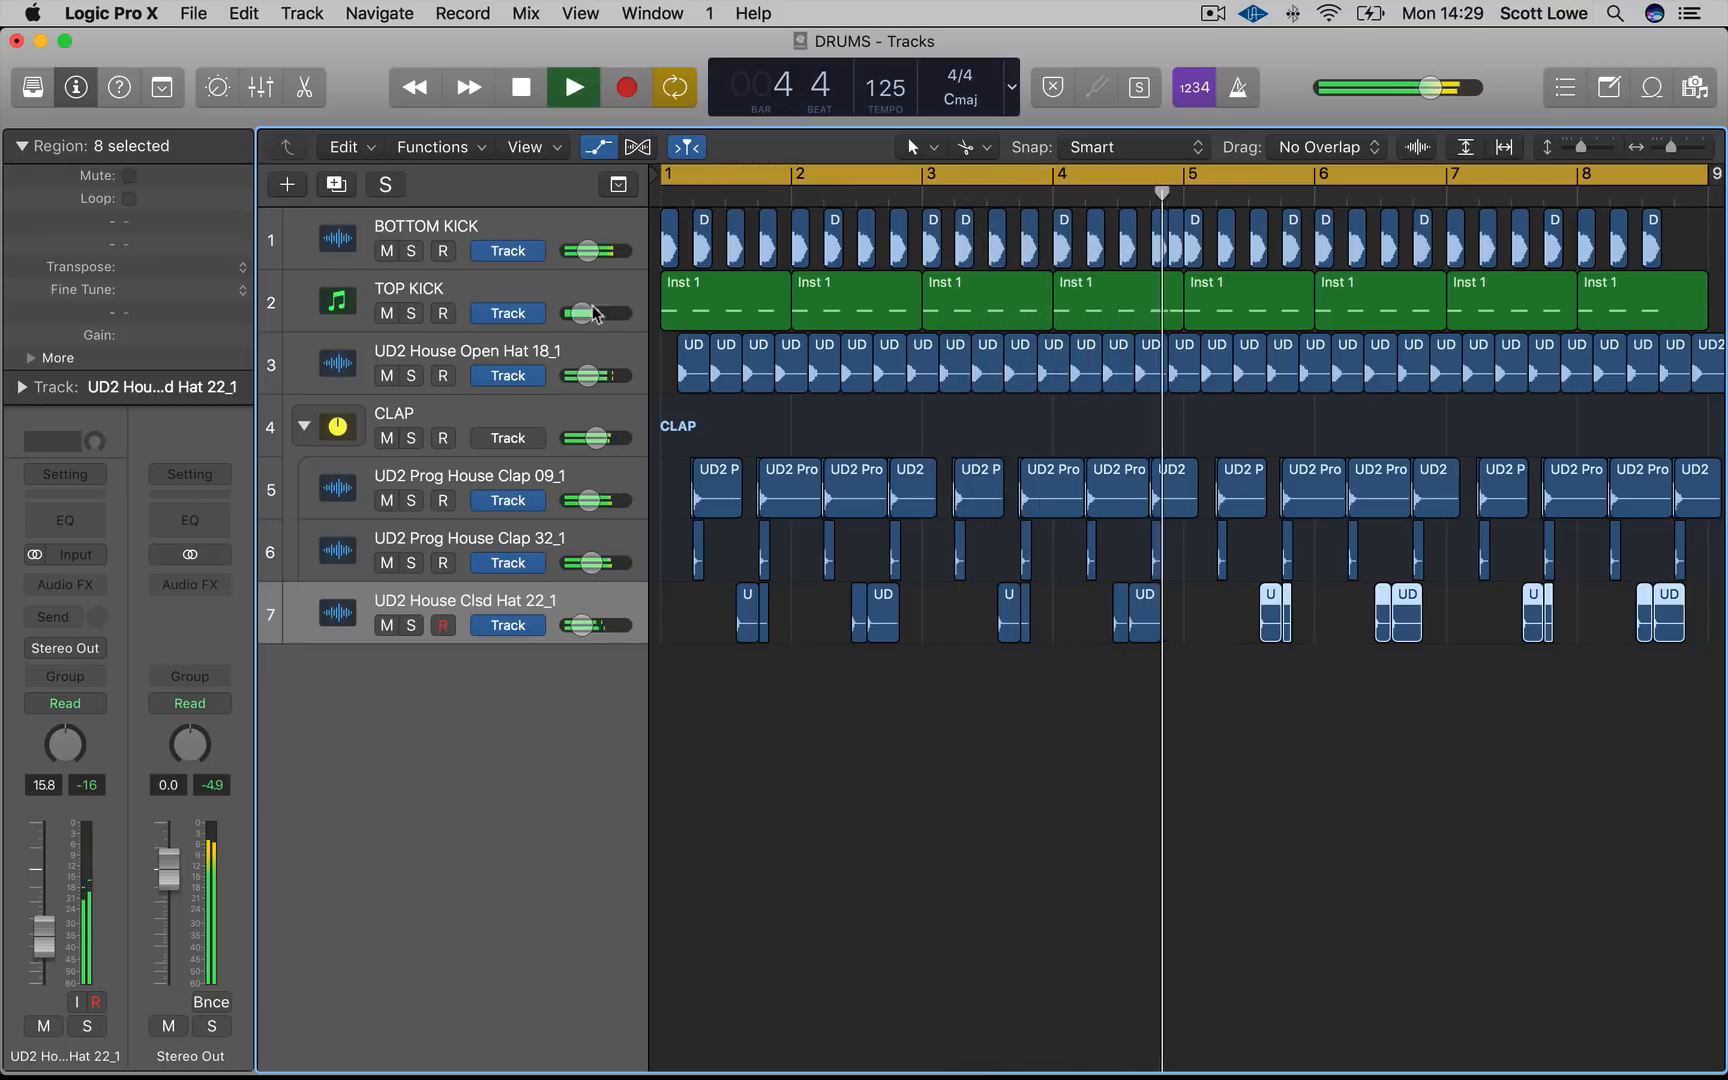
key(space)
click(995, 670)
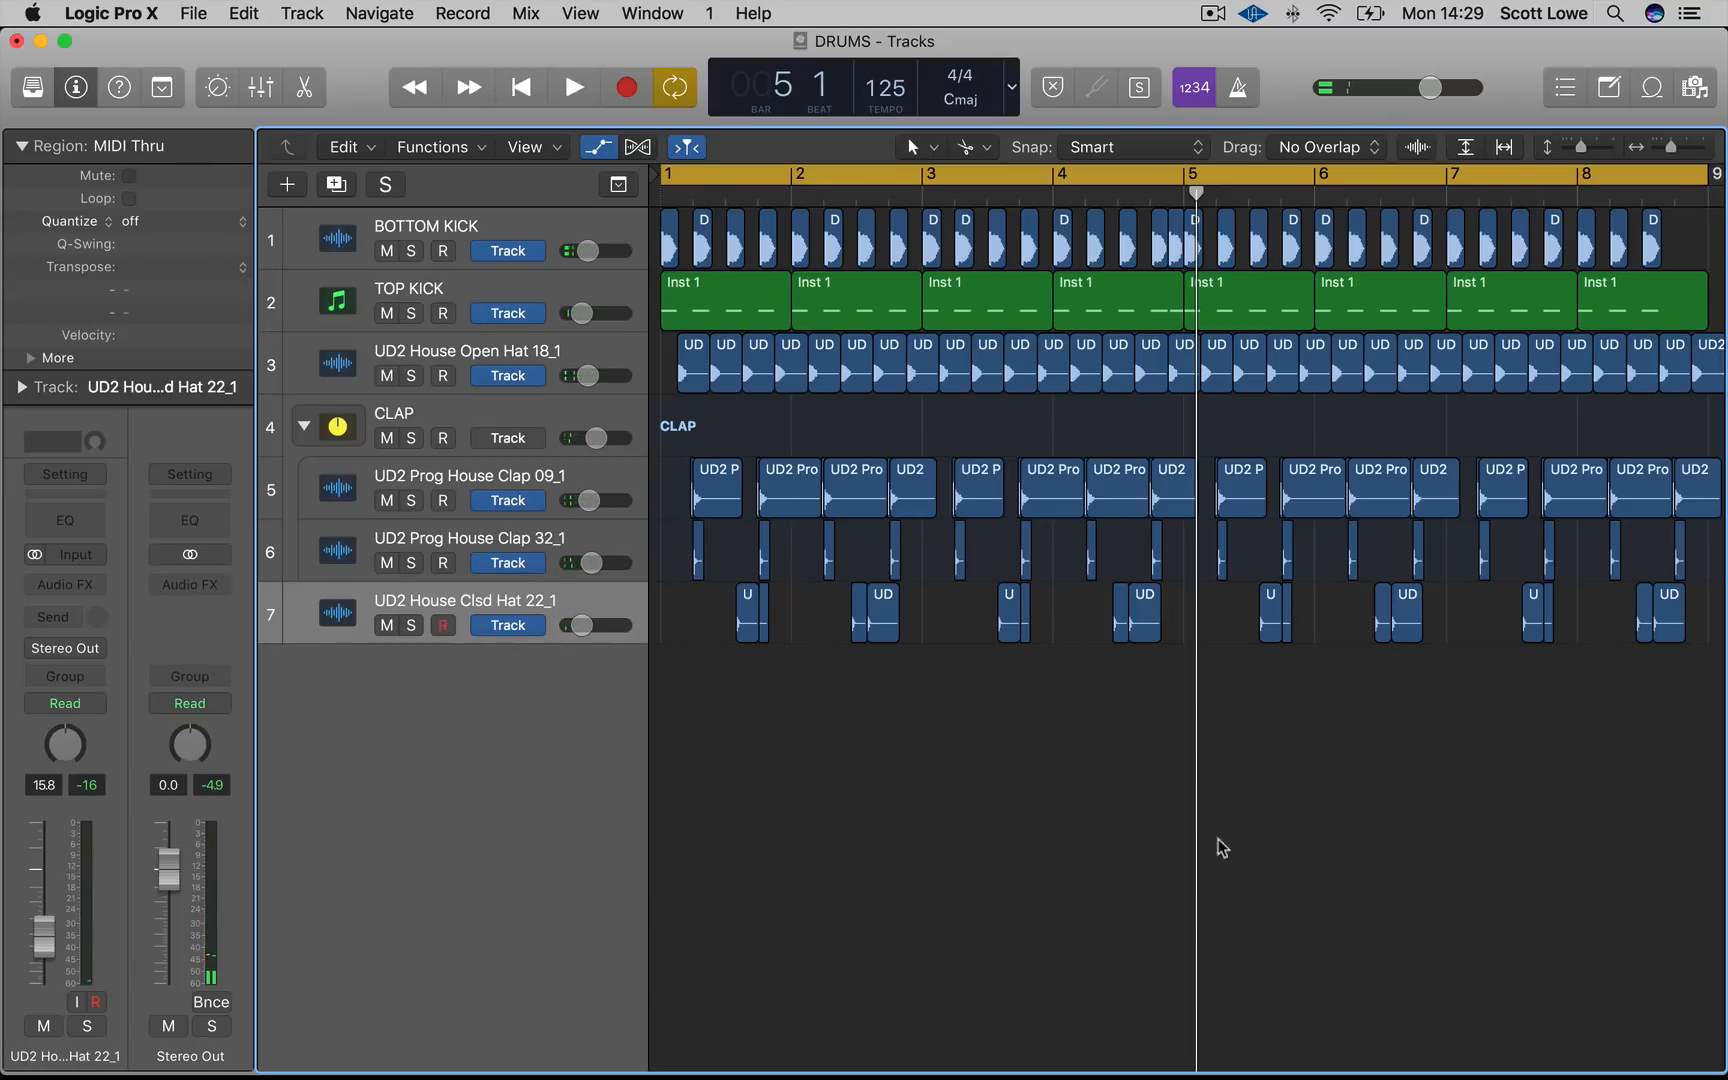
Preview snare samples in the DRUMS folder and import UD2 House Snare 19.aif as a new track
mouse_move(170, 1077)
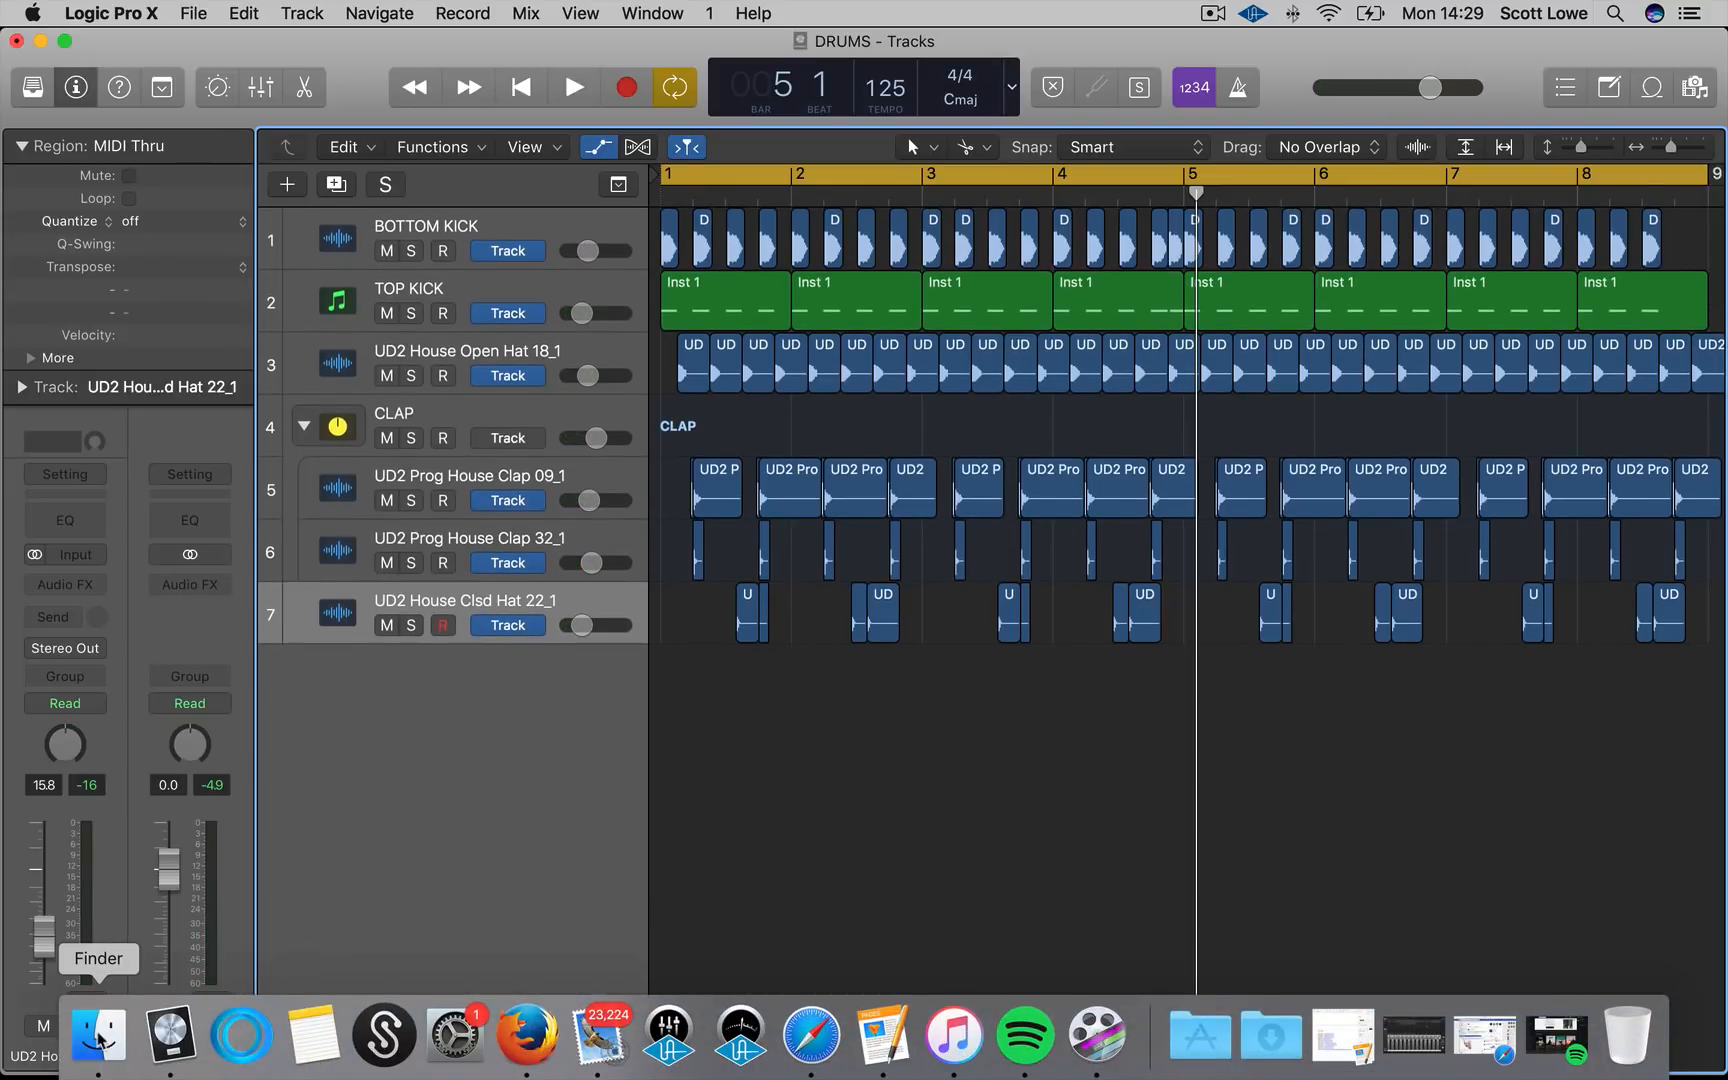
click(98, 1035)
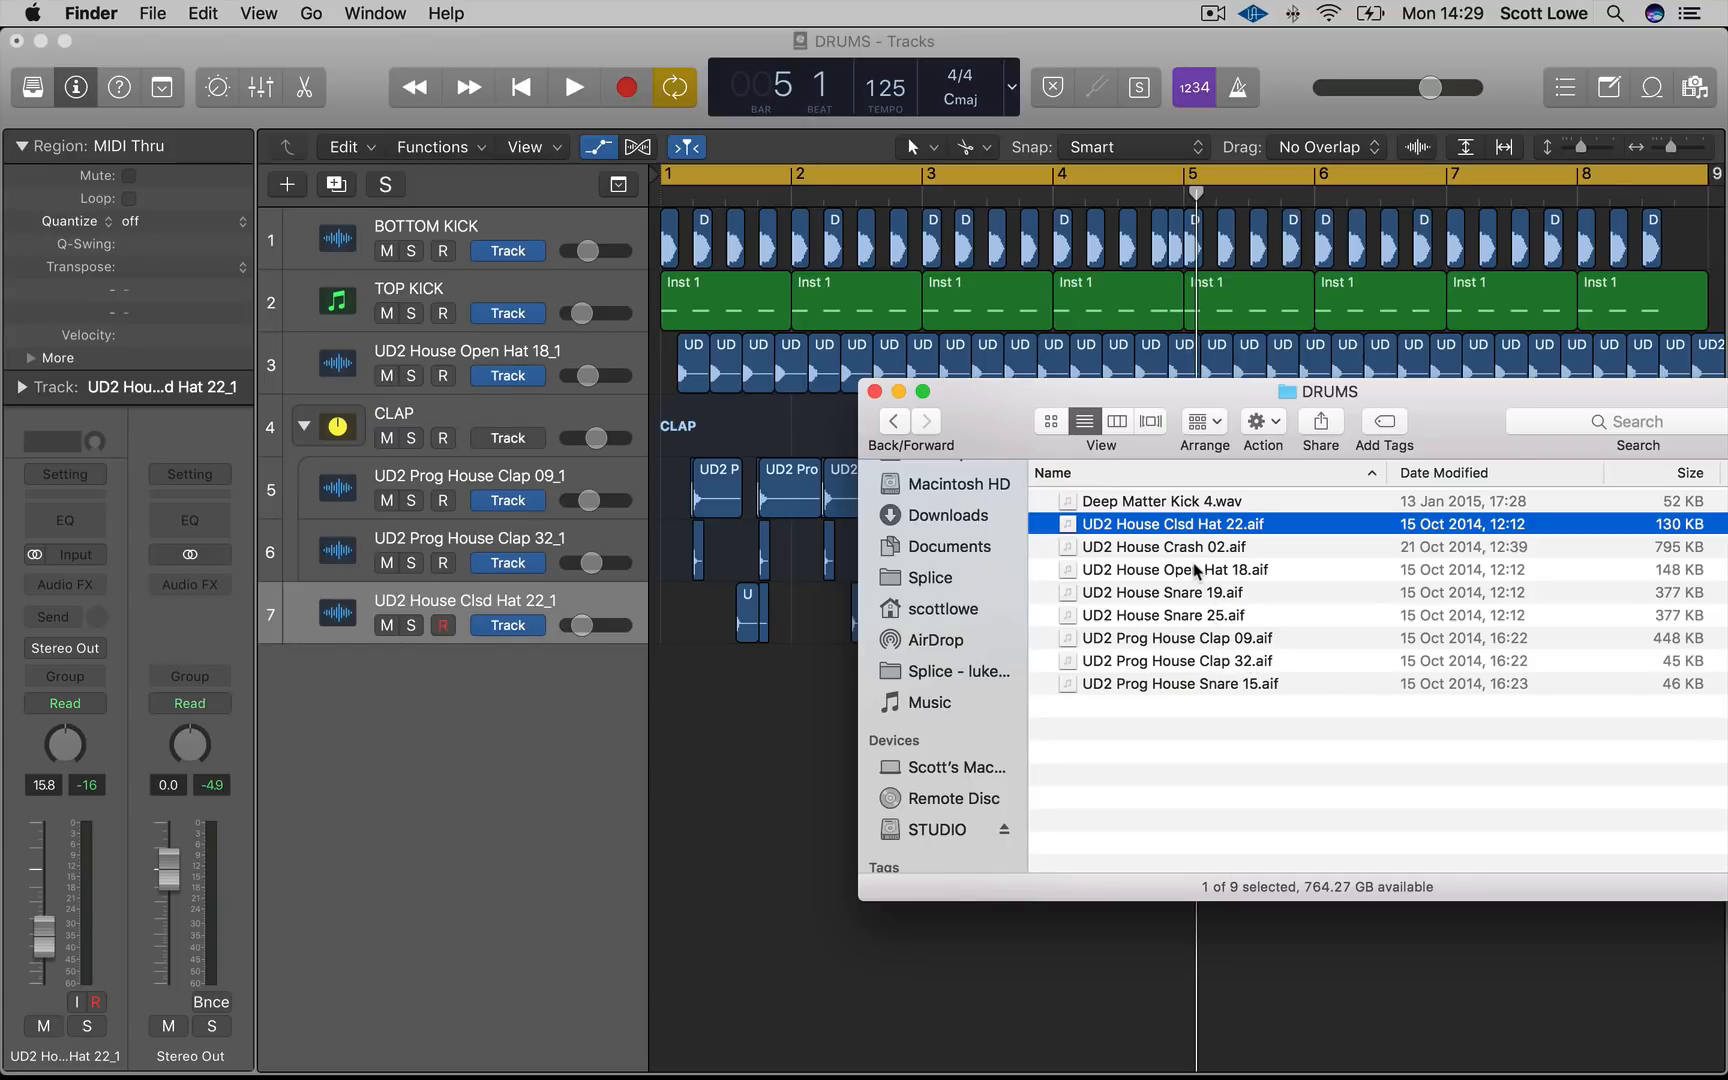
click(1210, 618)
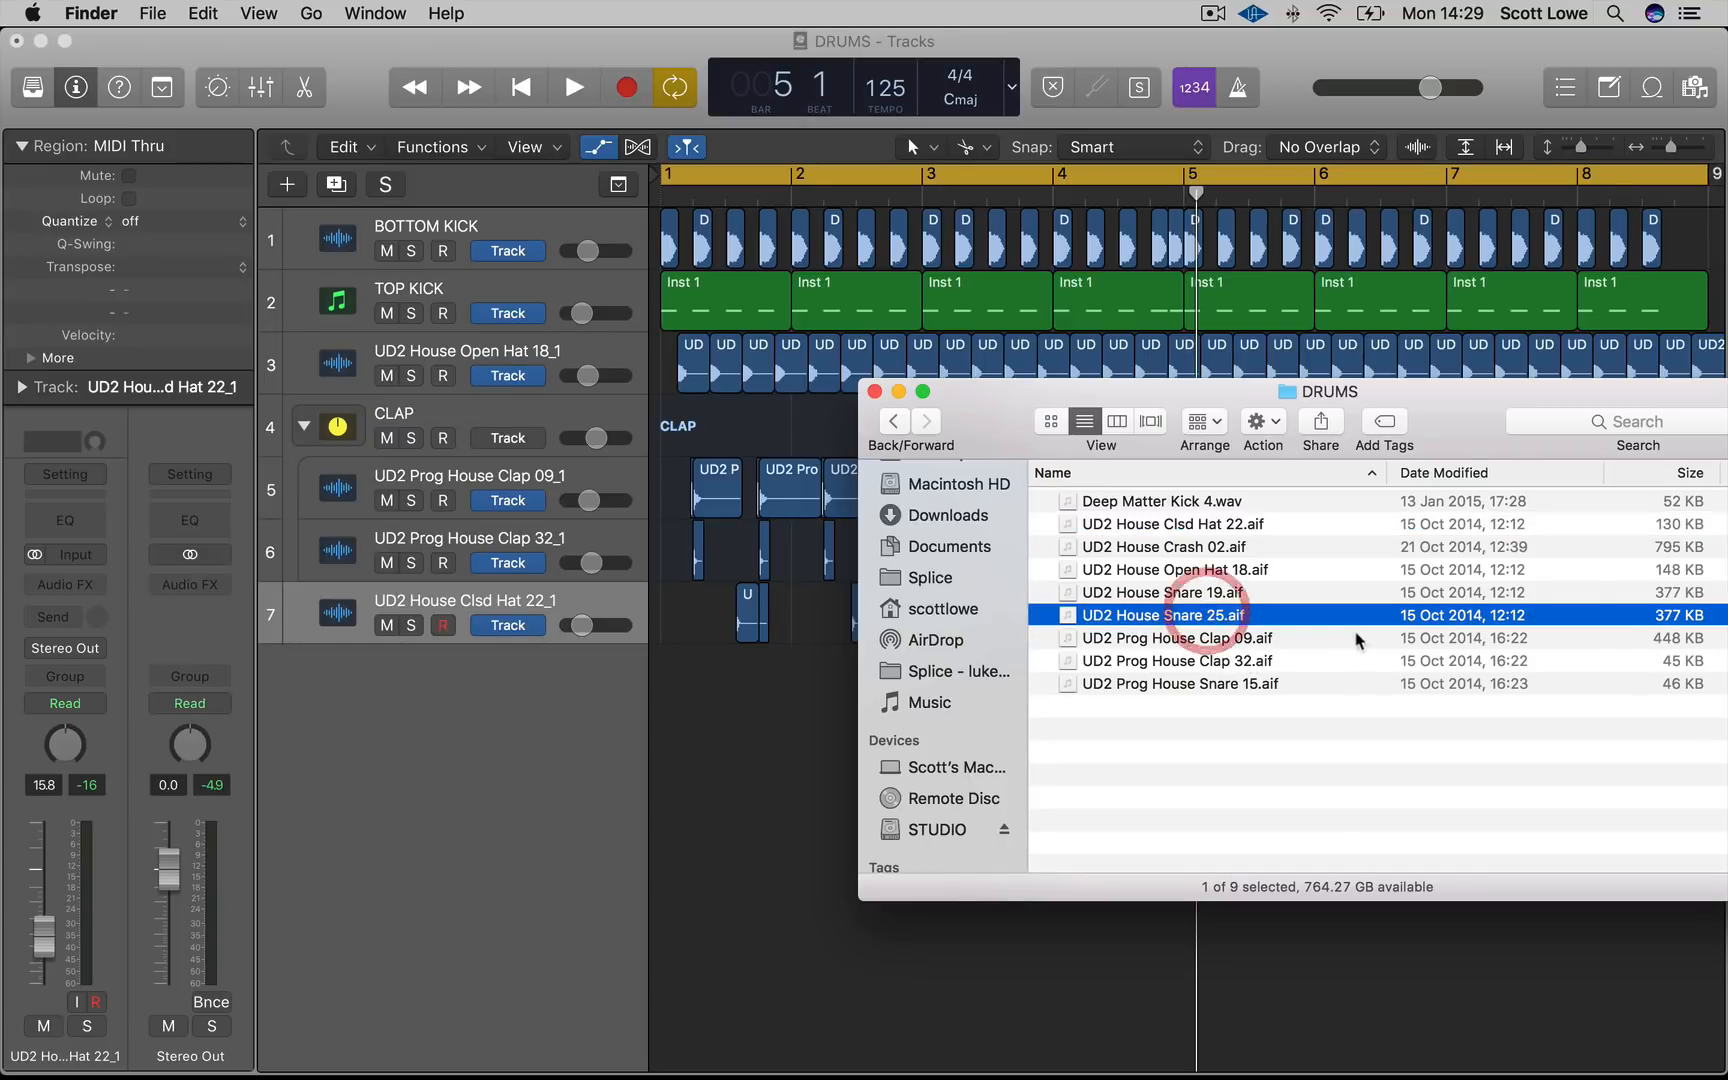
scroll(1200, 612, right, 2)
key(space)
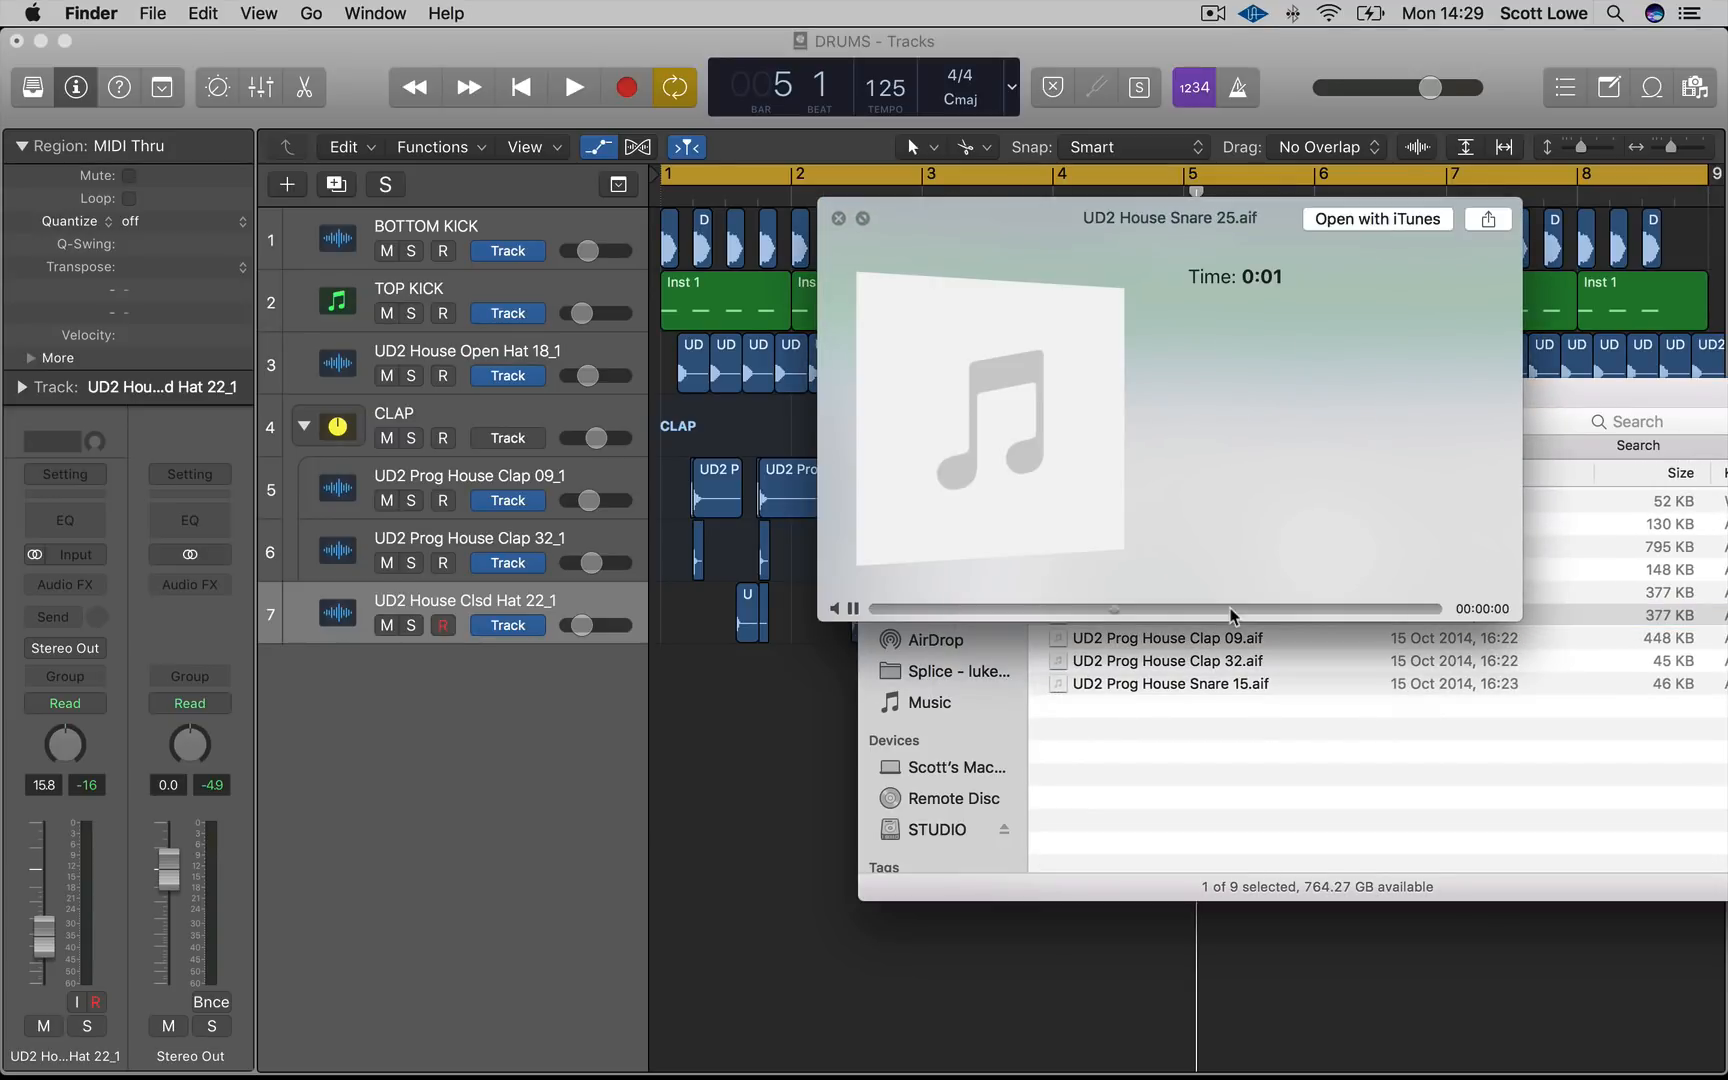
key(space)
drag(1165, 598, 752, 703)
key(super+Right)
key(super+Right)
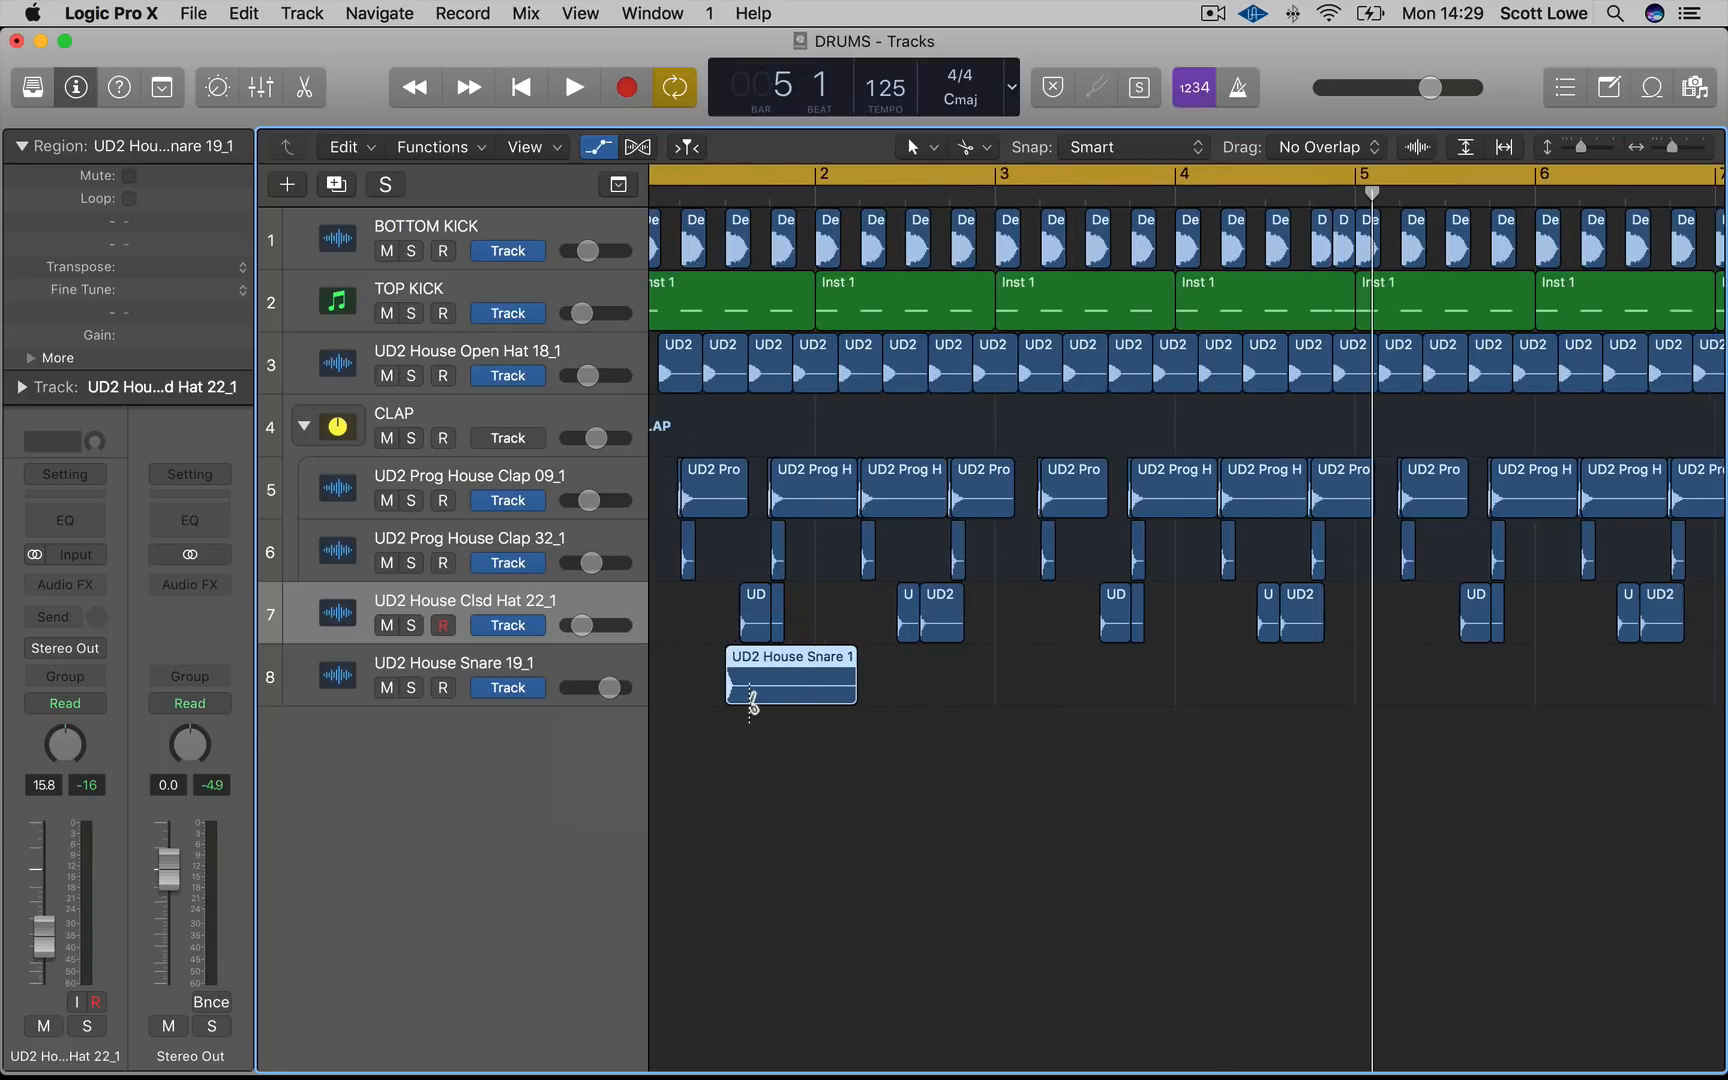
Move the snare region slightly earlier, placing it just before beat 3 of bar 1
scroll(778, 675, left, 3)
key(super+Right)
key(super+Right)
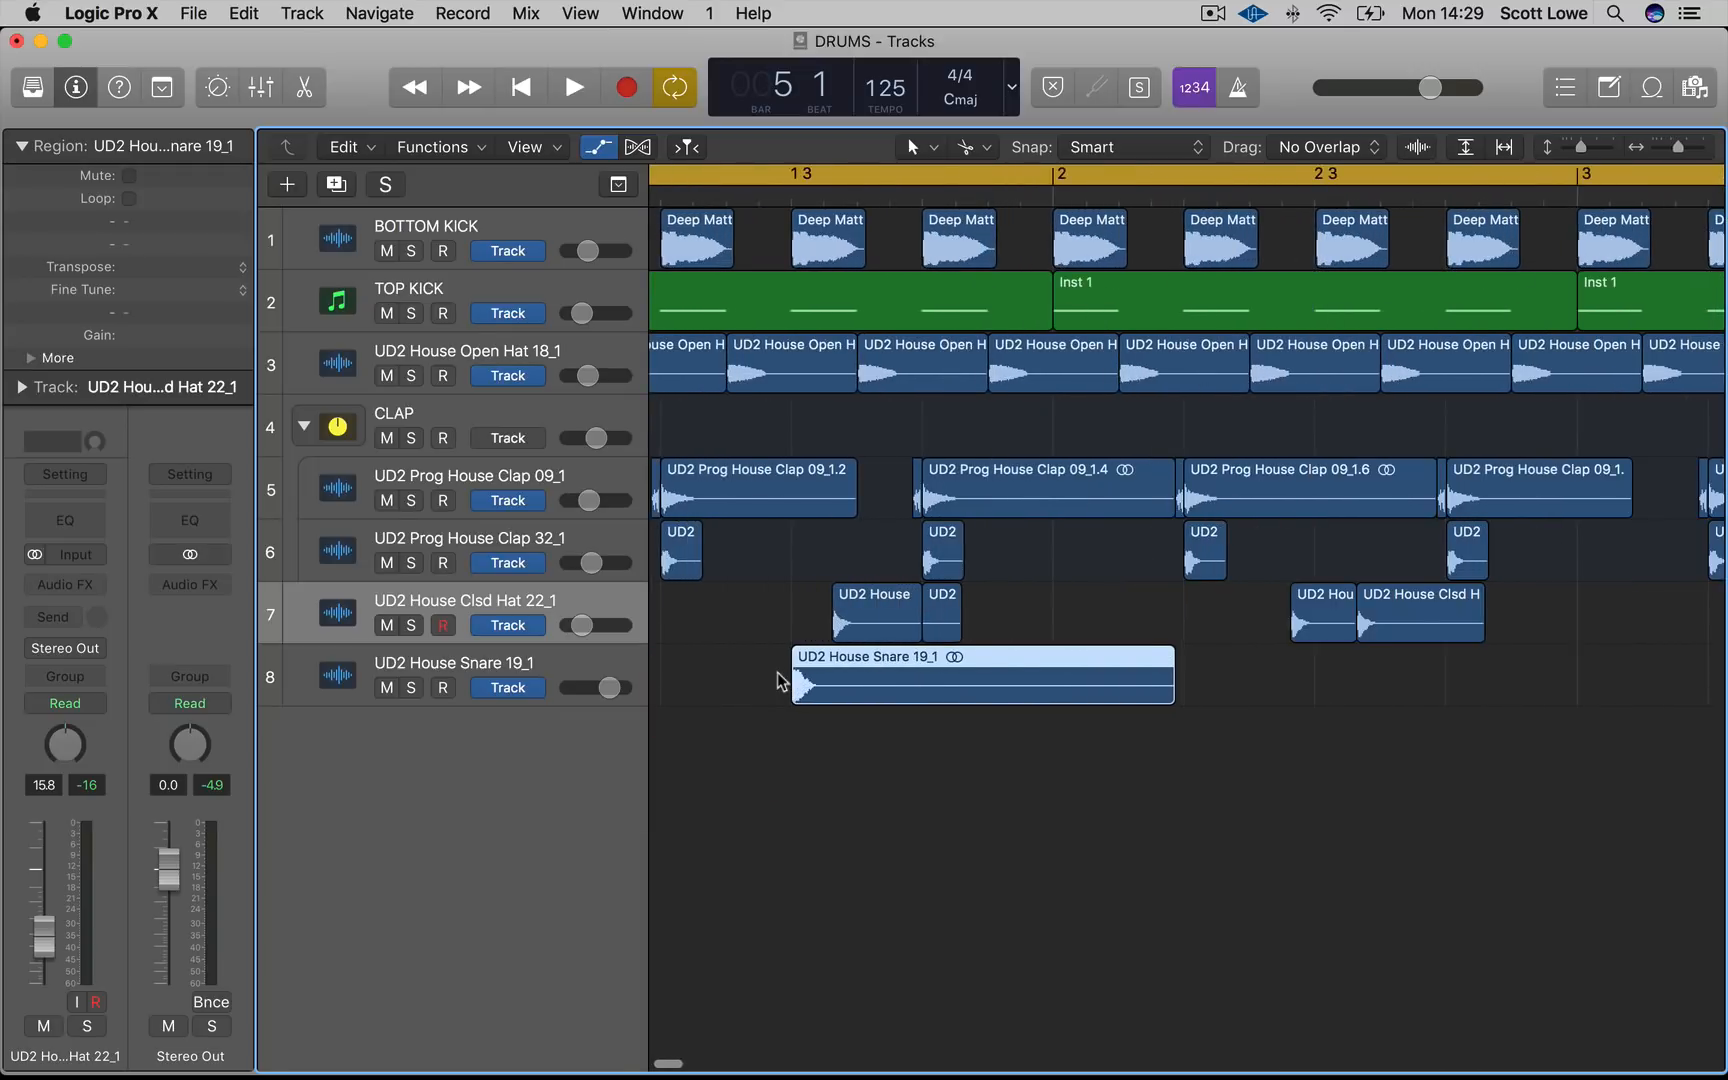
drag(953, 690, 912, 686)
key(super+Right)
key(super+Right)
key(super+Right)
key(super+Right)
key(super+Left)
key(super+Left)
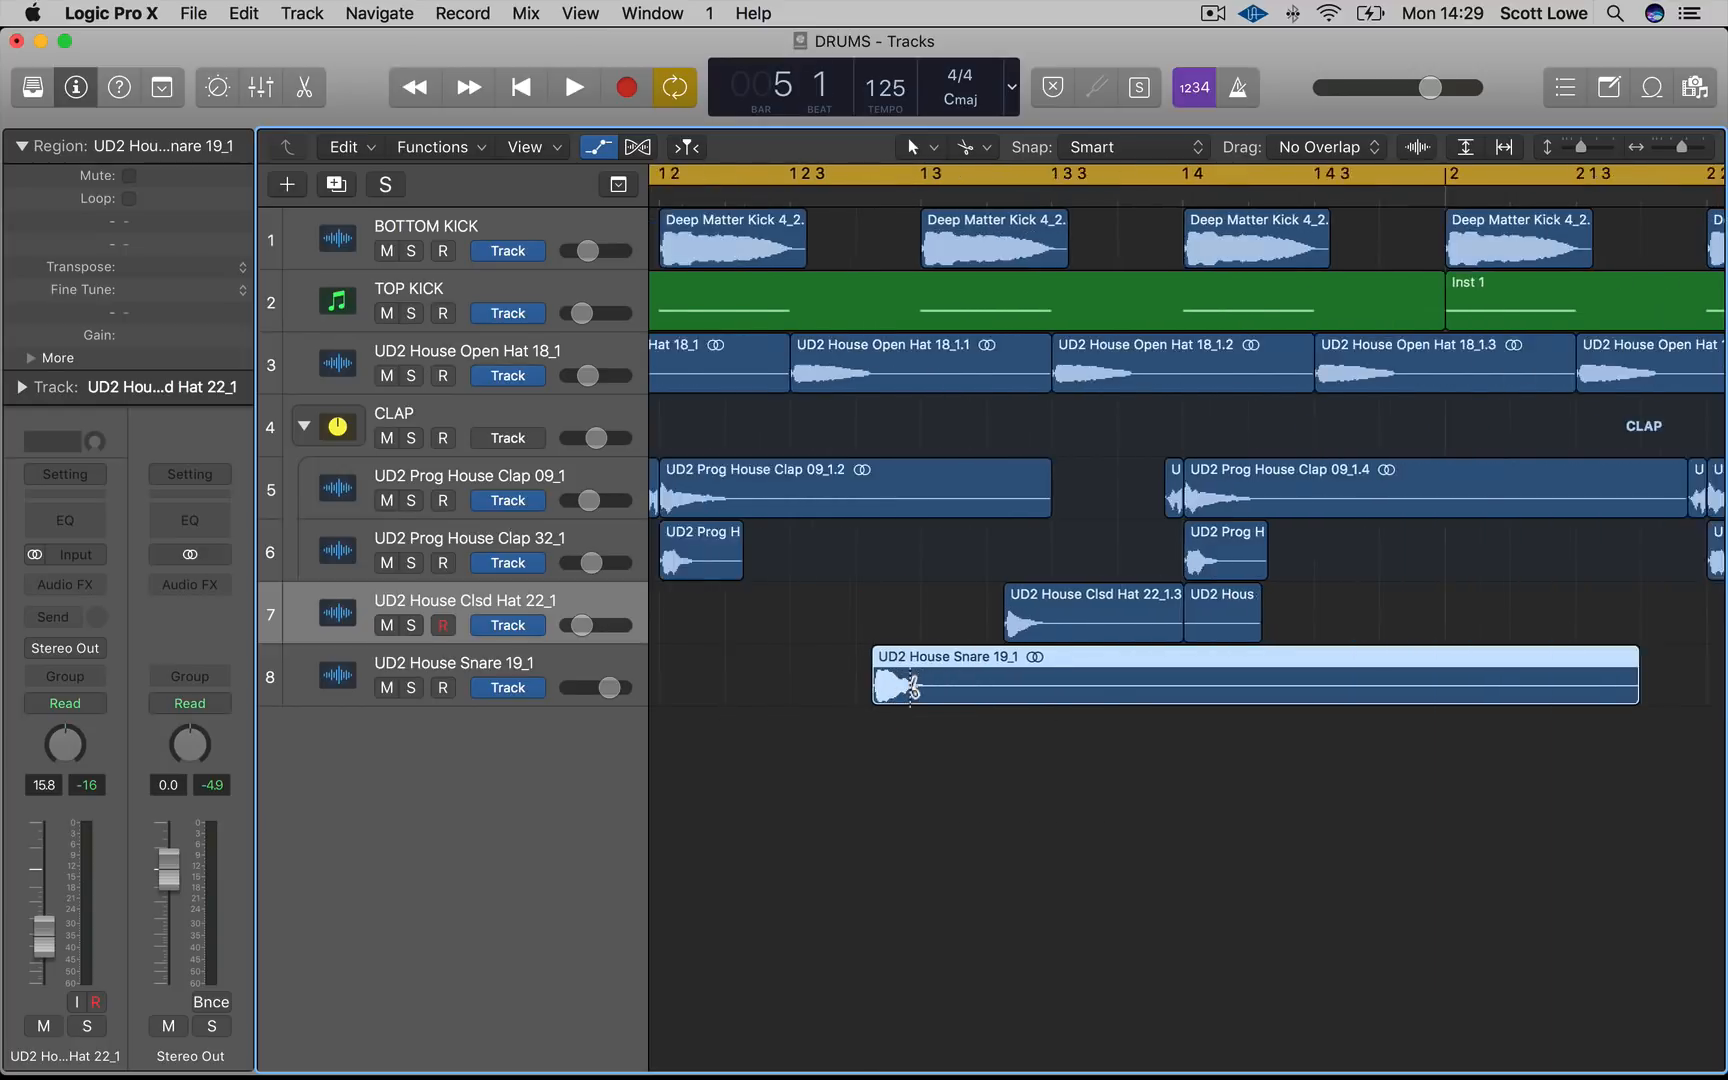
key(super+Left)
Lower the snare track's volume and audition it during playback
click(597, 667)
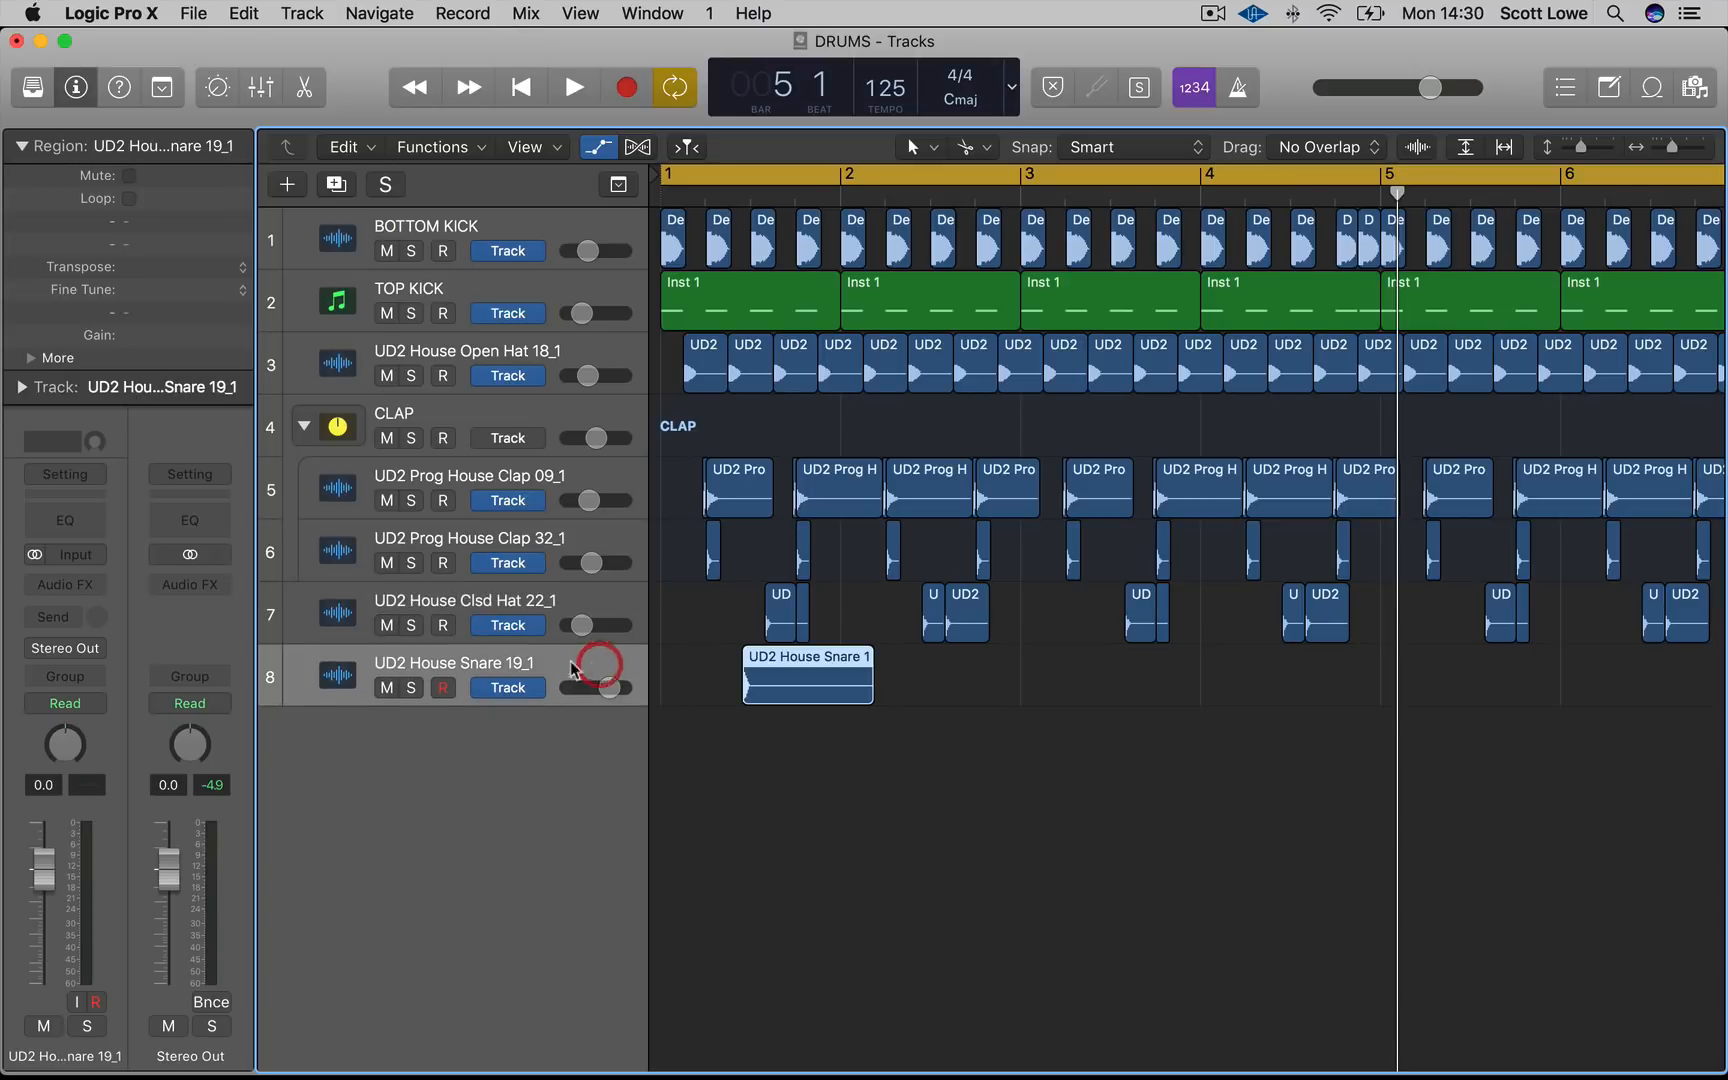
key(space)
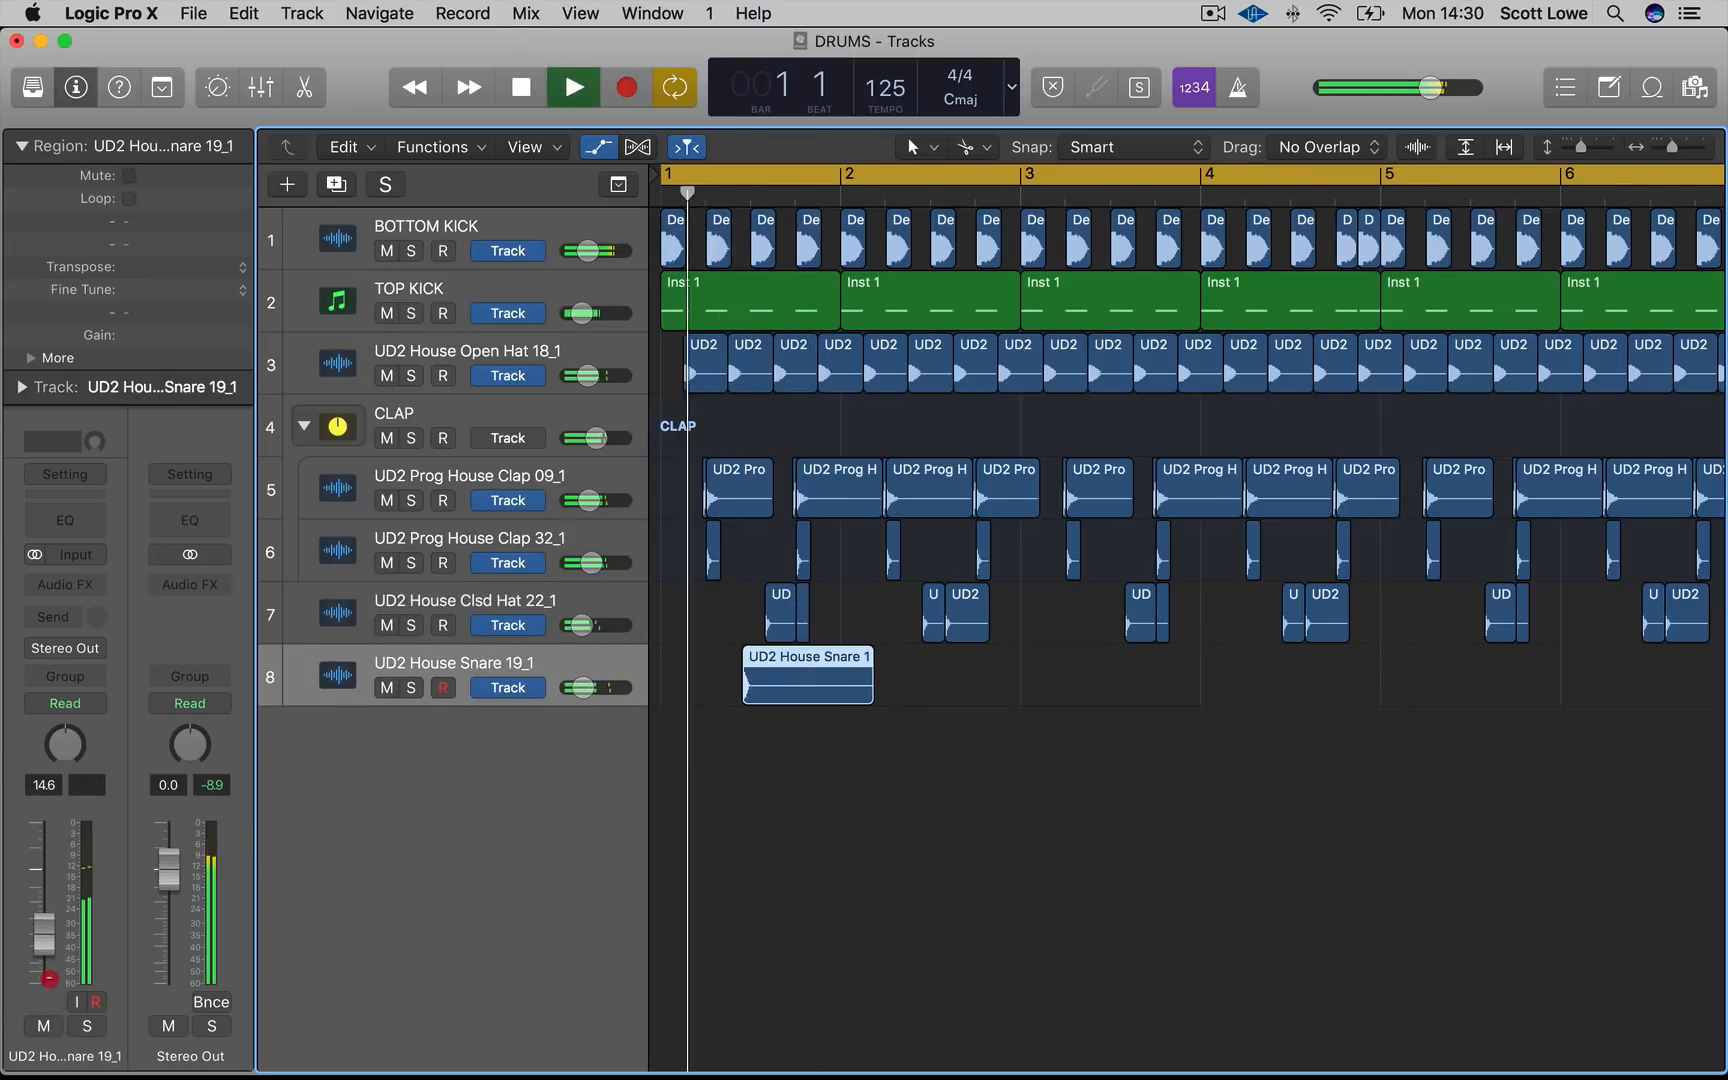
key(space)
Add a Channel EQ to the snare track and raise its low-cut filter to about 198 Hz while auditioning
click(63, 522)
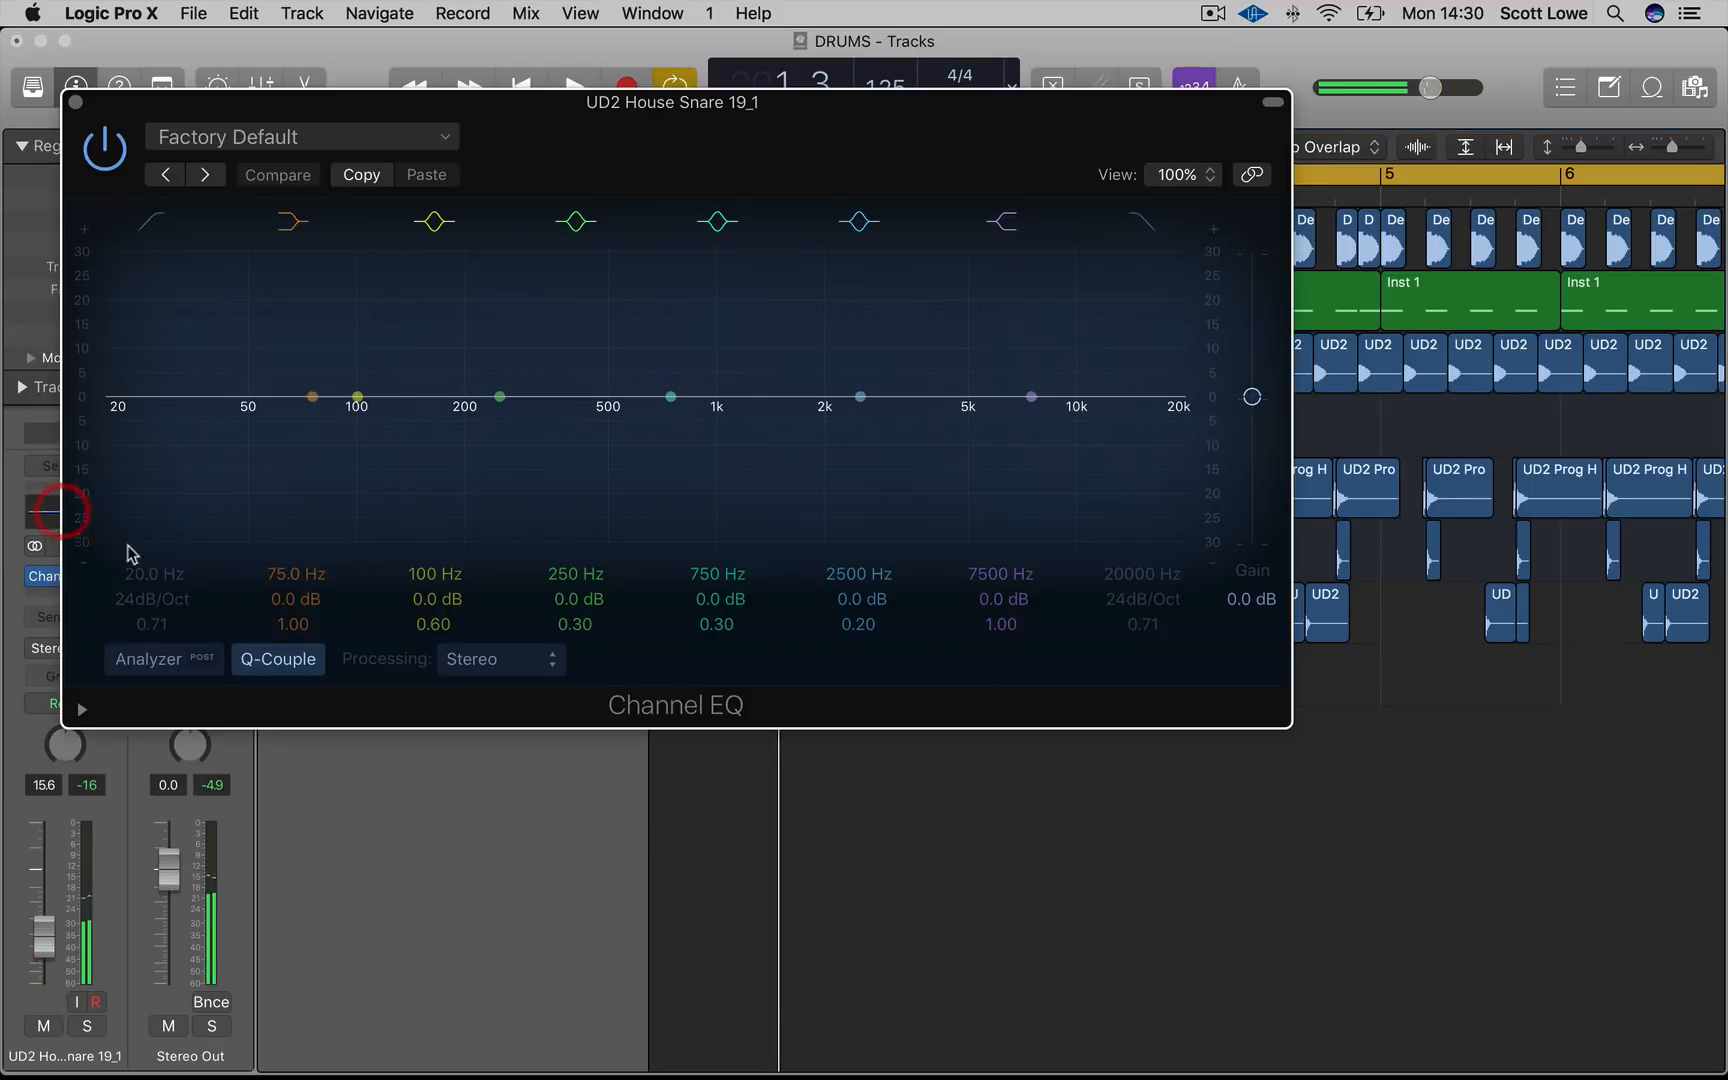
key(space)
drag(148, 313, 463, 513)
click(168, 658)
click(200, 656)
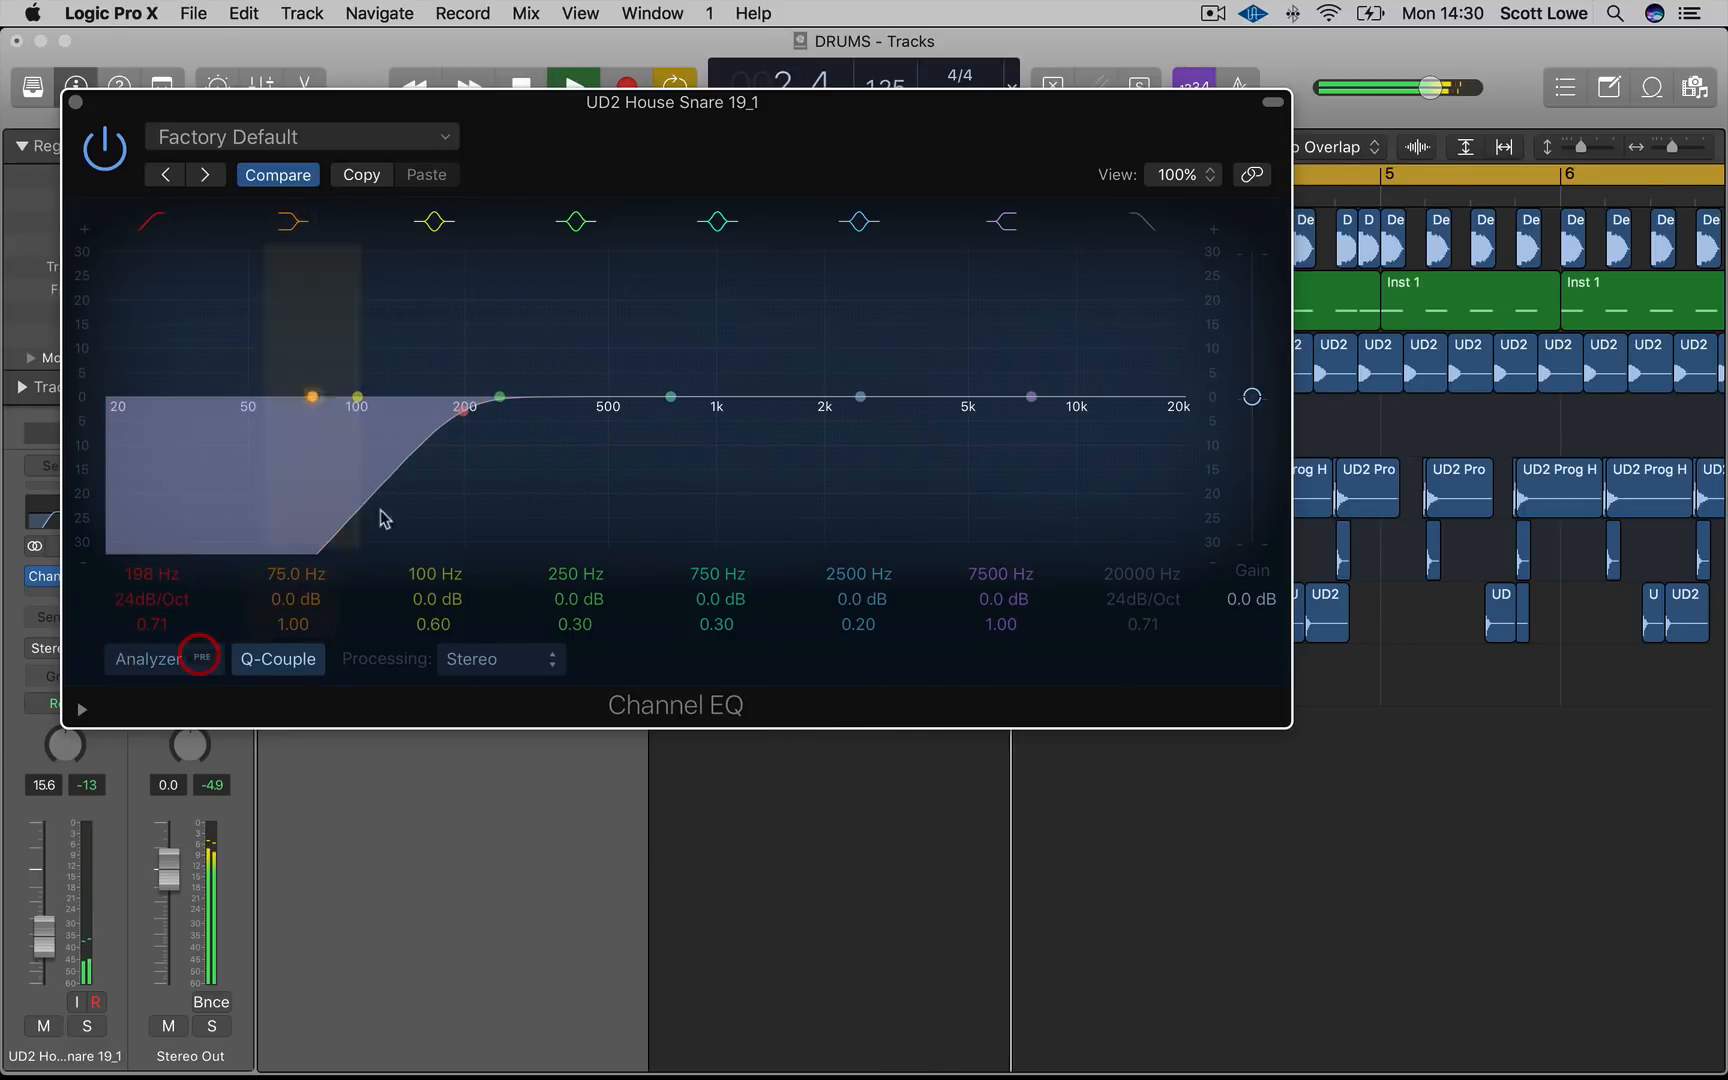
click(160, 658)
key(space)
click(75, 101)
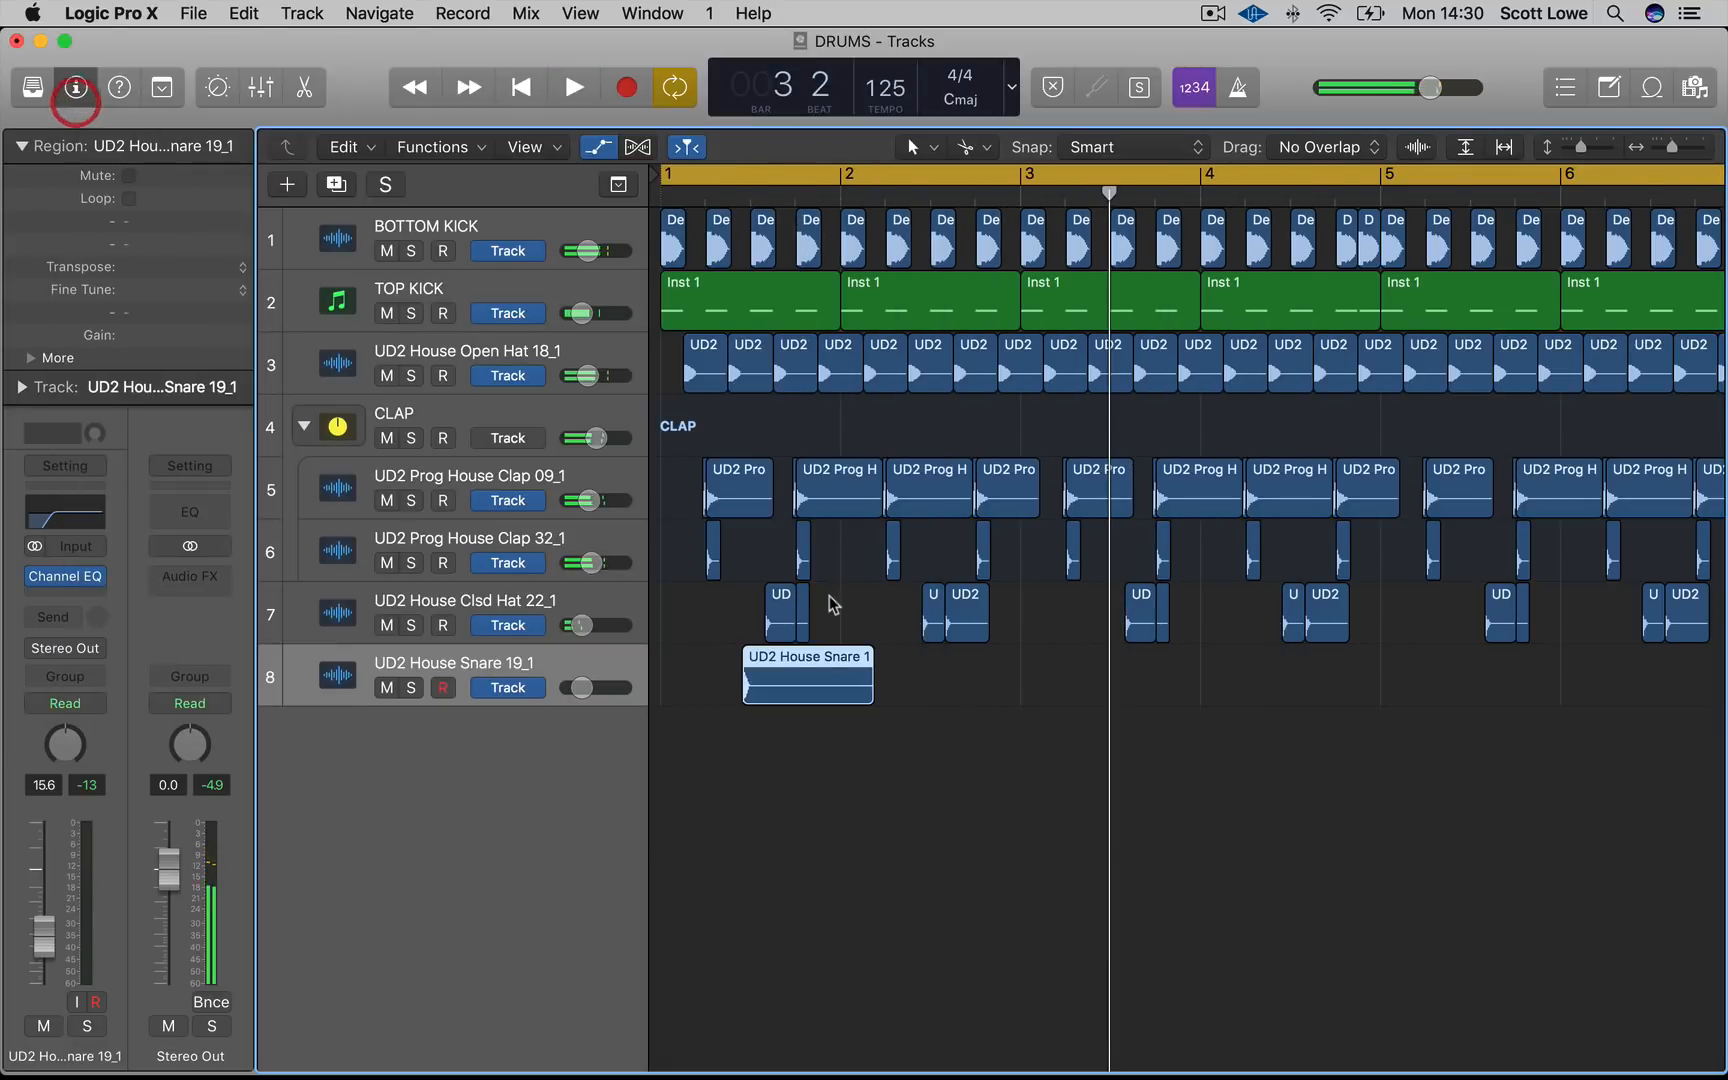
Copy the snare hit into bar 2 and split it with the Scissors tool, then play the pattern
drag(1011, 768, 1048, 692)
scroll(972, 688, up, 5)
click(1118, 826)
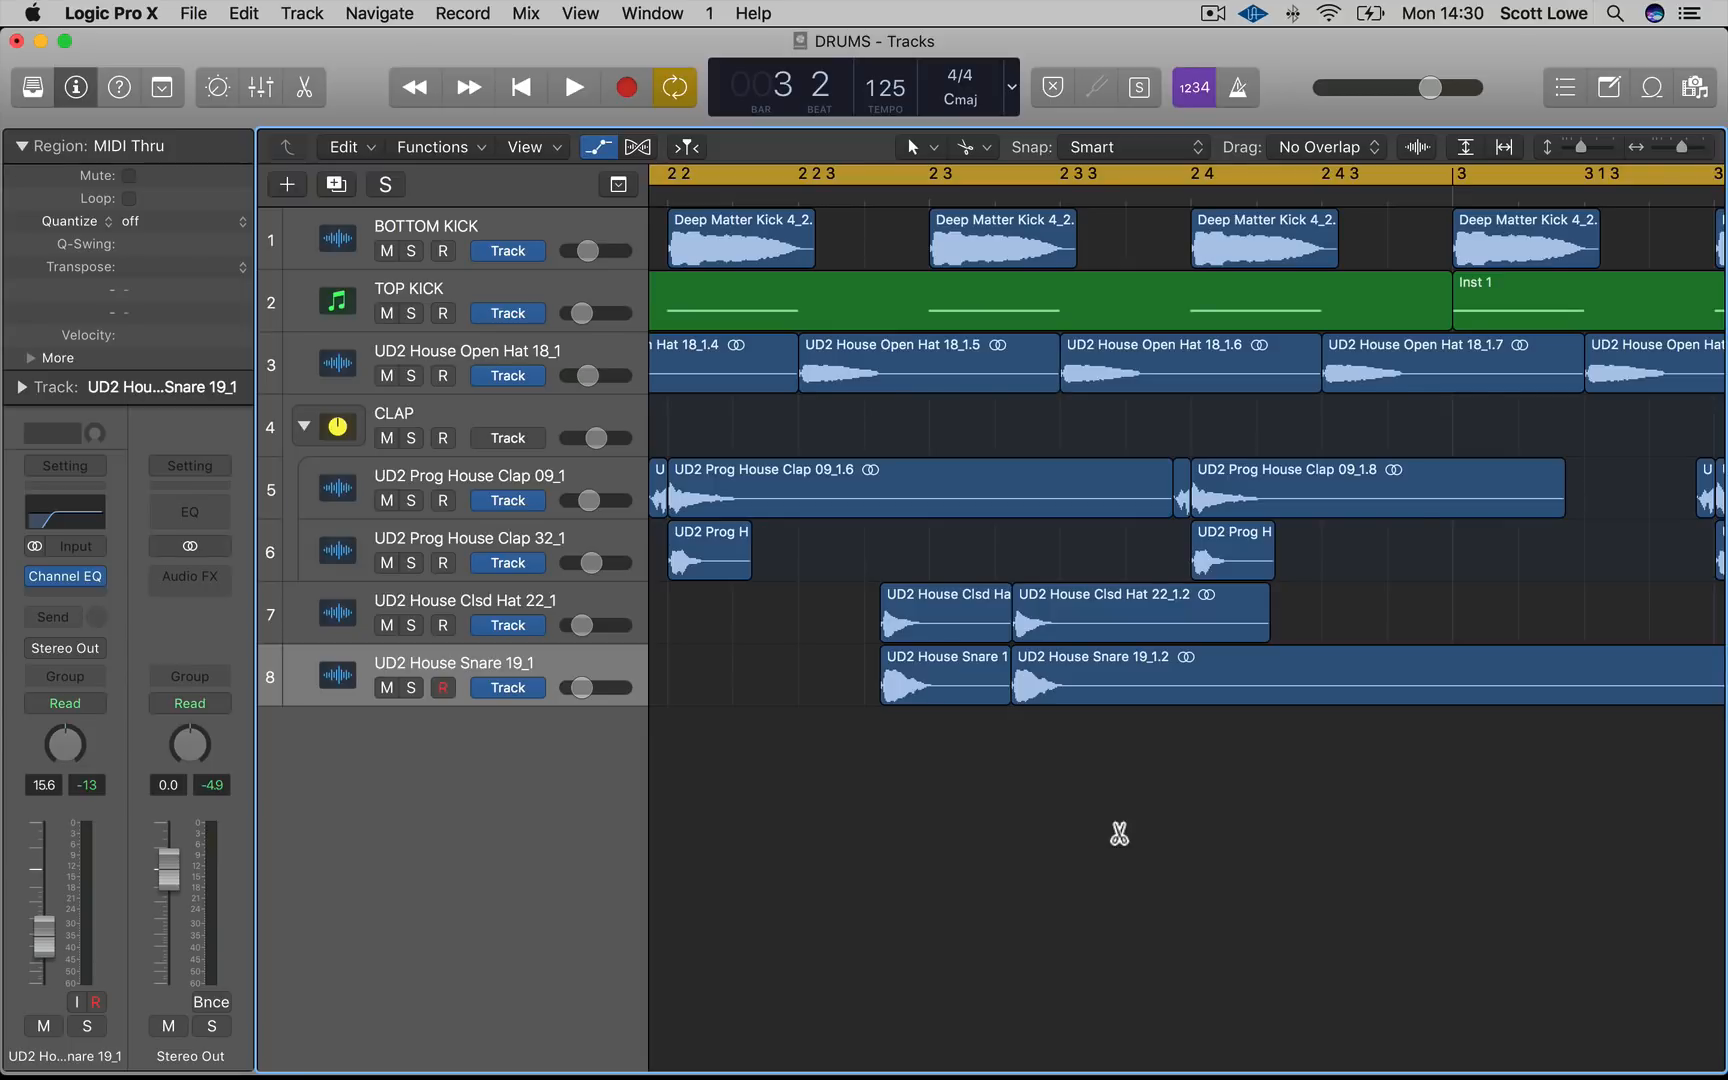
key(super+Left)
key(super+Left)
key(super+Left)
key(super+Left)
key(super+Left)
key(super+Left)
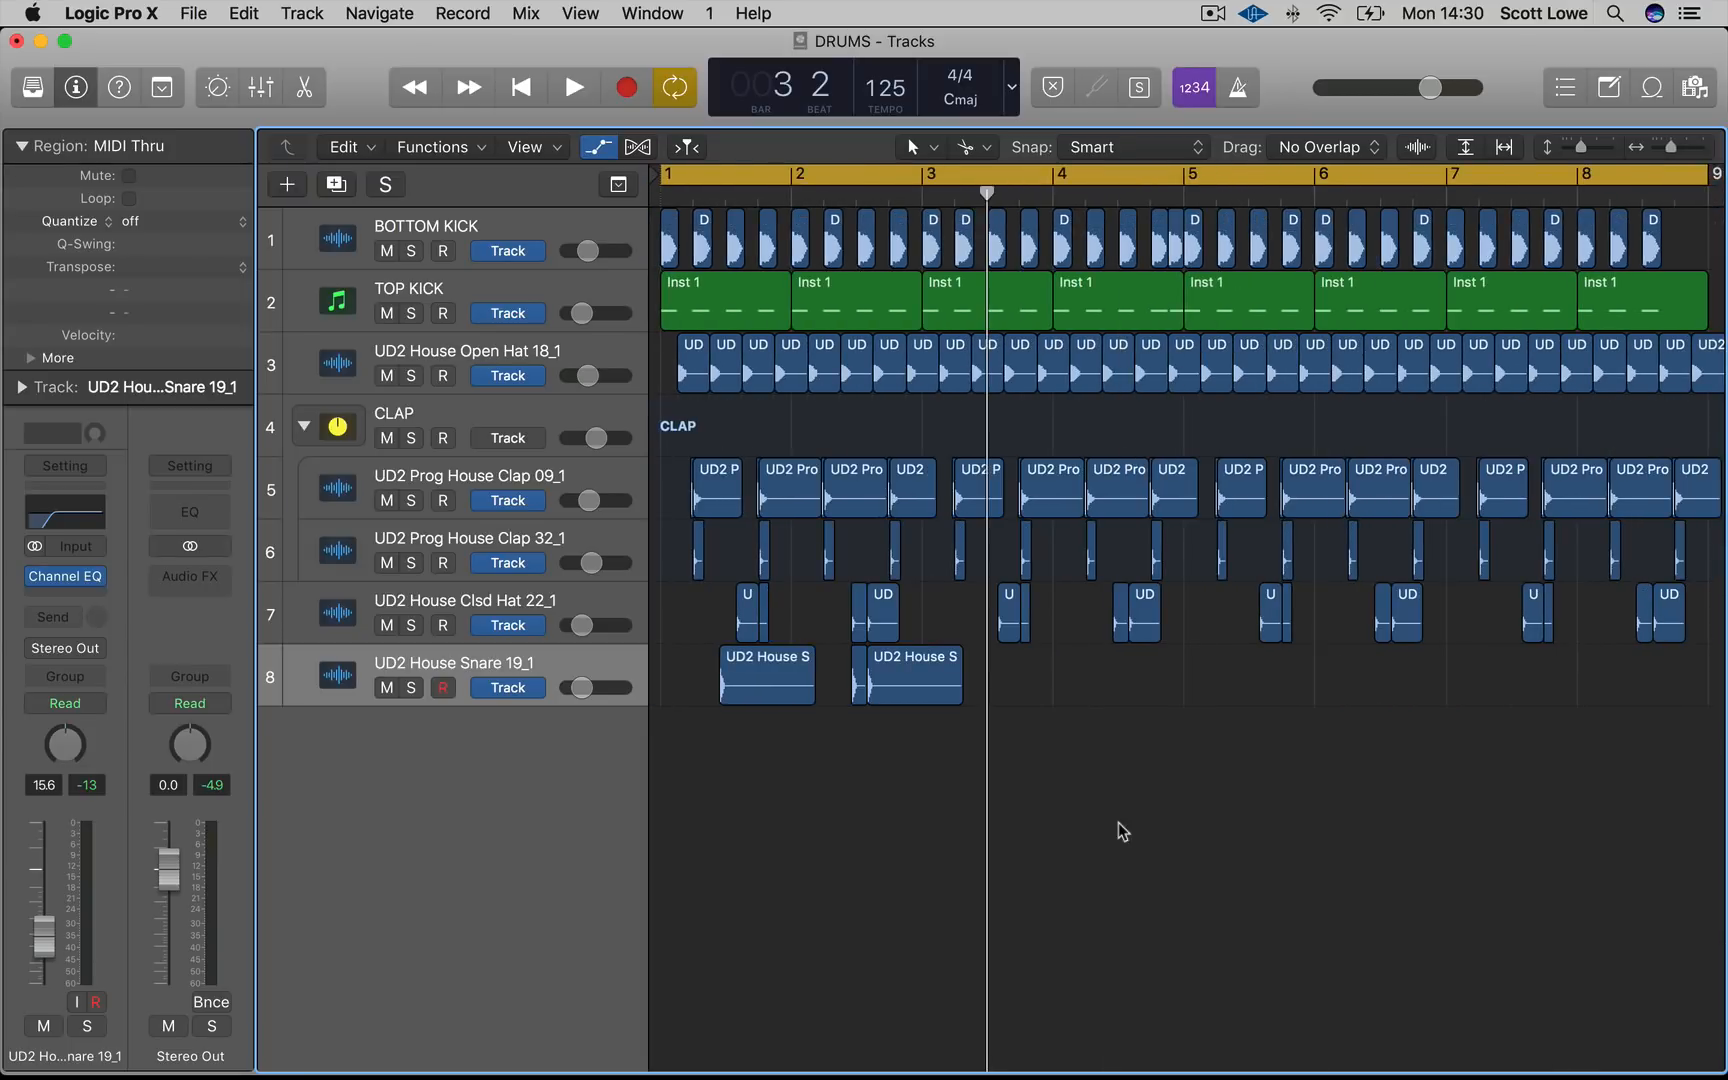
key(space)
Split the second snare region at bar 3 and copy the bar 1–2 snare regions to bars 3–4
super+click(918, 688)
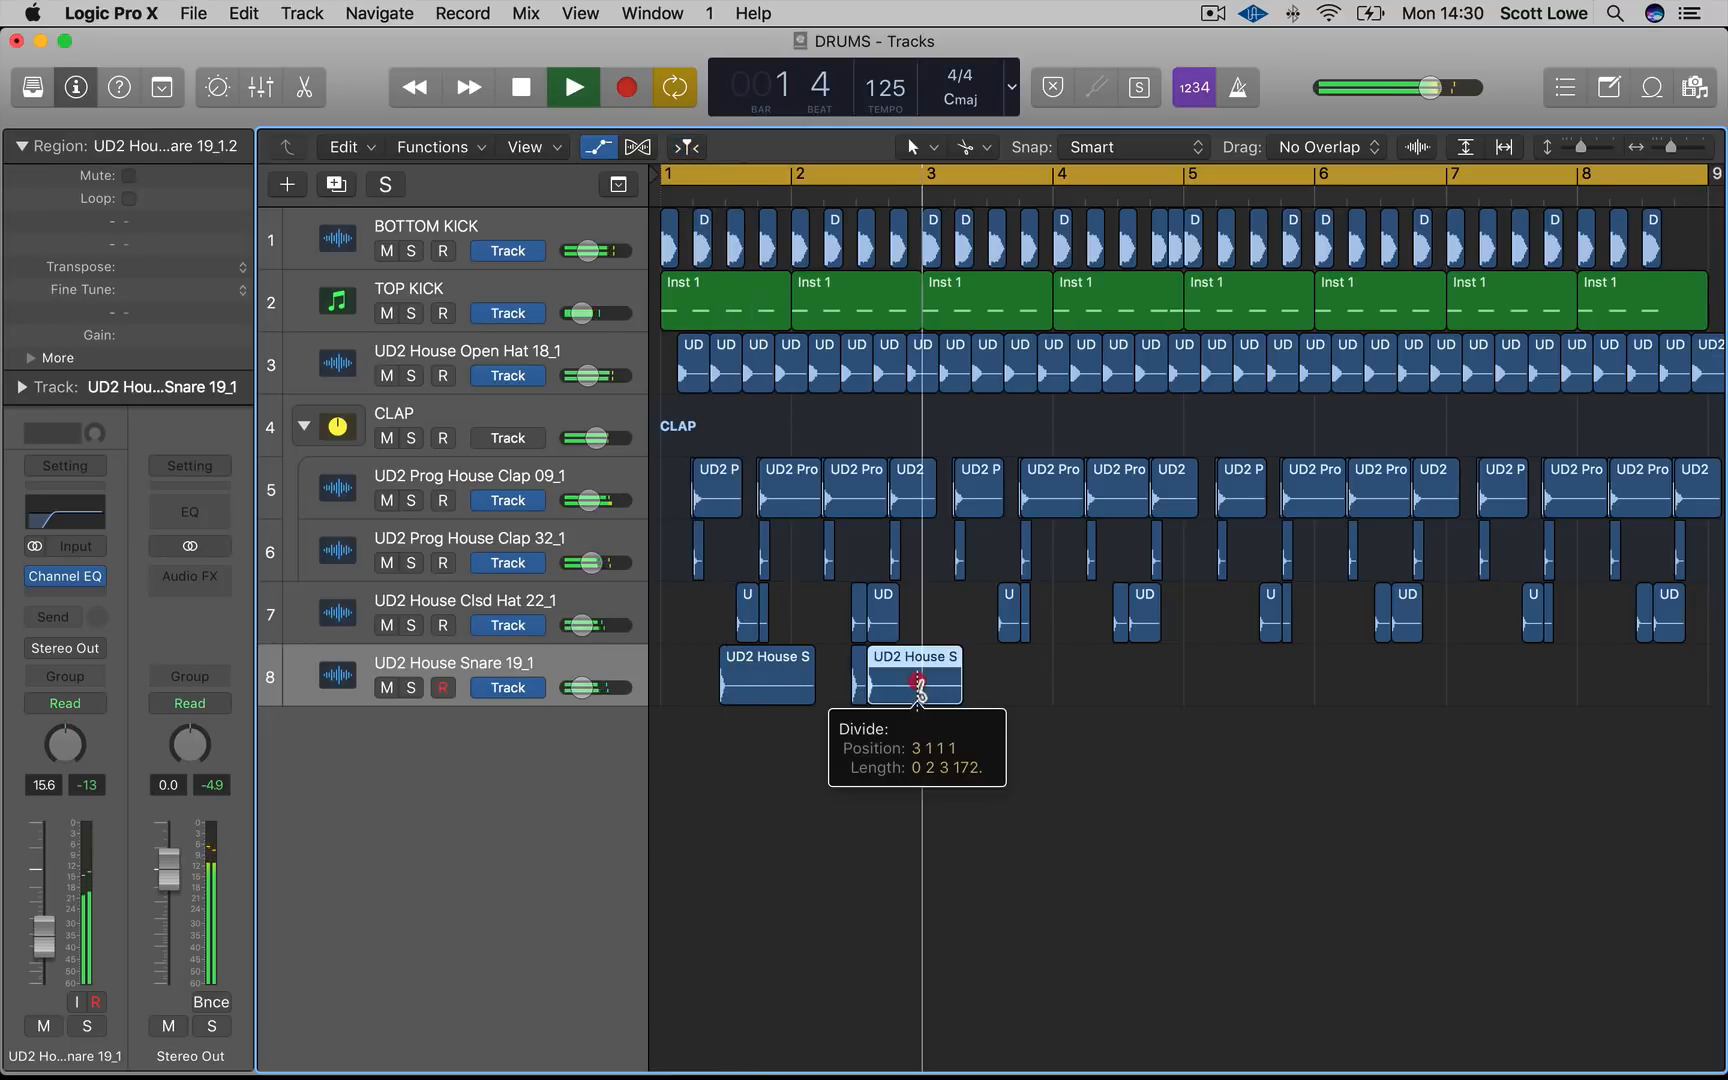
drag(1114, 733, 716, 692)
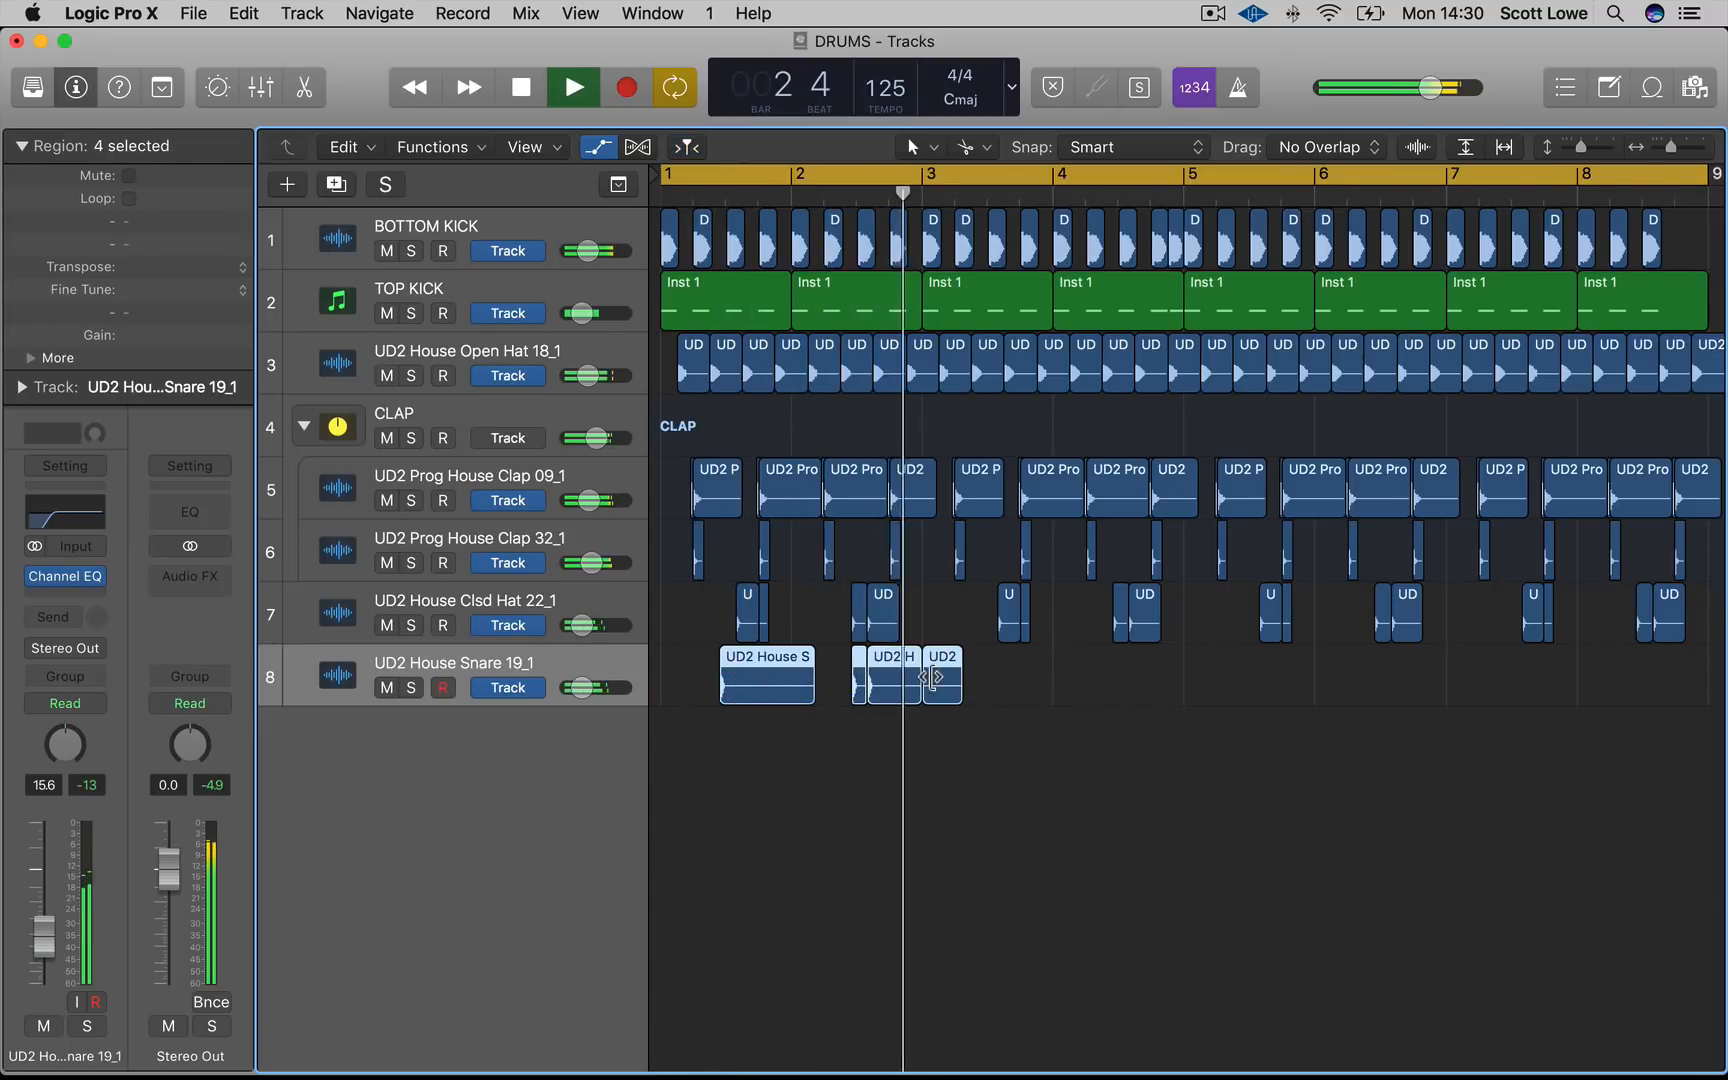
drag(928, 678, 1168, 695)
key(space)
Copy the snare regions of bars 1–4 to bars 5–8
drag(1372, 712, 625, 690)
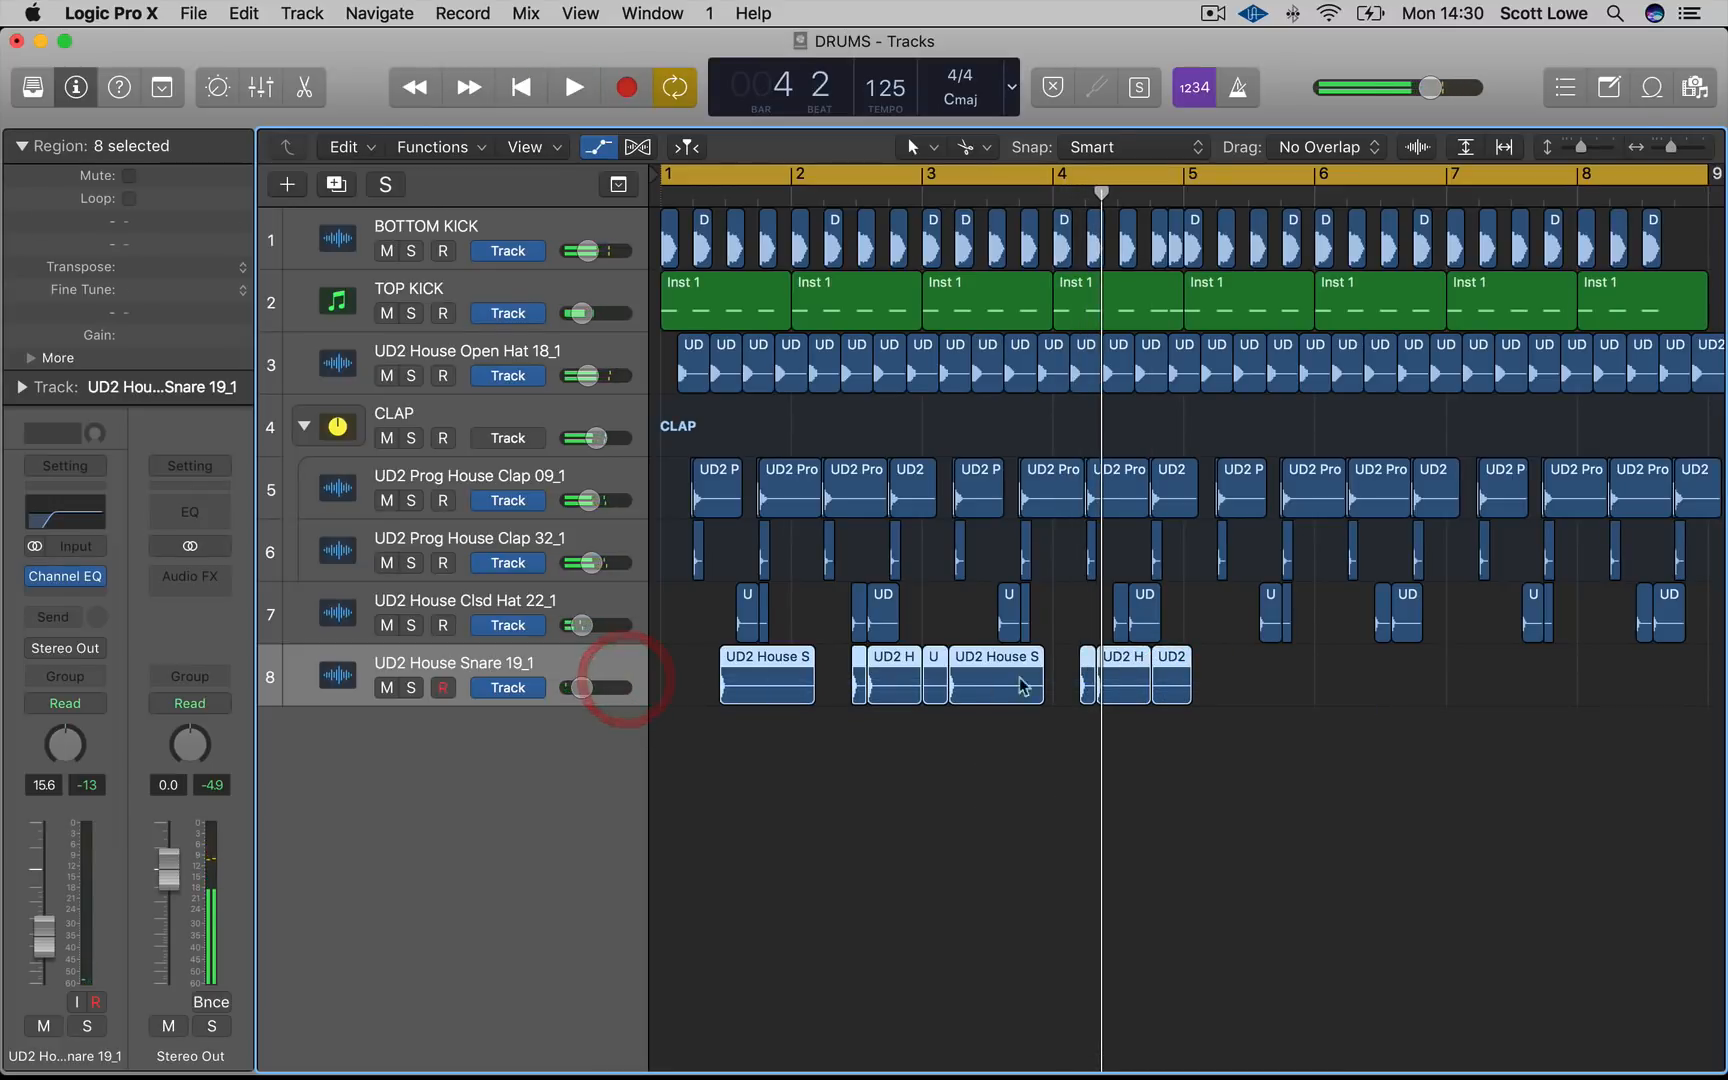
drag(1183, 673, 1692, 672)
click(1469, 774)
Import UD2 House Crash 02.aif from the DRUMS folder as a new track starting at bar 1
key(super+Up)
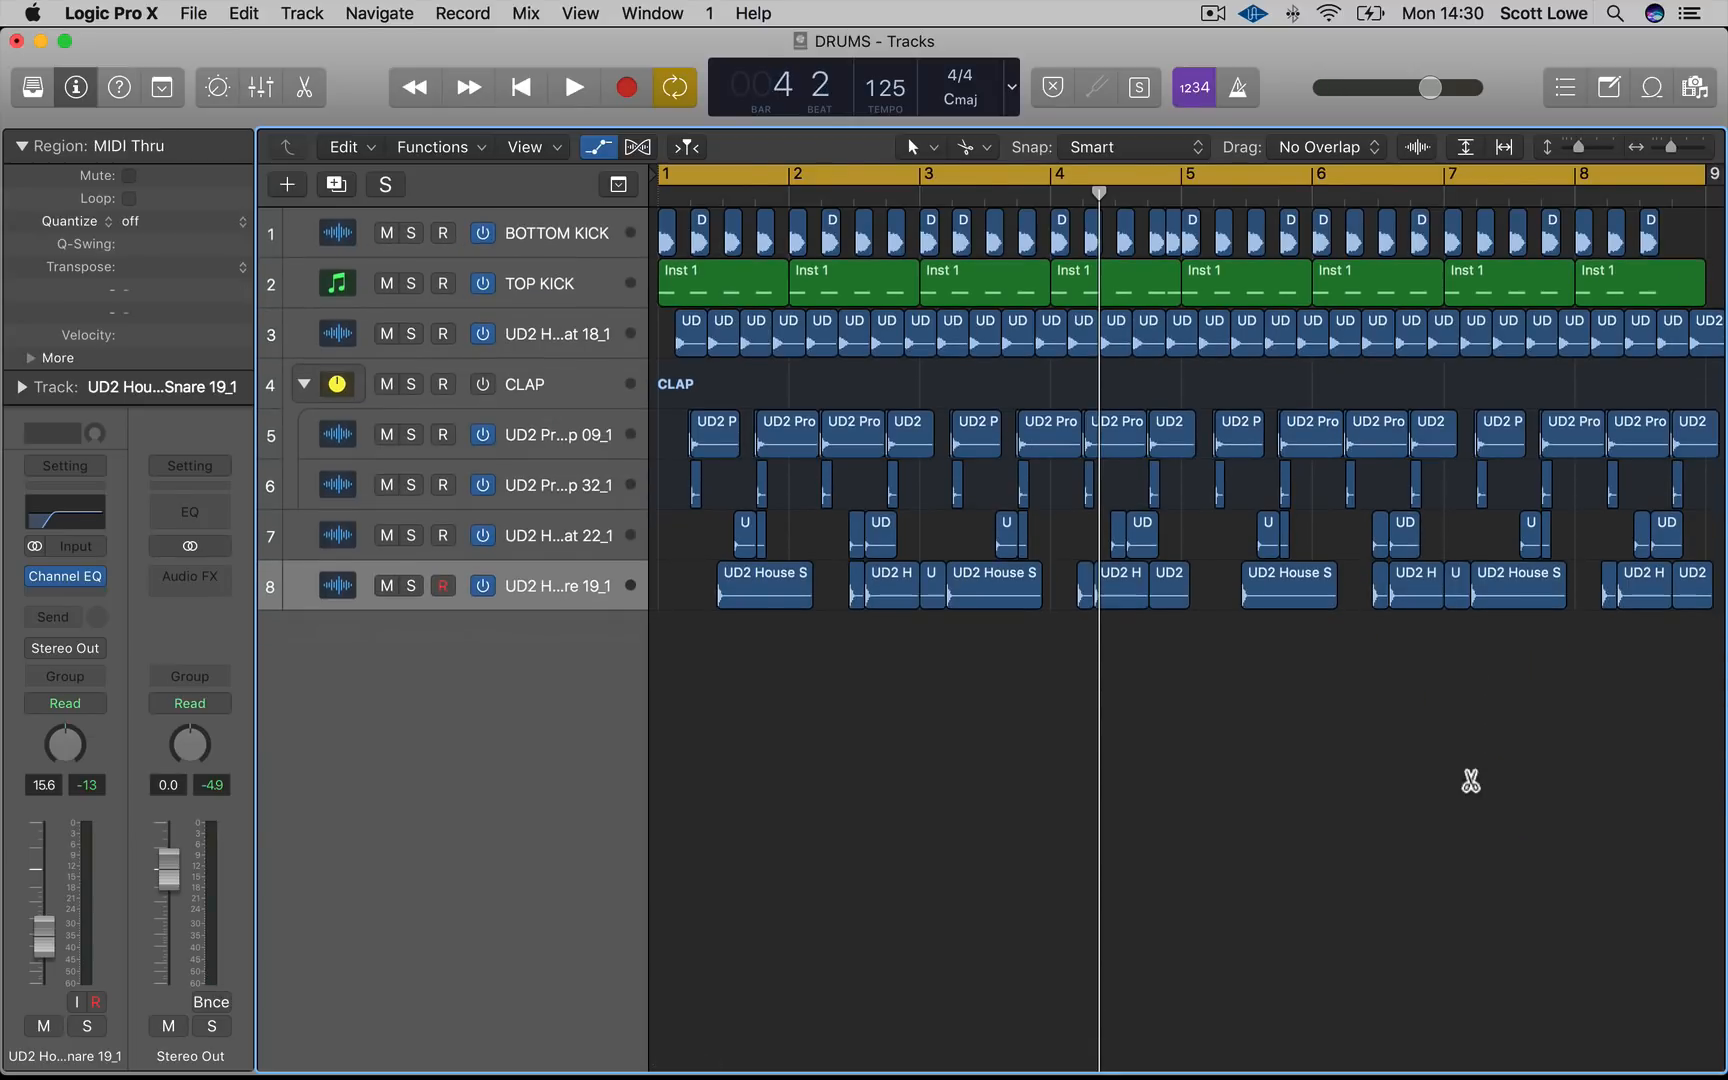
key(super+Left)
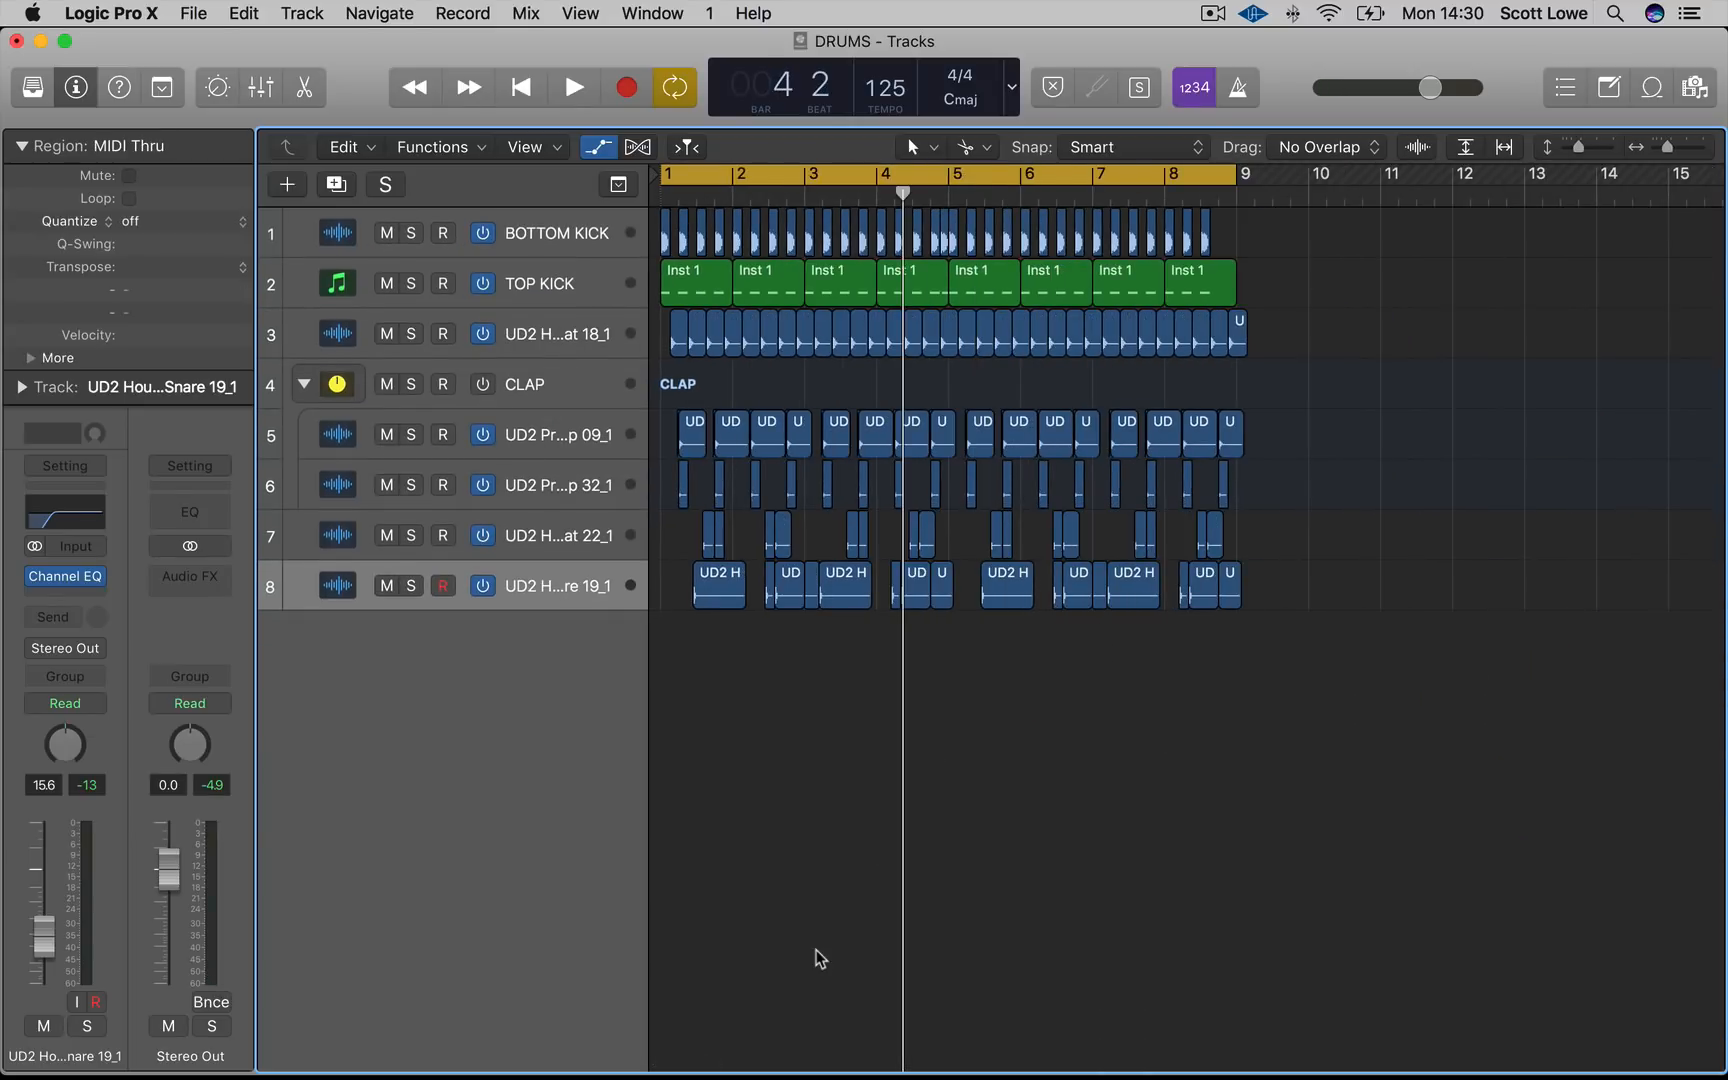
mouse_move(598, 1072)
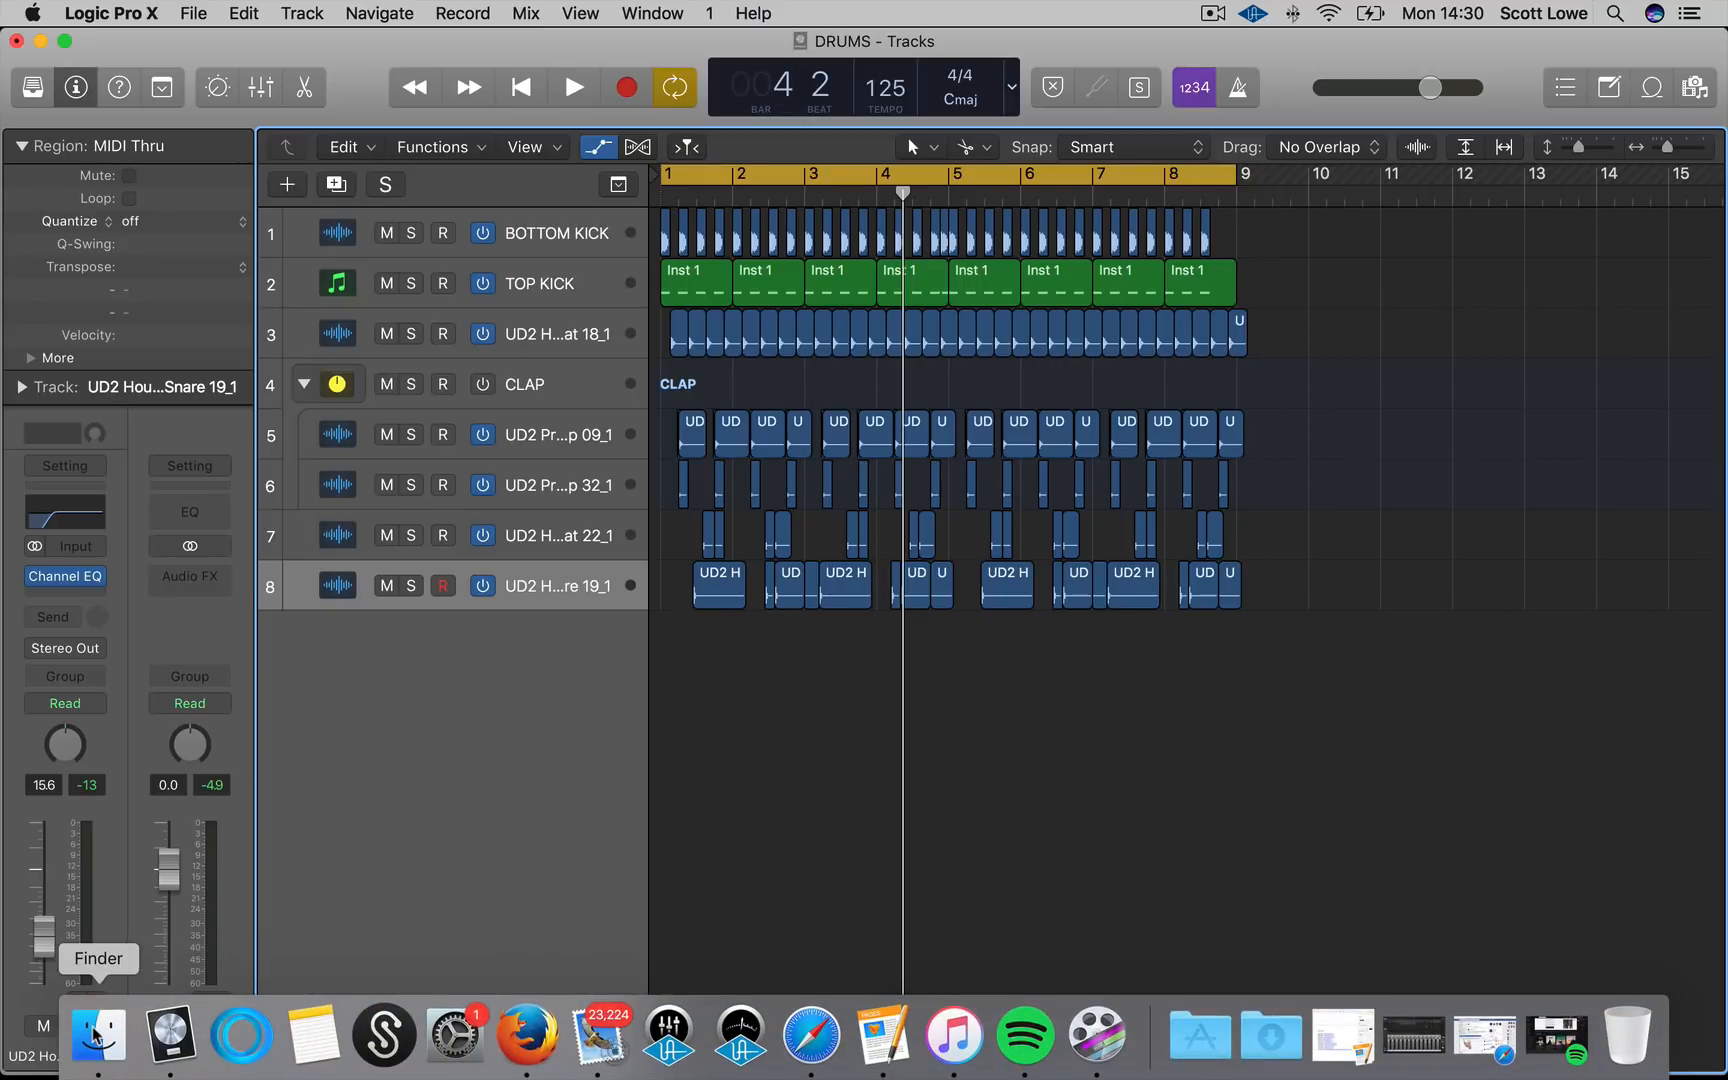
click(96, 1035)
click(1224, 753)
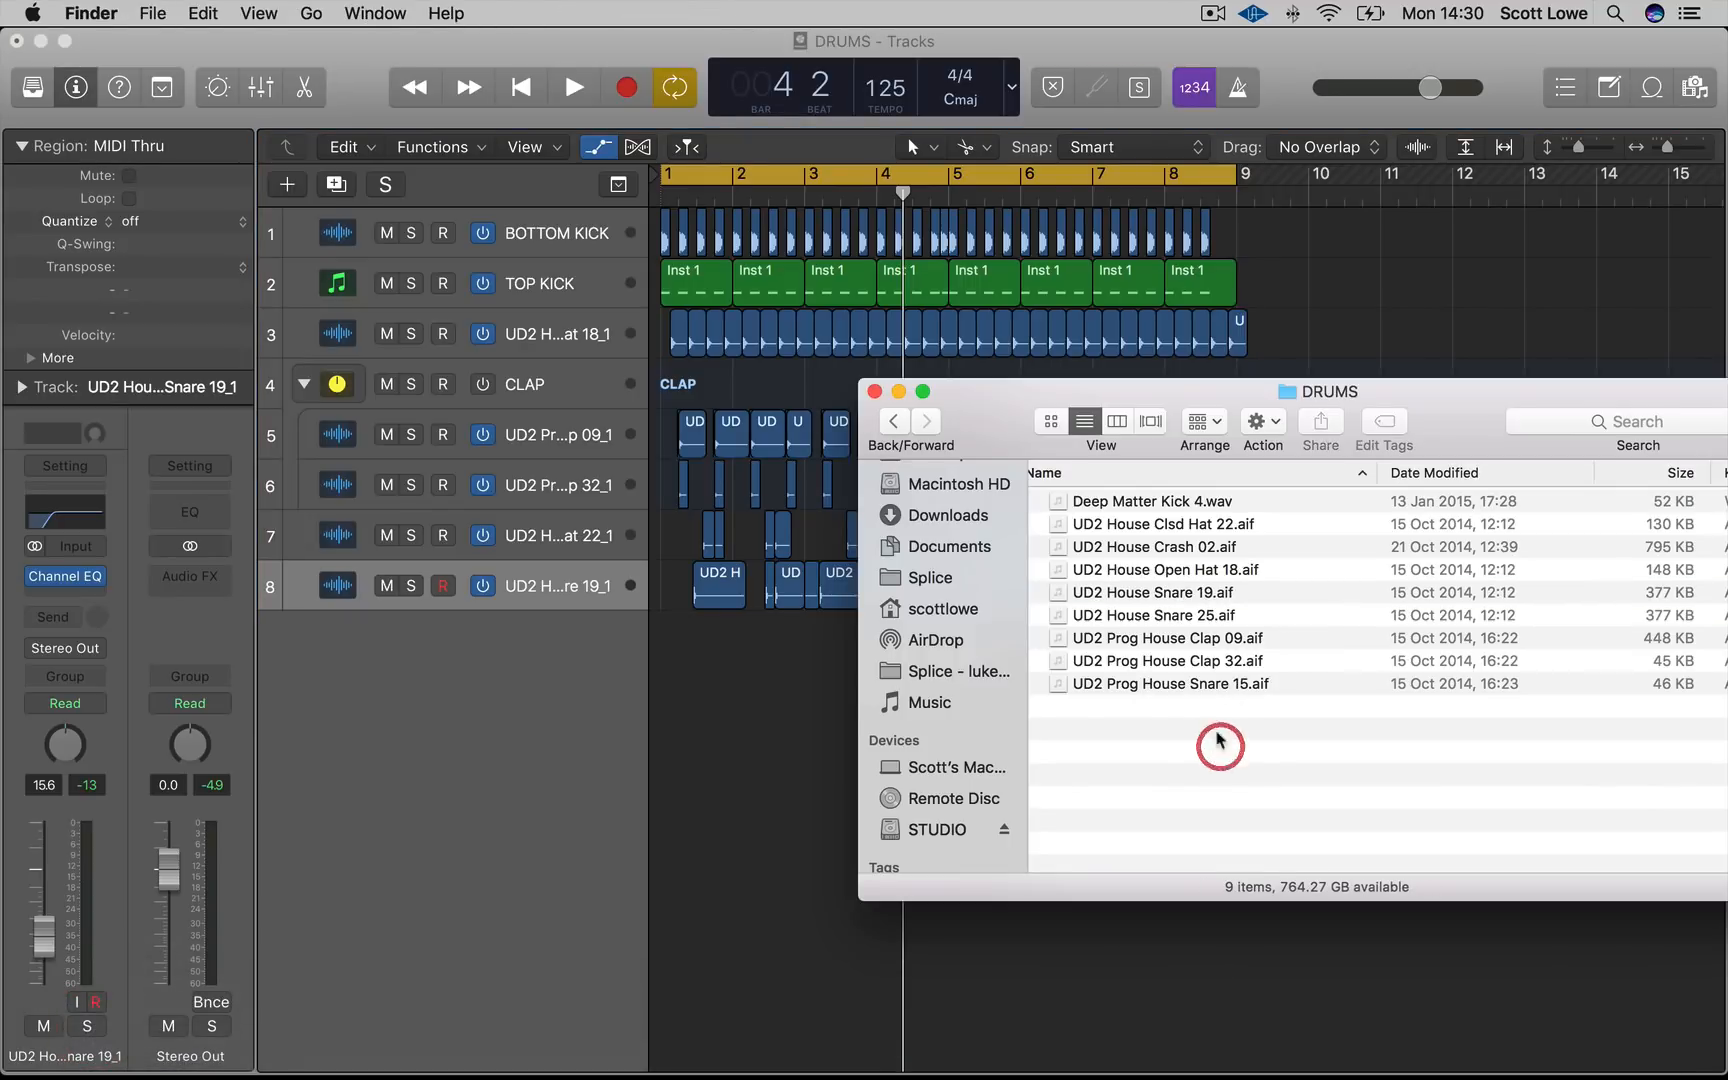
drag(1207, 549, 663, 643)
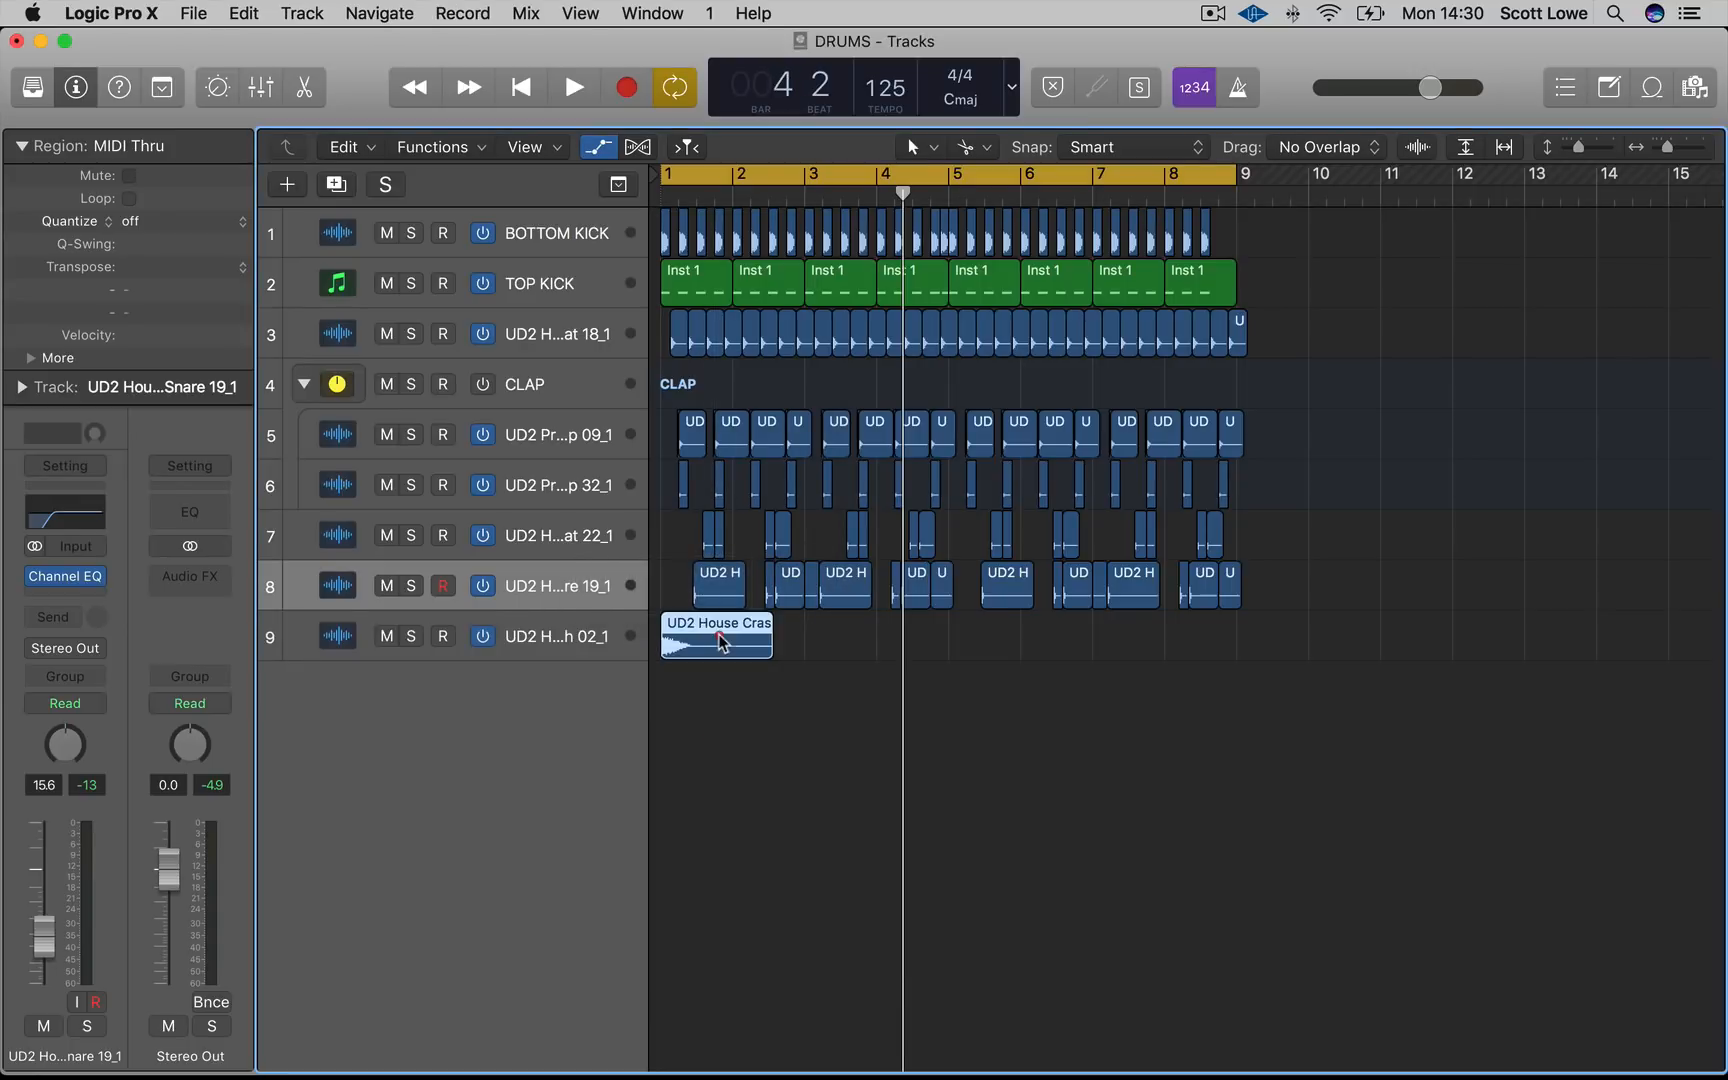
Add a Channel EQ to the crash track with a low cut around 196 Hz and lower its volume
click(545, 614)
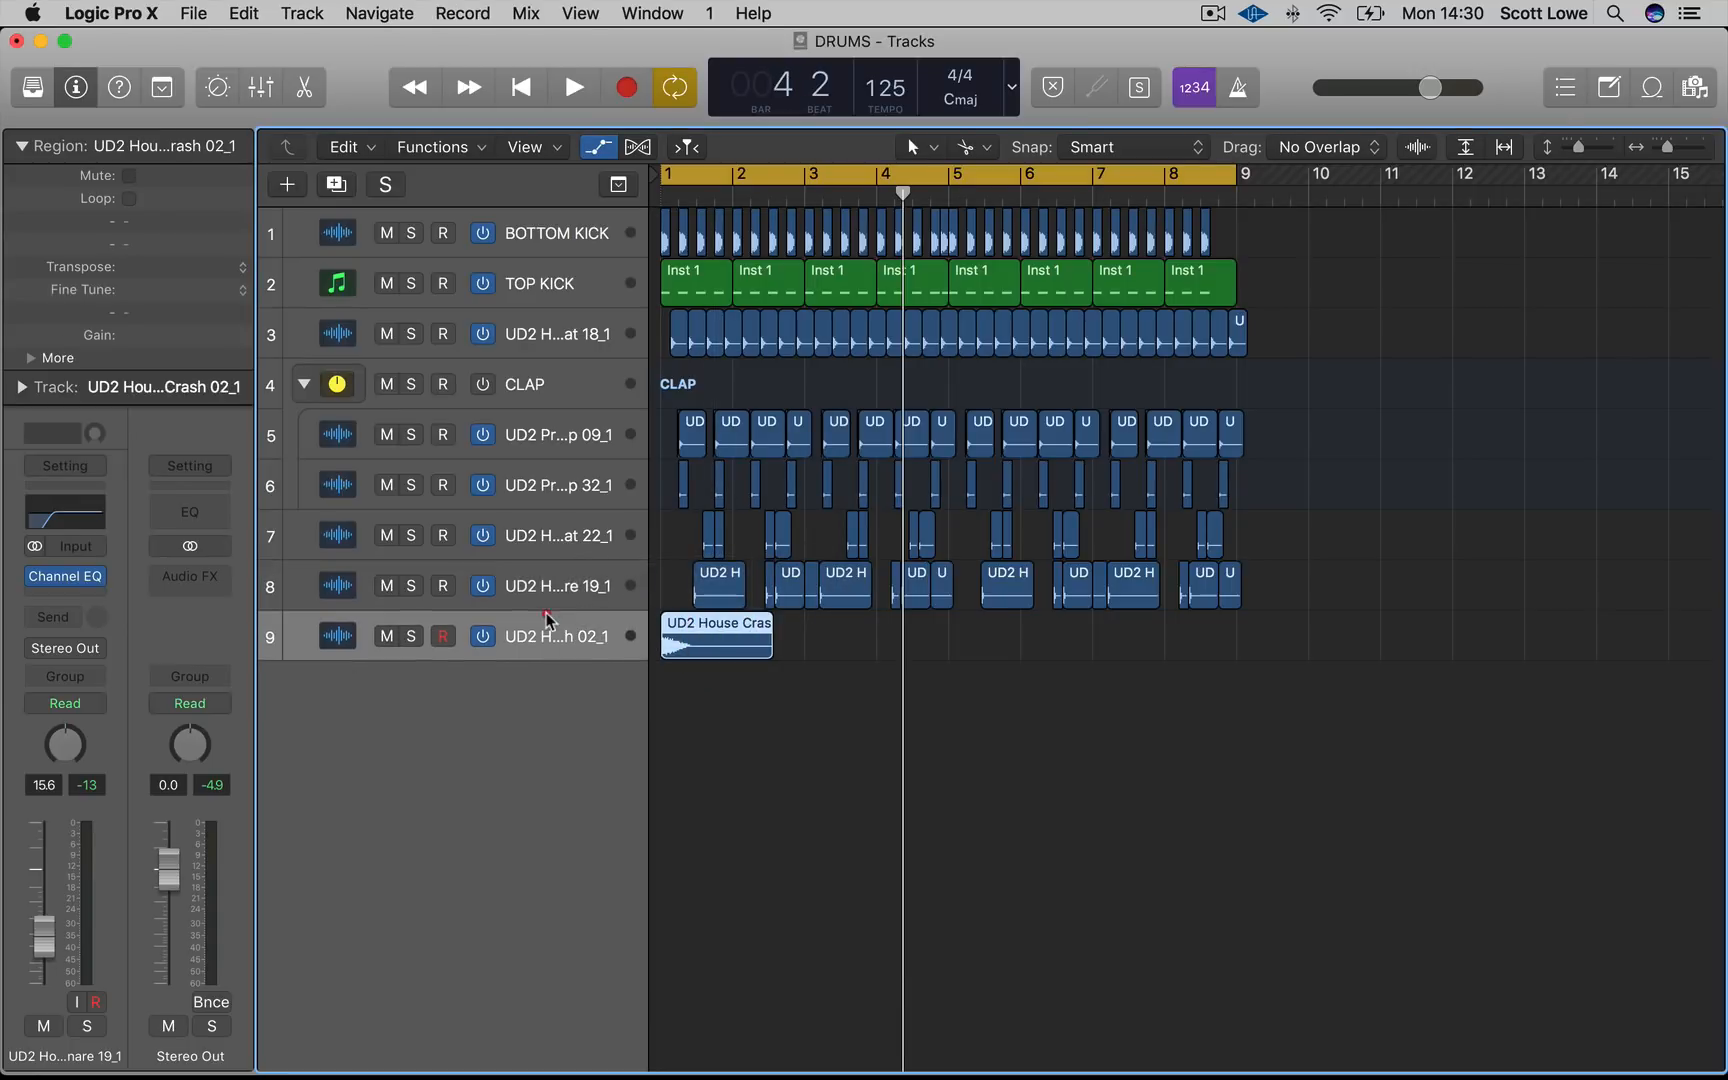
click(68, 530)
drag(108, 398, 571, 486)
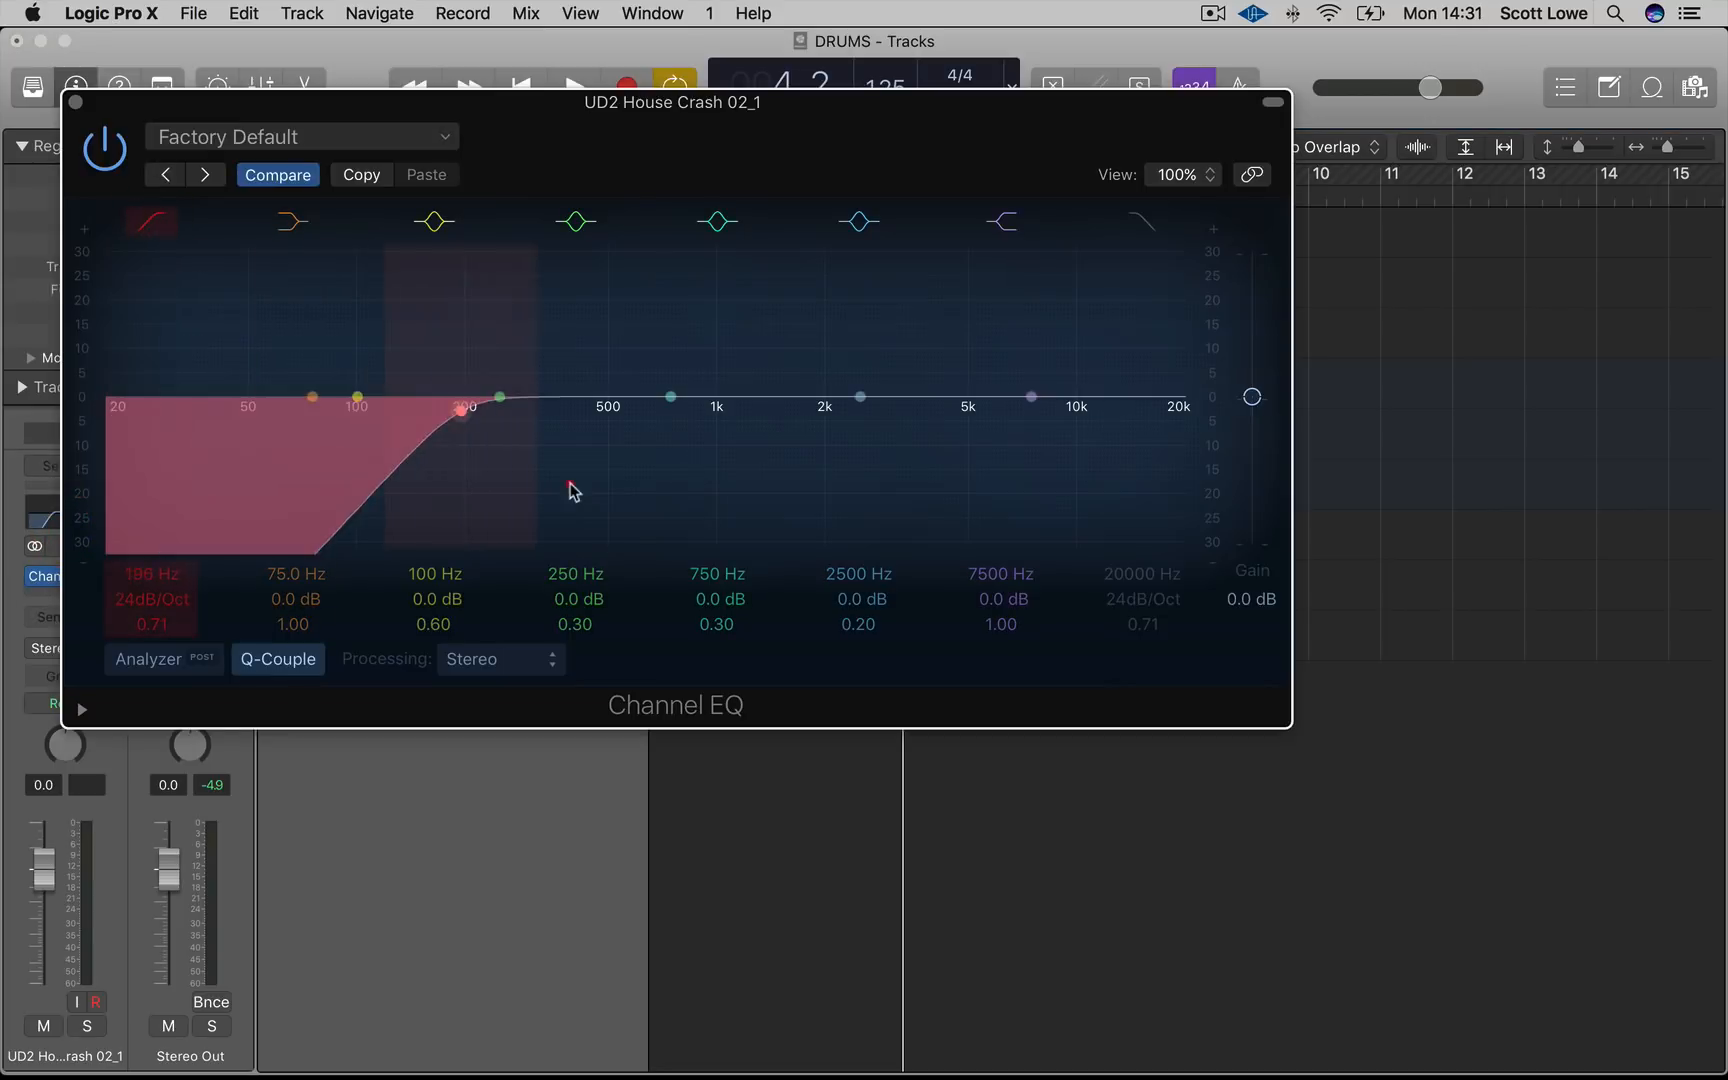
drag(42, 895, 50, 968)
key(space)
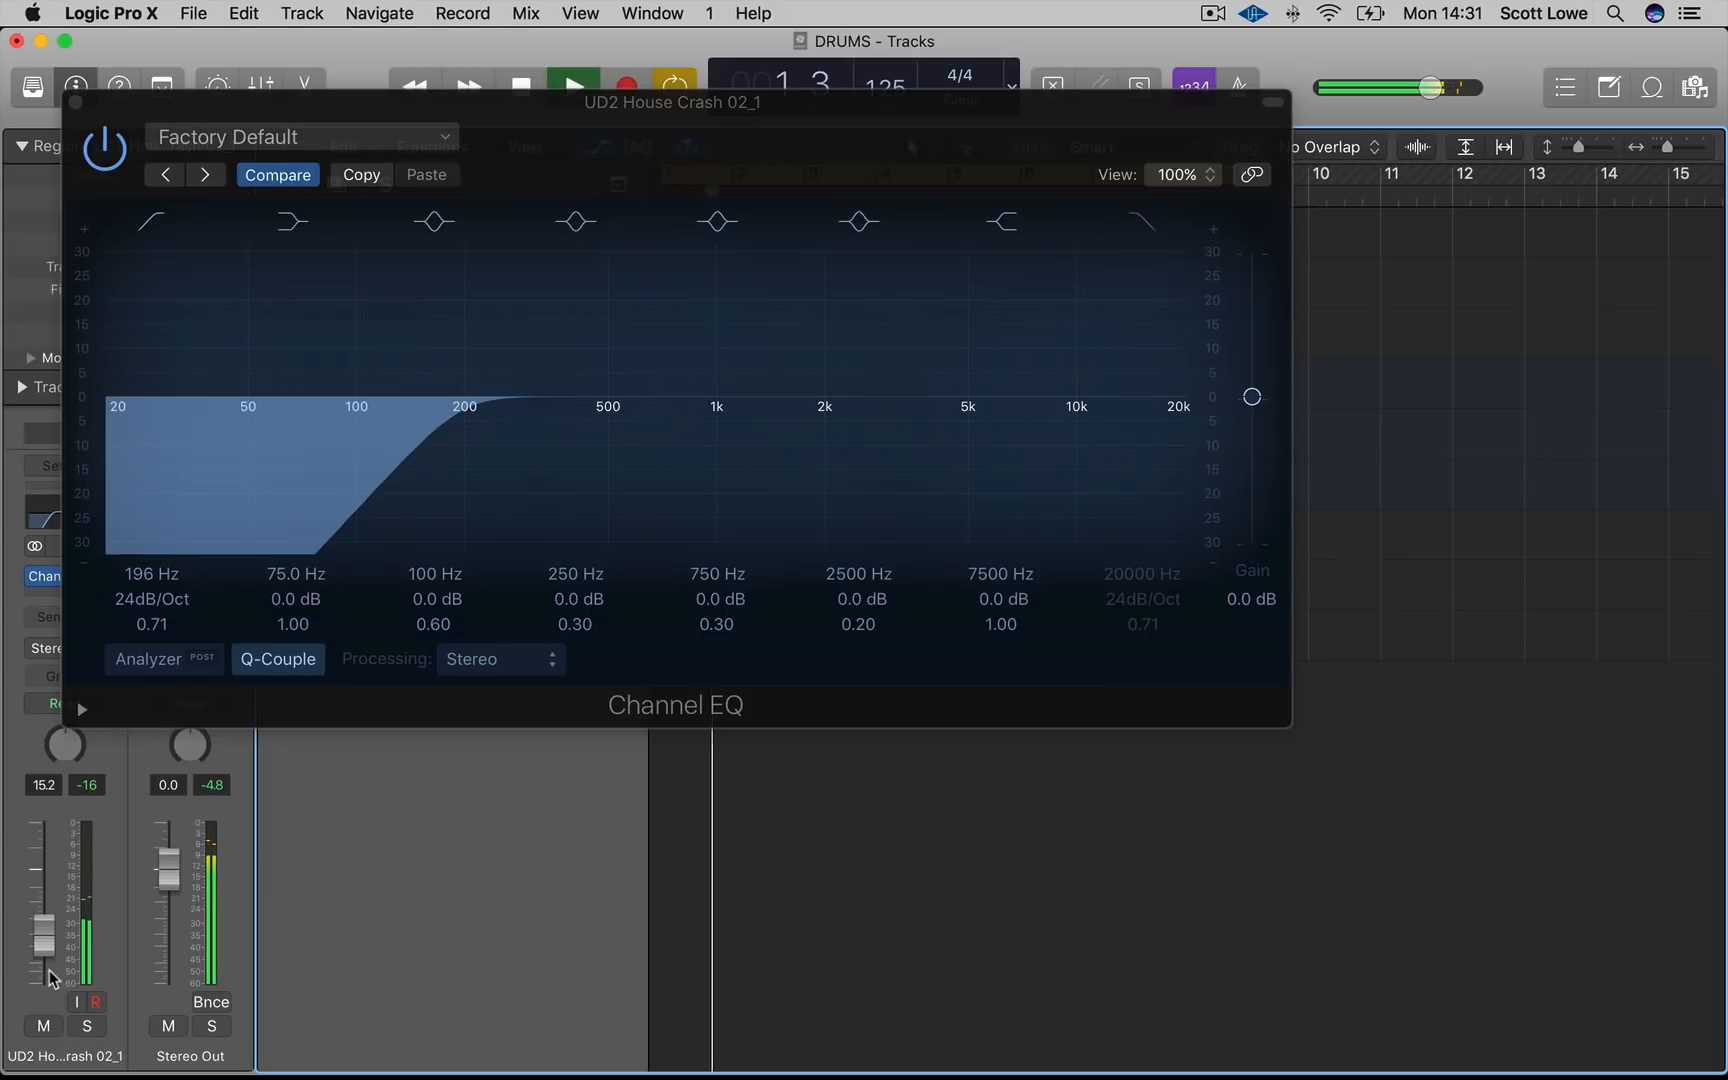
click(76, 103)
click(563, 743)
key(super+Left)
key(super+Left)
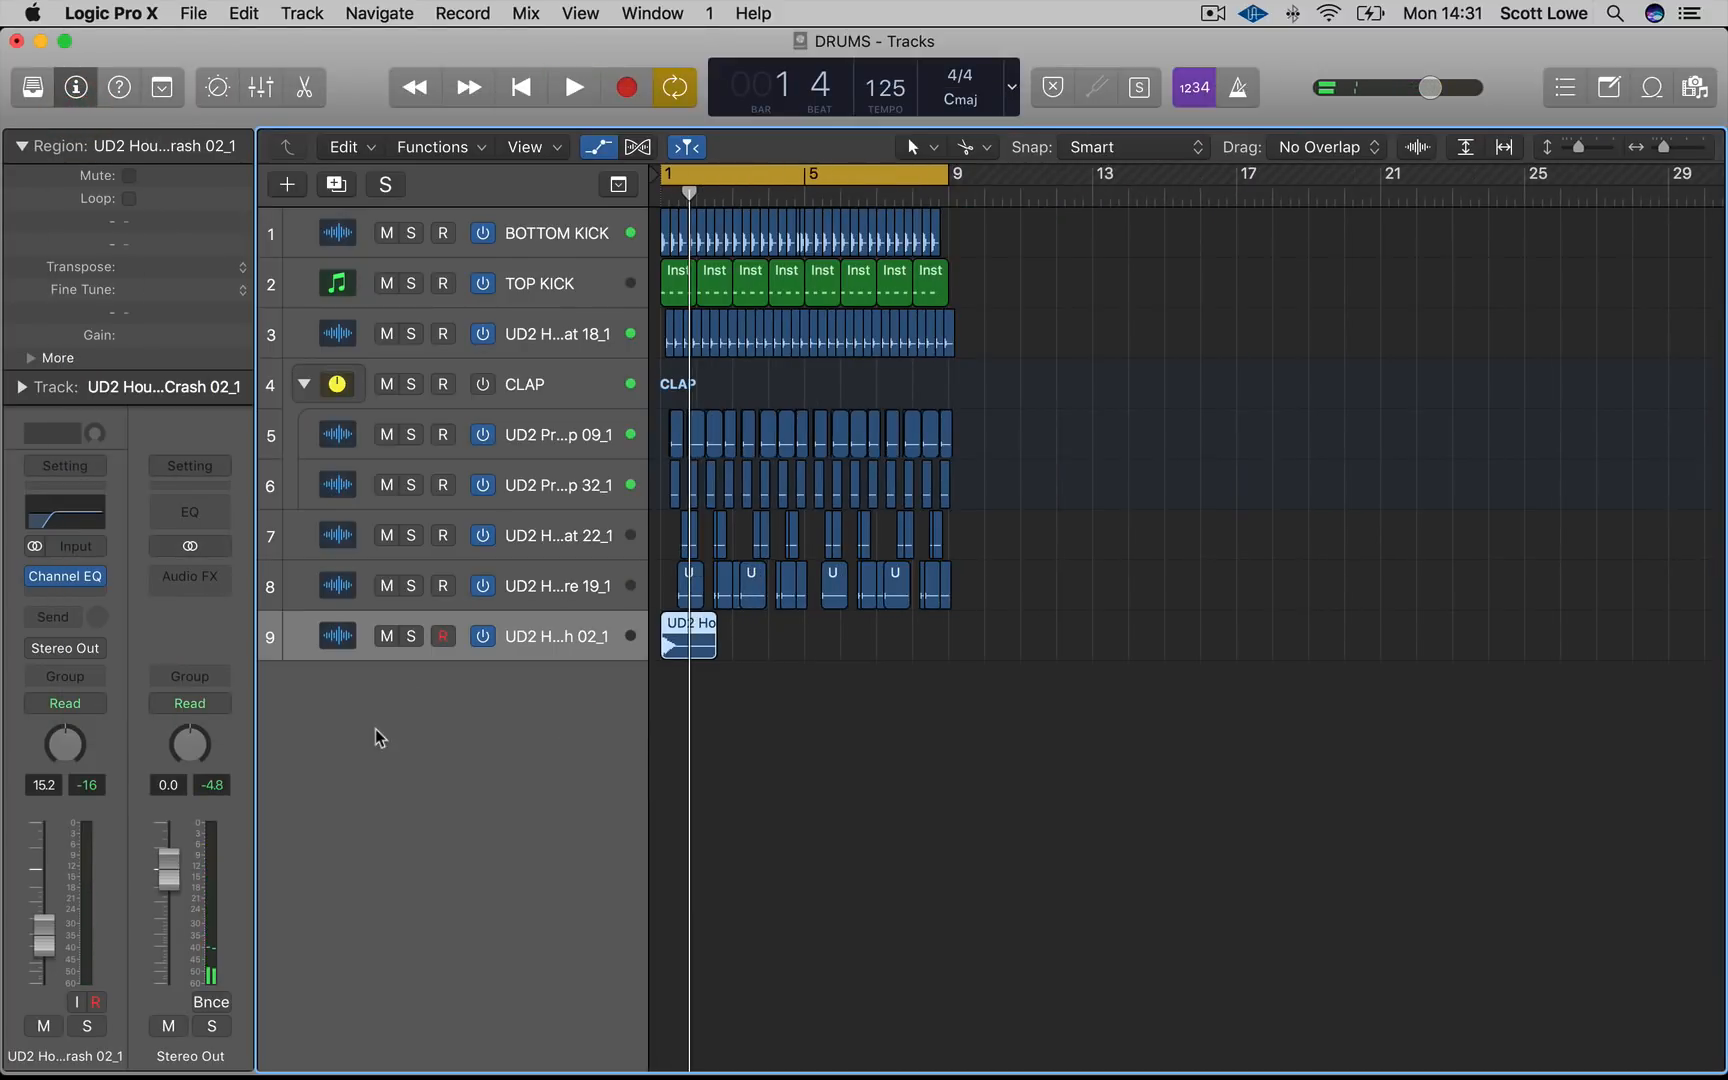
click(1089, 772)
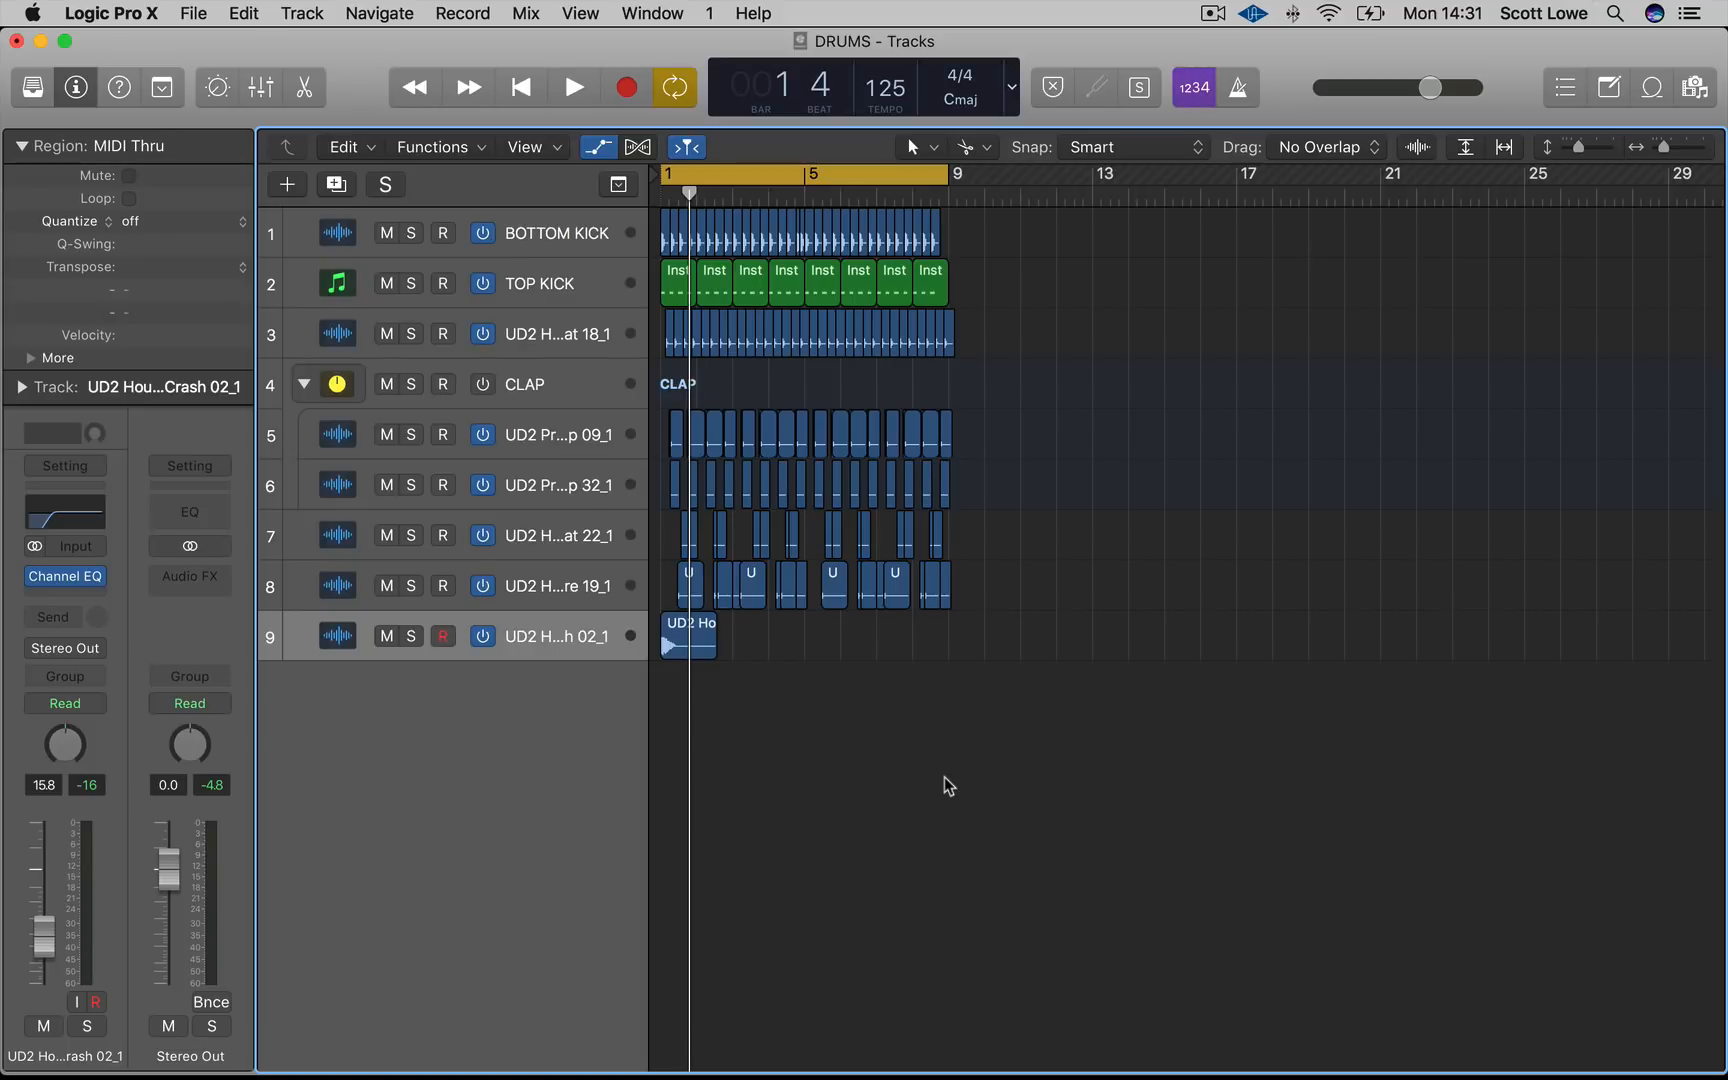
Import UD2 House Snare 25.aif from the DRUMS folder as a new track
mouse_move(90, 1073)
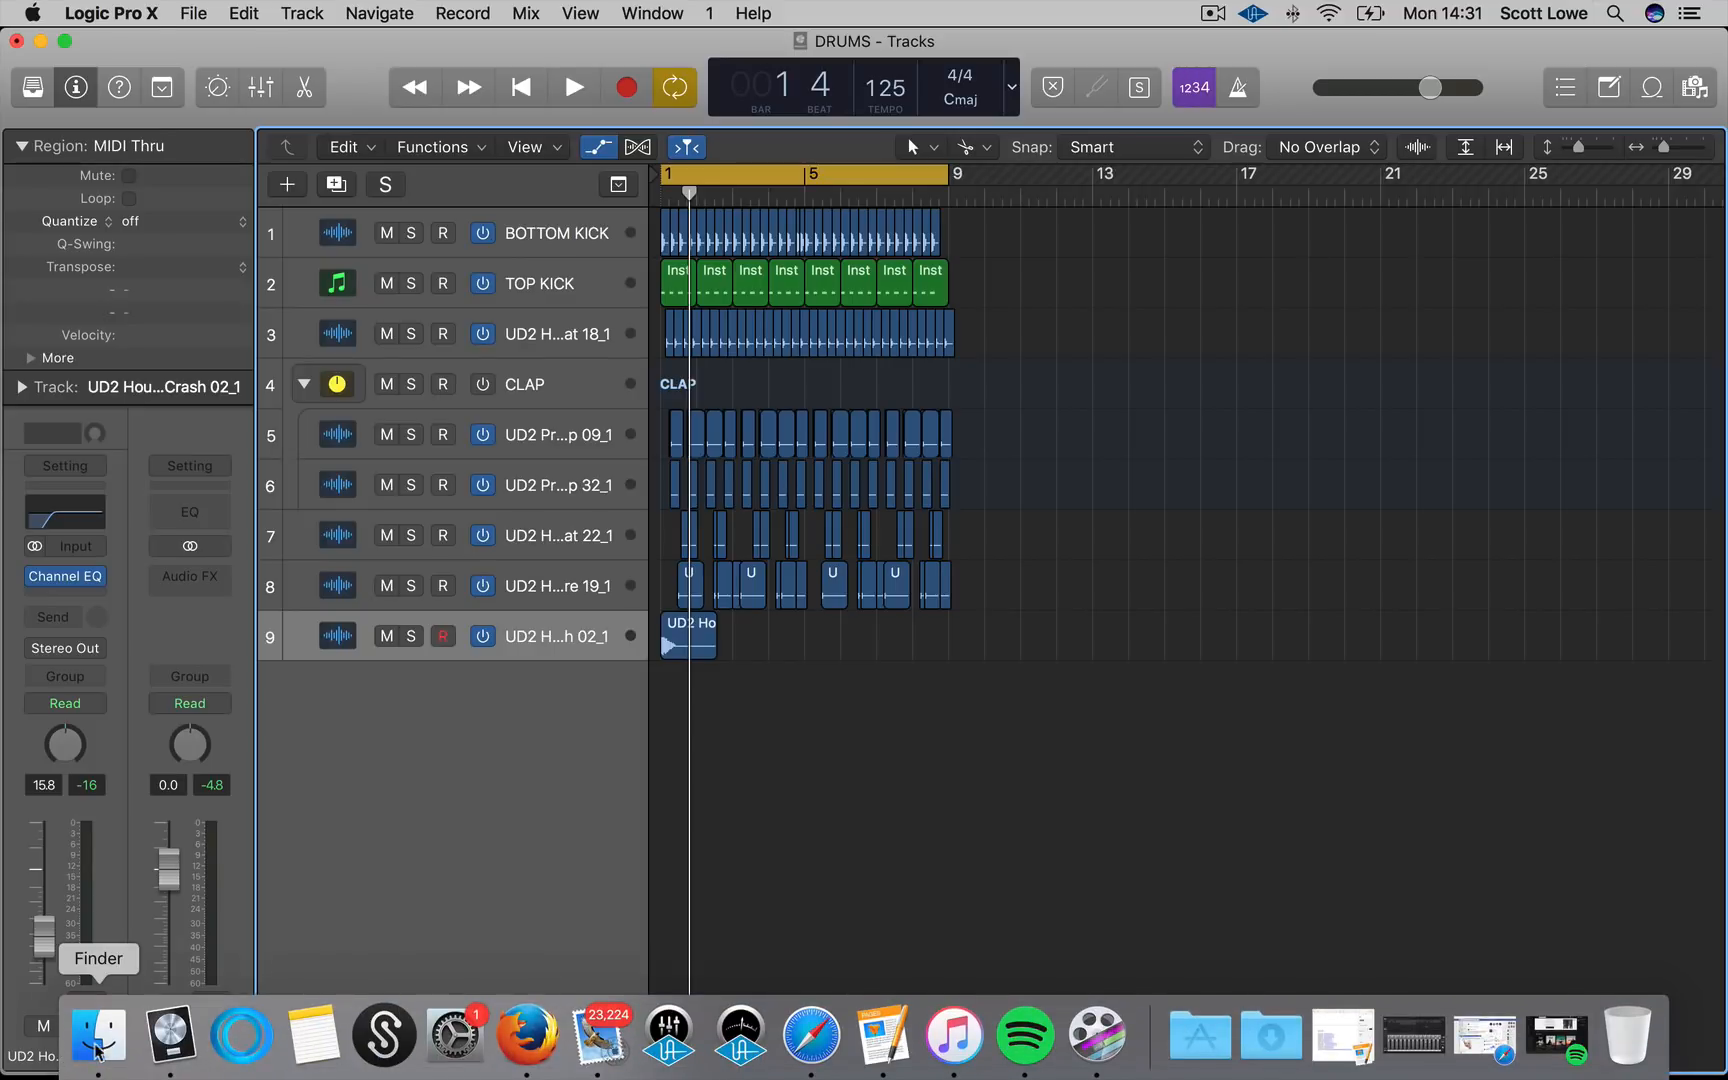
click(97, 1040)
click(1195, 614)
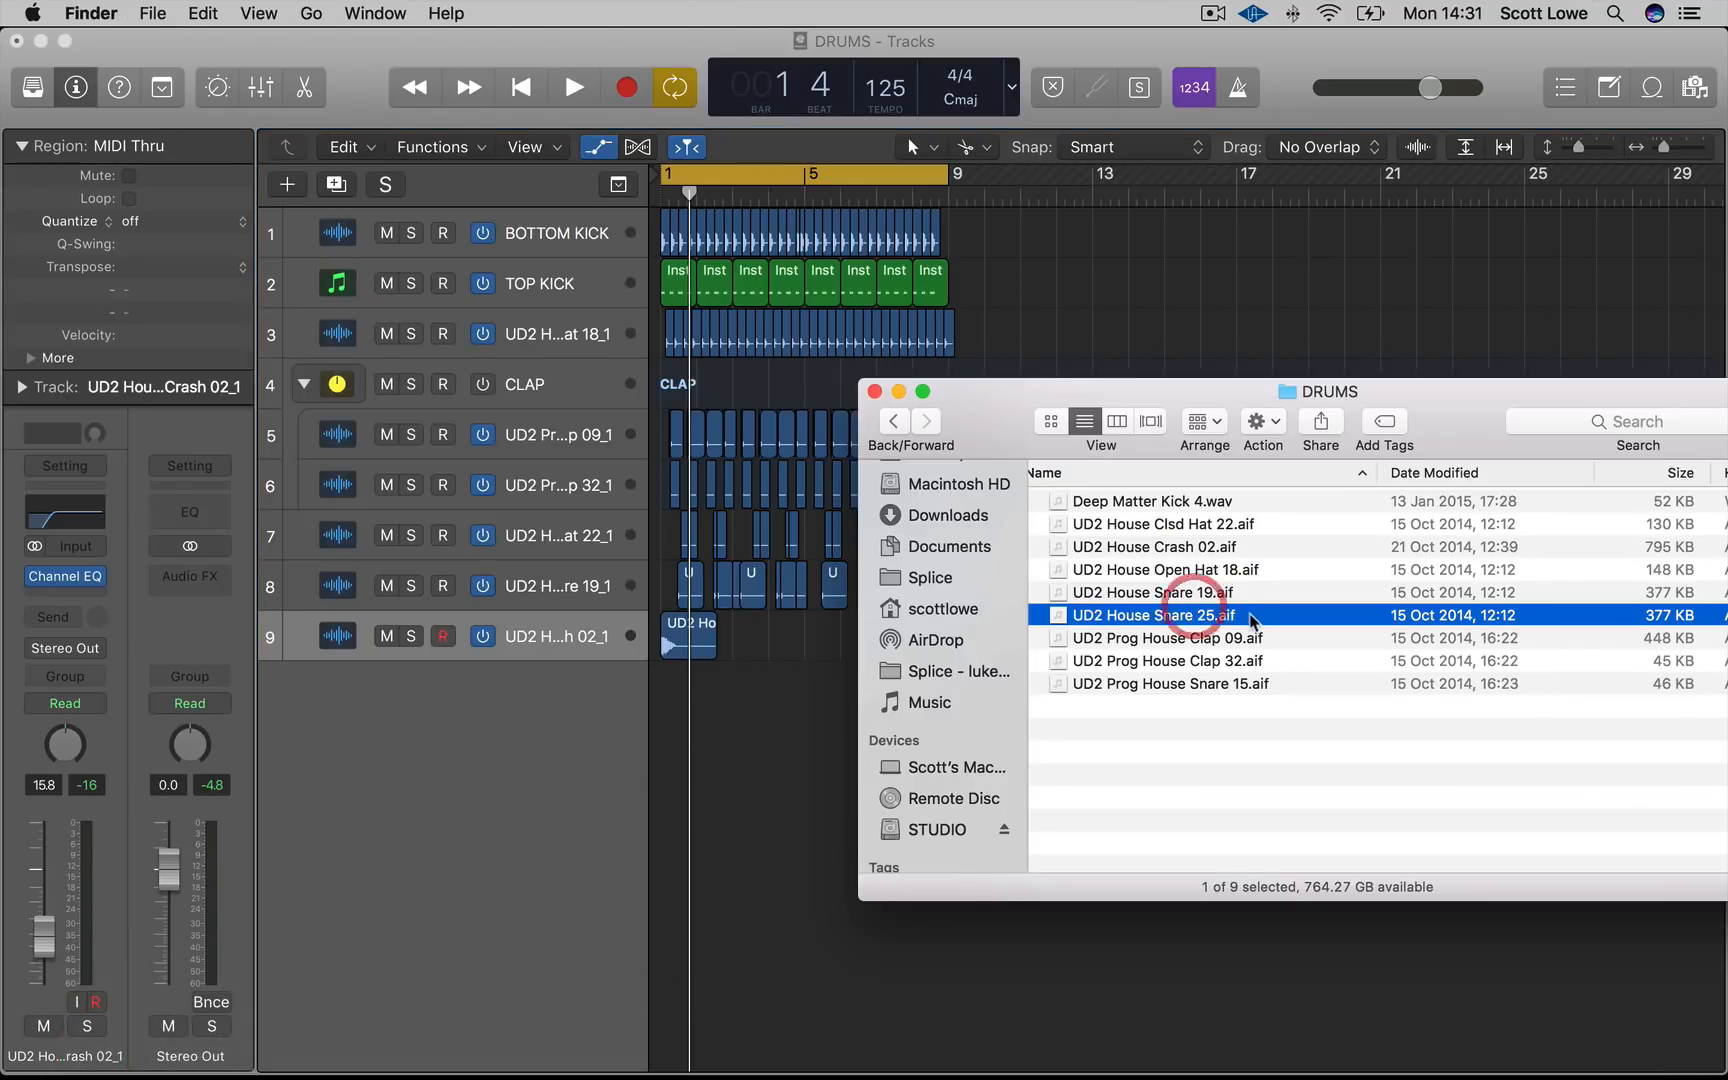
drag(997, 635, 799, 706)
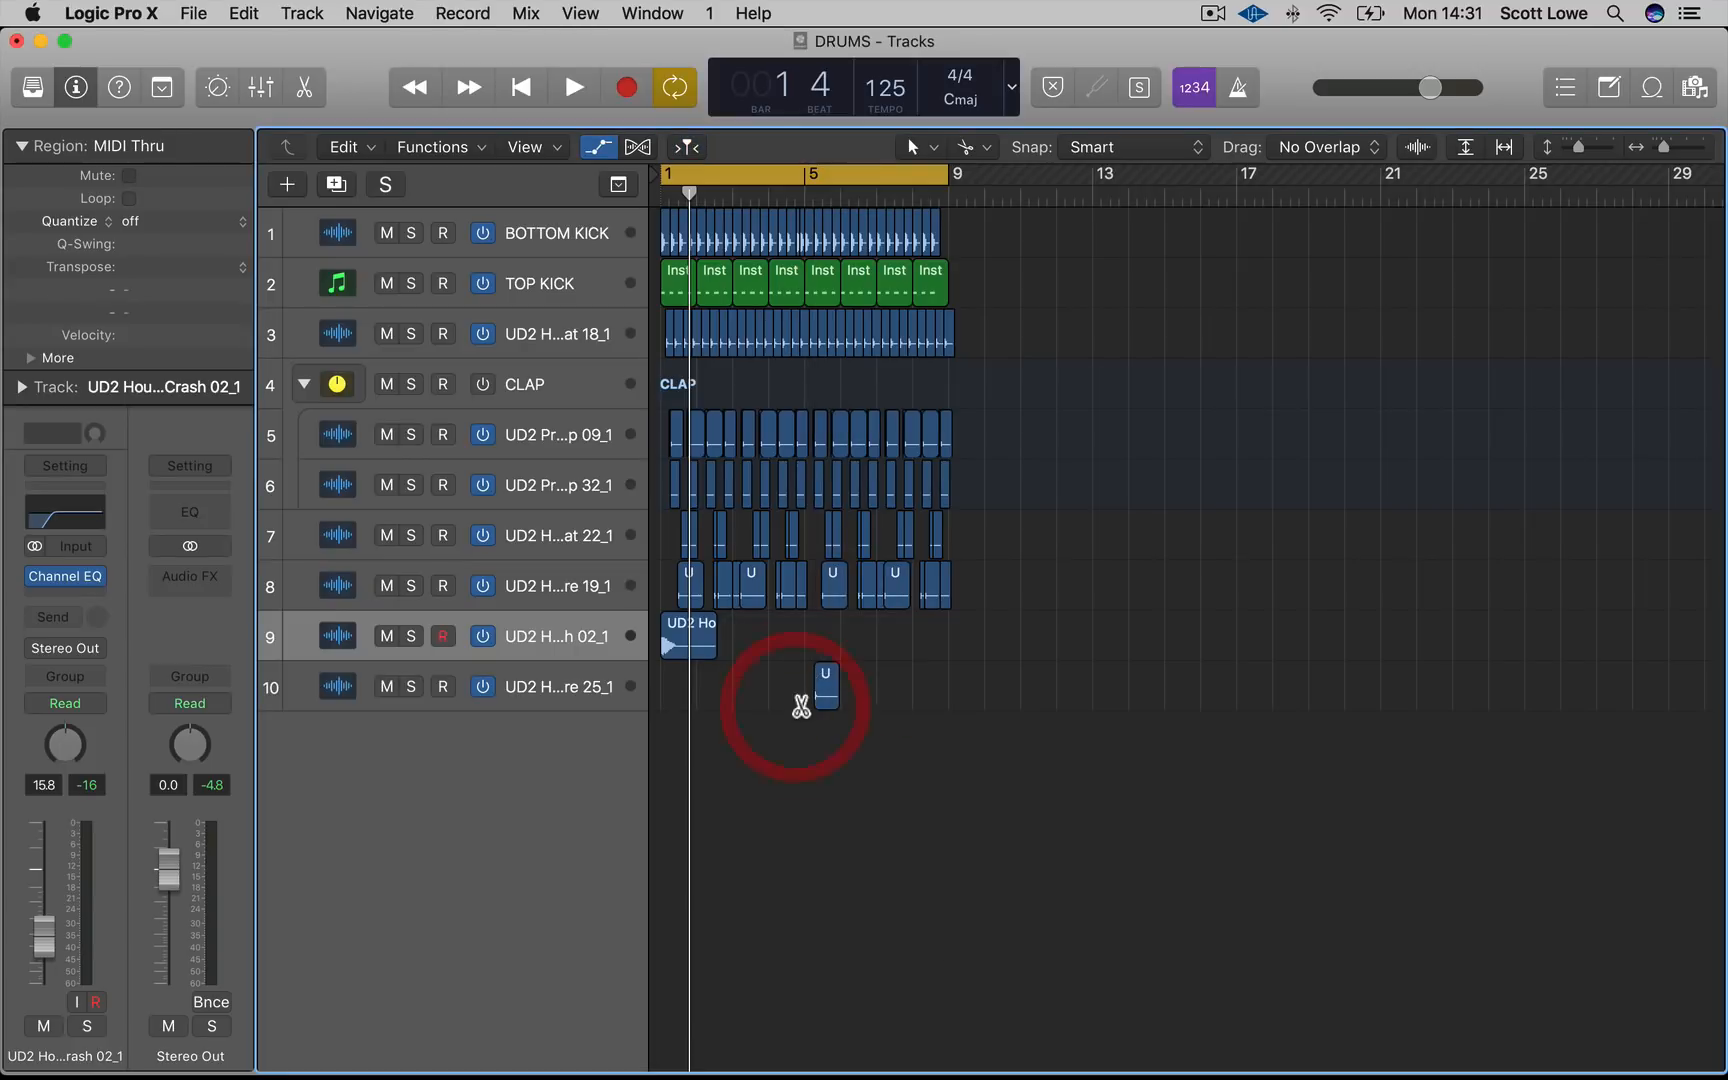
Move the Snare 25 region to the start of bar 8
key(super+Right)
drag(975, 697, 1308, 705)
key(super+Right)
key(super+Right)
key(super+Right)
scroll(1305, 717, right, 3)
Set the cycle range over bar 8 and solo the Snare 25 track for playback
drag(906, 174, 1390, 232)
click(612, 686)
key(s)
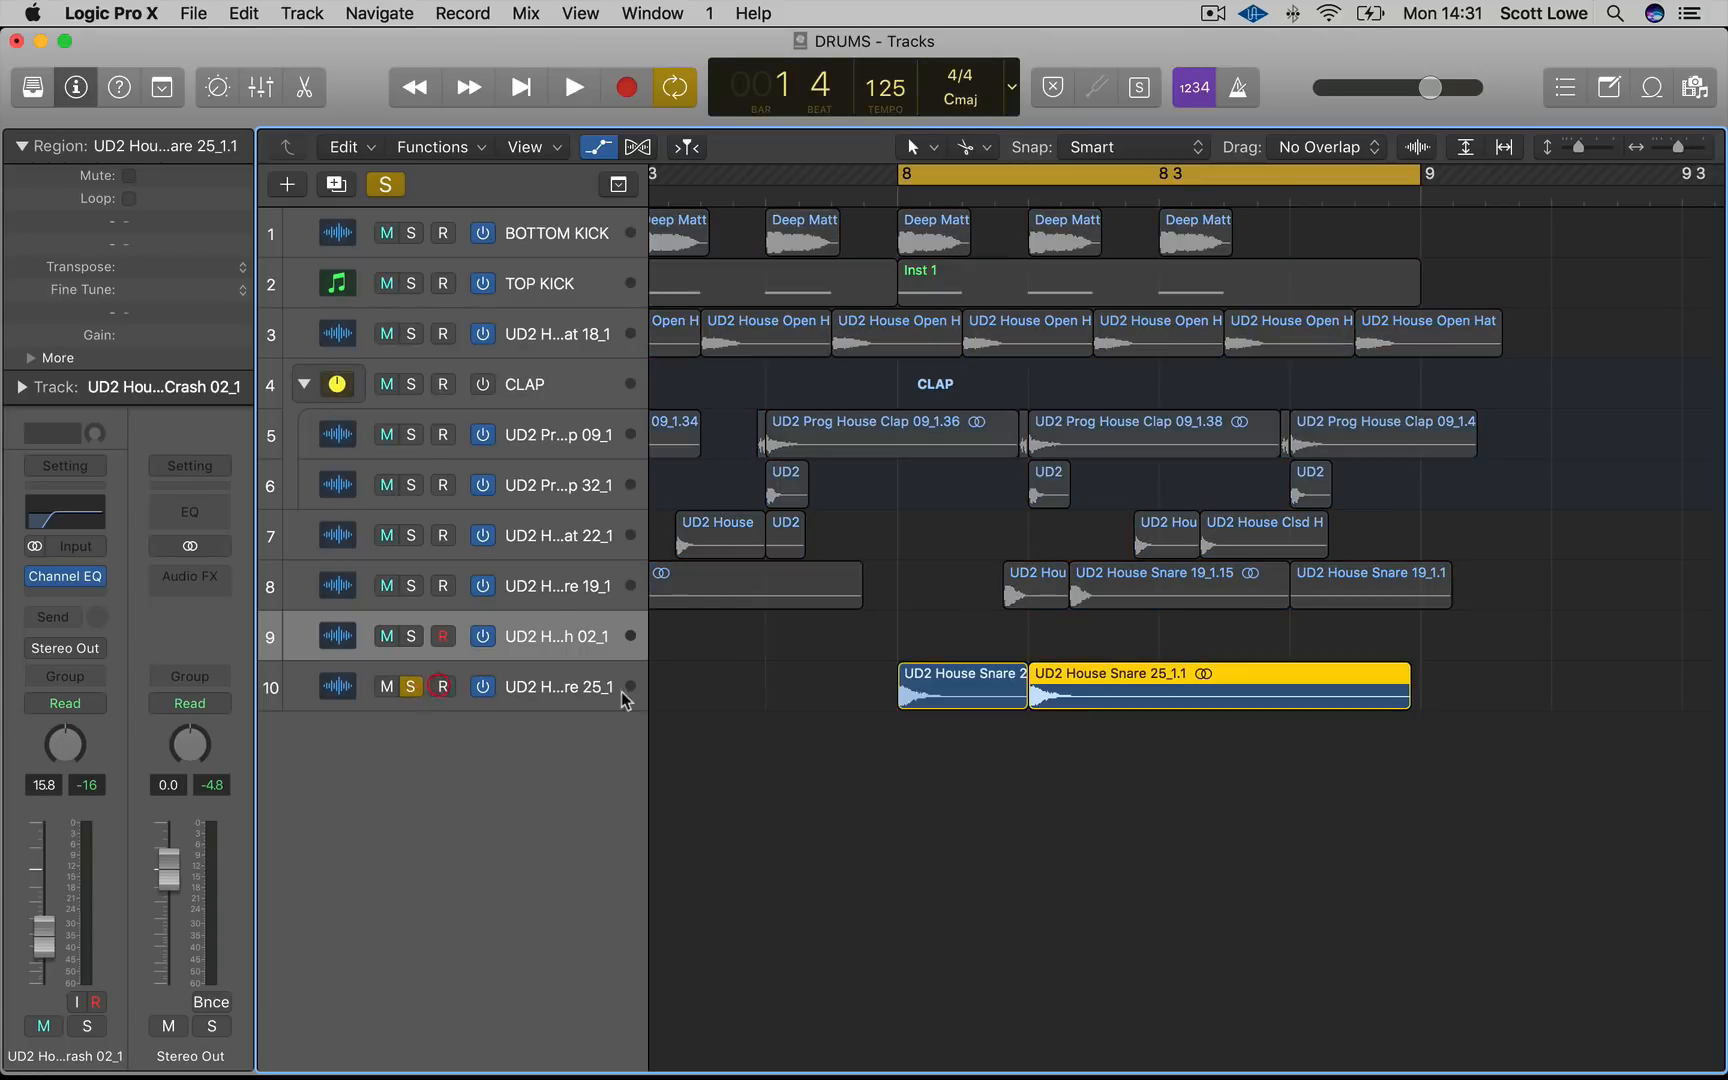
key(space)
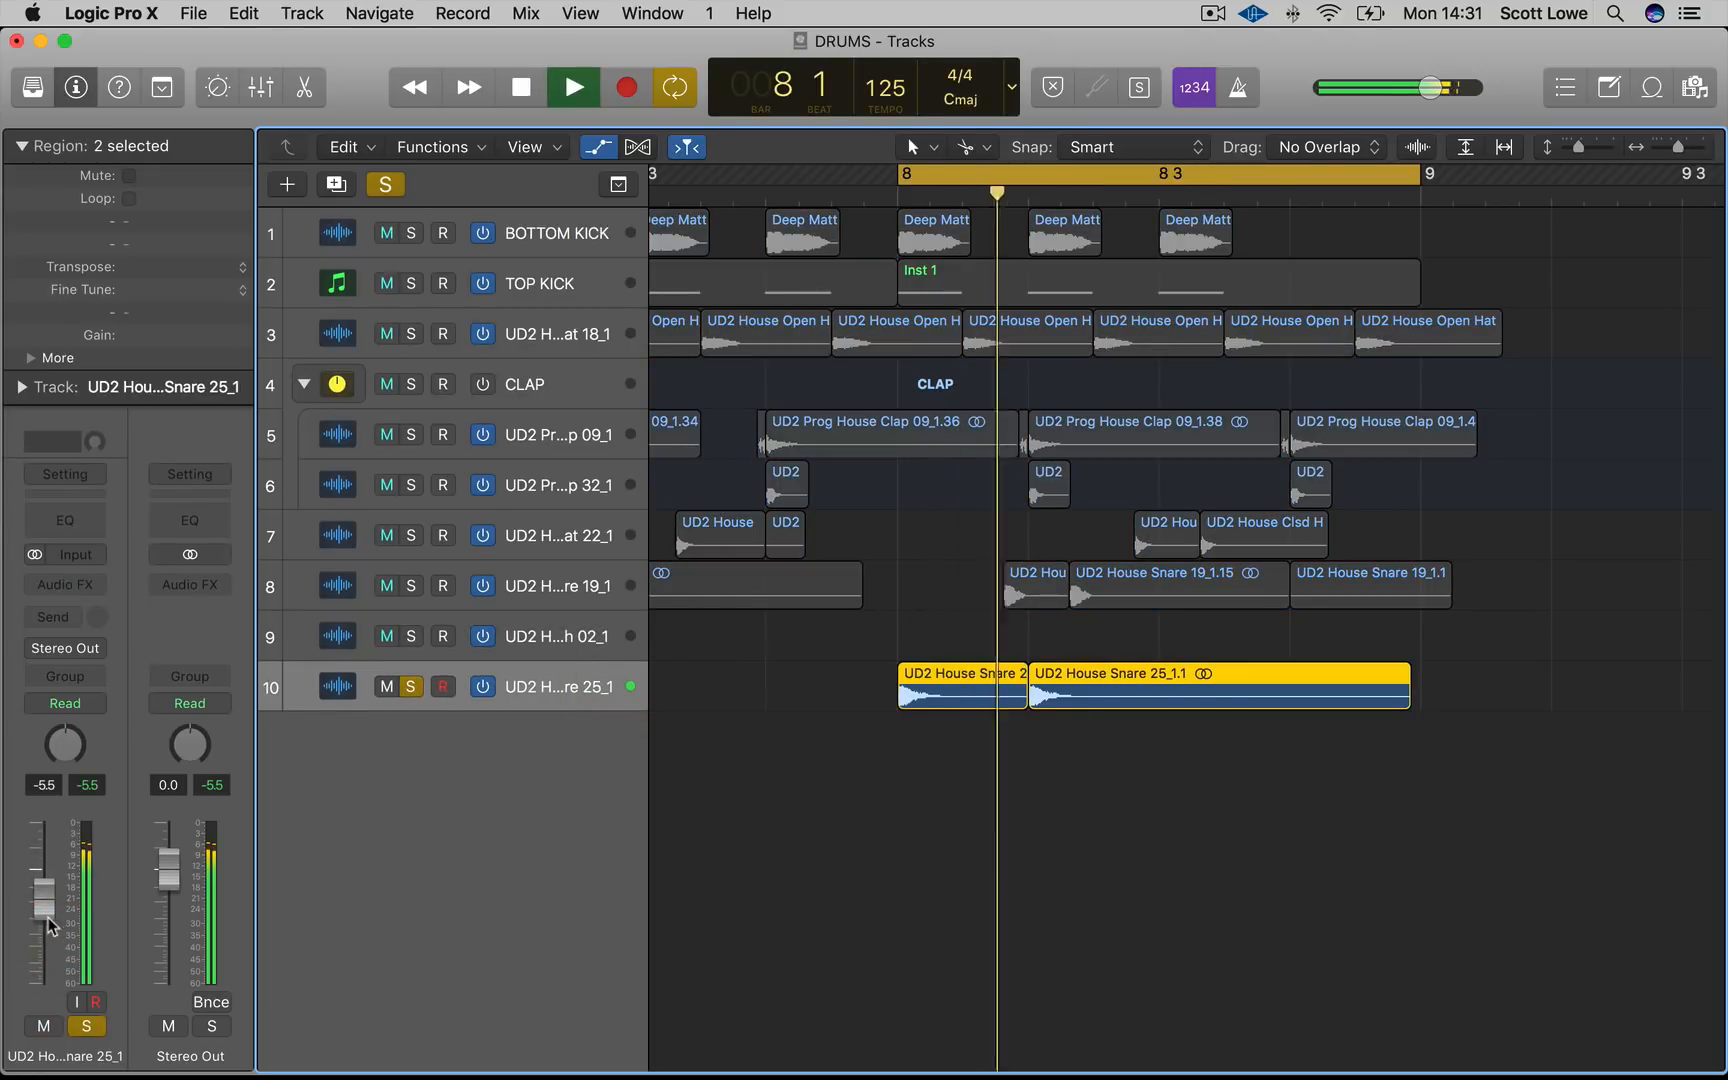
Build a snare roll in bar 8 by copying and cutting Snare 25 regions into progressively shorter hits
click(1111, 730)
drag(1085, 692, 1448, 690)
scroll(1330, 695, up, 5)
scroll(1287, 691, down, 3)
click(1289, 692)
drag(1296, 172, 1436, 174)
key(space)
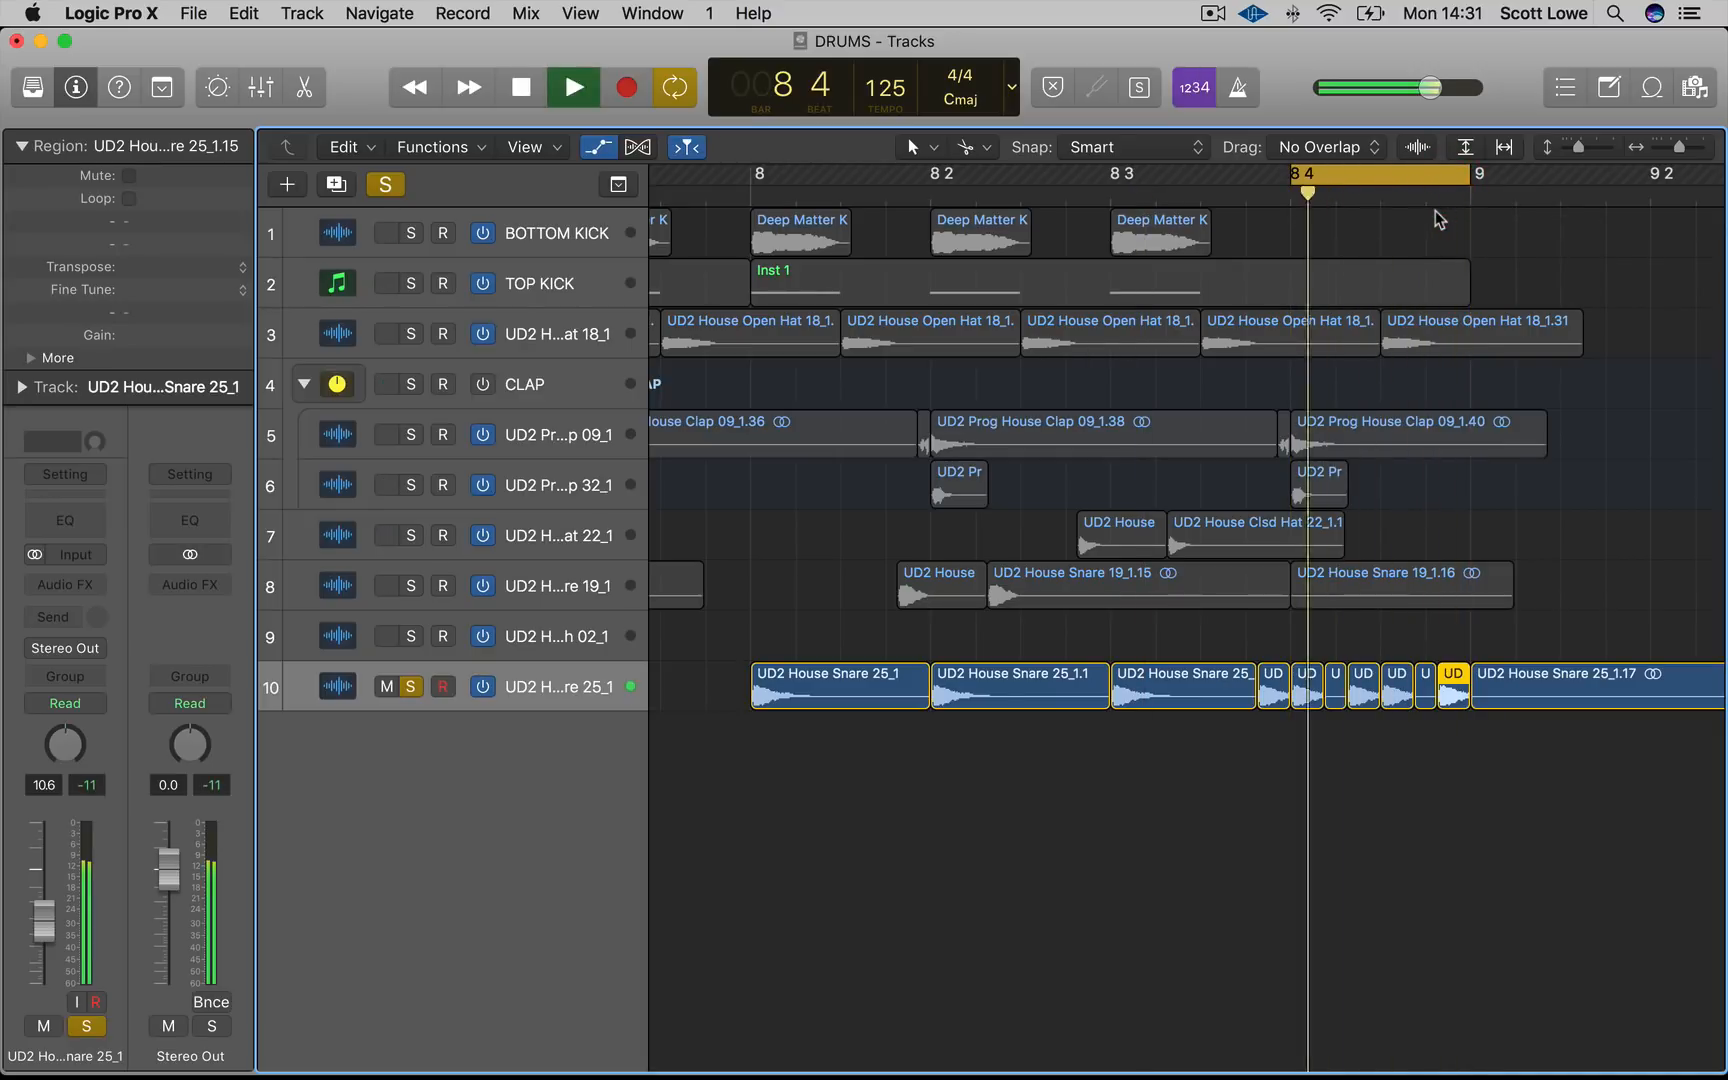
Set the cycle range back to bars 1–8, unsolo all tracks and play the full pattern
key(super+Left)
key(super+Left)
key(super+Left)
key(super+Left)
key(super+Left)
key(super+Left)
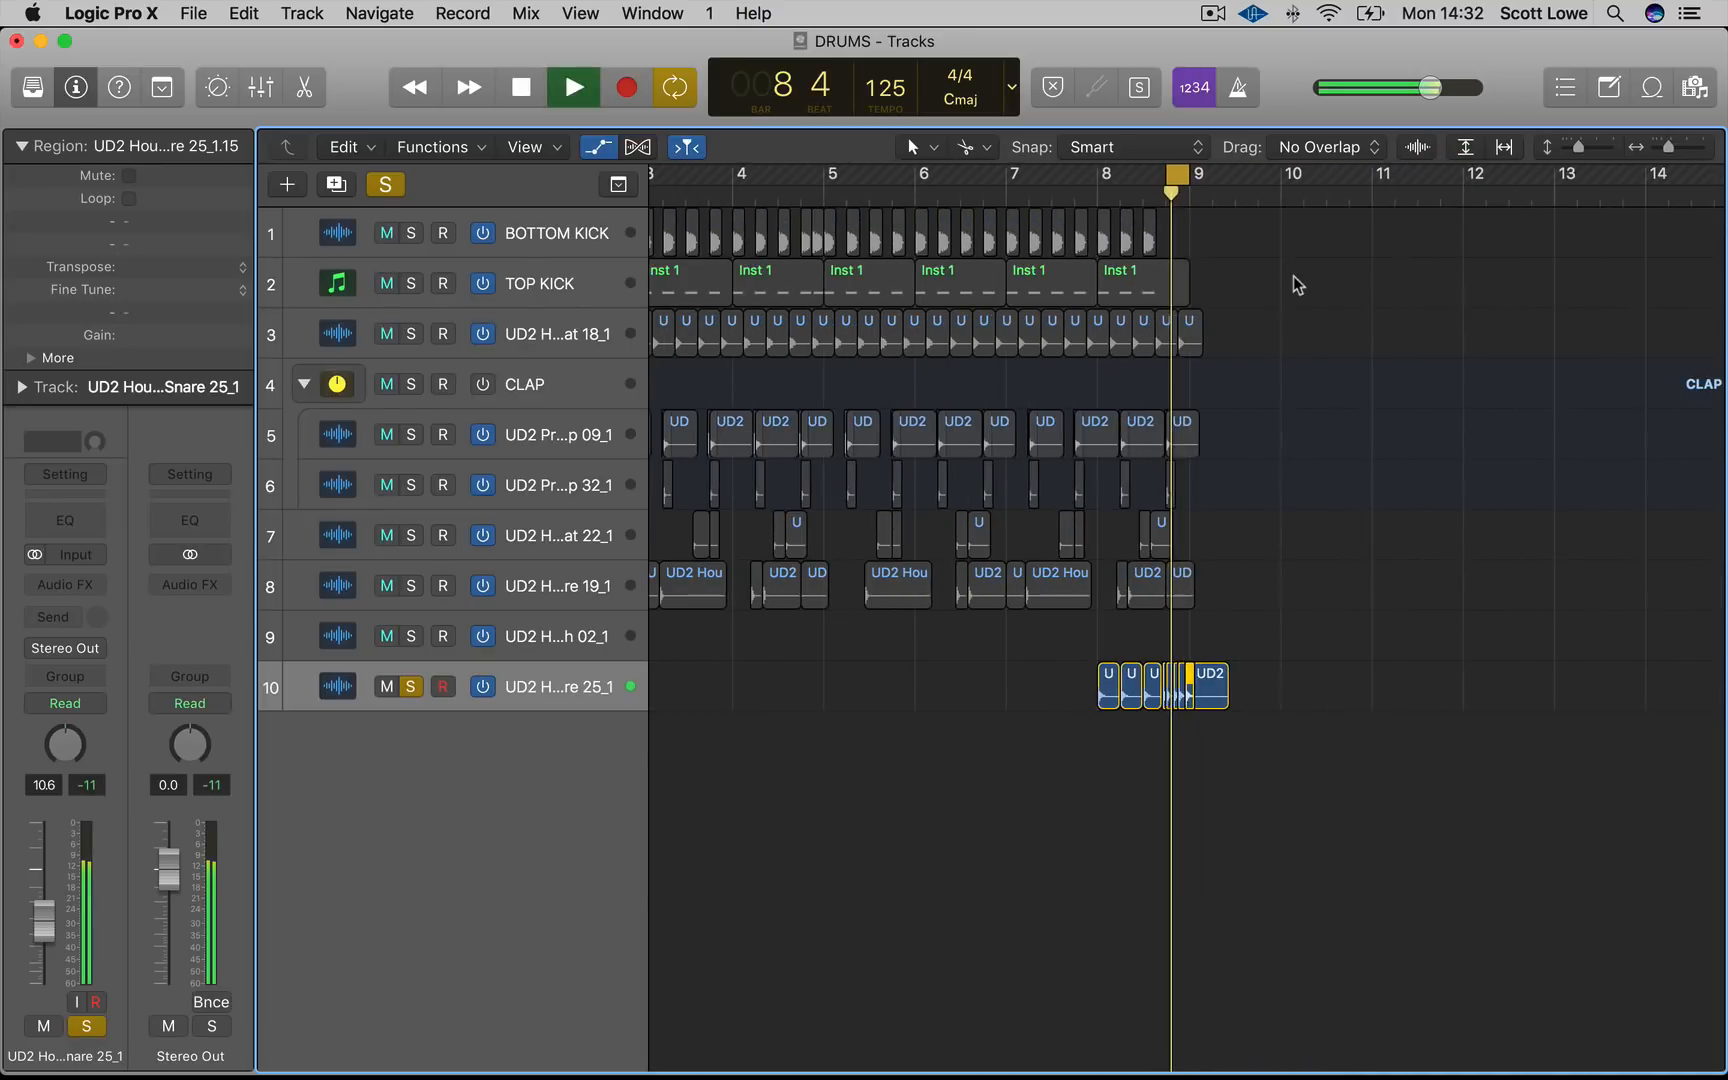
key(space)
key(super+Left)
key(super+Left)
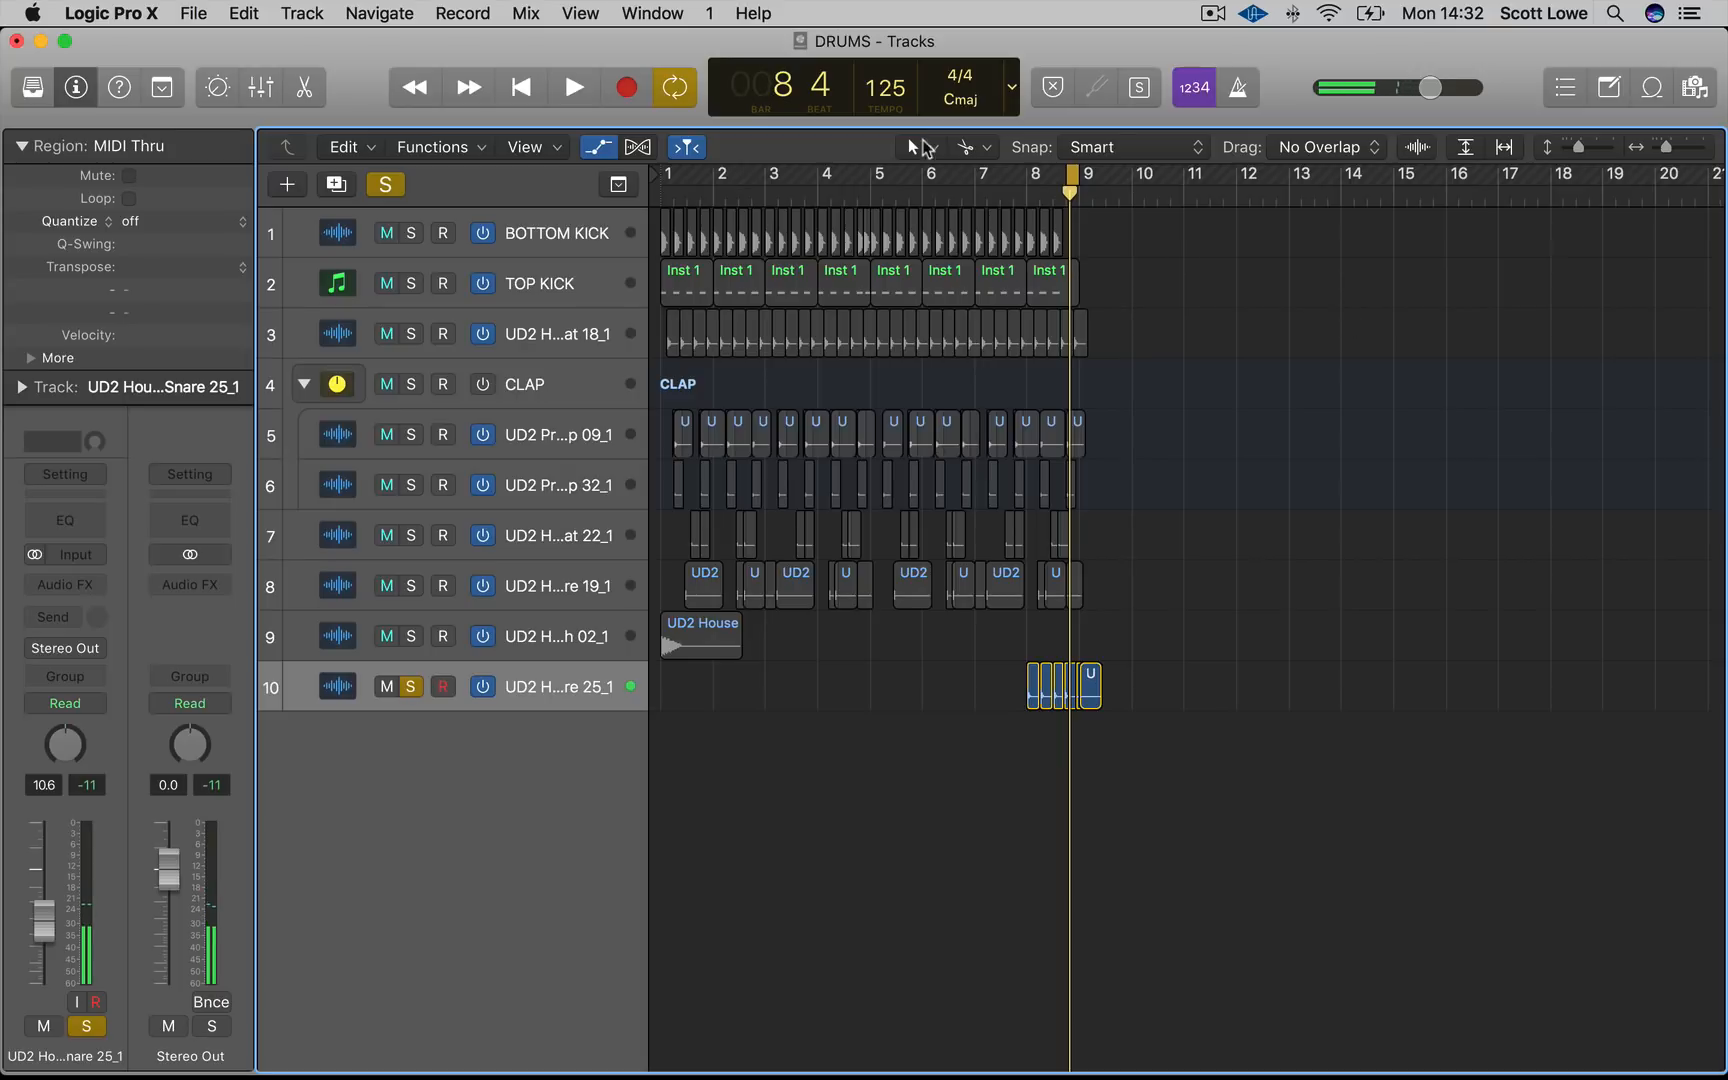
drag(1071, 175, 645, 195)
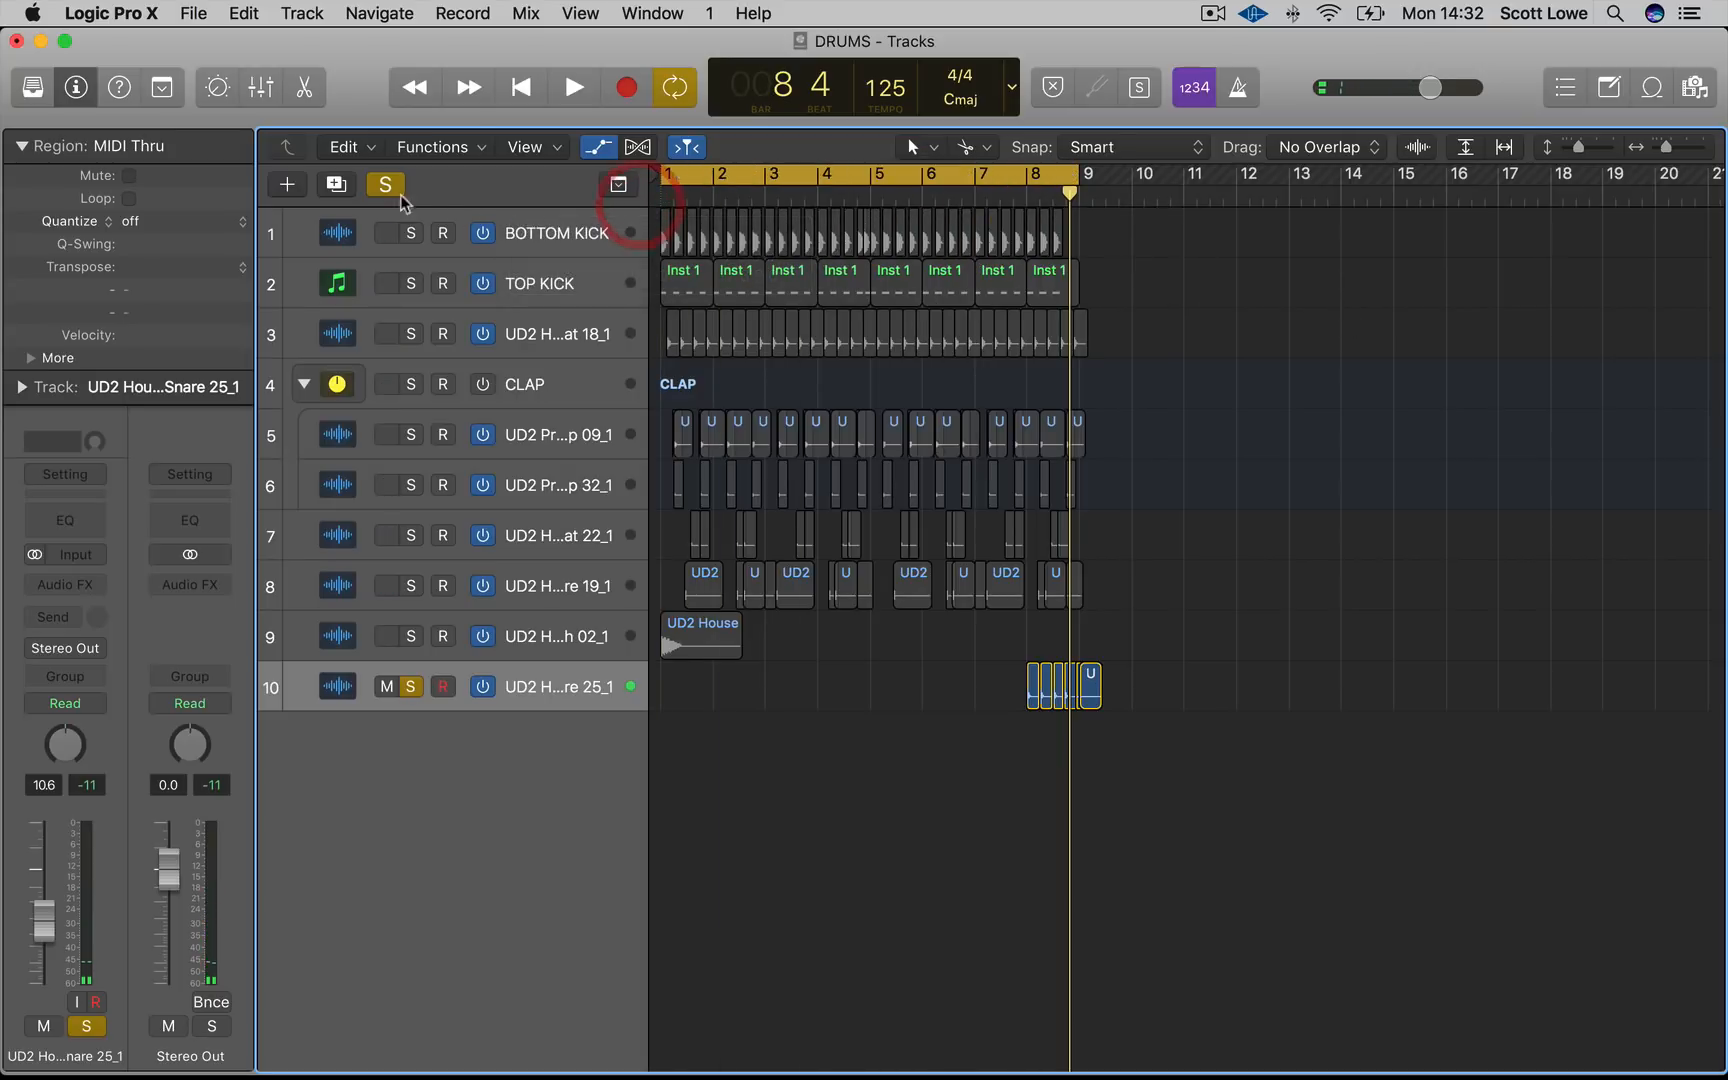
click(385, 186)
key(space)
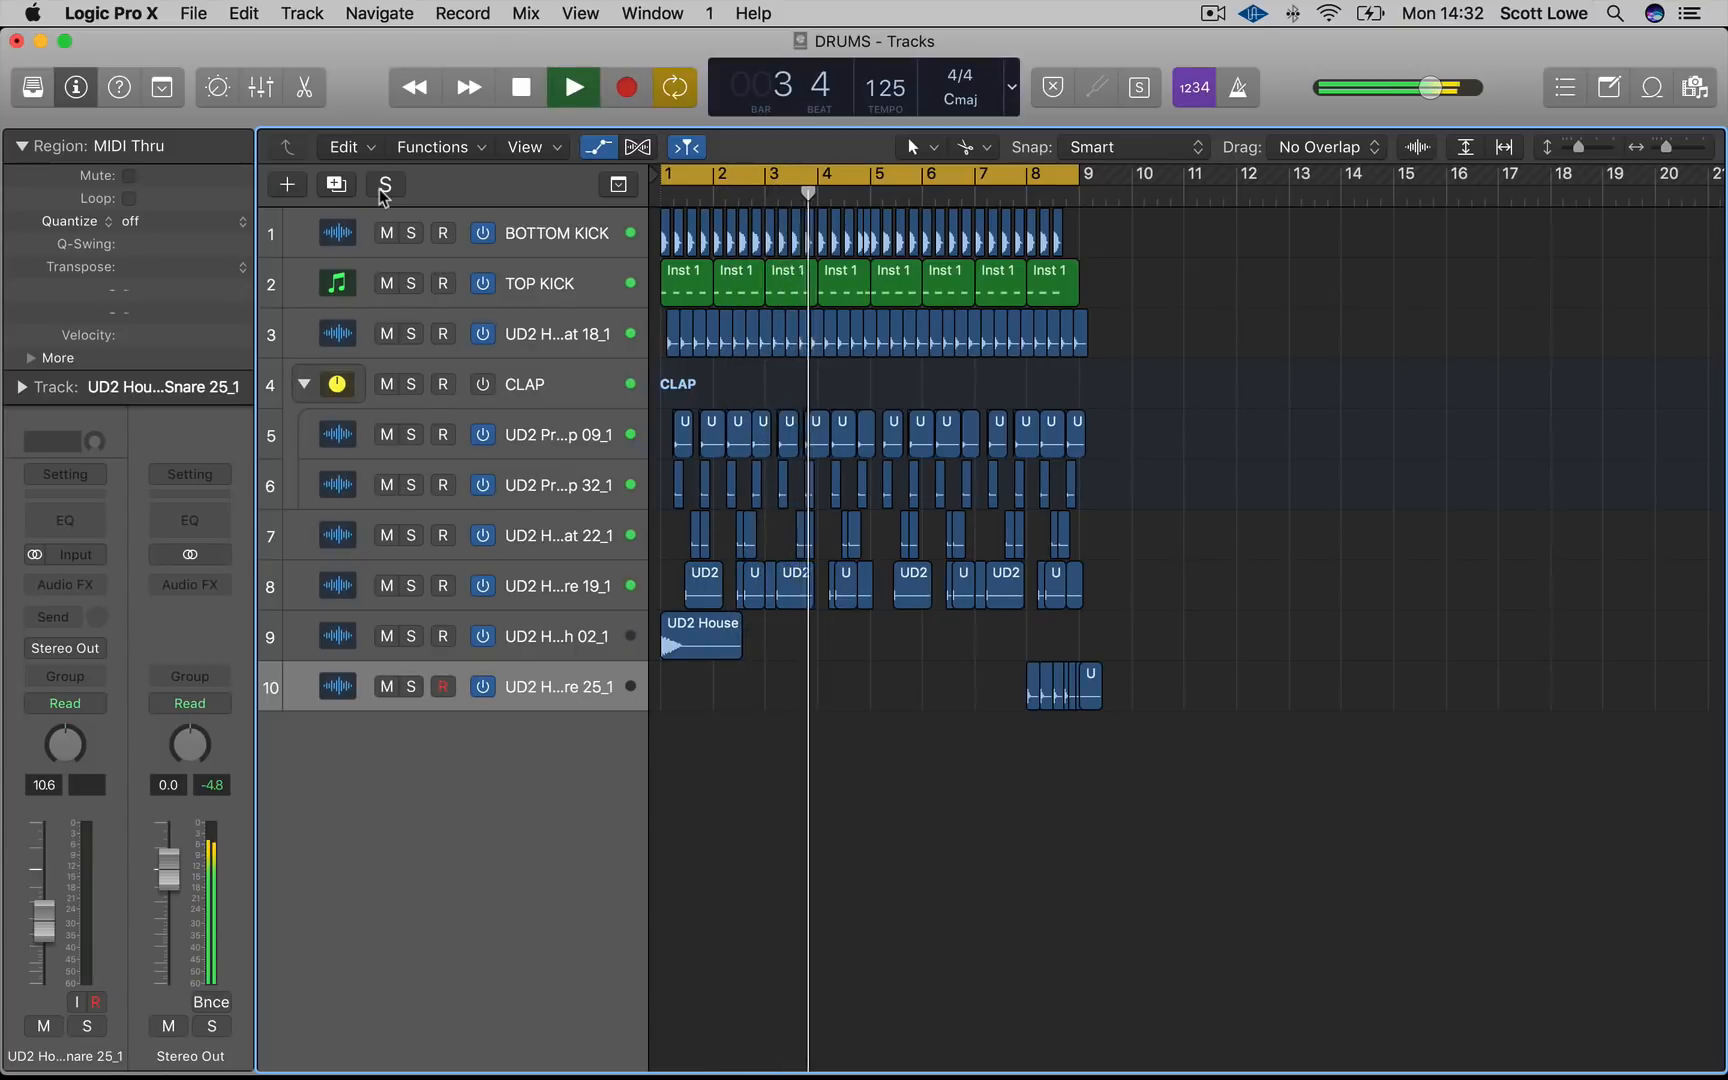
Shift the Snare 19 regions at the end of bar 7 and in bar 8 slightly later
scroll(384, 197, right, 20)
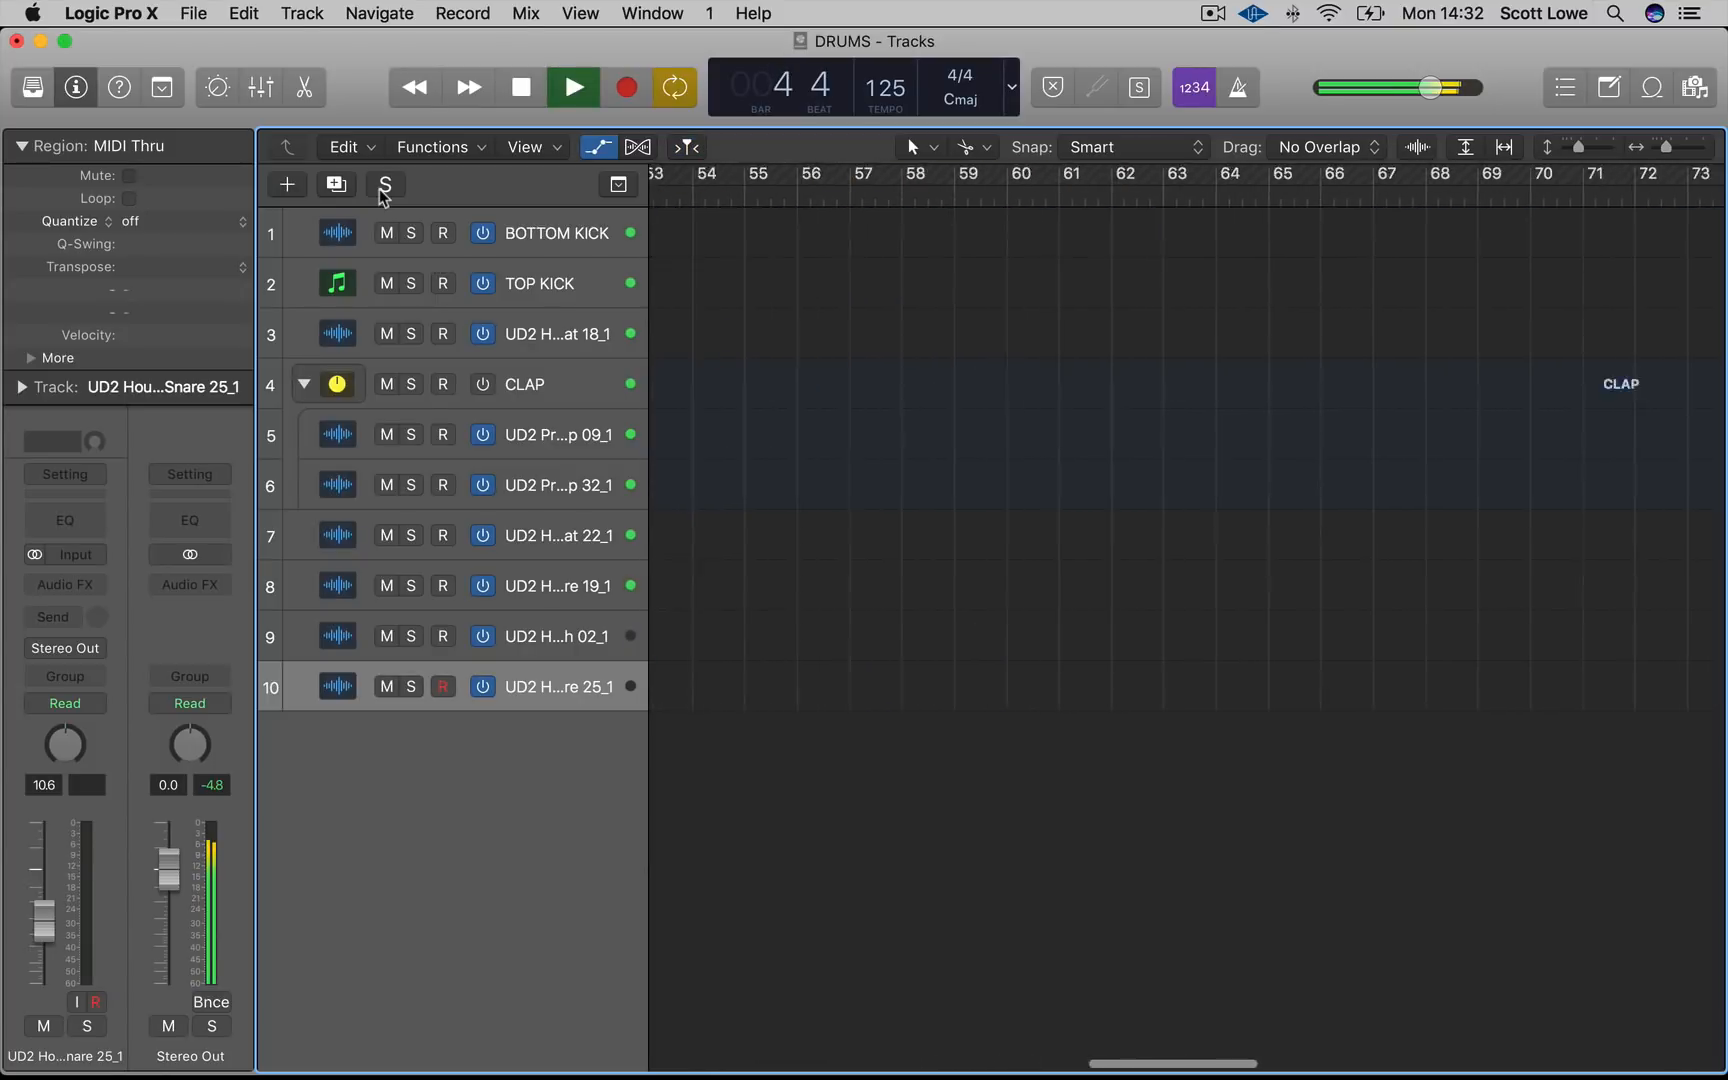
scroll(778, 413, left, 20)
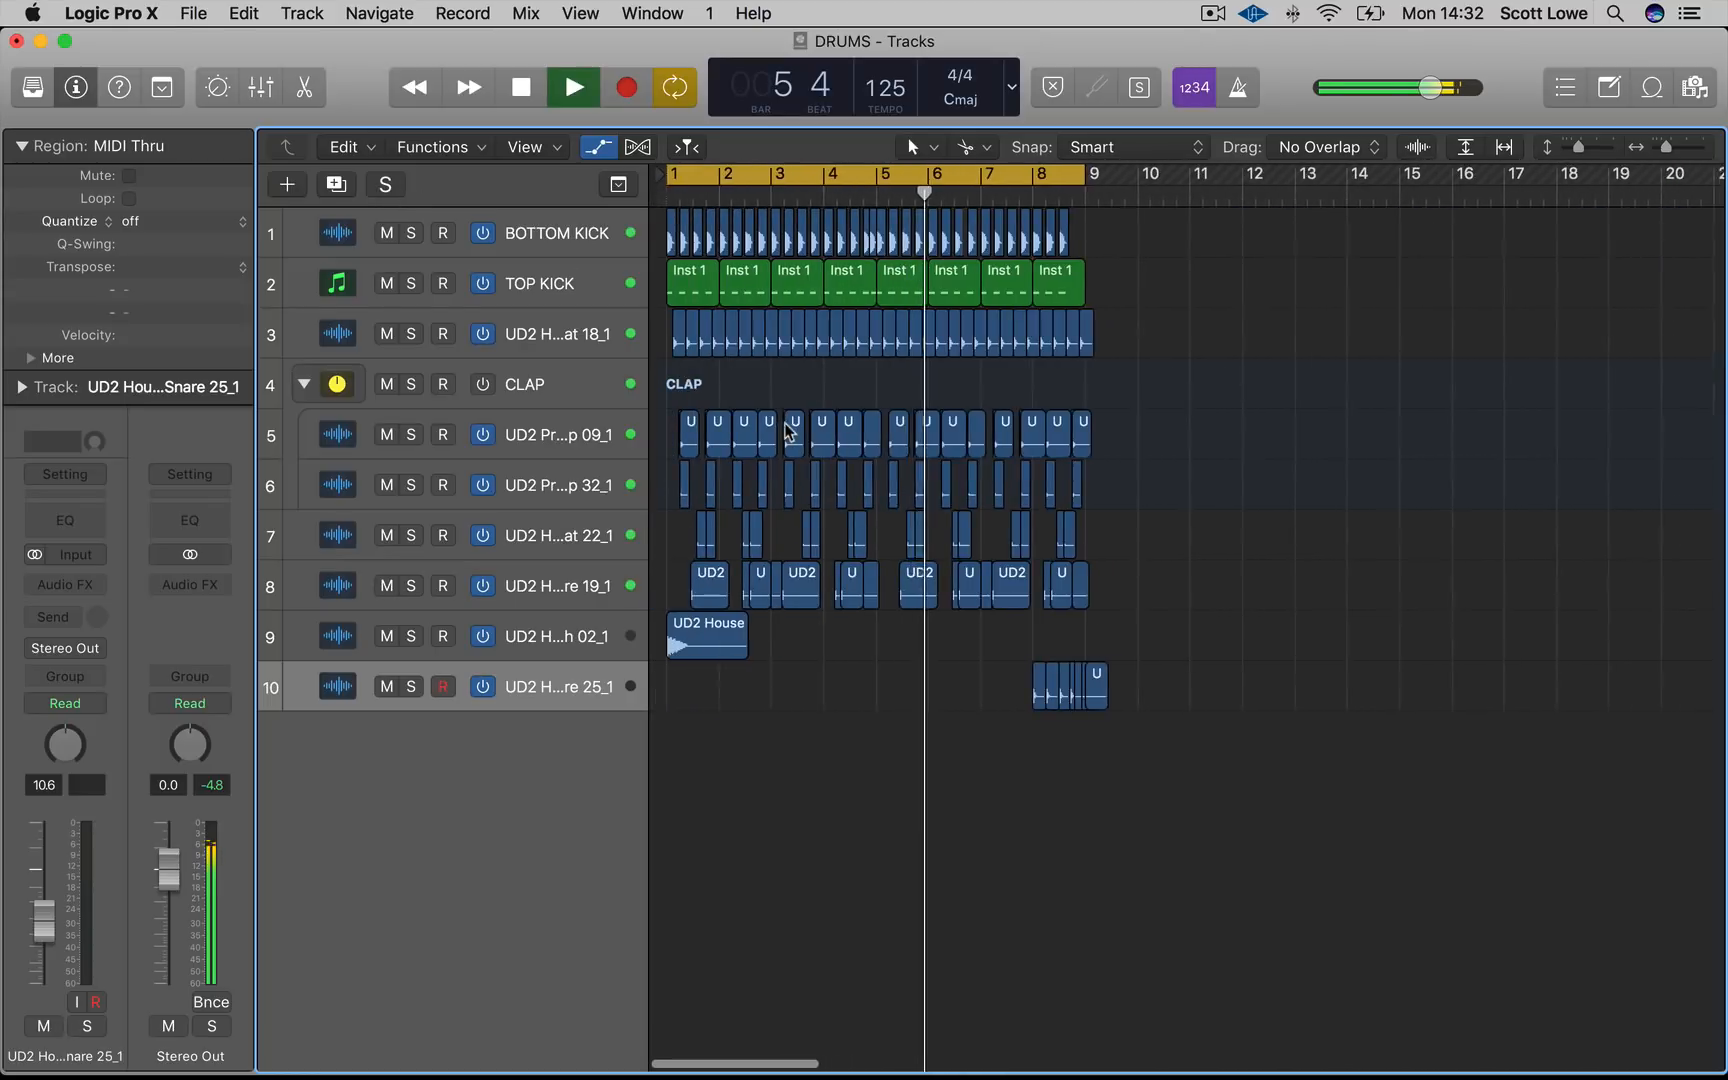
scroll(788, 432, up, 3)
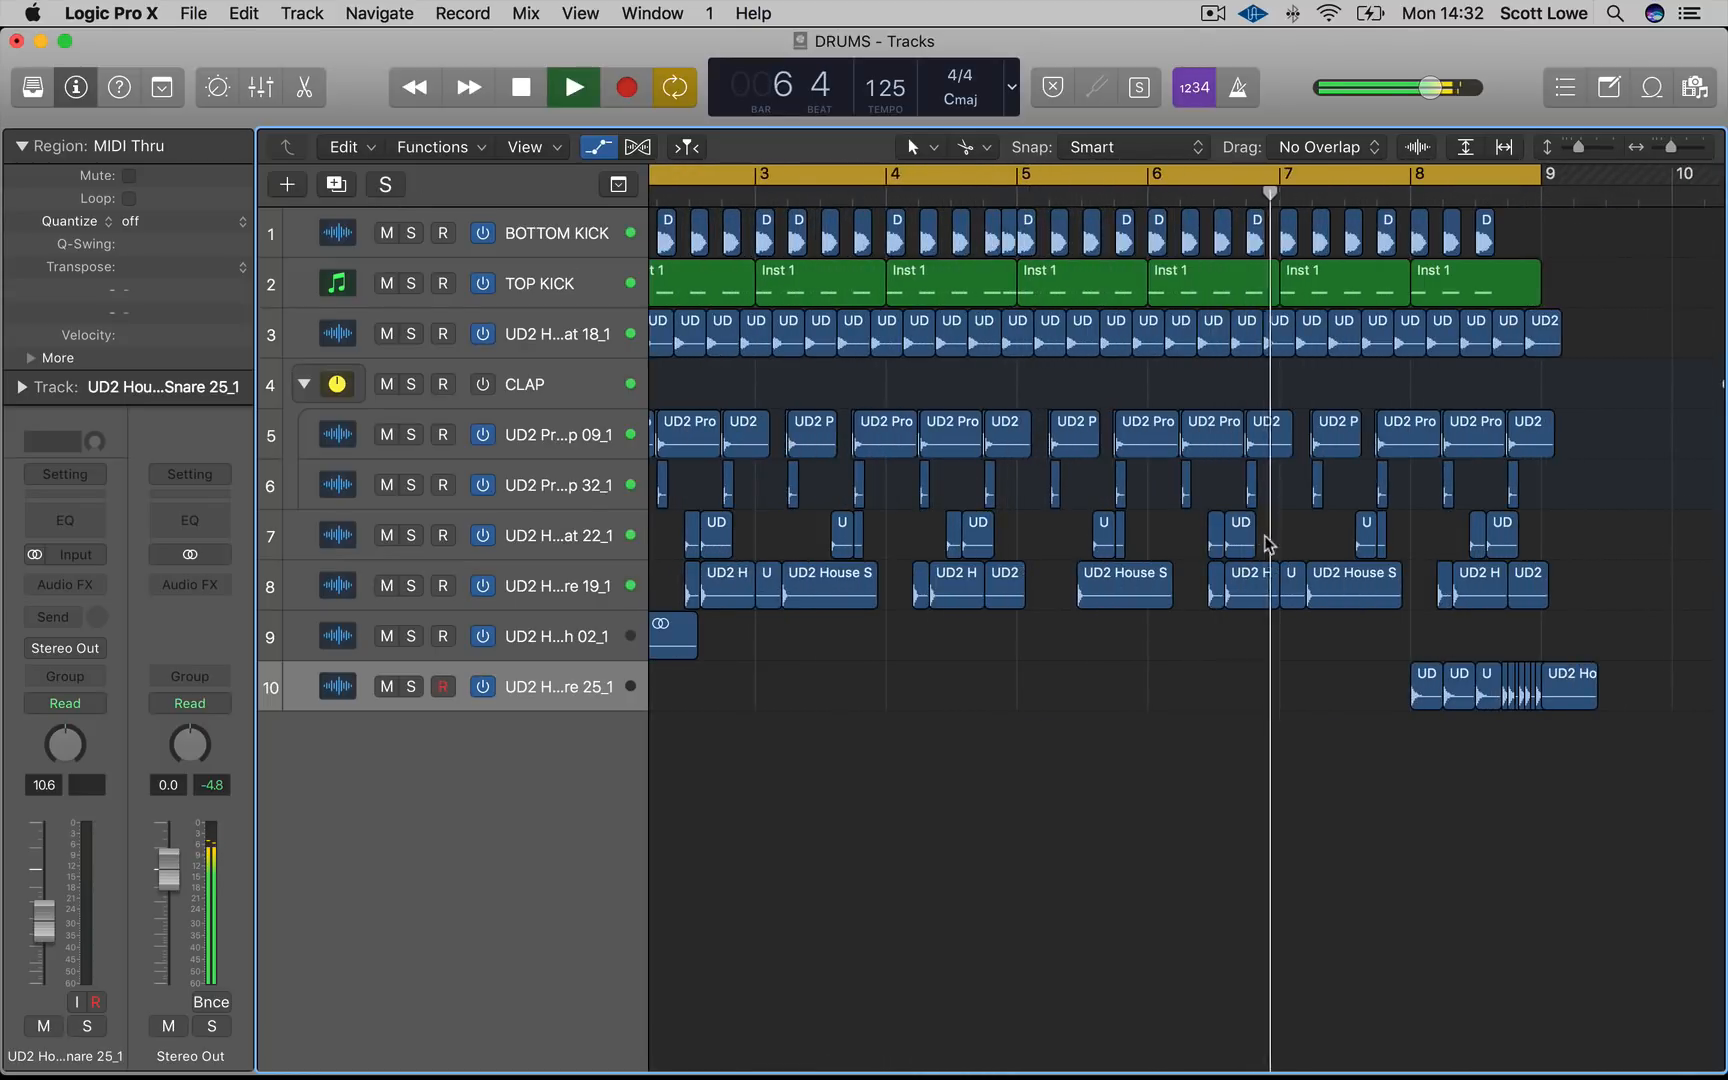
key(space)
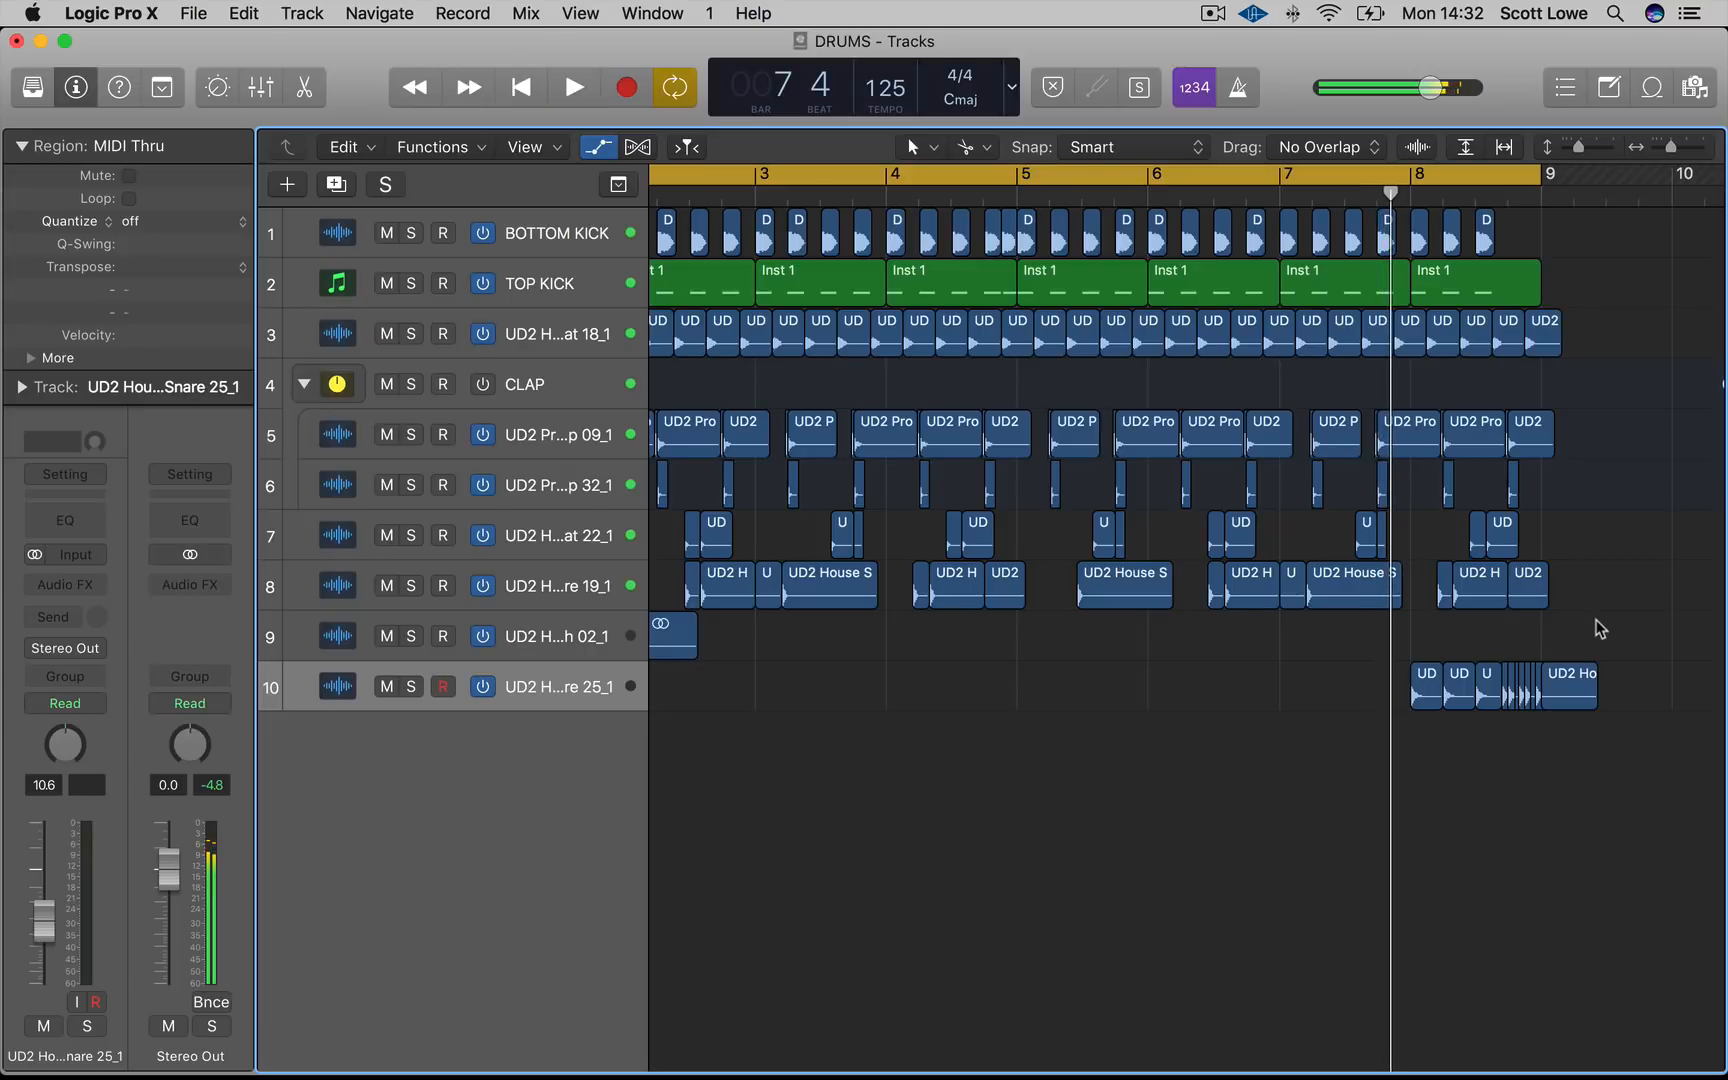
drag(1598, 621, 1341, 597)
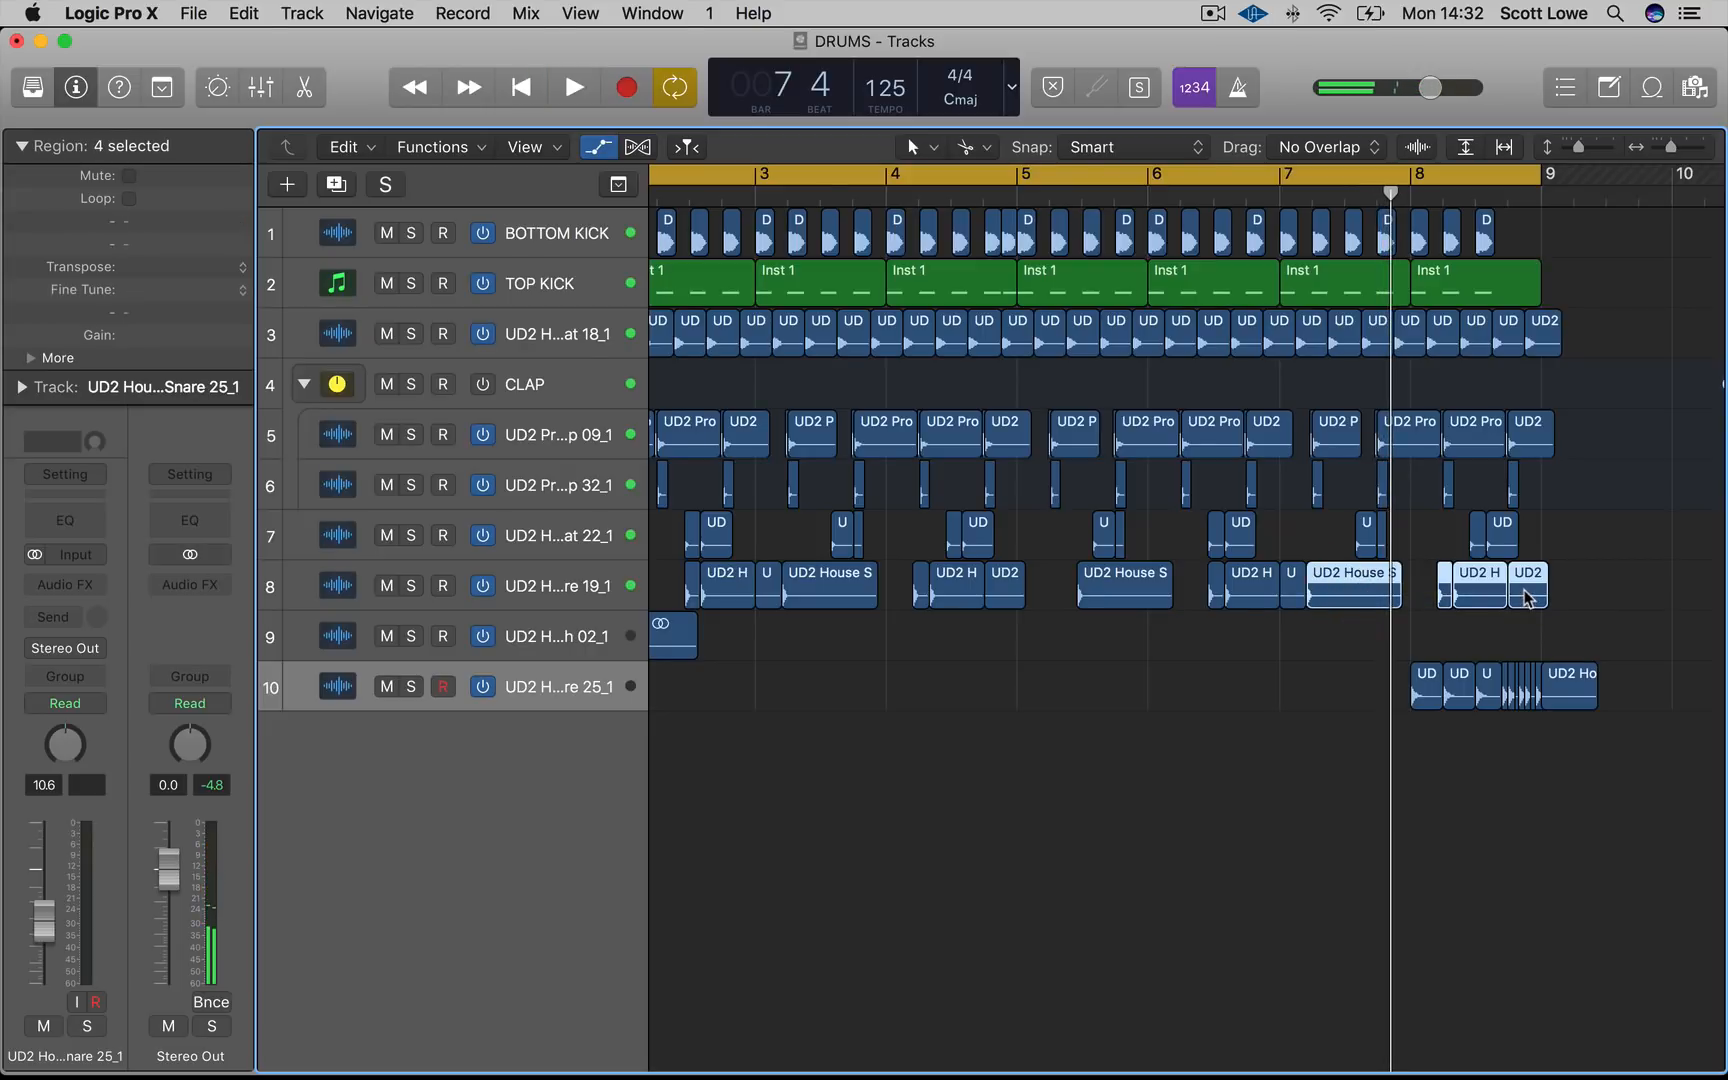
drag(1529, 594, 1562, 597)
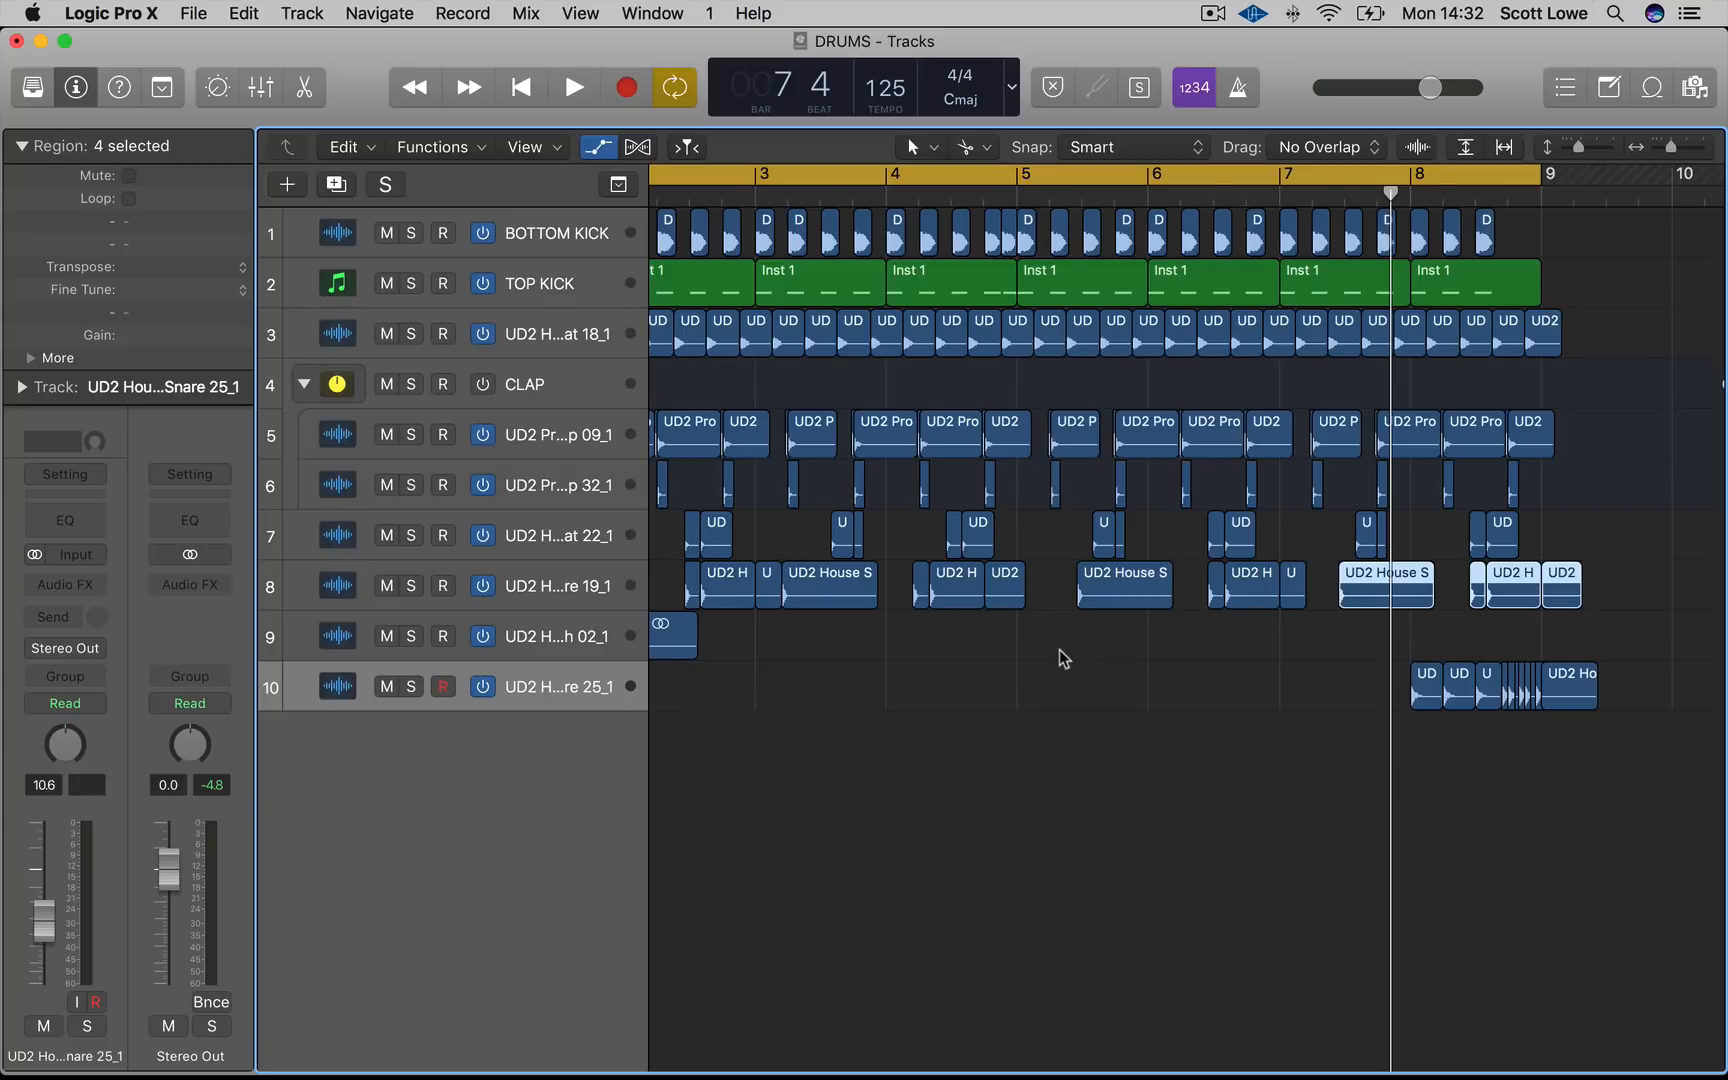
Shift the Snare 19 regions in bars 4 and 5 slightly later and play the pattern
drag(1020, 635, 803, 599)
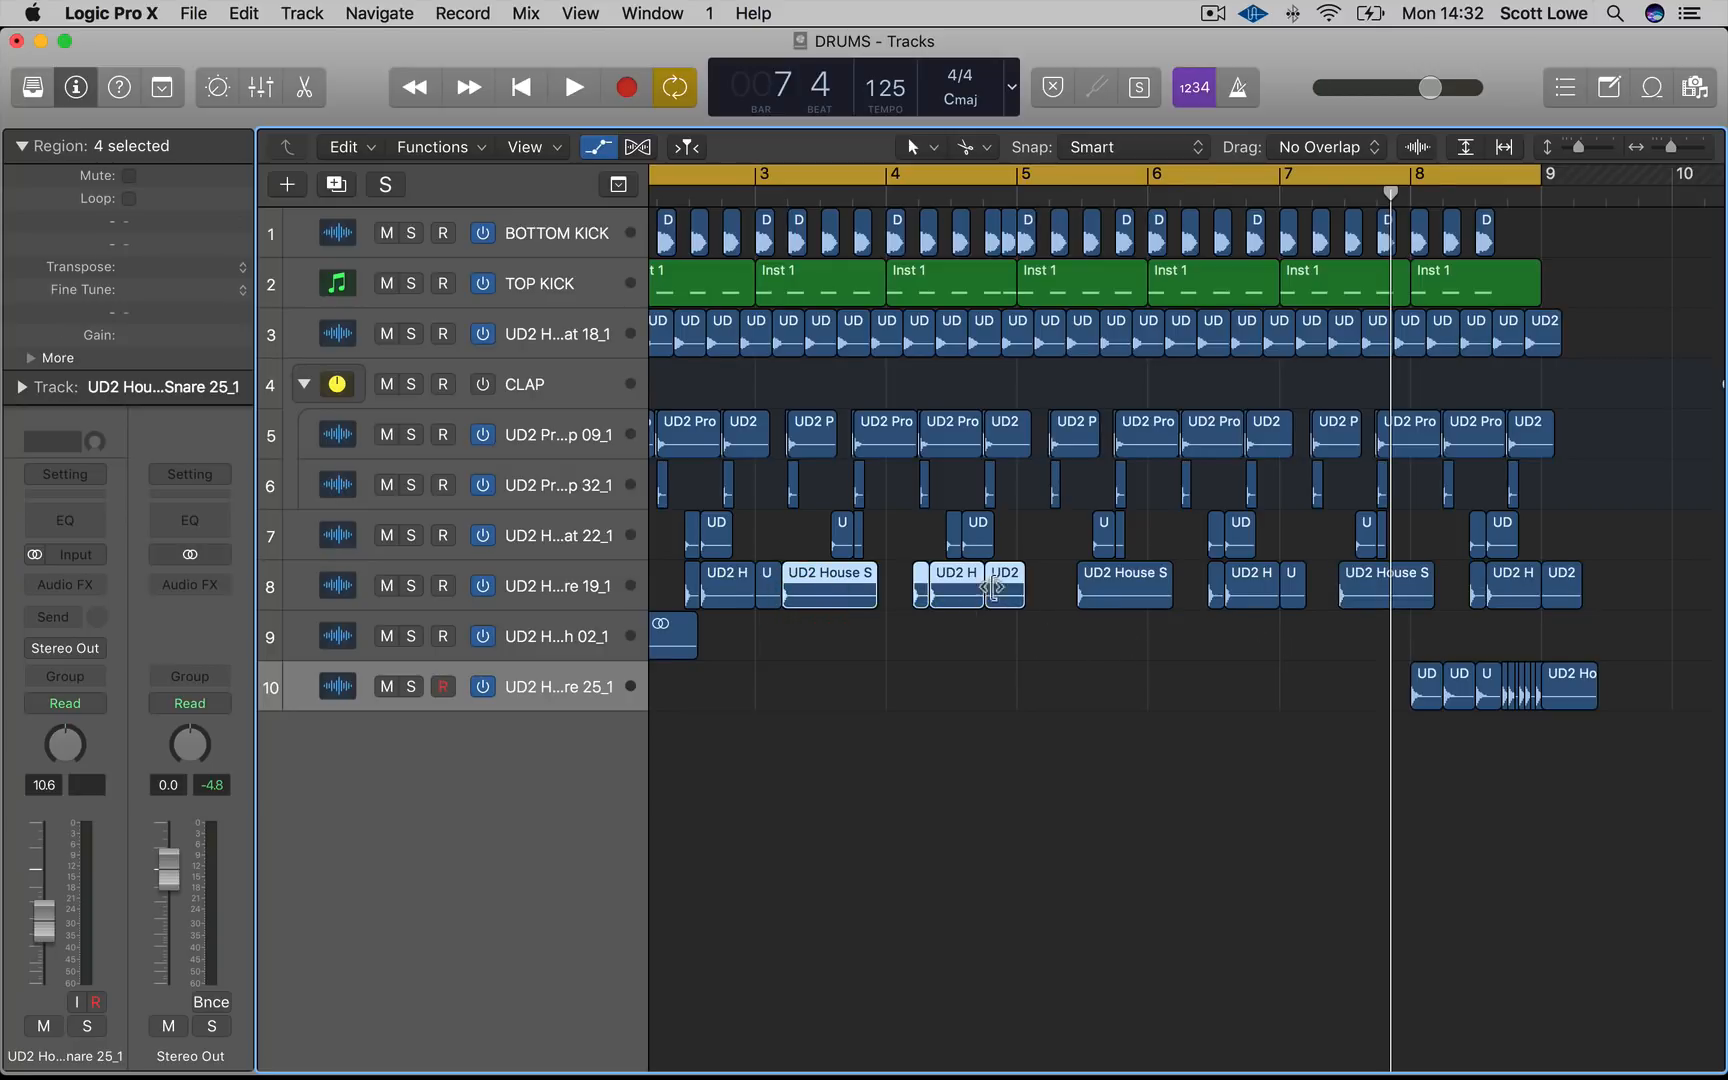
drag(1003, 590, 1030, 589)
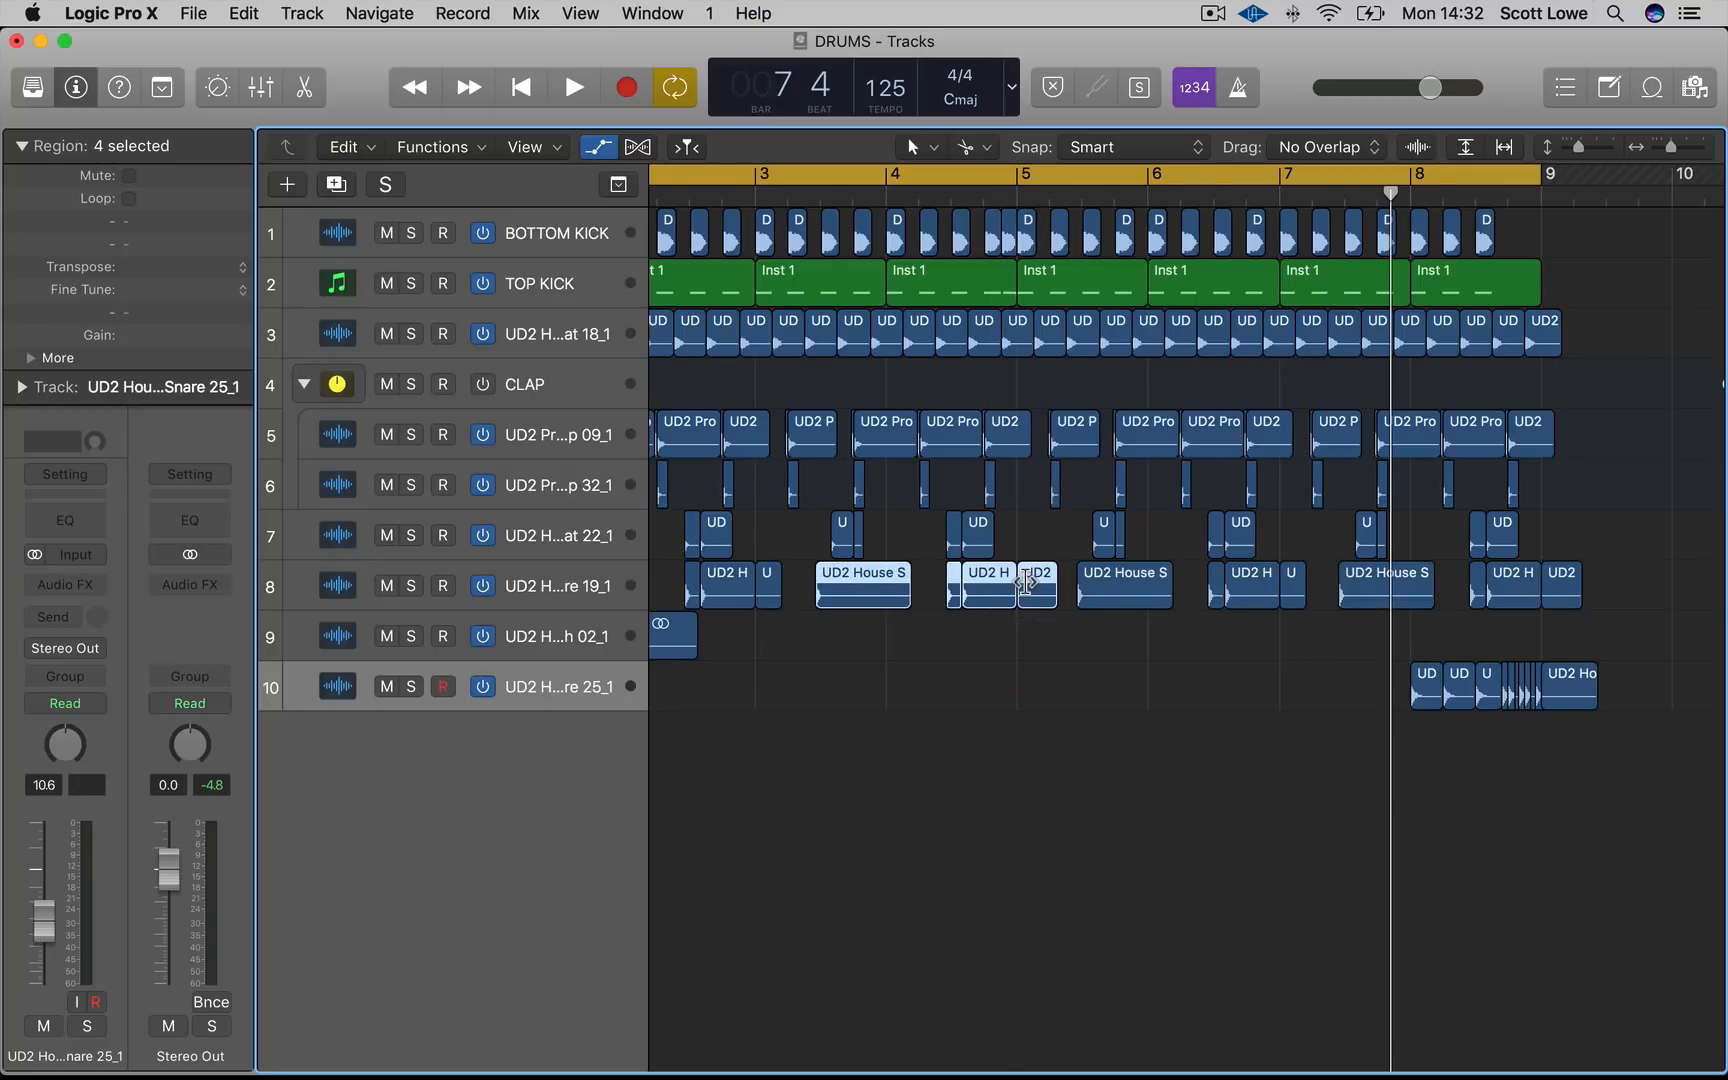
key(space)
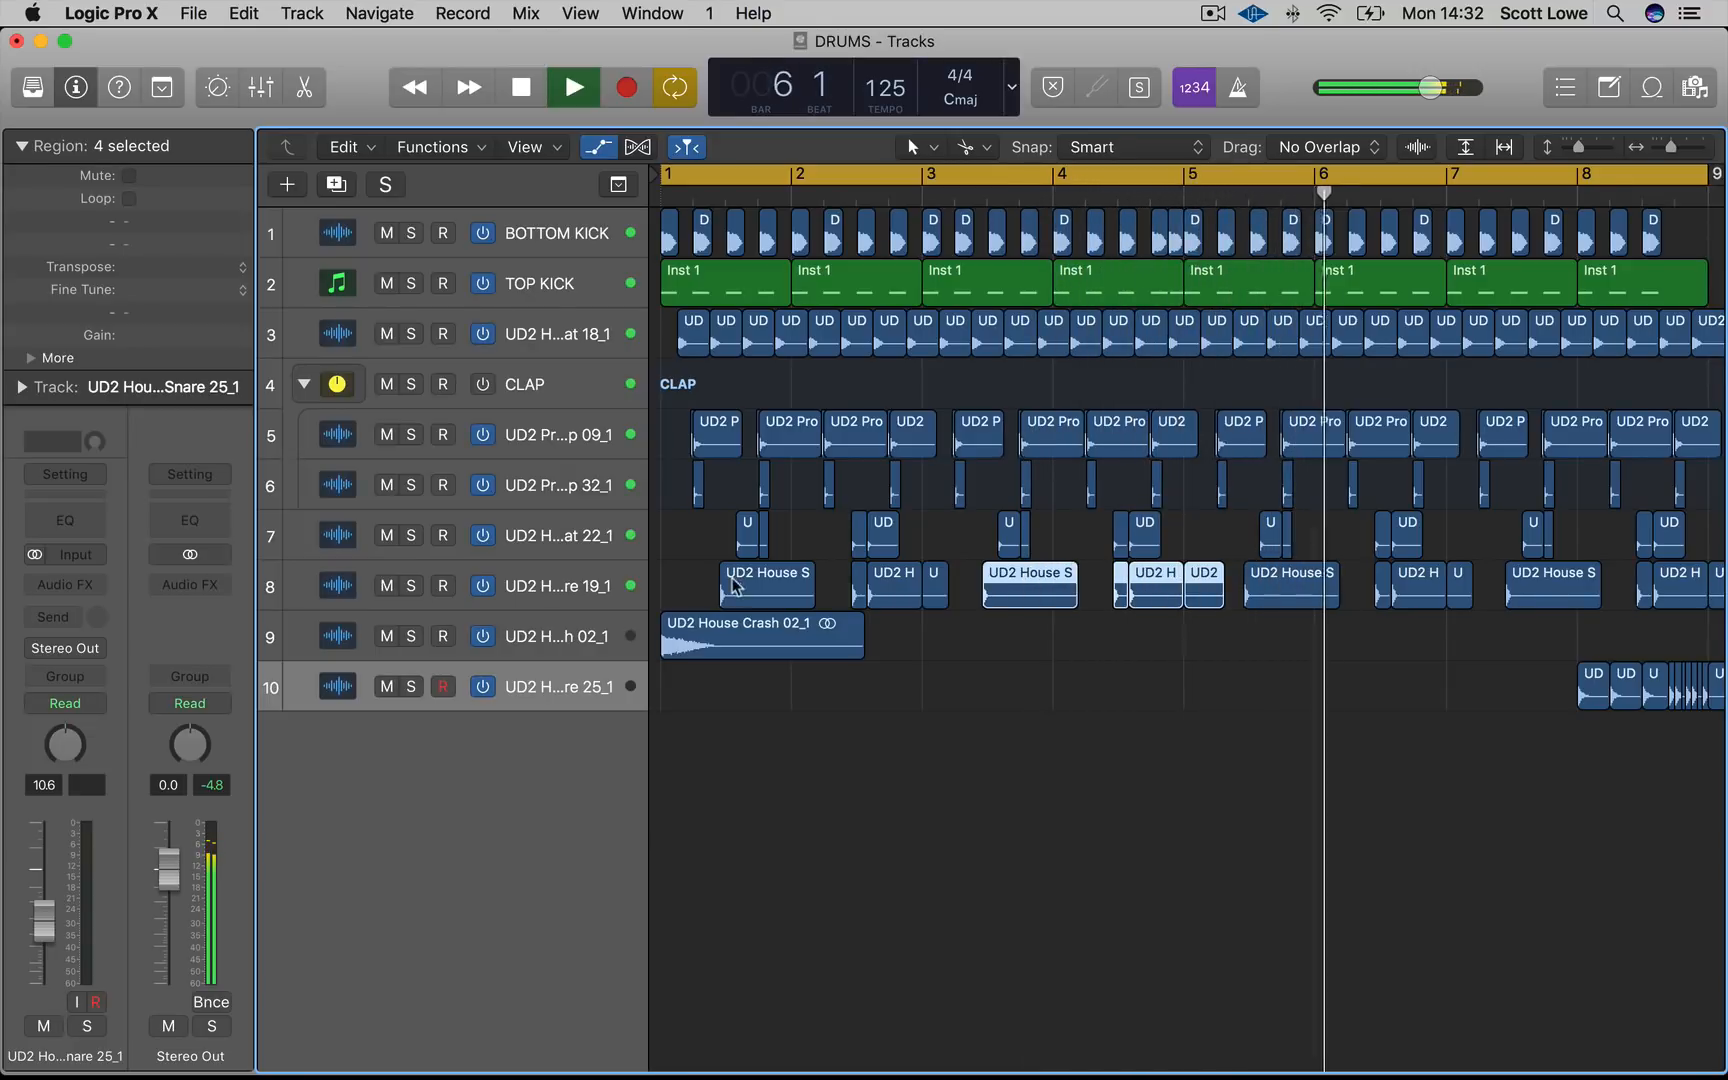
Add a Channel EQ to the Snare 25 track with the analyzer on and a 48 dB/Oct low-cut at 96 Hz
click(60, 521)
click(154, 658)
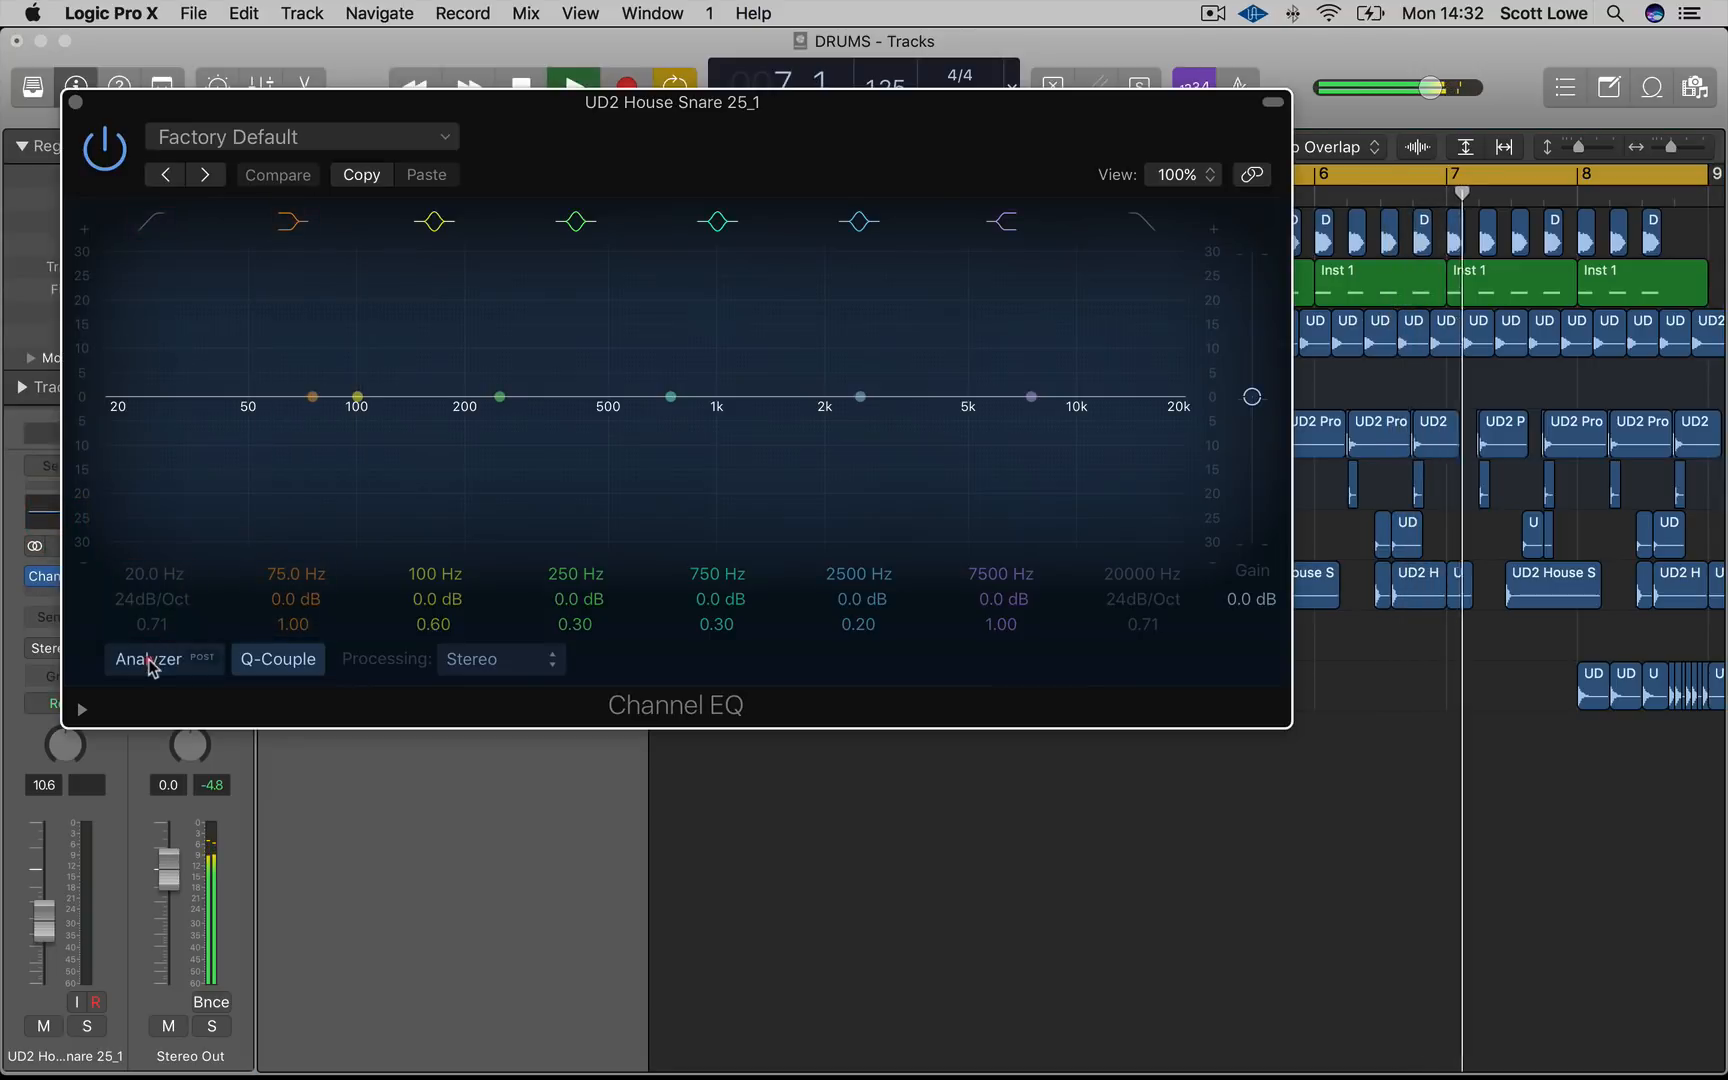
click(150, 237)
drag(158, 440, 210, 493)
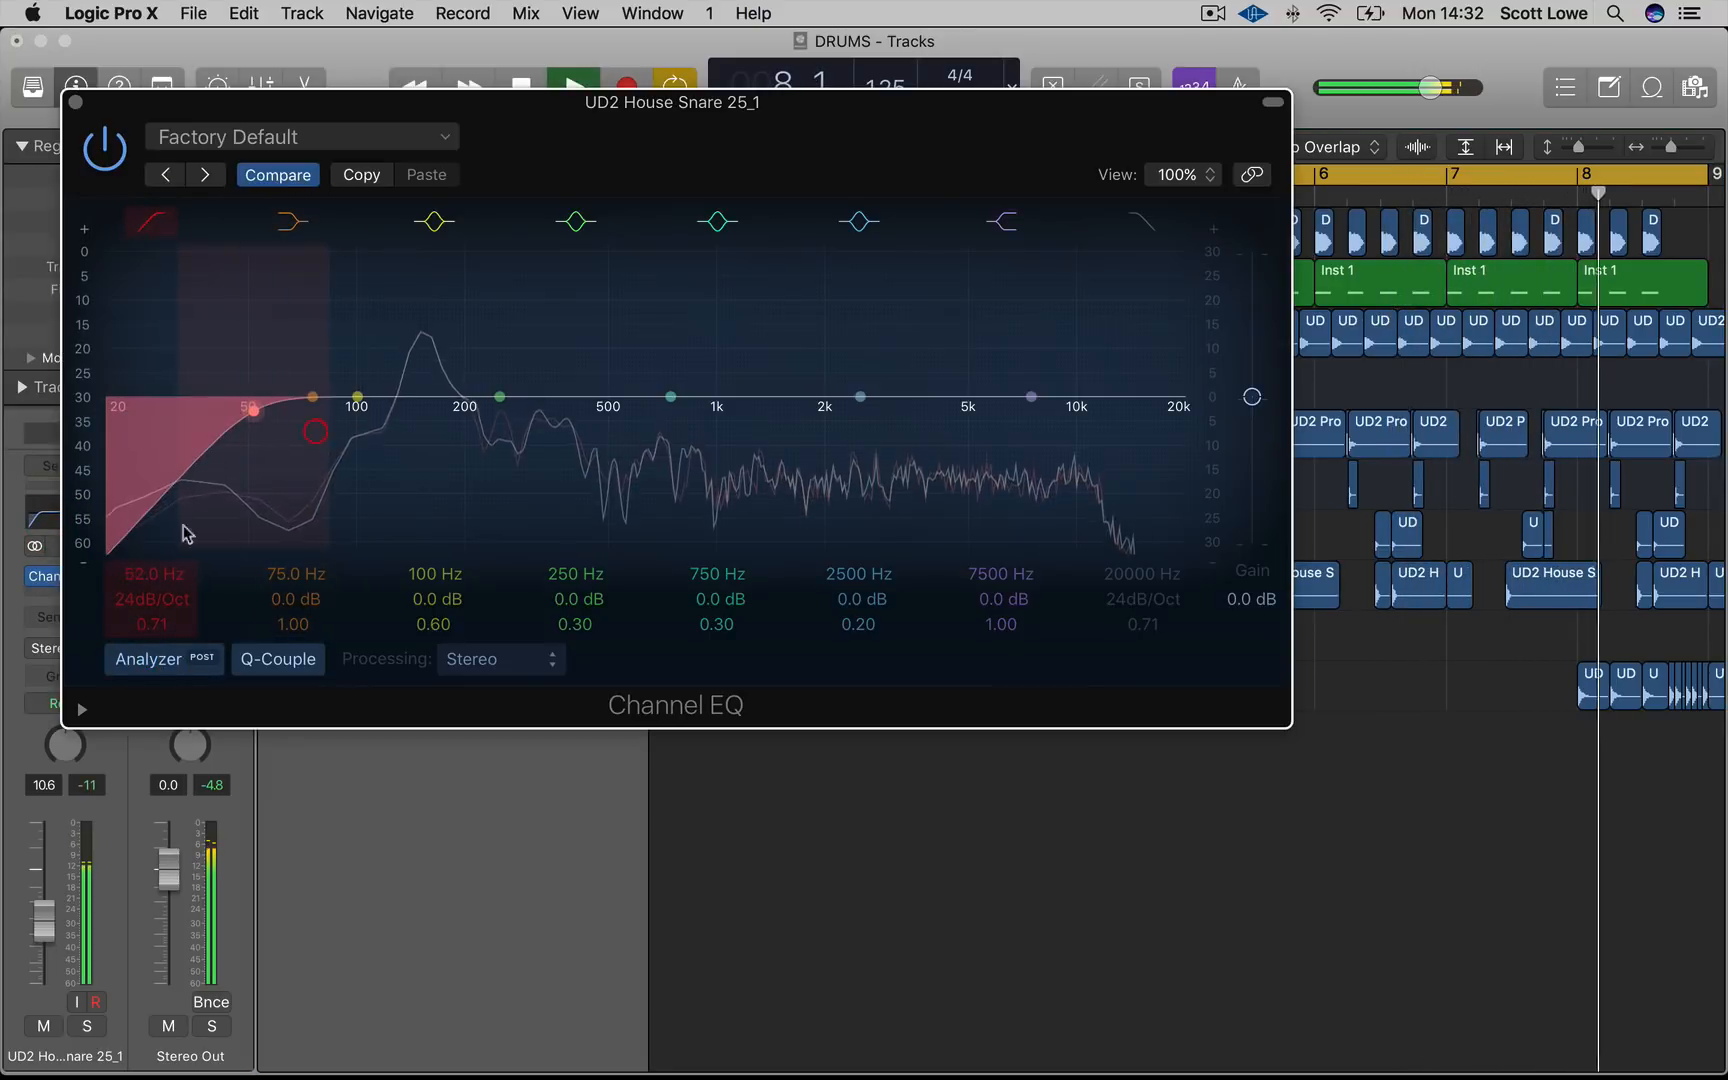
drag(138, 596, 363, 547)
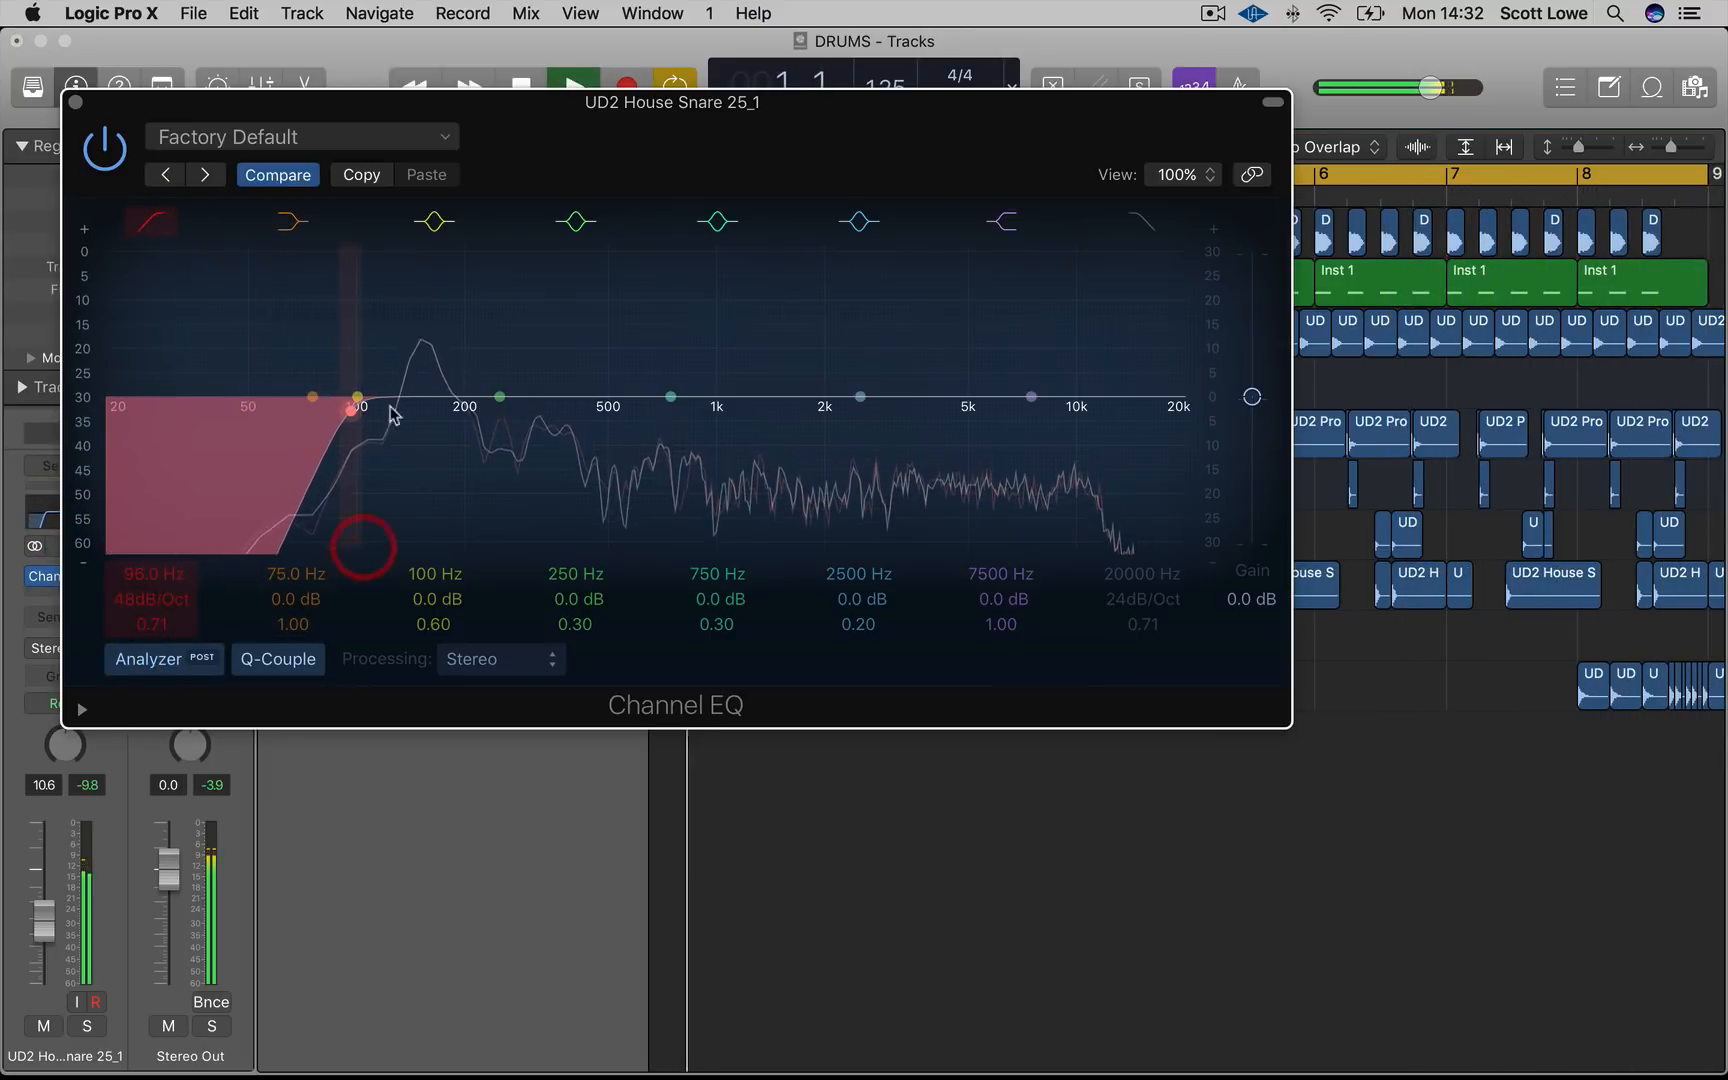
drag(733, 148, 880, 489)
key(space)
Set the cycle range over bar 8, solo the Snare 25 track and play it
scroll(1527, 271, right, 3)
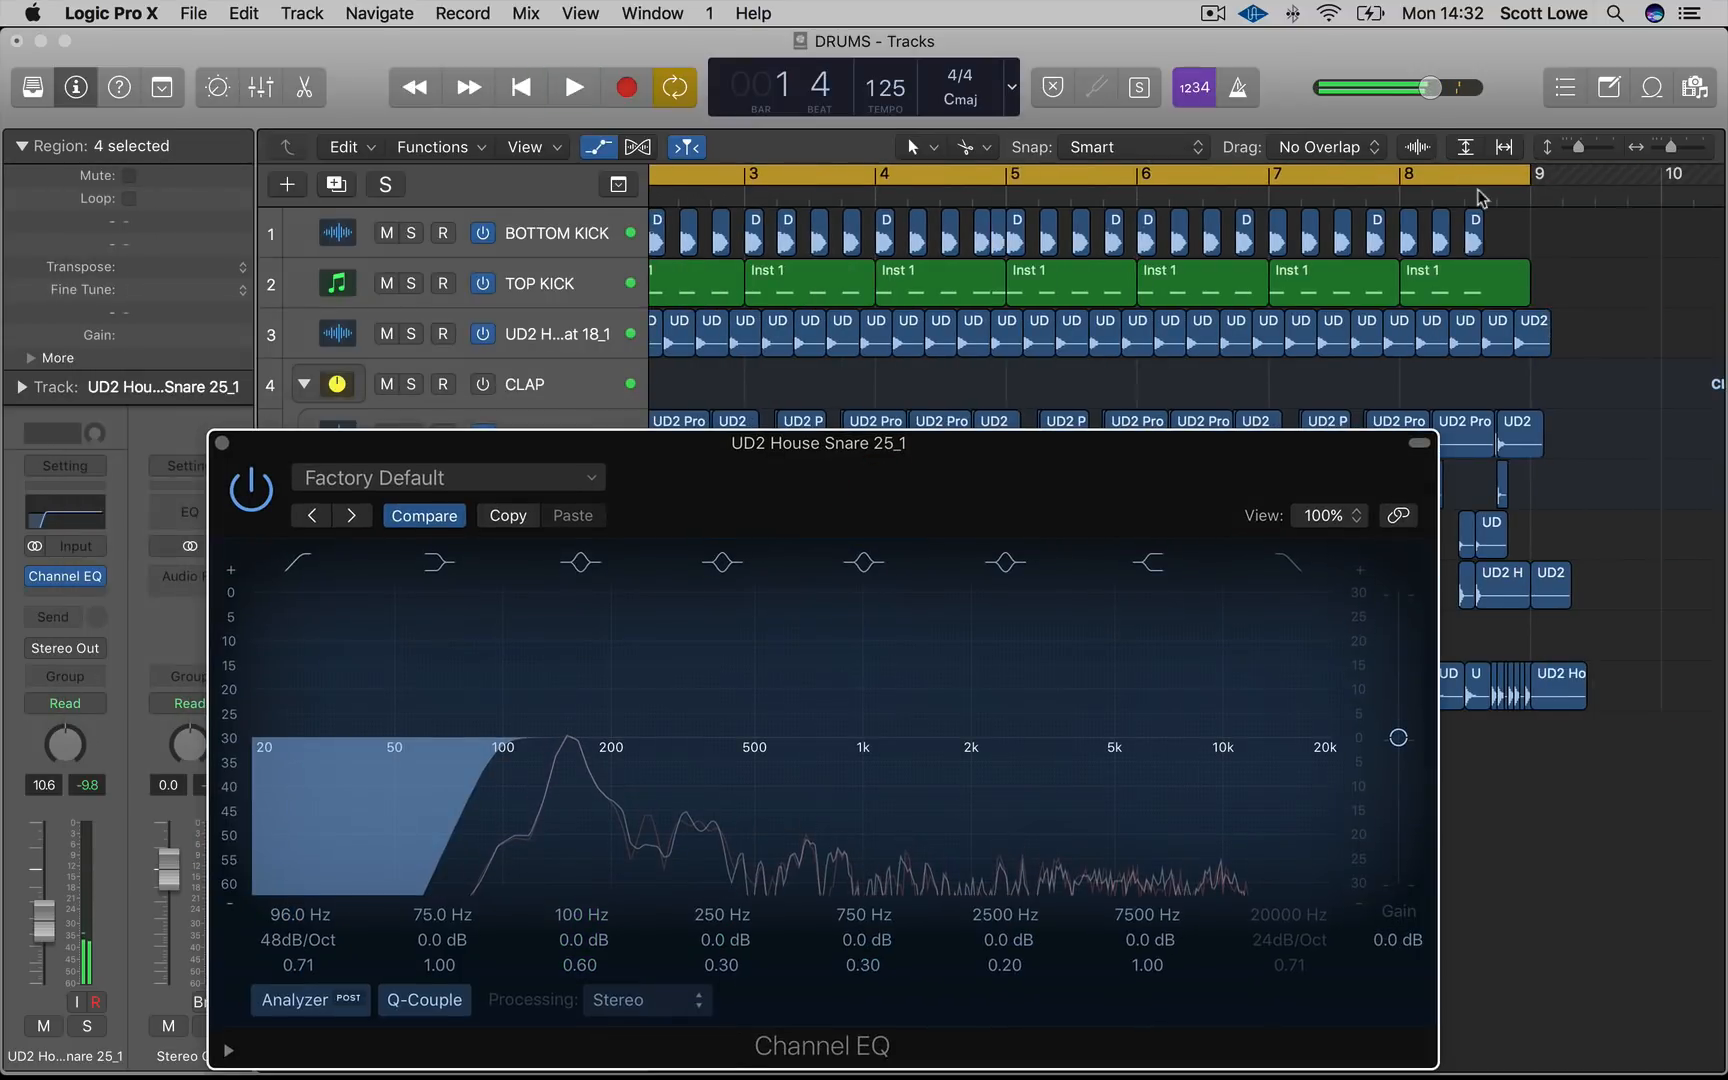
click(1414, 177)
drag(1413, 178, 1506, 178)
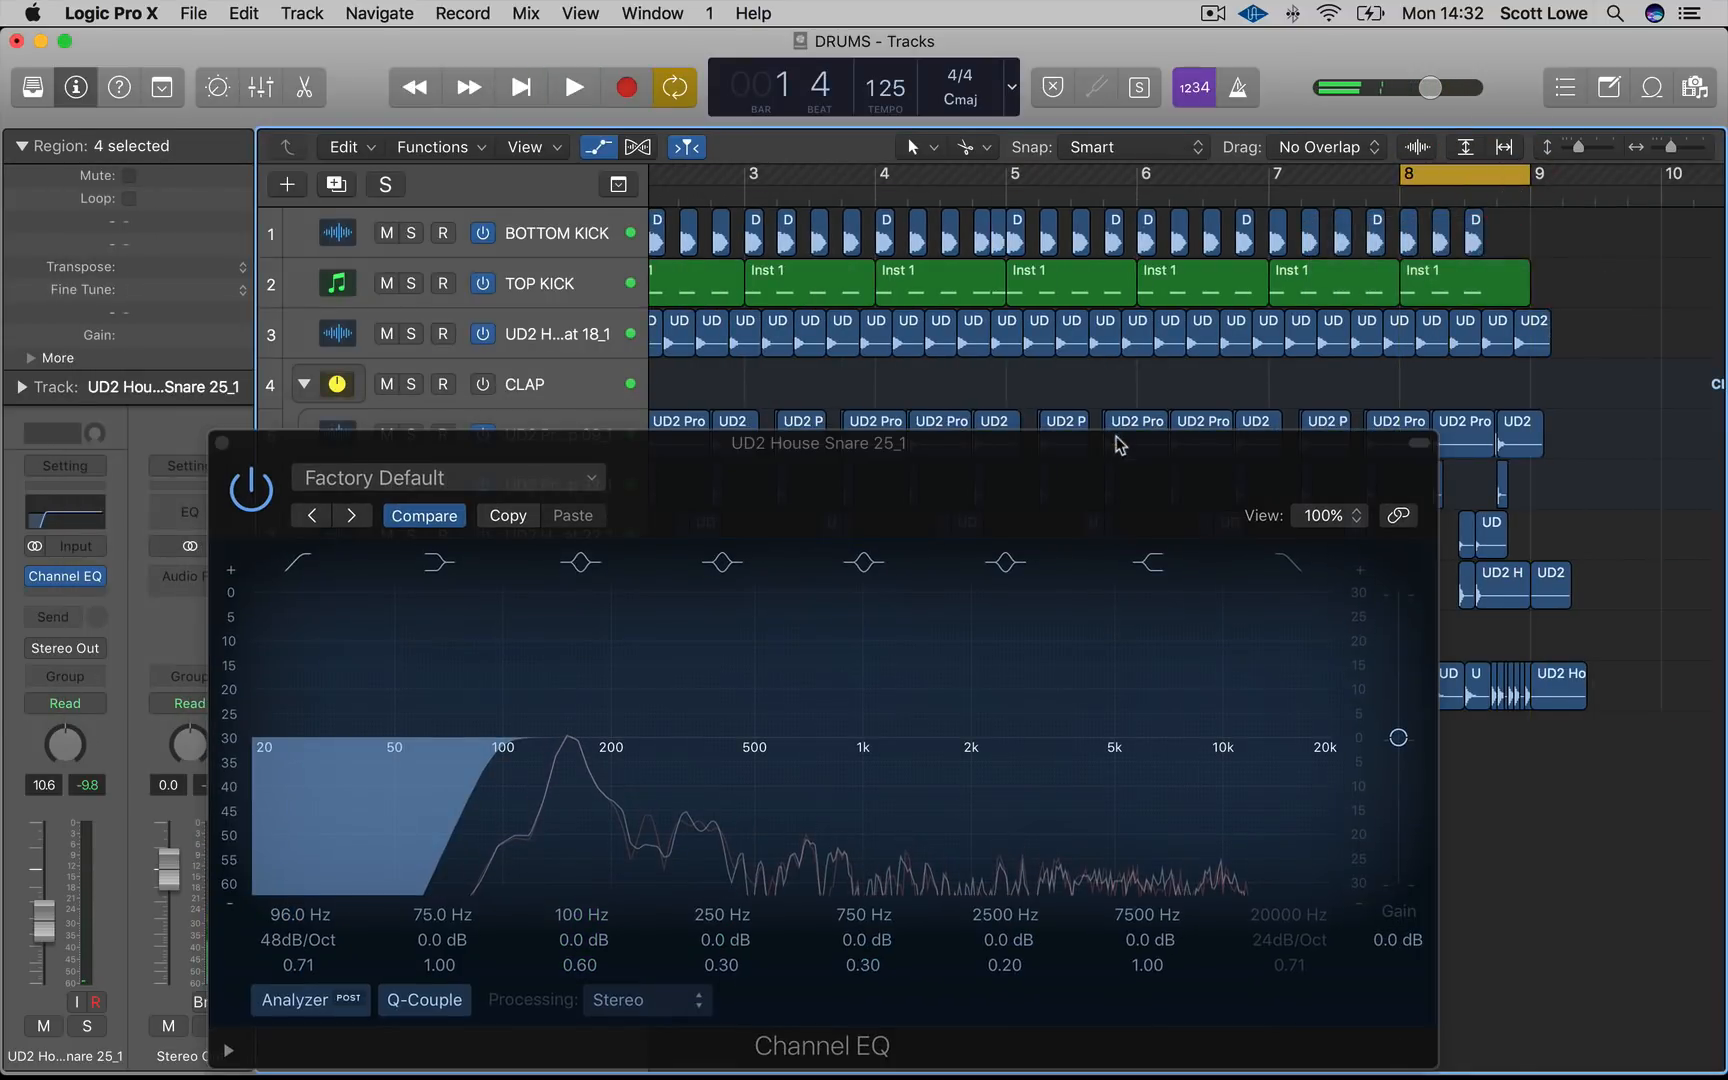
drag(1121, 433, 1475, 307)
click(410, 686)
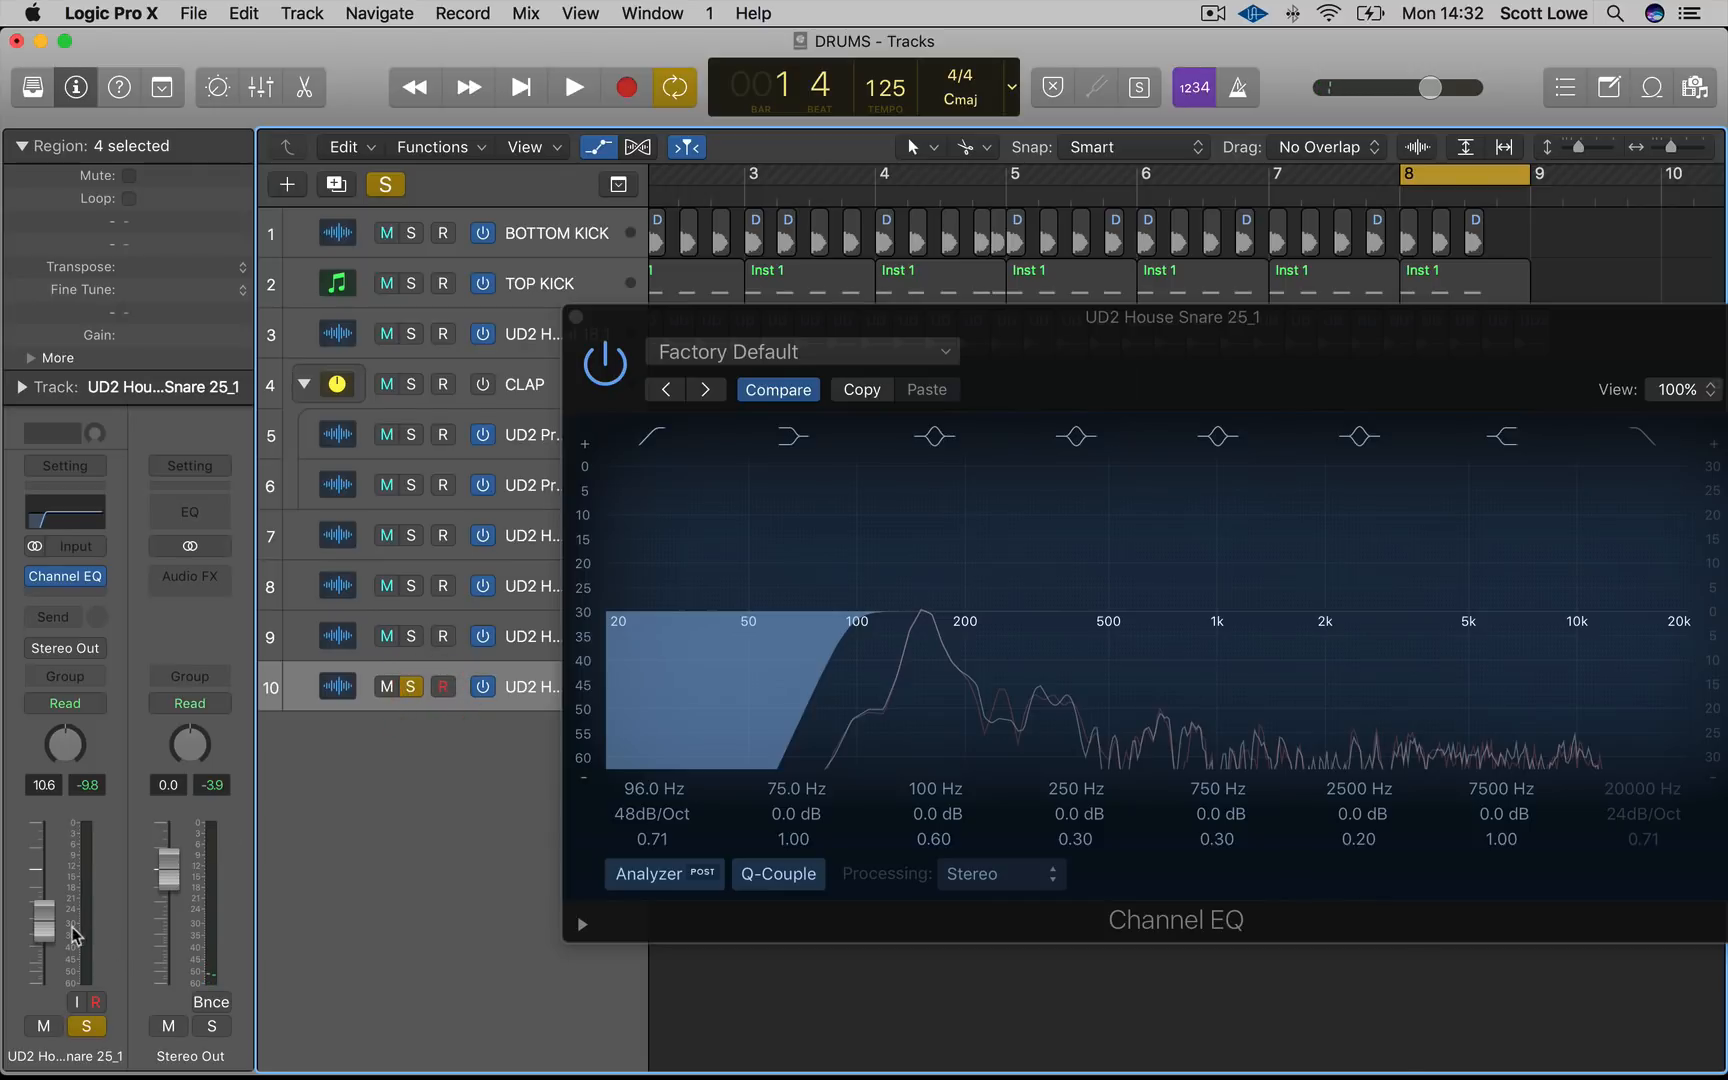
key(space)
Lower the Snare 25 fader slightly and raise the EQ low-cut frequency to 104 Hz
drag(43, 948, 43, 958)
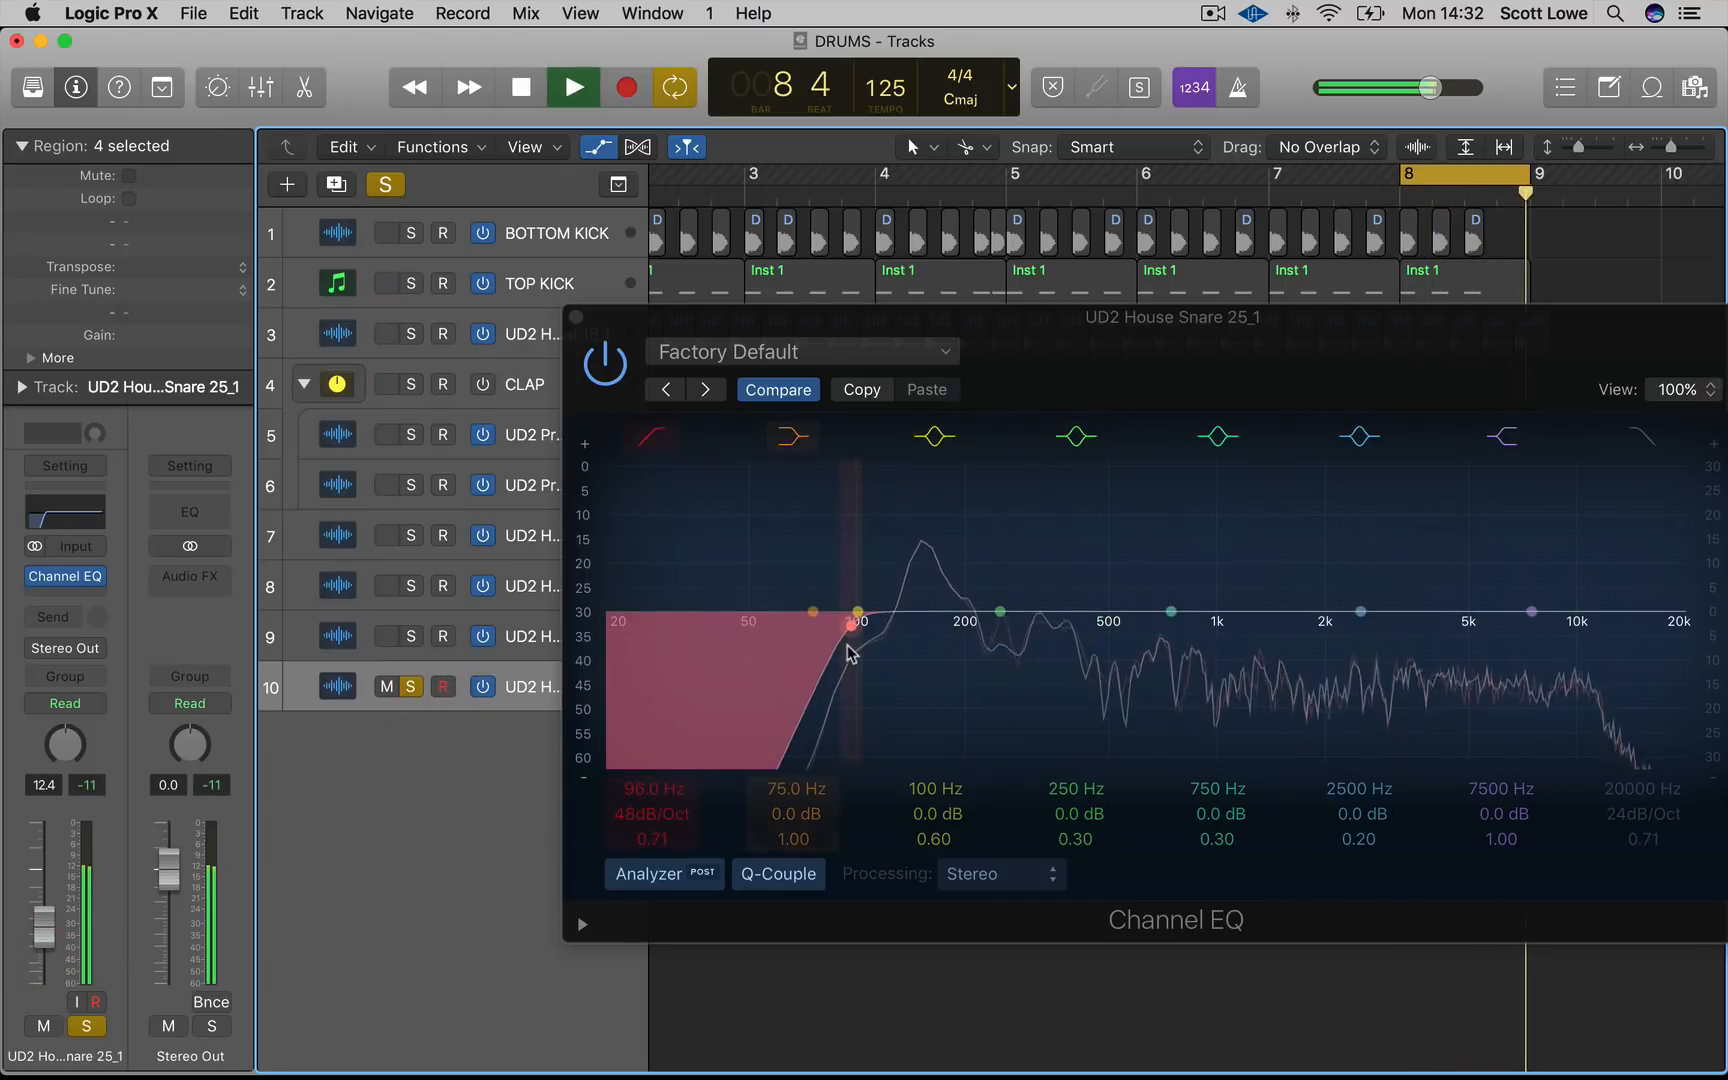
drag(851, 613, 860, 652)
Unsolo the Snare 25 track, lower its volume a little more and close the Channel EQ
click(411, 686)
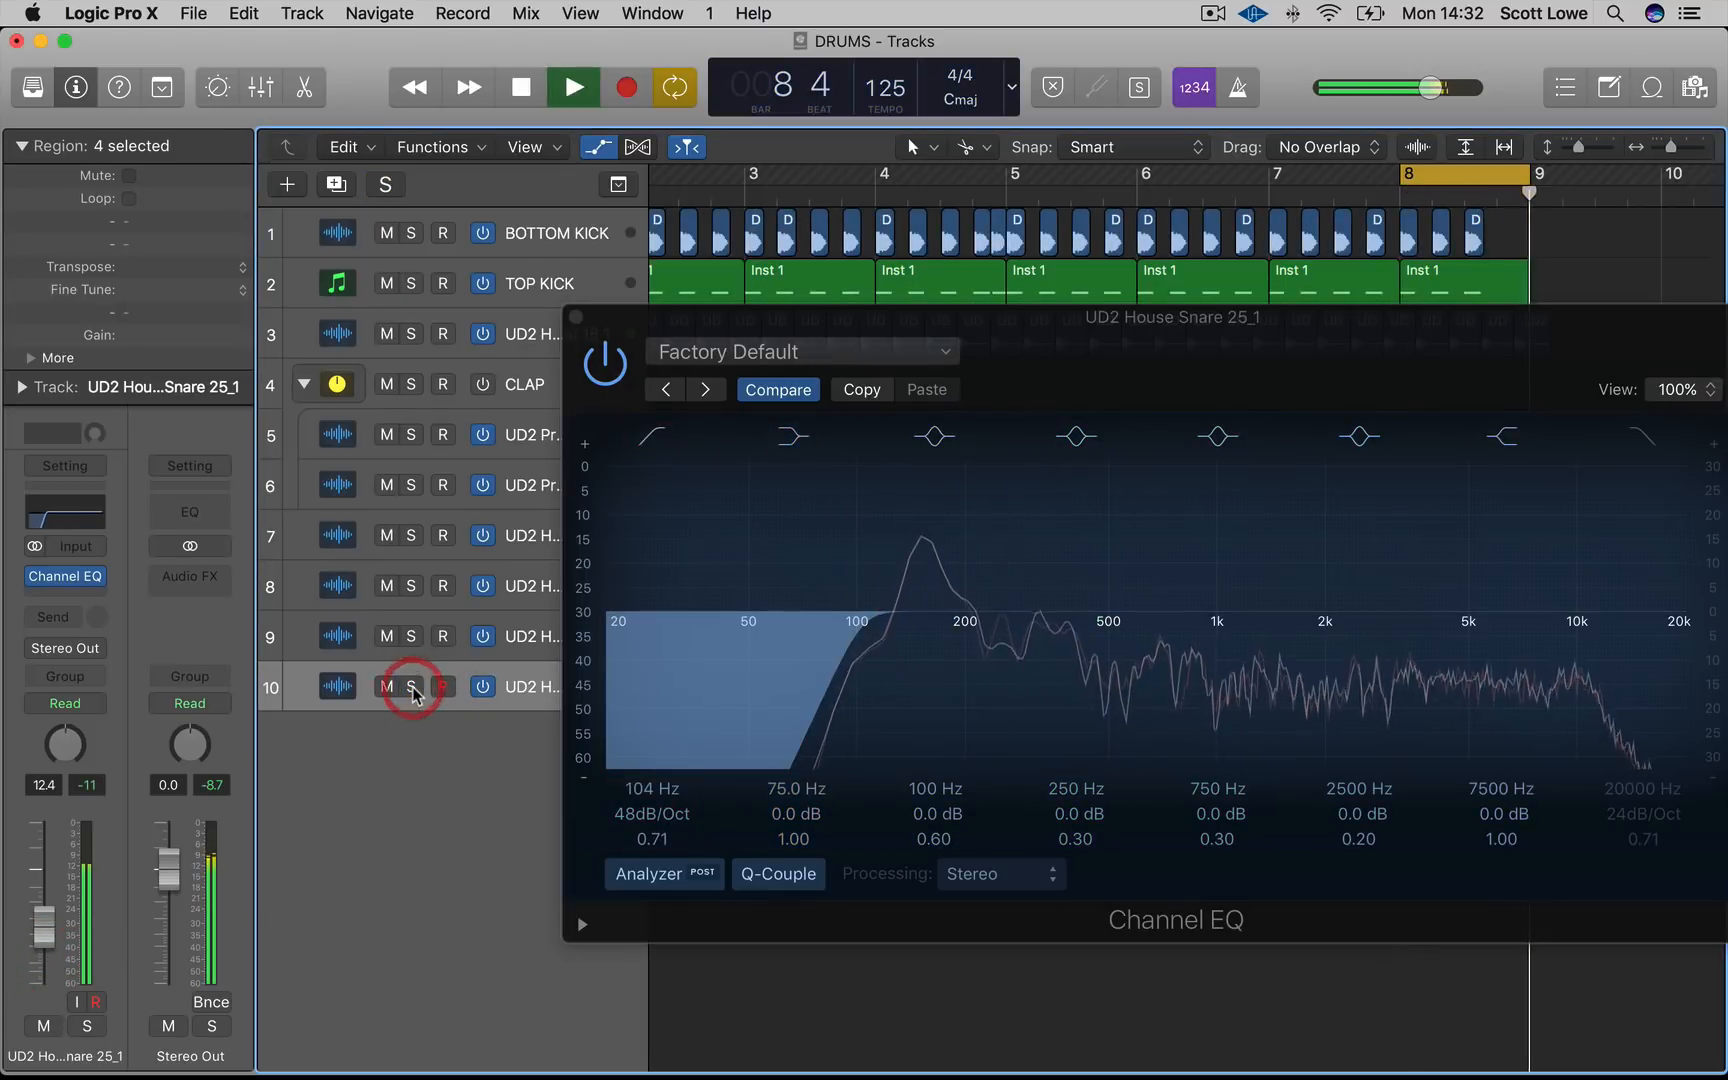
drag(45, 955, 45, 971)
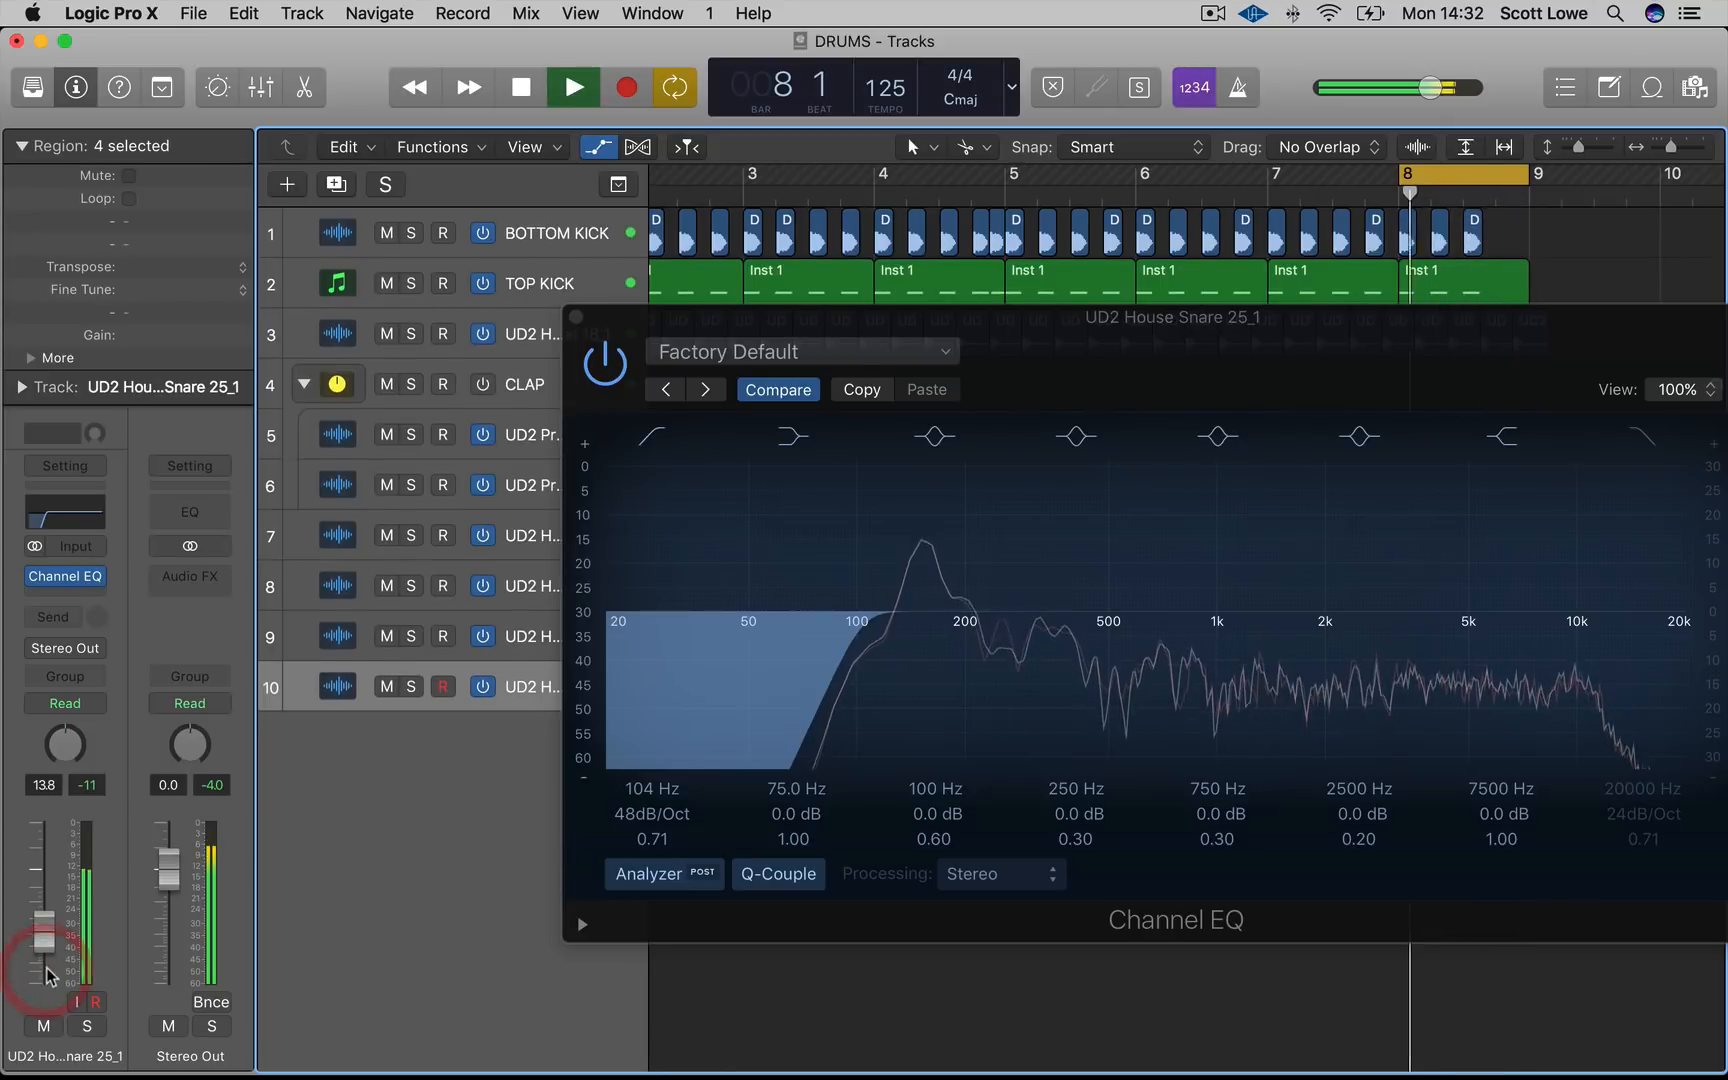
click(576, 318)
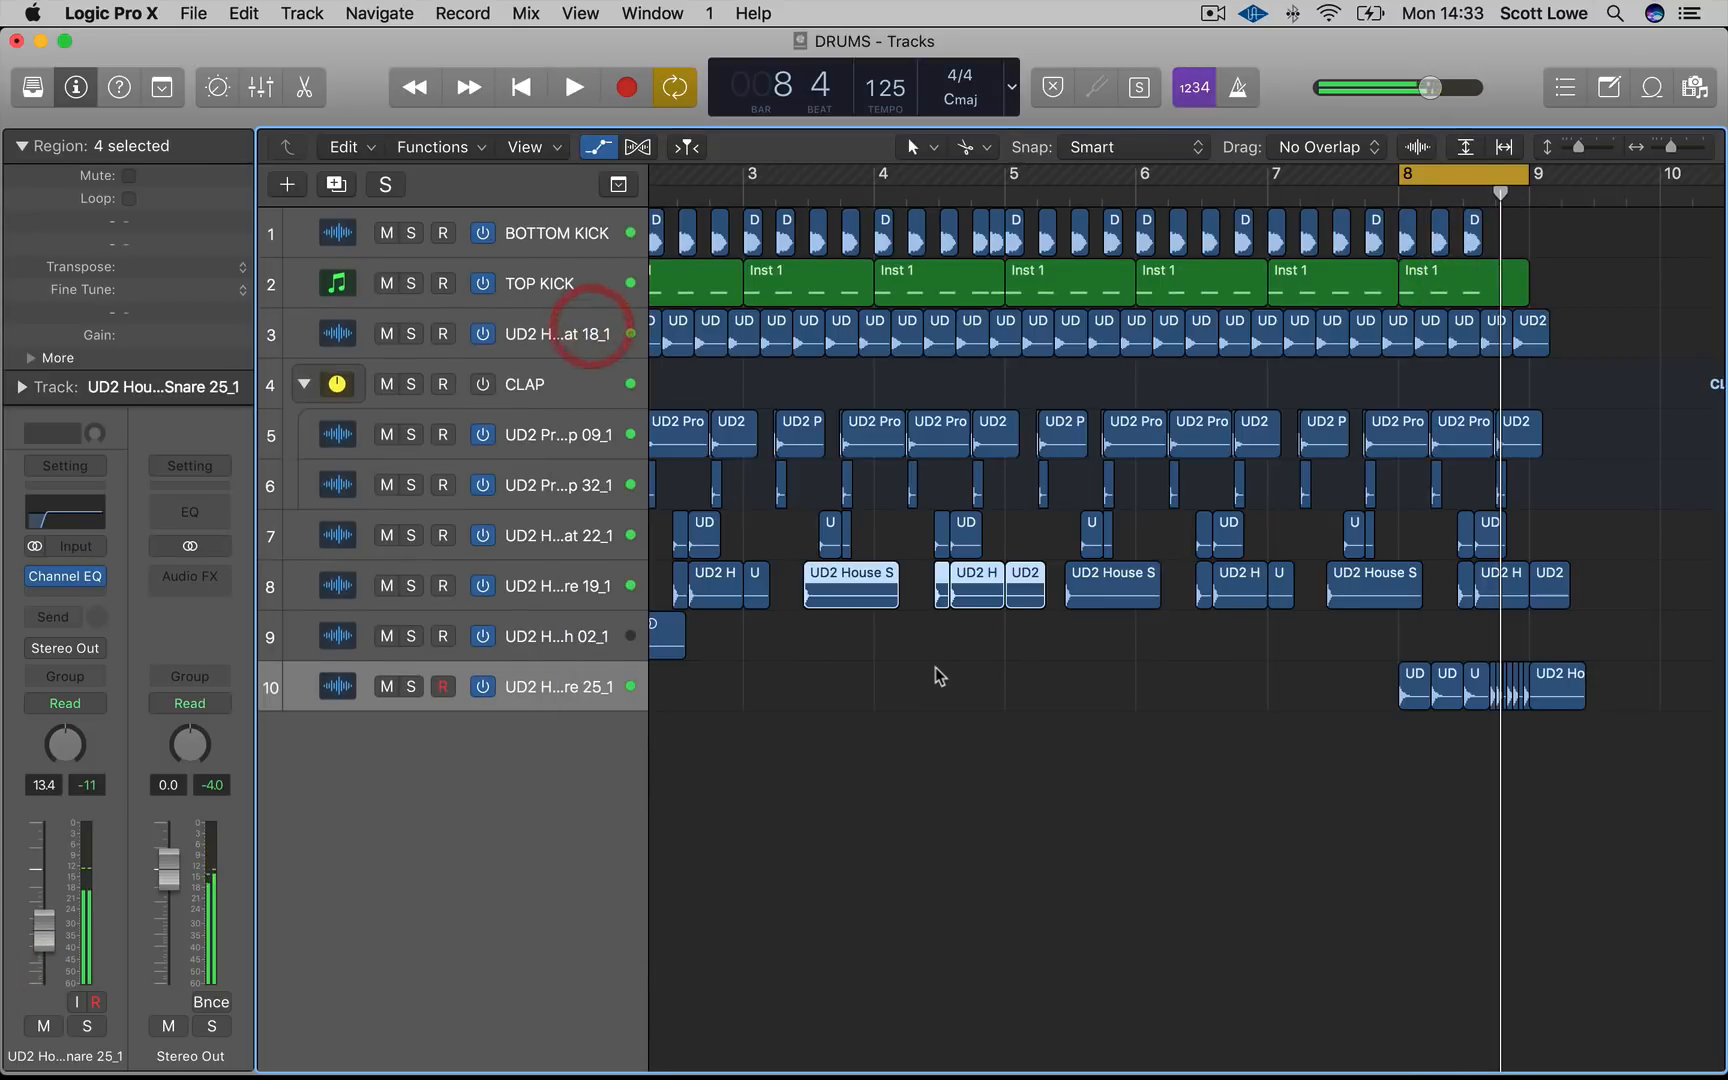